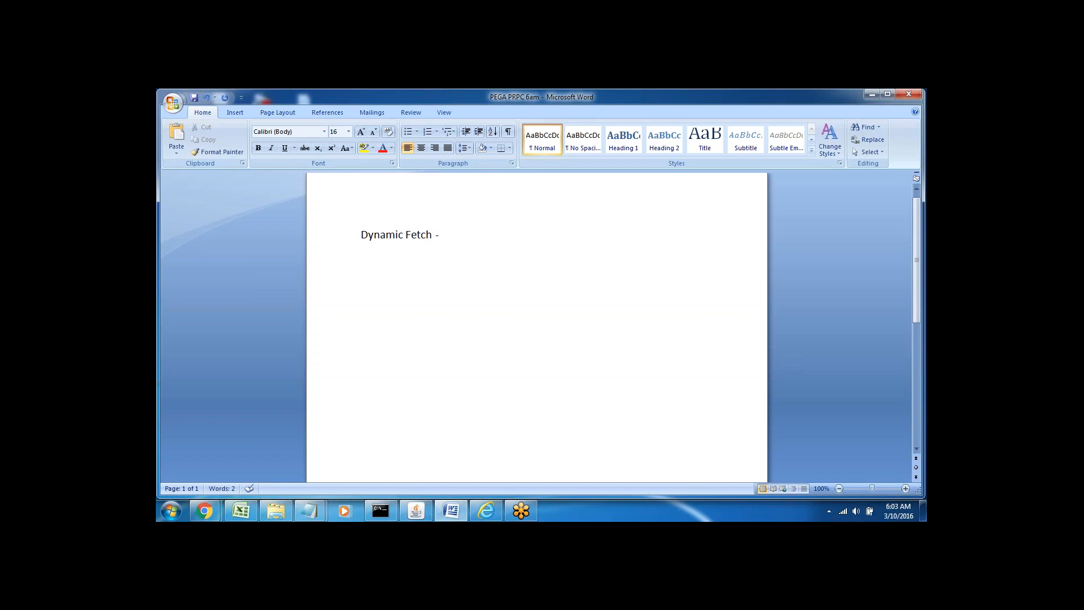
# Step: Add the lines "User Interface Layouts", "Embedded Properties" and "Dynamic Select control" below the "Dynamic Fetch –" line
pyautogui.press('Return')
pyautogui.write('User Interface  Layouts')
pyautogui.press('Return')
pyautogui.write('Embedd')
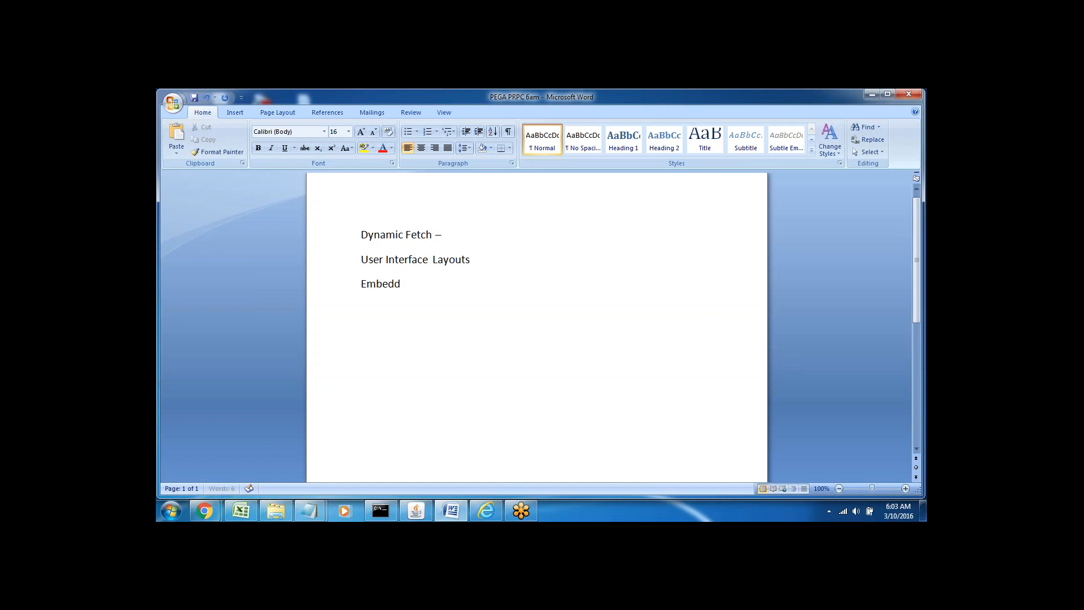
pyautogui.write('ed Properties')
pyautogui.press('Return')
pyautogui.write('Dynamic Select')
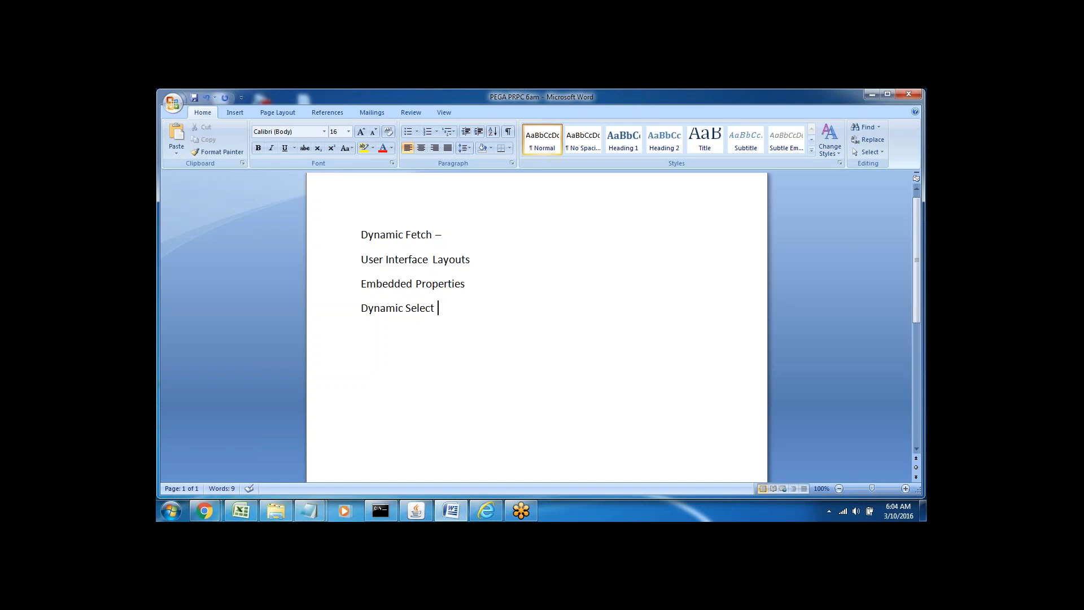
pyautogui.write(' control')
pyautogui.click(335, 263)
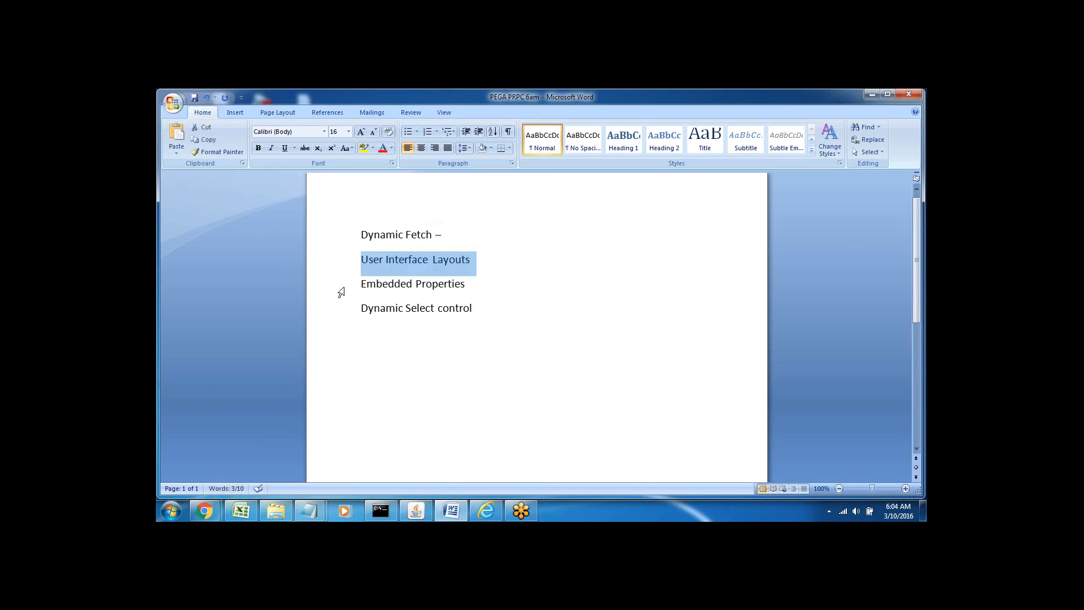
pyautogui.click(338, 287)
pyautogui.click(398, 307)
pyautogui.click(341, 264)
pyautogui.click(342, 290)
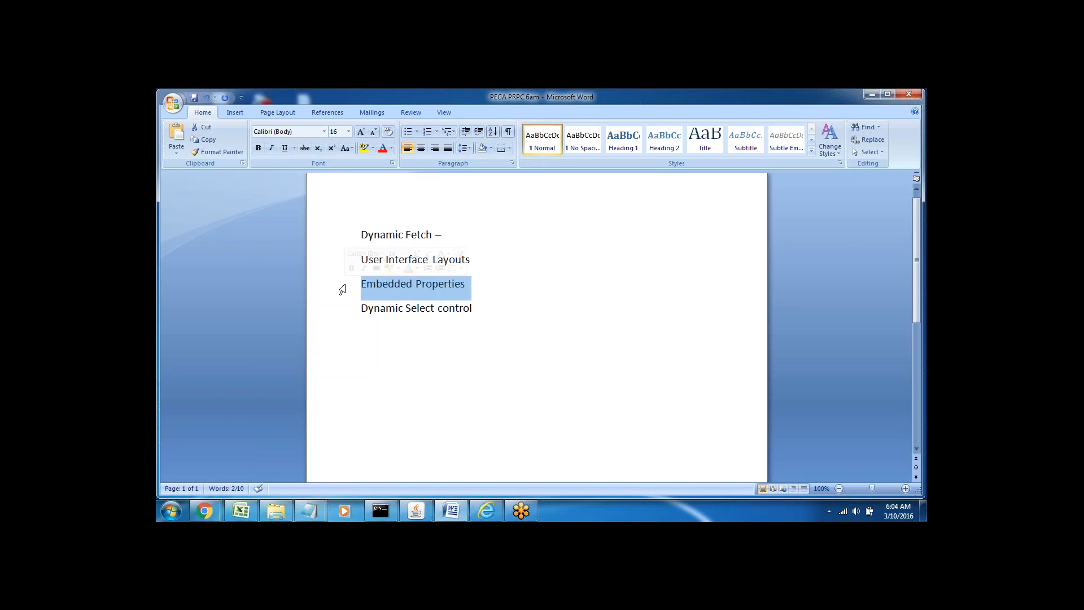
pyautogui.click(343, 316)
pyautogui.click(379, 310)
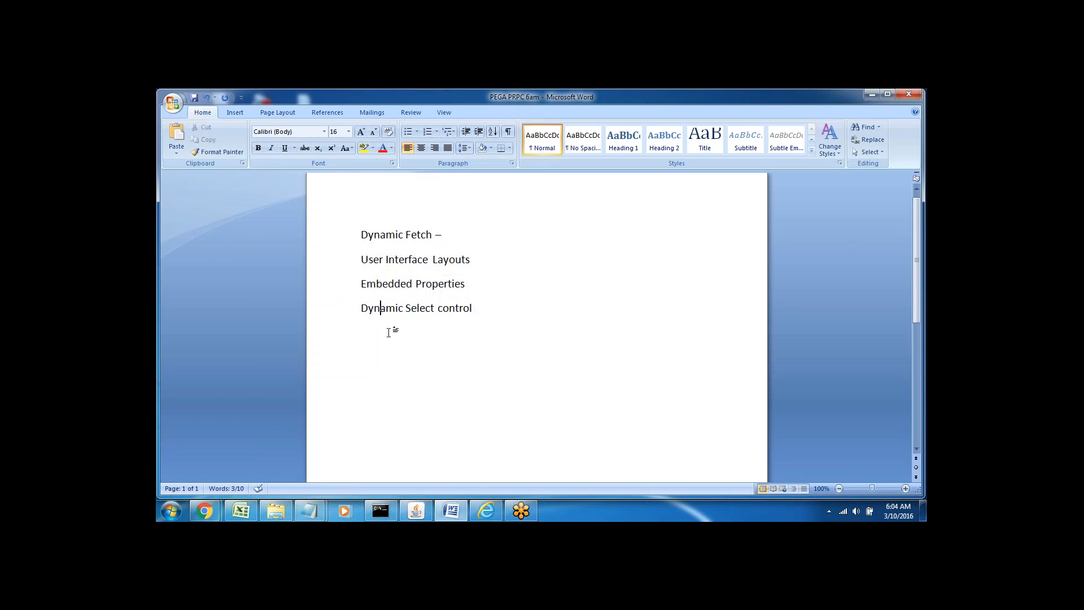
pyautogui.click(349, 318)
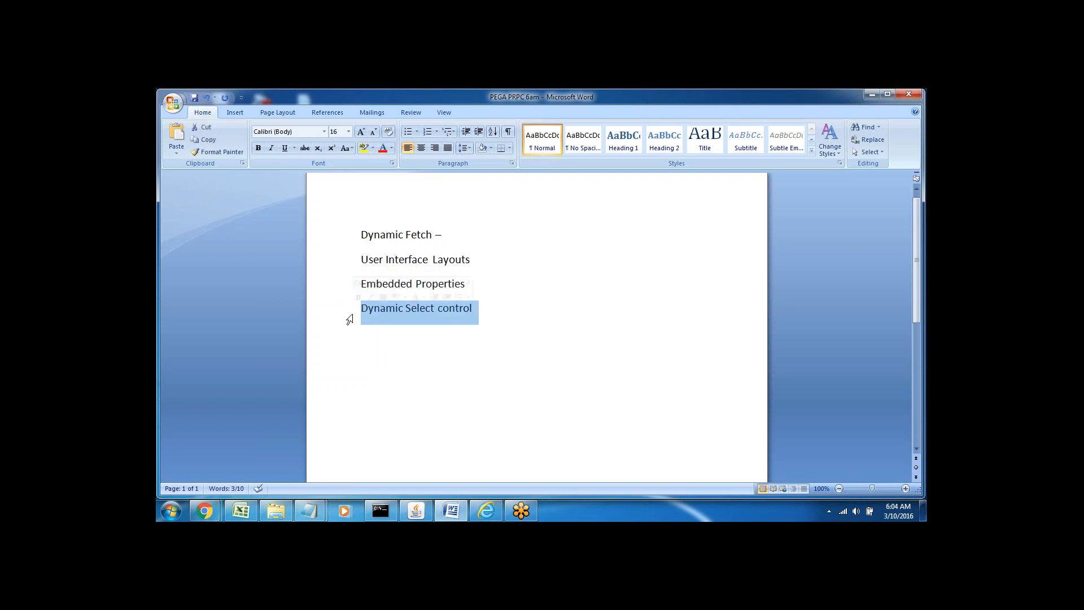
pyautogui.click(386, 308)
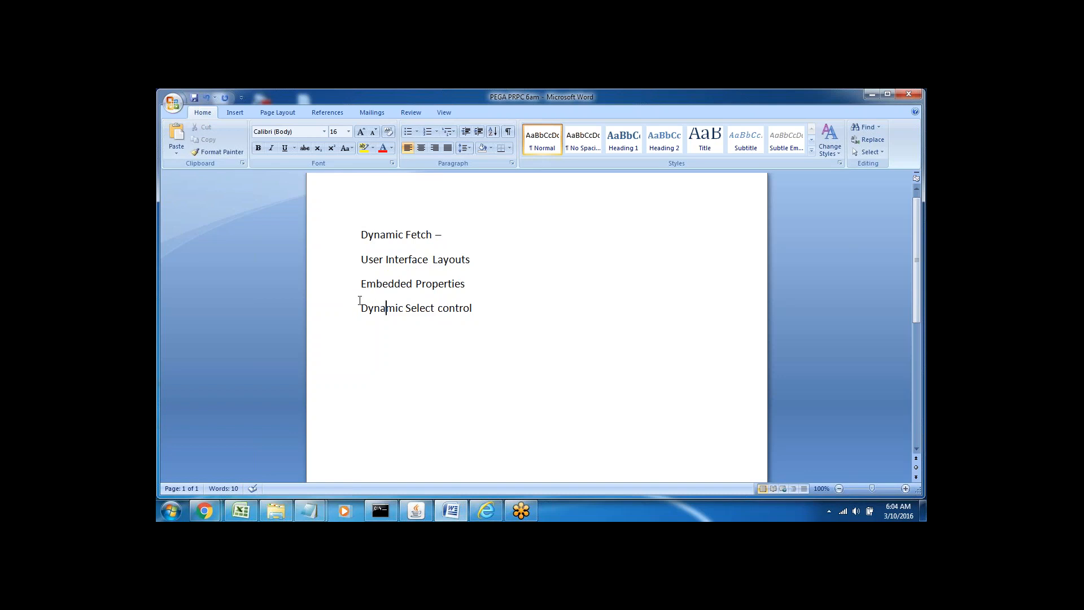
pyautogui.click(360, 297)
pyautogui.doubleClick(368, 308)
pyautogui.click(375, 311)
# Step: Switch to Internet Explorer and log in to PegaRULES with the saved Amazon system architect user ID and password
pyautogui.click(485, 510)
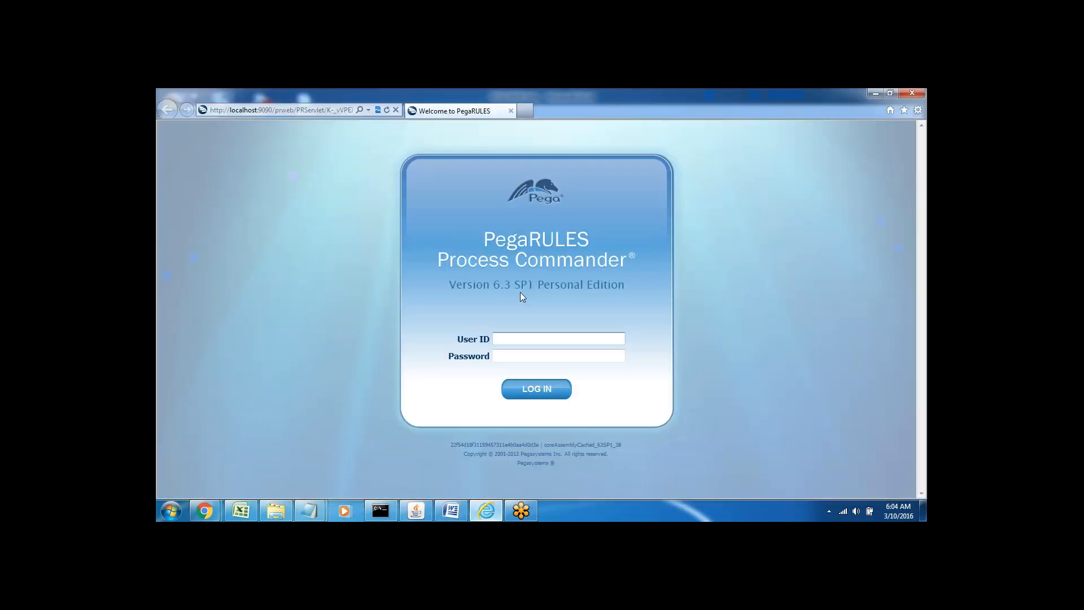
pyautogui.click(500, 339)
pyautogui.write('sys')
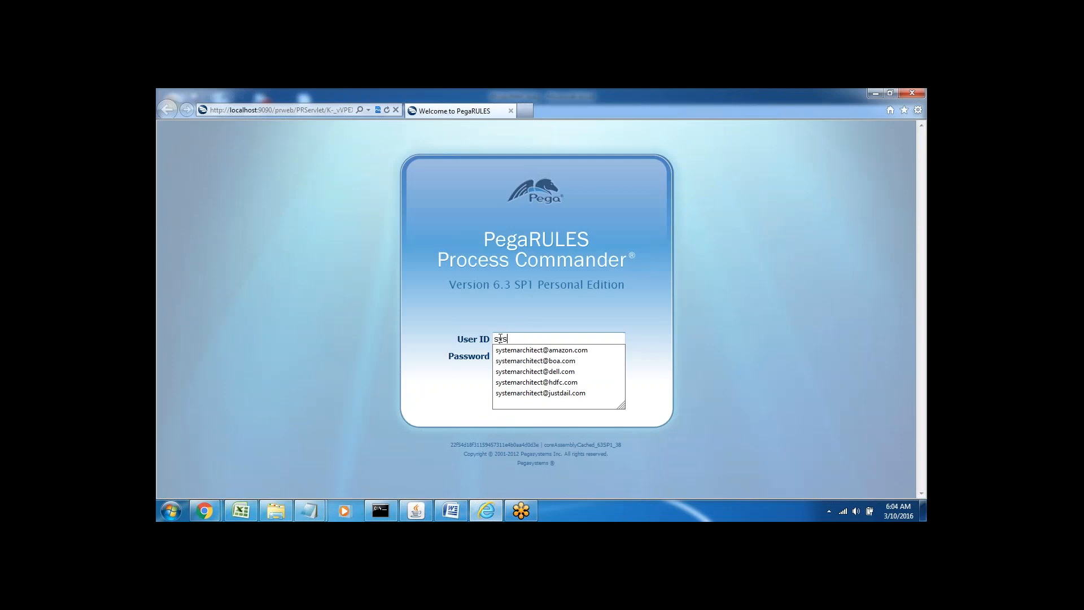
pyautogui.click(541, 350)
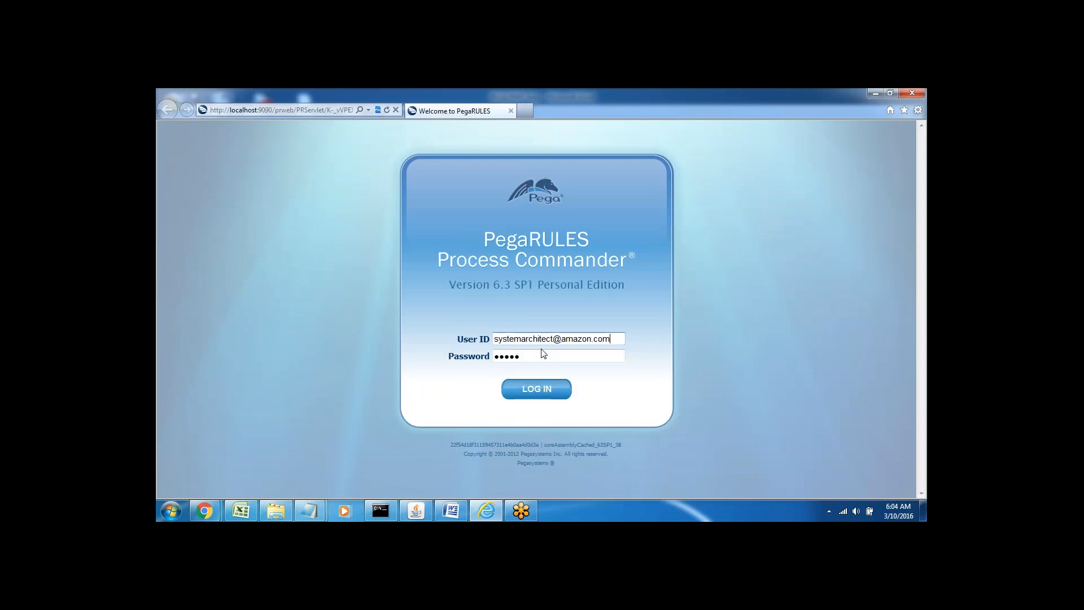
pyautogui.click(534, 393)
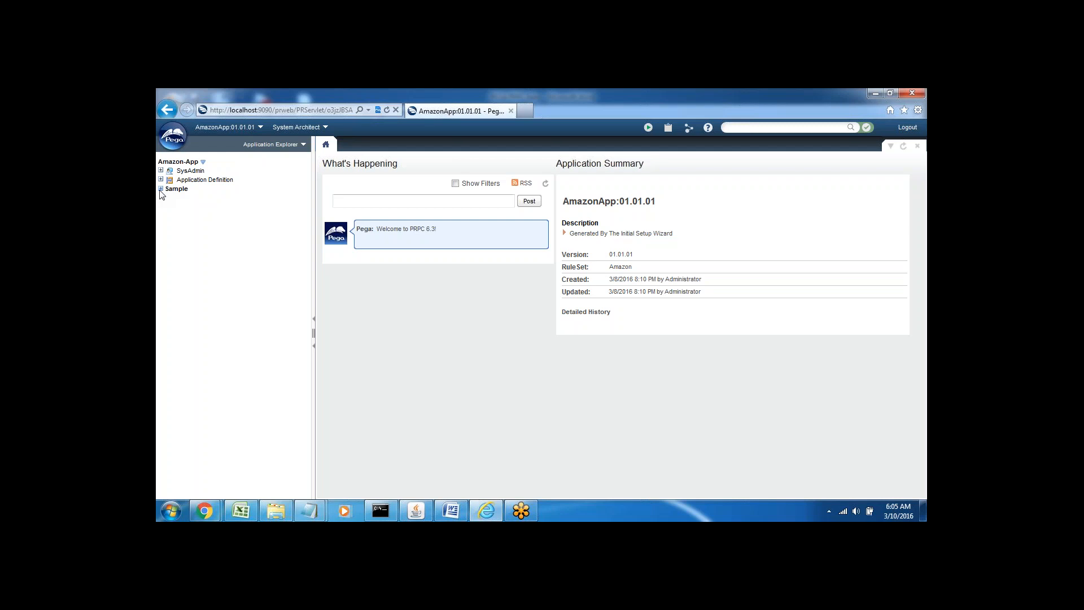
# Step: Expand the Sample class in the application tree through Data Model and Property to the fields of ItemList
pyautogui.click(161, 190)
pyautogui.click(167, 198)
pyautogui.click(175, 207)
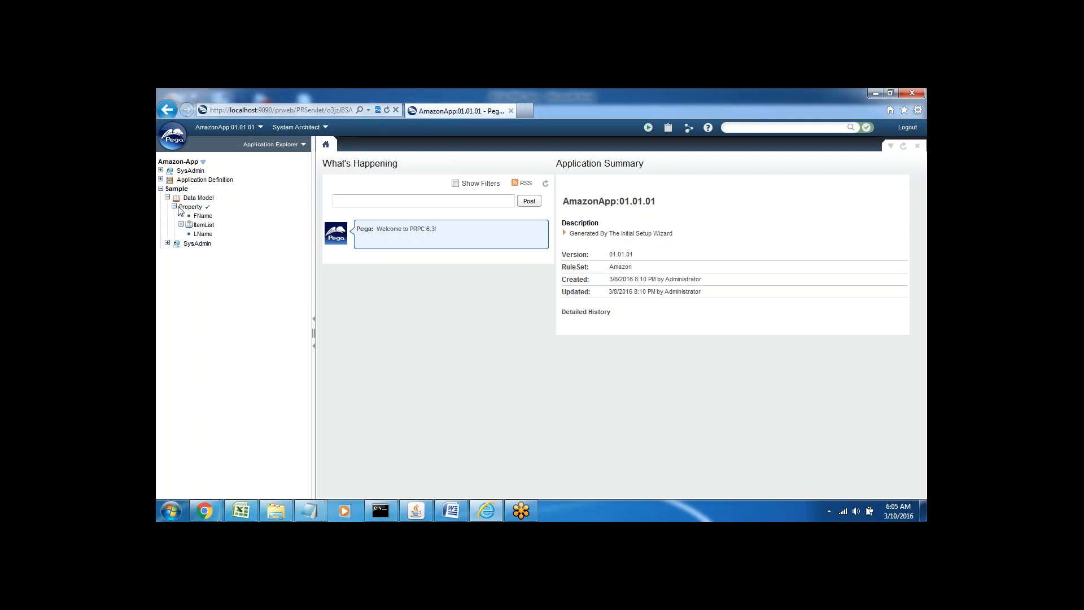
pyautogui.click(182, 225)
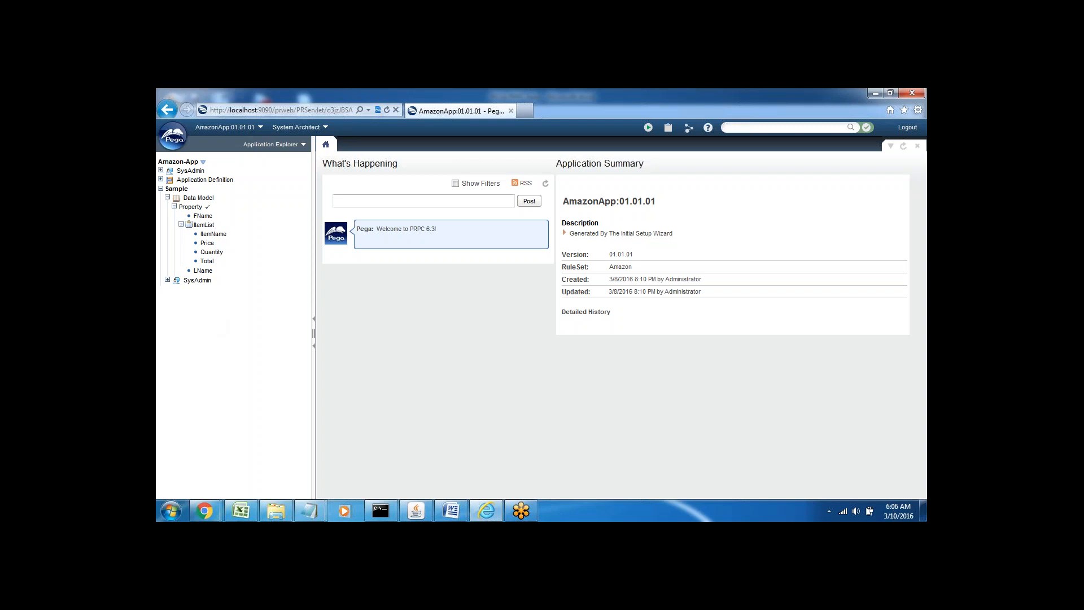
# Step: Quick-create a property named GrandTotal of type Integer in the Sample class
pyautogui.rightClick(177, 193)
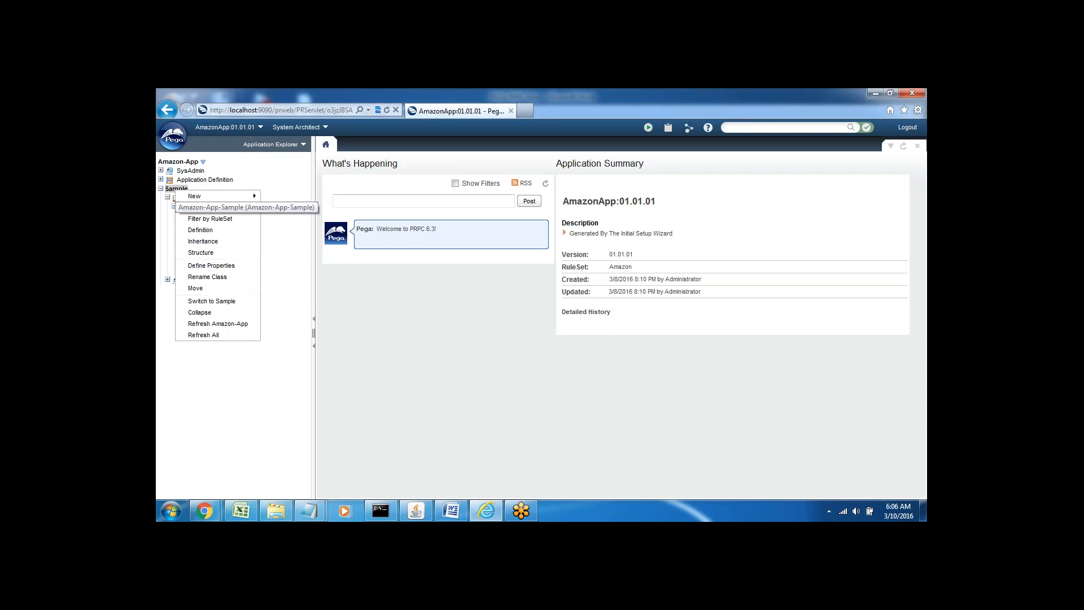
pyautogui.click(194, 375)
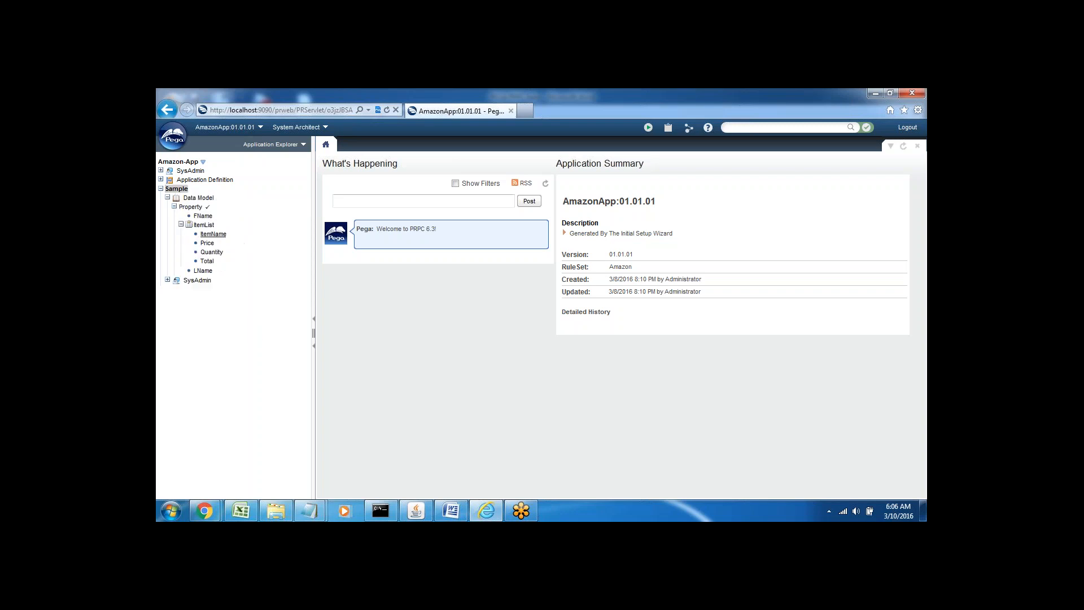
pyautogui.rightClick(191, 207)
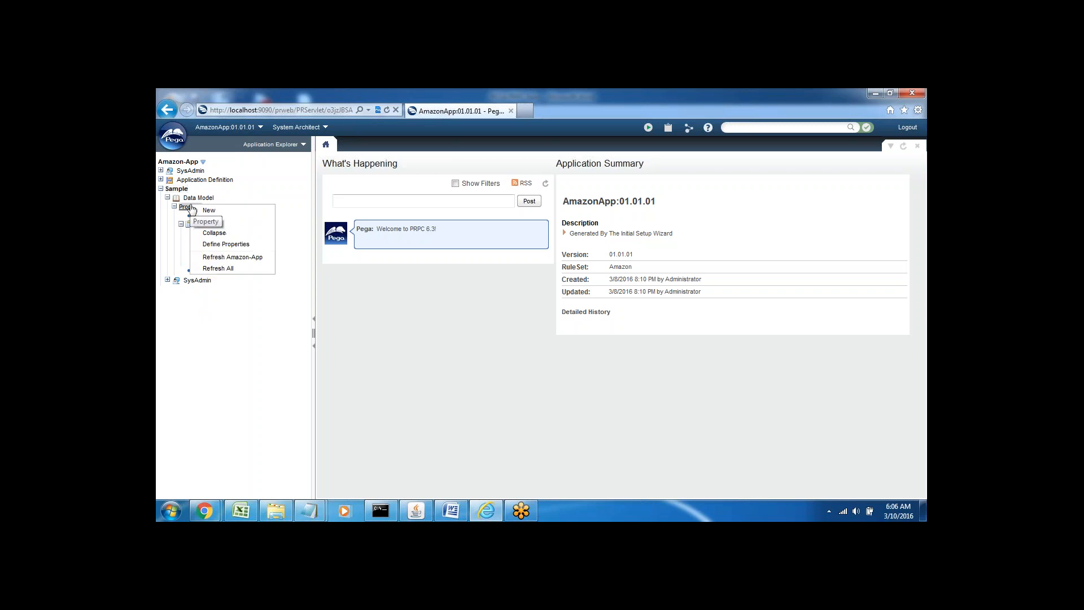
pyautogui.click(223, 214)
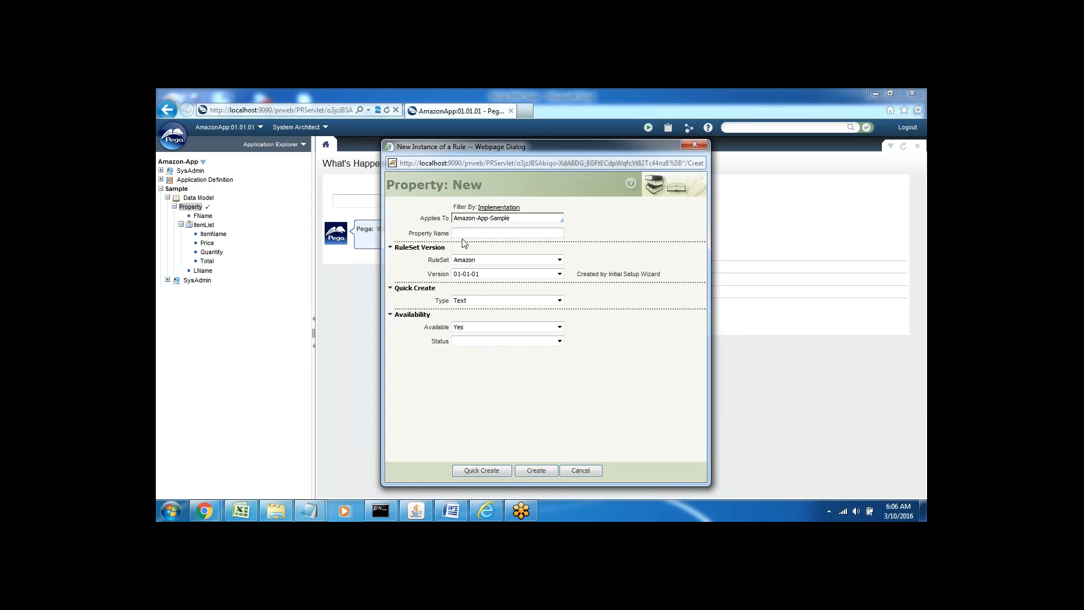
pyautogui.write('randTotal')
pyautogui.click(473, 302)
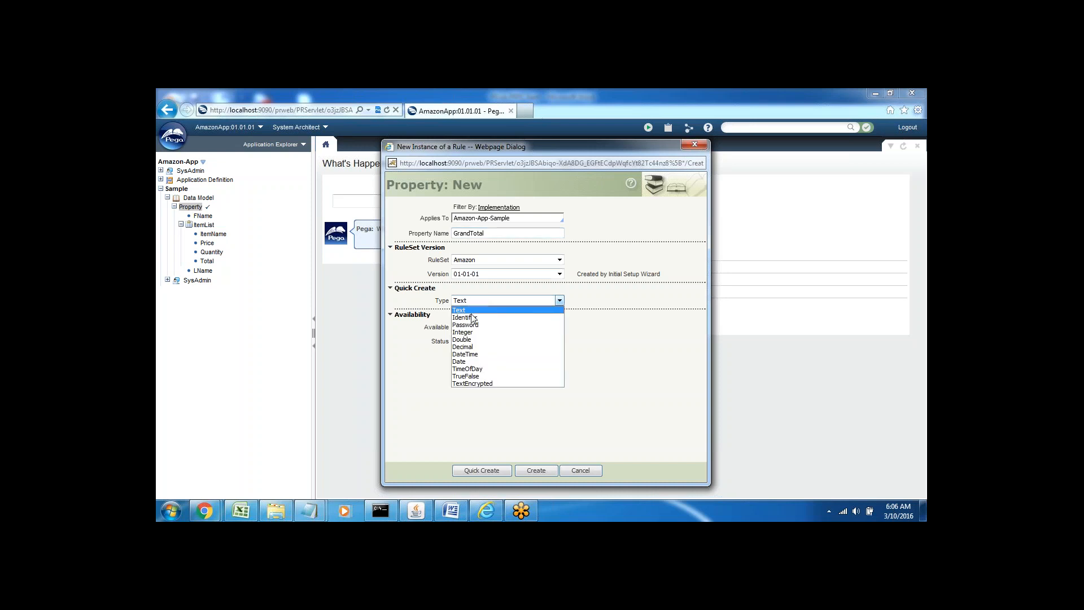
pyautogui.click(472, 342)
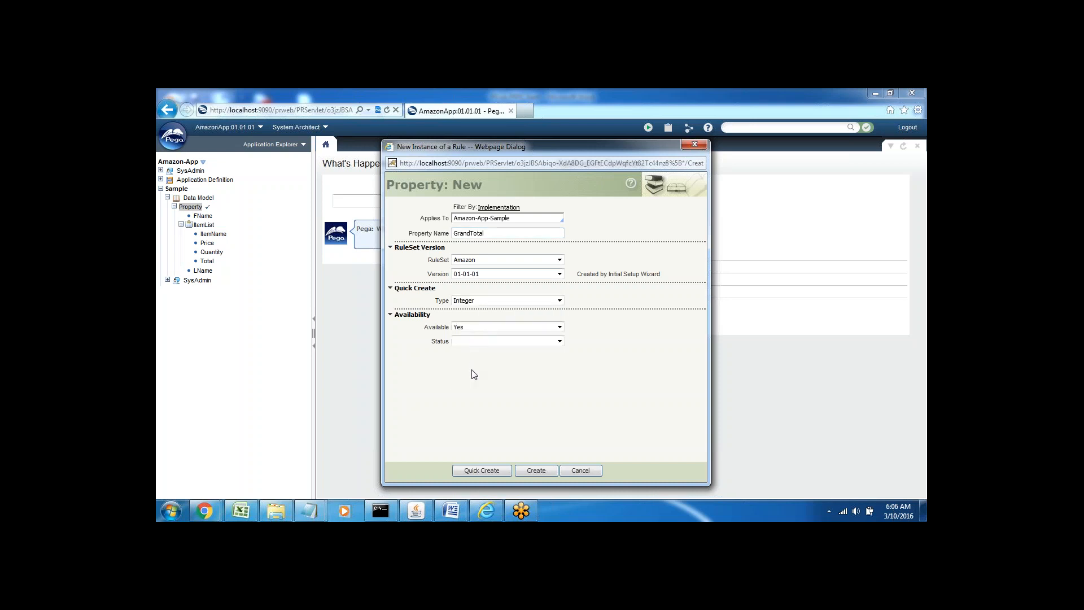
pyautogui.click(482, 471)
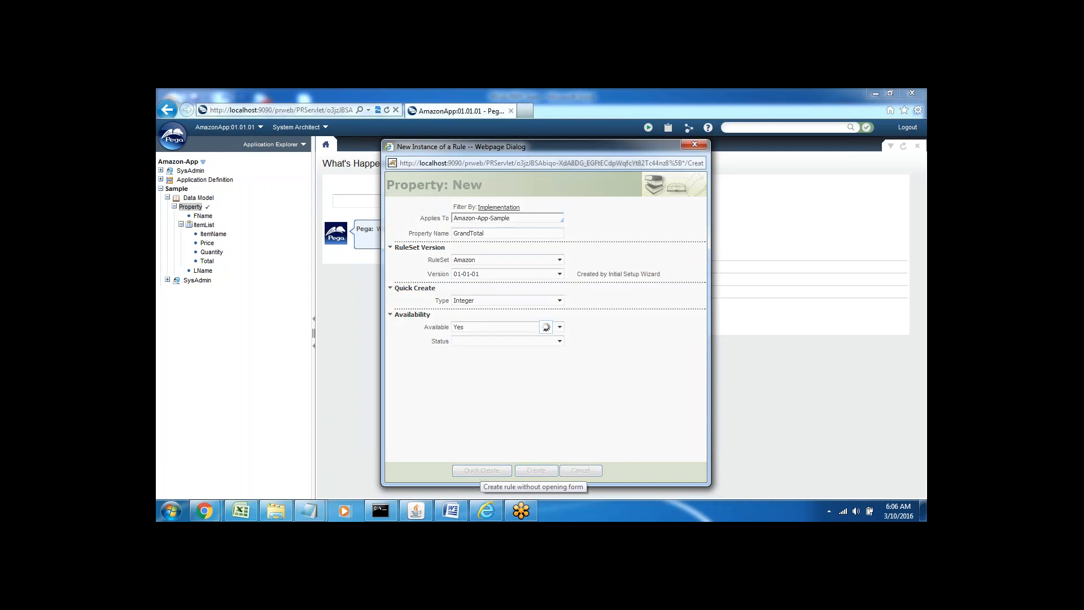
# Step: Quick-create a property named TotalQty of type Integer in the Sample class
pyautogui.rightClick(191, 208)
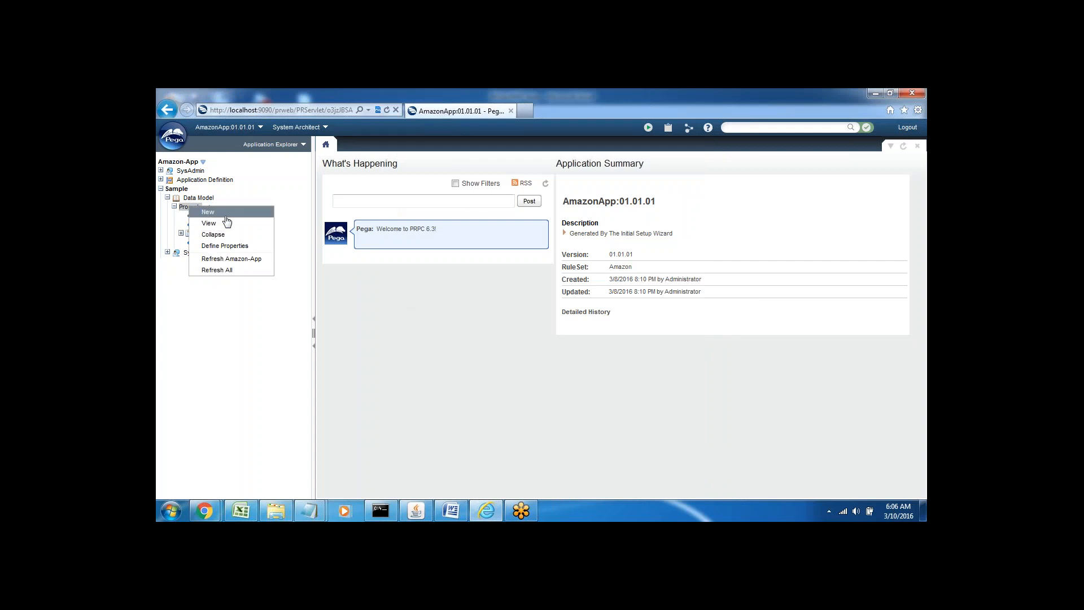
pyautogui.click(204, 223)
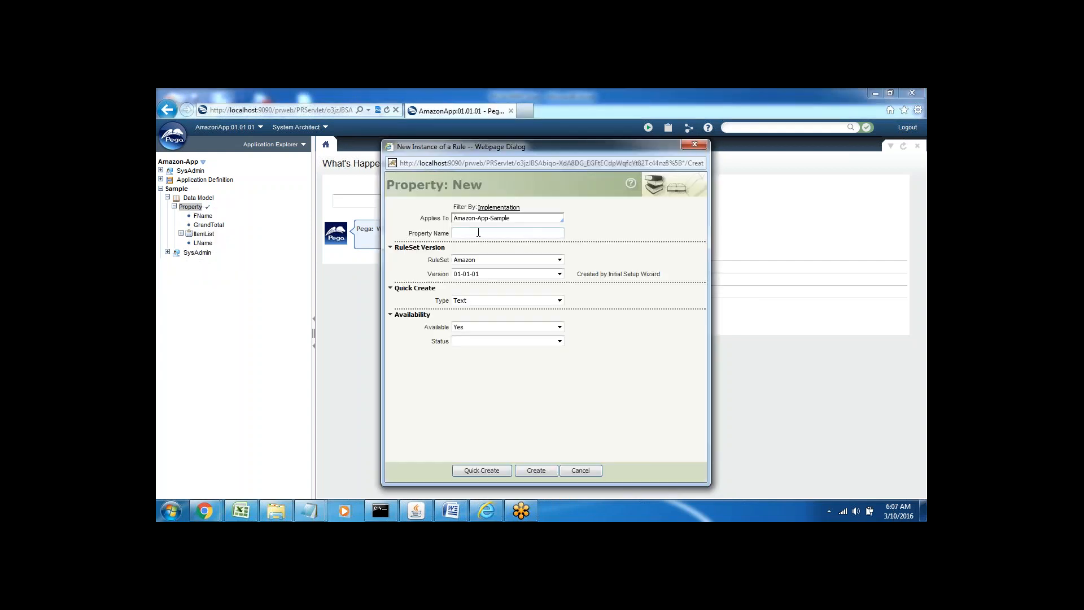
pyautogui.click(478, 233)
pyautogui.write('TotalQty')
pyautogui.click(466, 301)
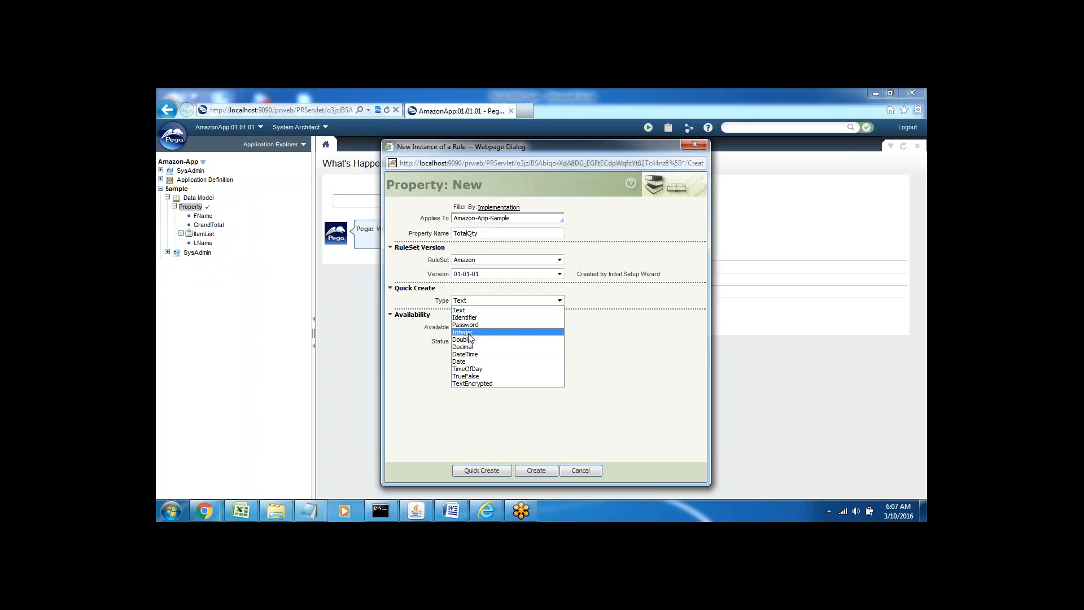
pyautogui.click(467, 333)
pyautogui.click(473, 475)
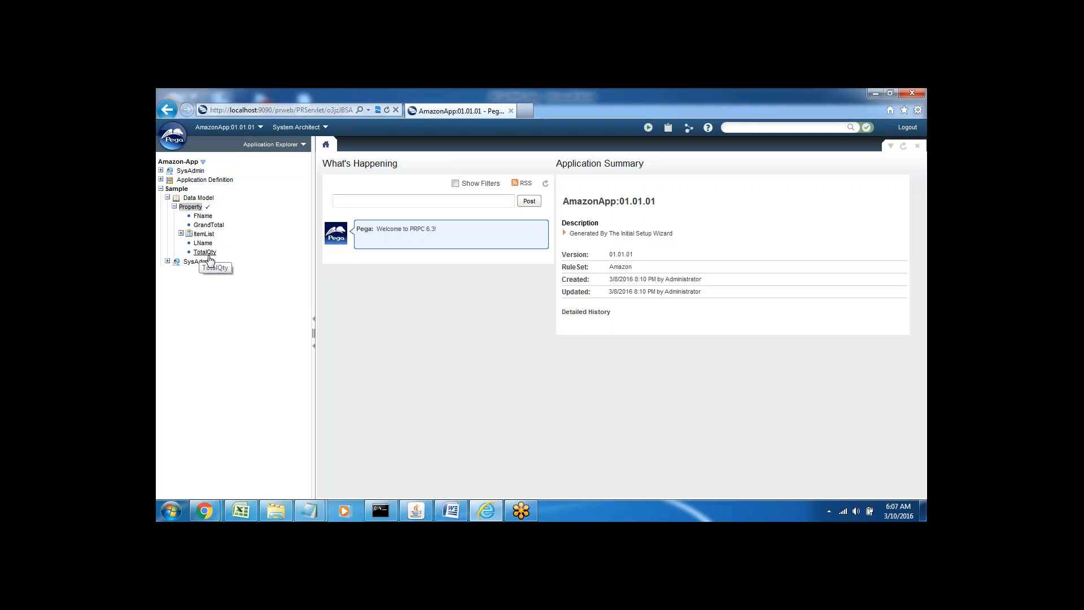
pyautogui.click(182, 234)
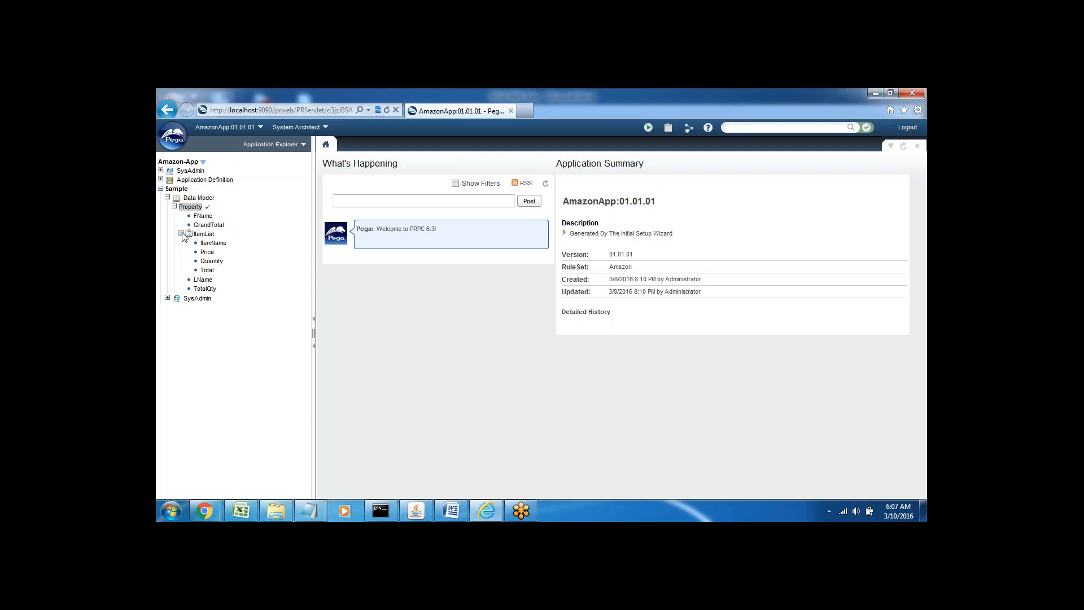
pyautogui.click(182, 233)
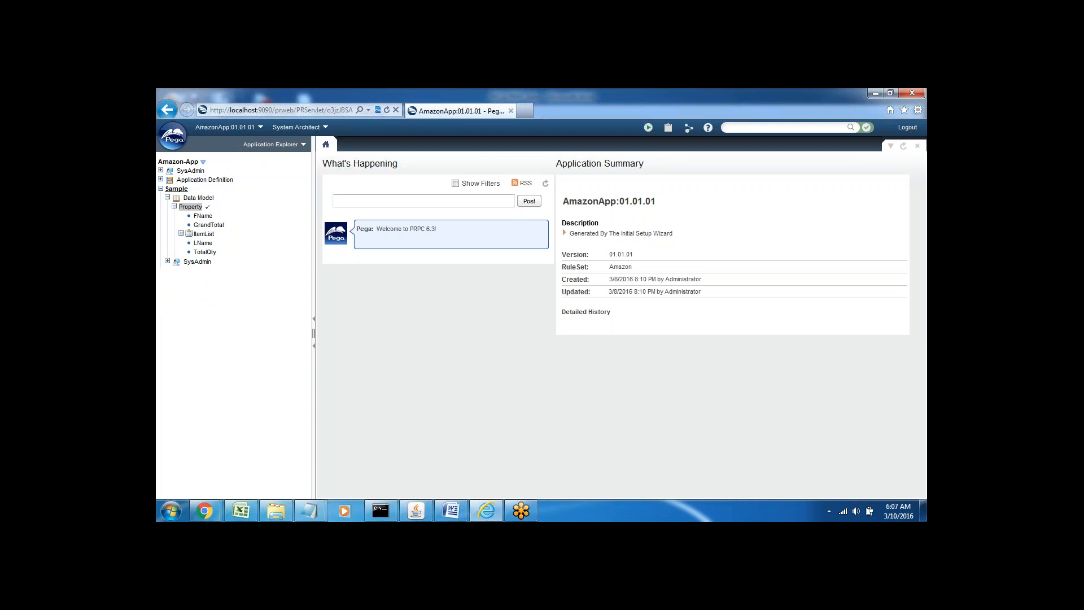
# Step: Create a new user interface section for the Sample class with the purpose Item_sec
pyautogui.rightClick(175, 190)
pyautogui.moveTo(220, 195)
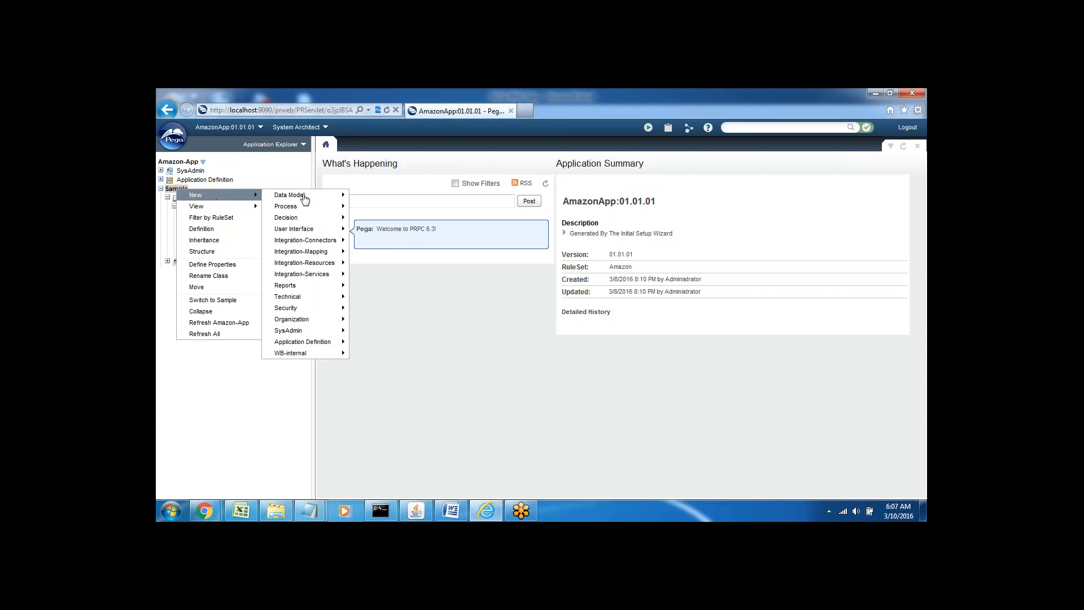
pyautogui.moveTo(306, 354)
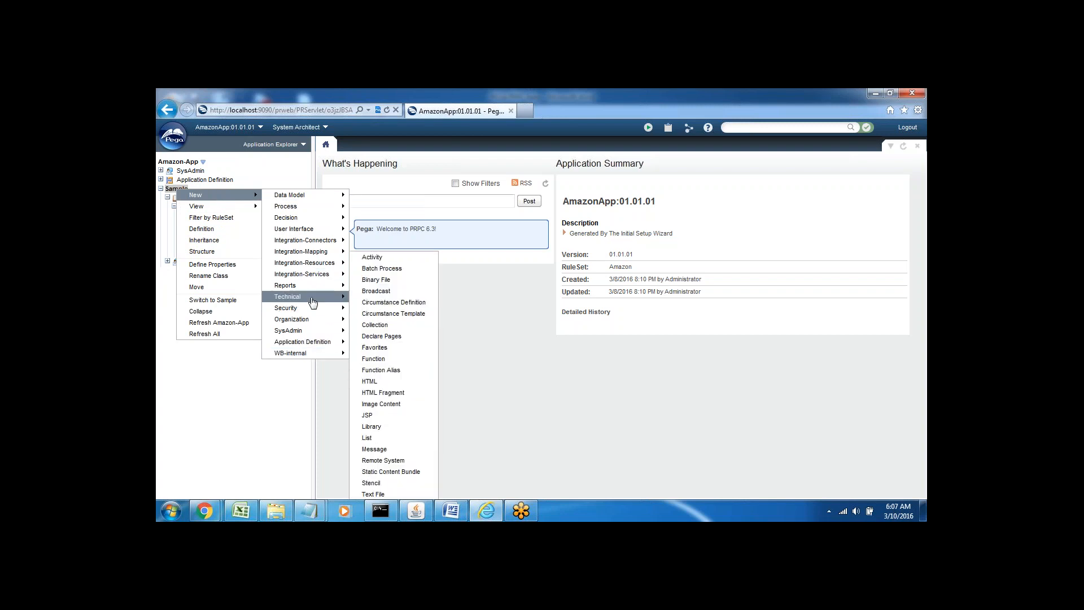
pyautogui.moveTo(311, 230)
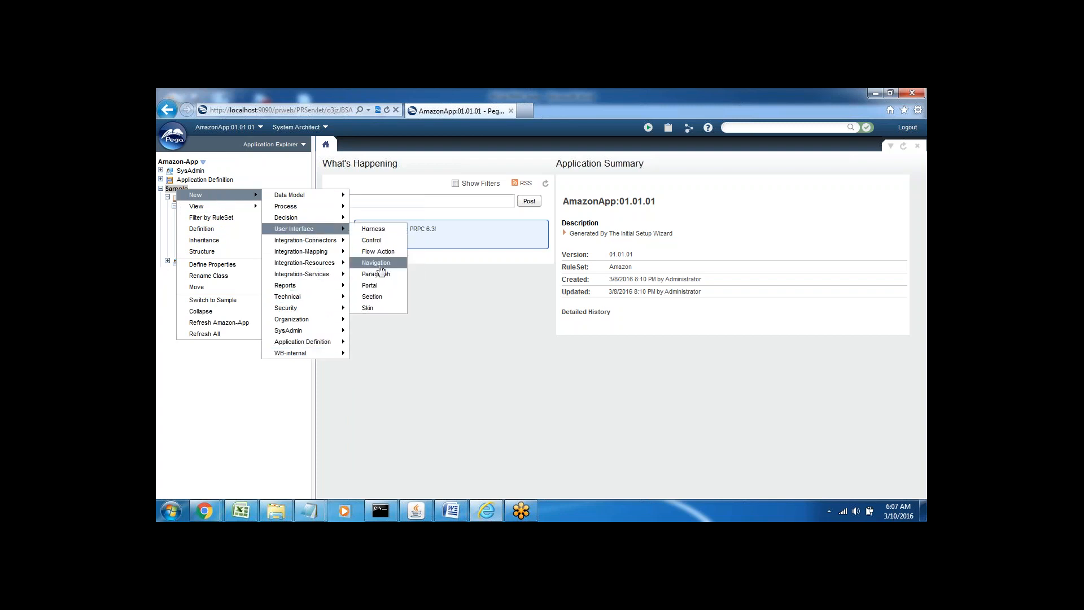
pyautogui.click(375, 298)
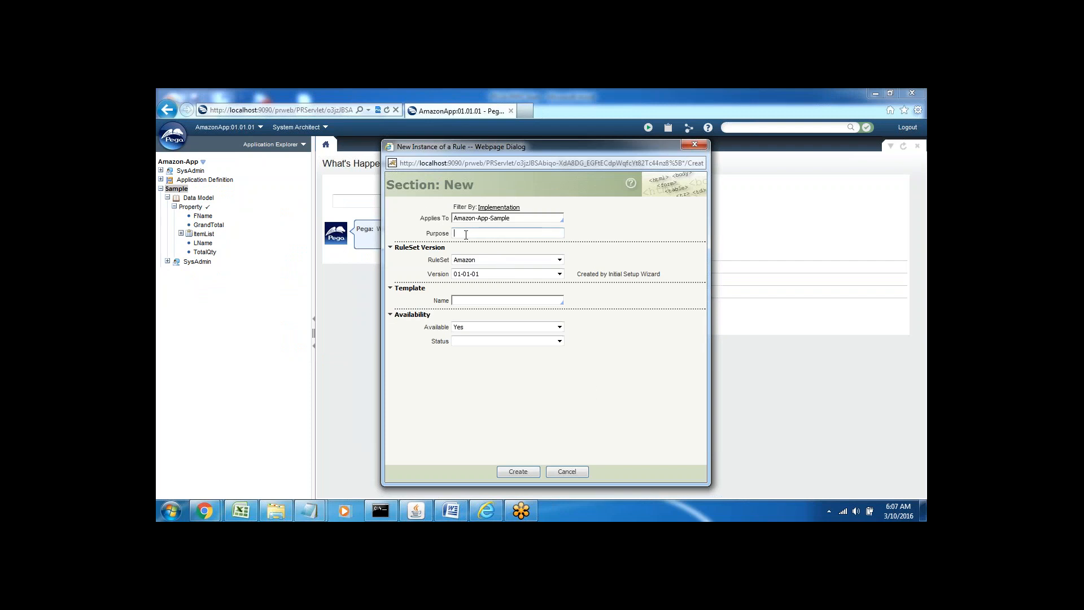
pyautogui.click(466, 235)
pyautogui.write('Item_sec')
pyautogui.click(518, 473)
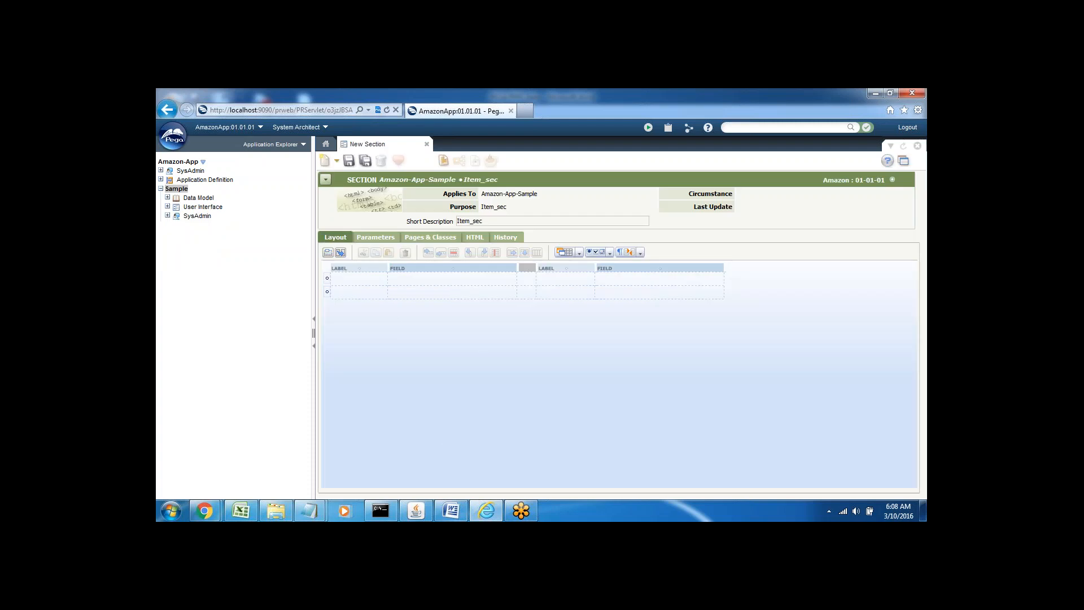
# Step: Switch to the Word document and add the line "Smart Layout – Double" below the topic list, leaving a blank line between
pyautogui.click(451, 510)
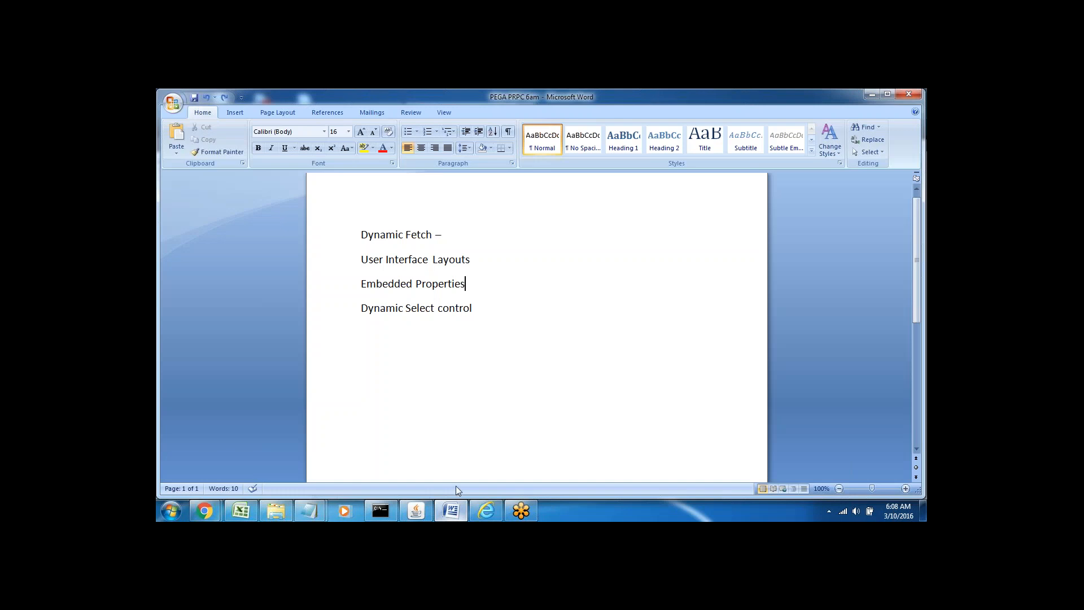
pyautogui.click(488, 308)
pyautogui.press('Return')
pyautogui.press('Return')
pyautogui.write('Smary')
pyautogui.press('BackSpace')
pyautogui.write('t Layout - Double')
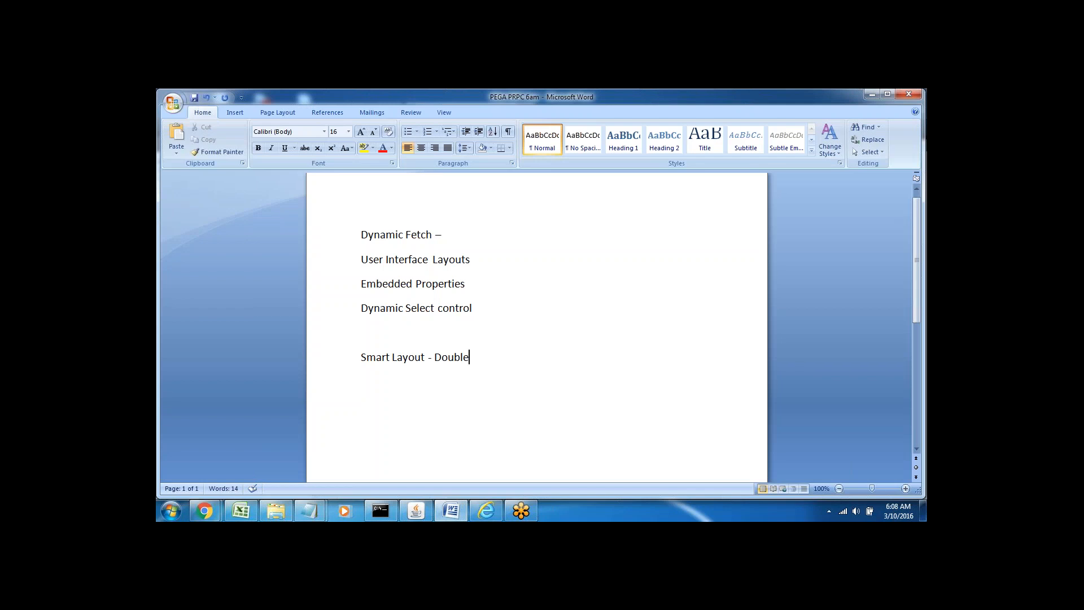
pyautogui.tripleClick(401, 356)
pyautogui.doubleClick(401, 357)
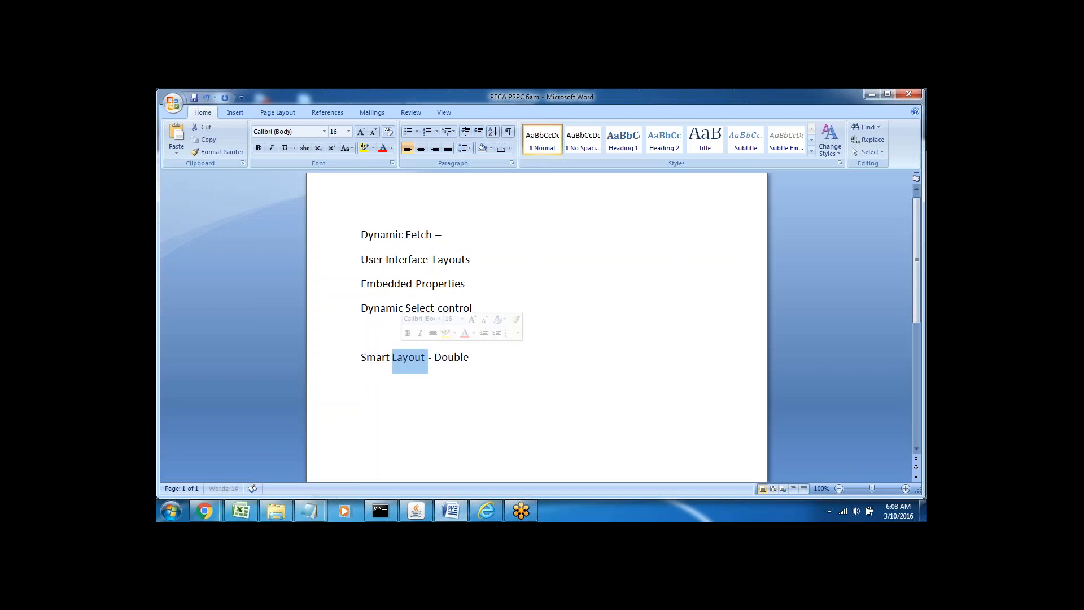
pyautogui.click(490, 358)
pyautogui.press('Return')
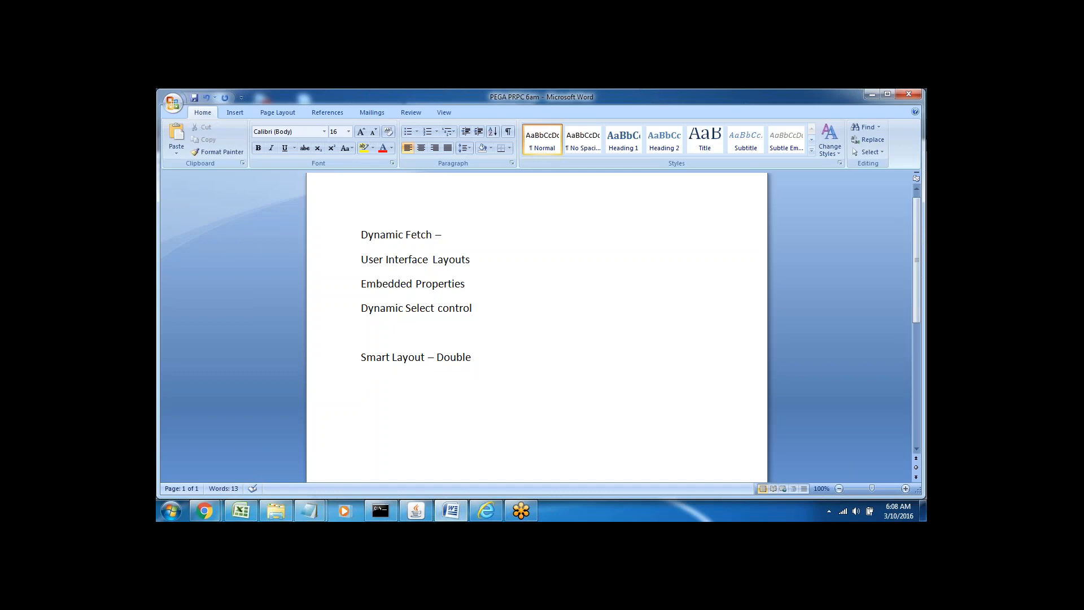
# Step: Add the line "Dynamic" below "Smart Layout – Double" in the document and select the "Smart Layout – Double" line
pyautogui.write('Dynamic')
pyautogui.tripleClick(358, 360)
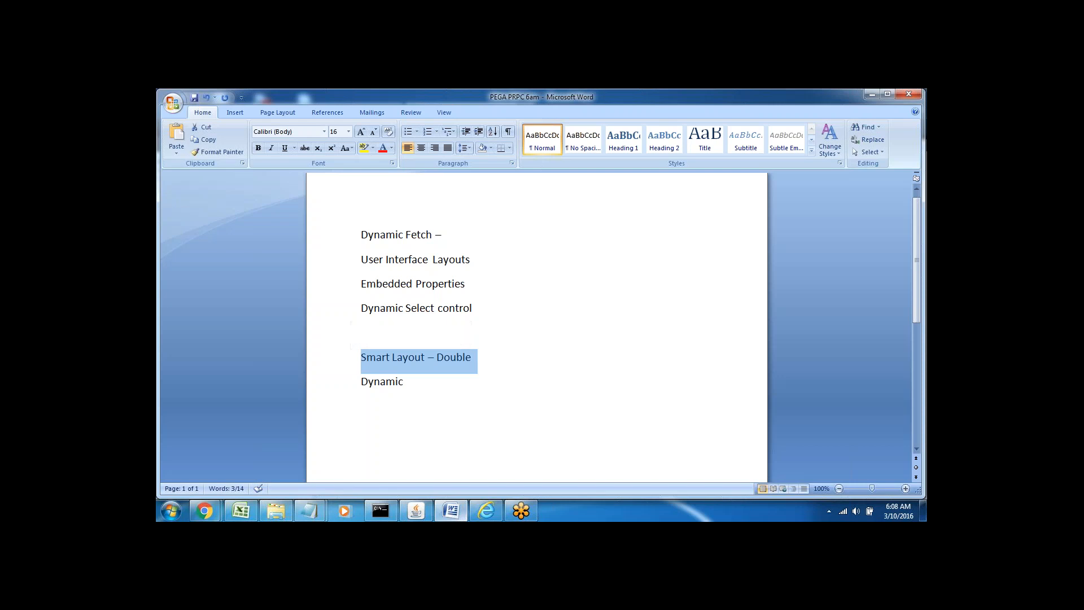
# Step: Switch to the Pega section form, allow clipboard access, and expand the Sample class's data model properties, including ItemList
pyautogui.click(487, 511)
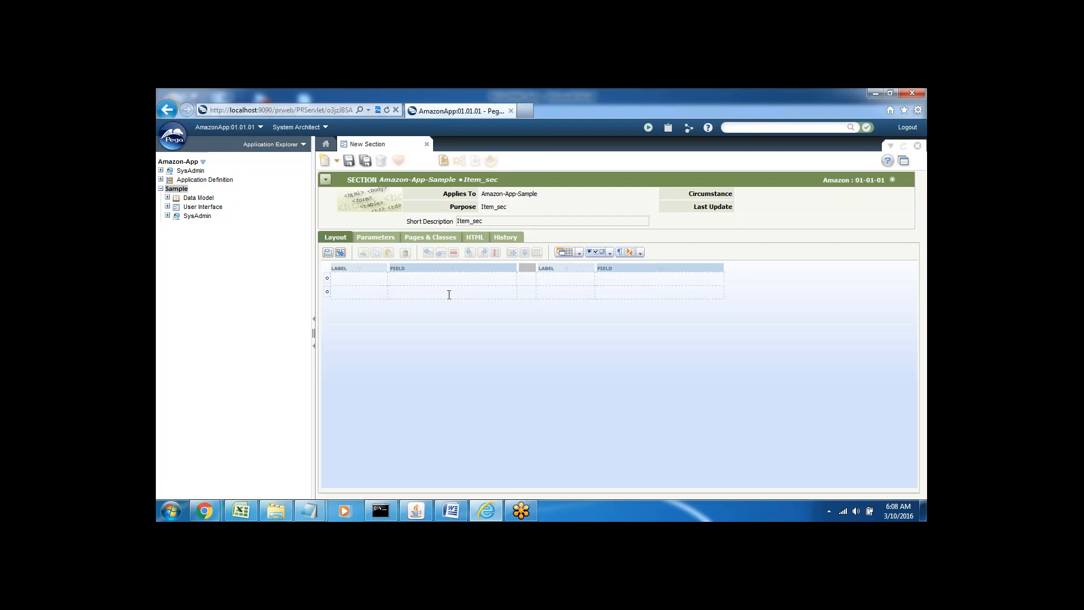
pyautogui.hotkey('ctrl', 'v')
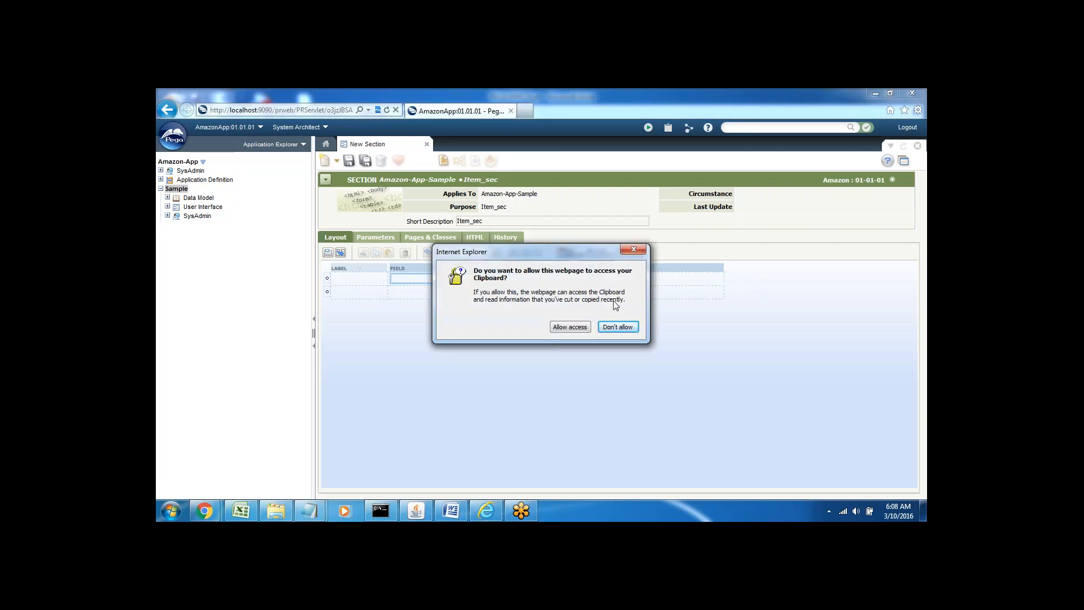
pyautogui.click(570, 326)
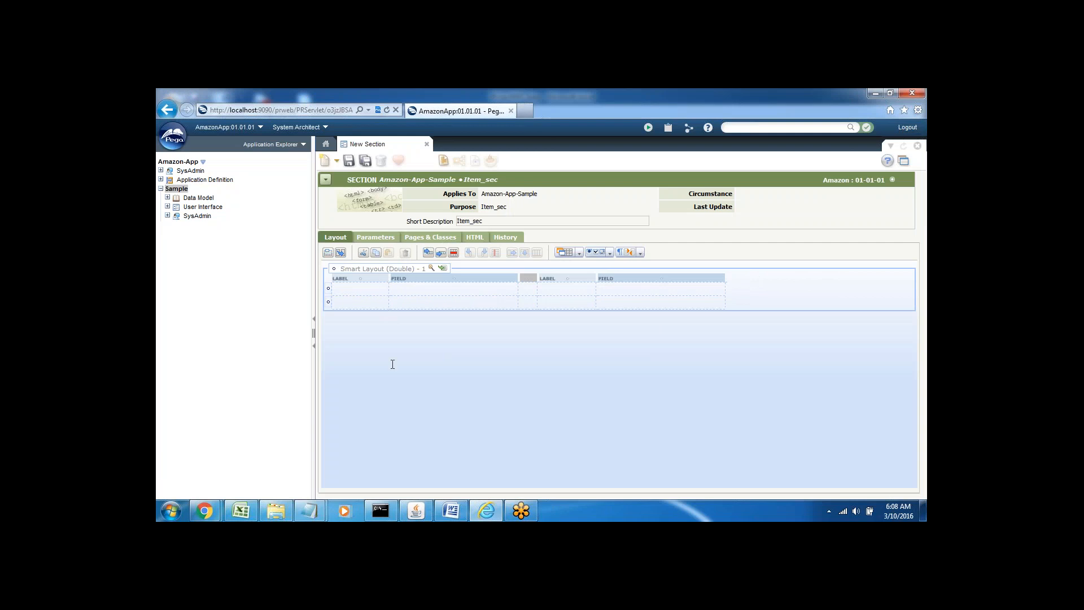
pyautogui.click(408, 300)
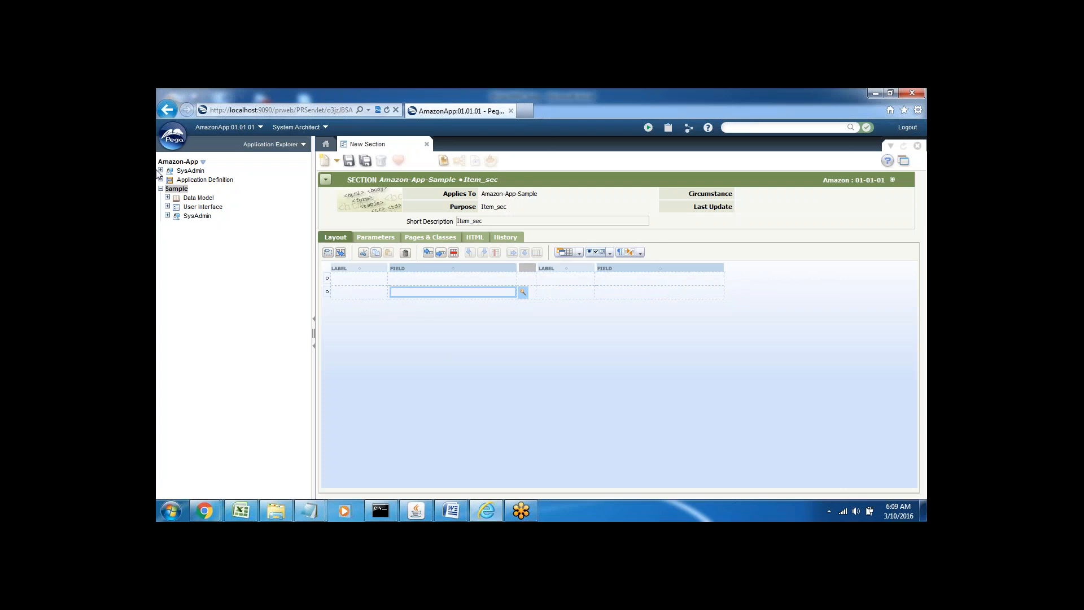
pyautogui.click(167, 197)
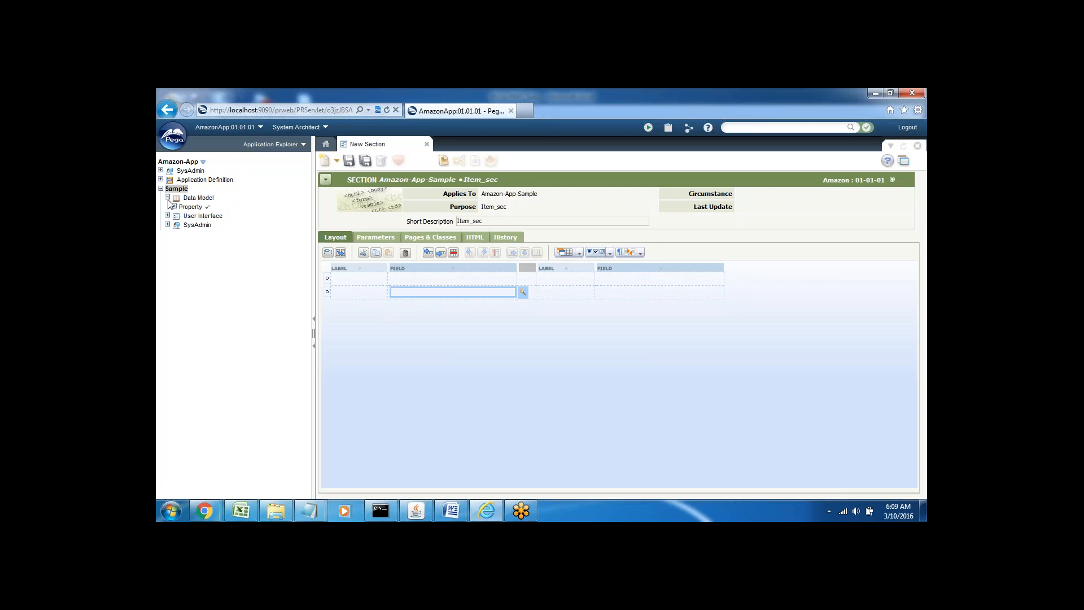
pyautogui.click(174, 206)
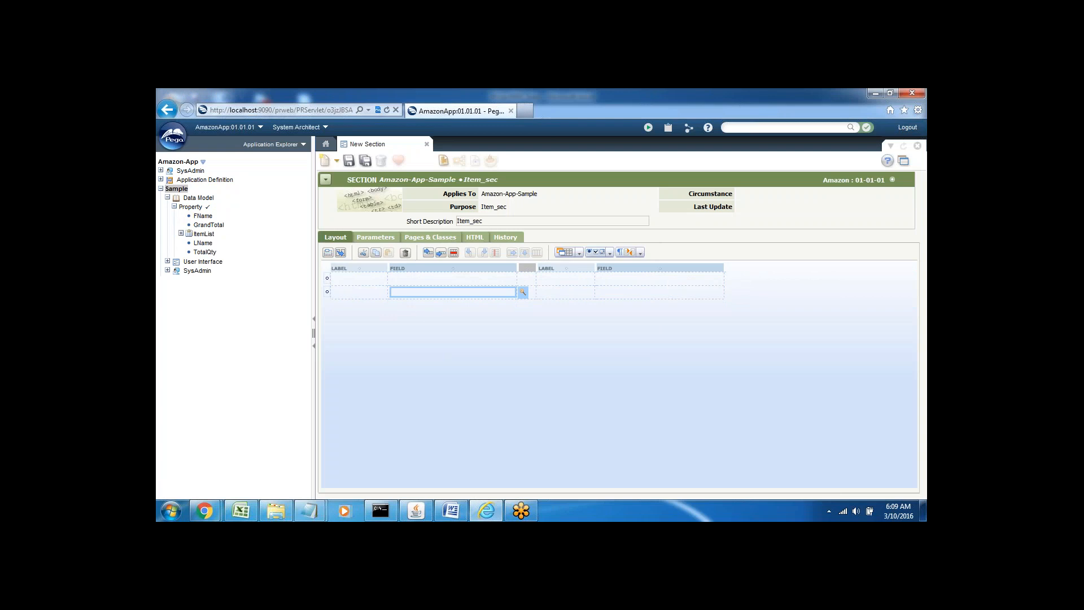
pyautogui.click(182, 234)
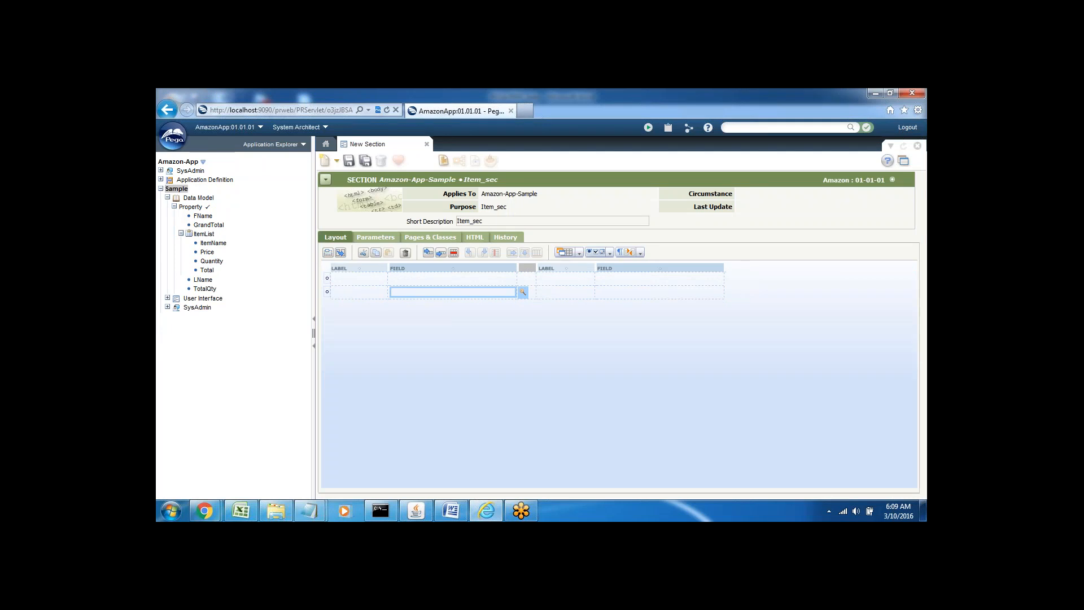
# Step: Place the FName and LName properties in the two field cells of the smart layout's second row
pyautogui.moveTo(189, 216); pyautogui.dragTo(375, 262)
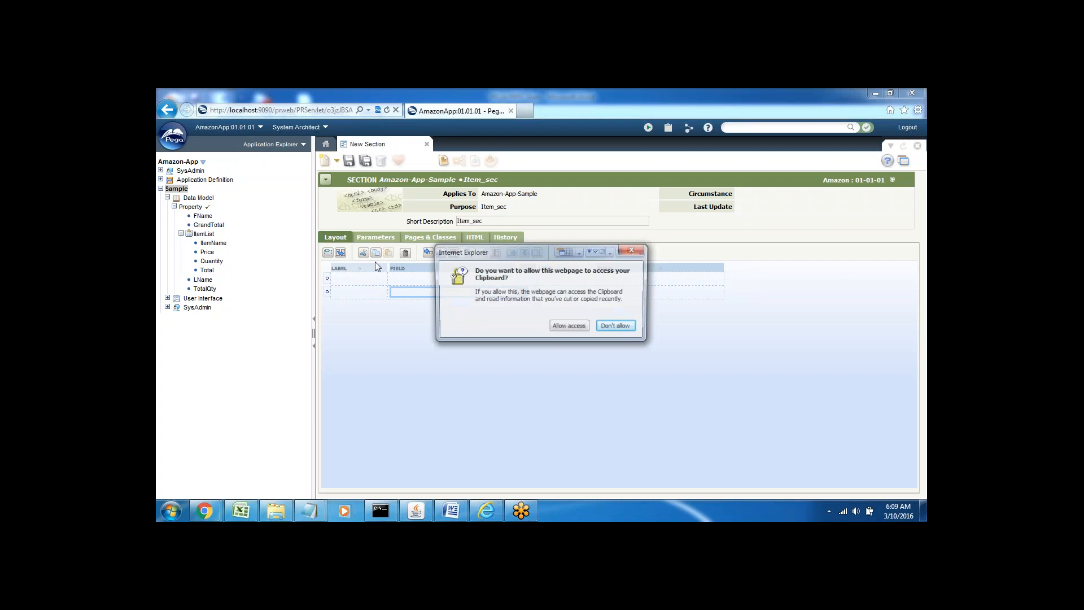
pyautogui.click(562, 329)
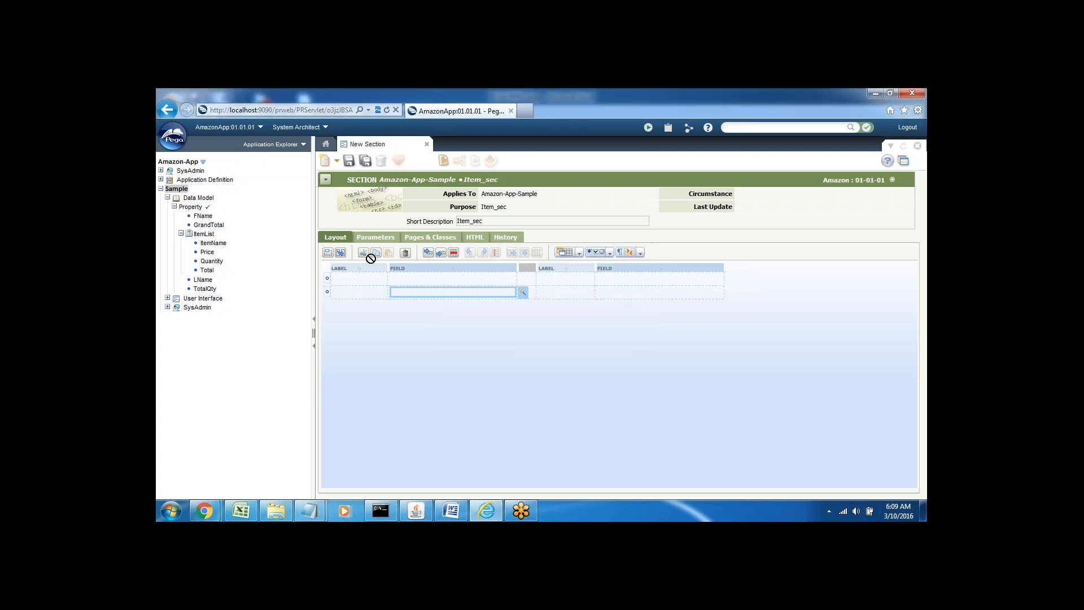
pyautogui.moveTo(422, 294); pyautogui.dragTo(422, 294)
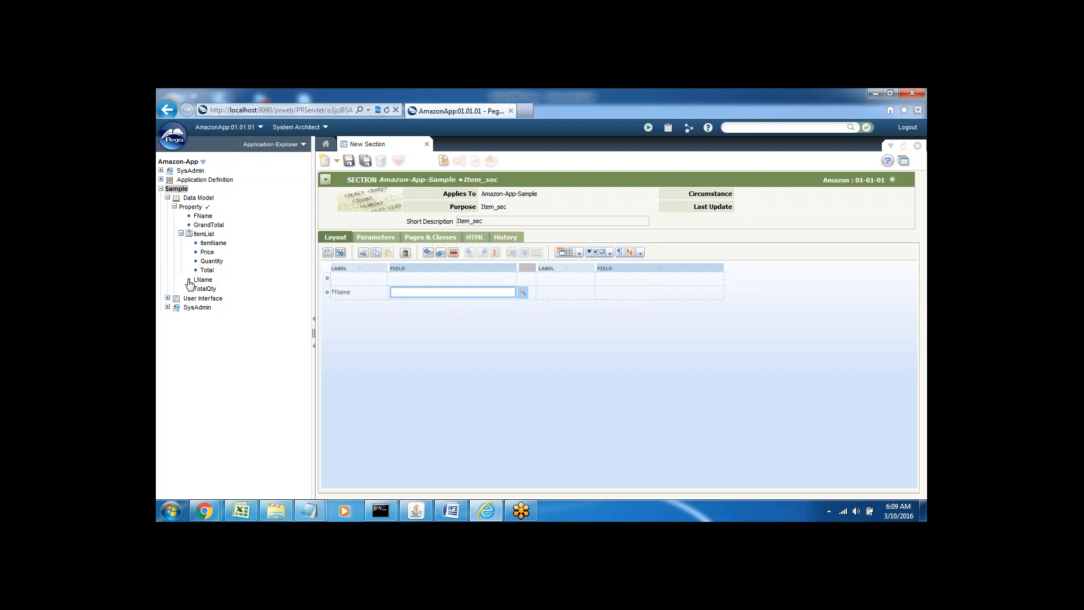
pyautogui.moveTo(191, 281); pyautogui.dragTo(621, 297)
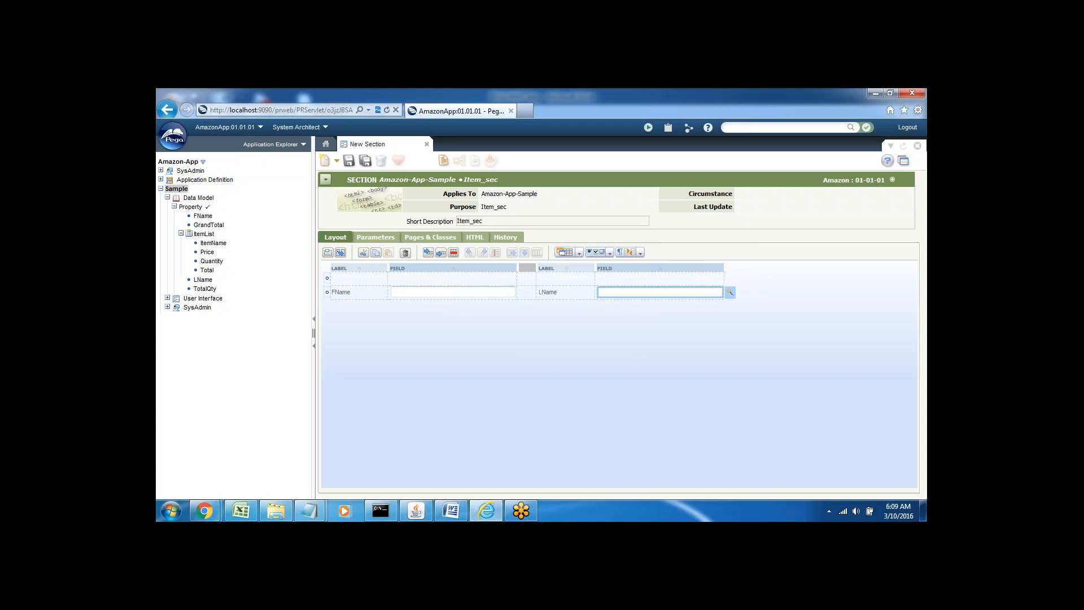
# Step: Insert three rows below the FName and LName row and try to place ItemList's ItemName property in a new field cell
pyautogui.click(441, 254)
pyautogui.click(441, 253)
pyautogui.click(441, 253)
pyautogui.moveTo(197, 247); pyautogui.dragTo(421, 334)
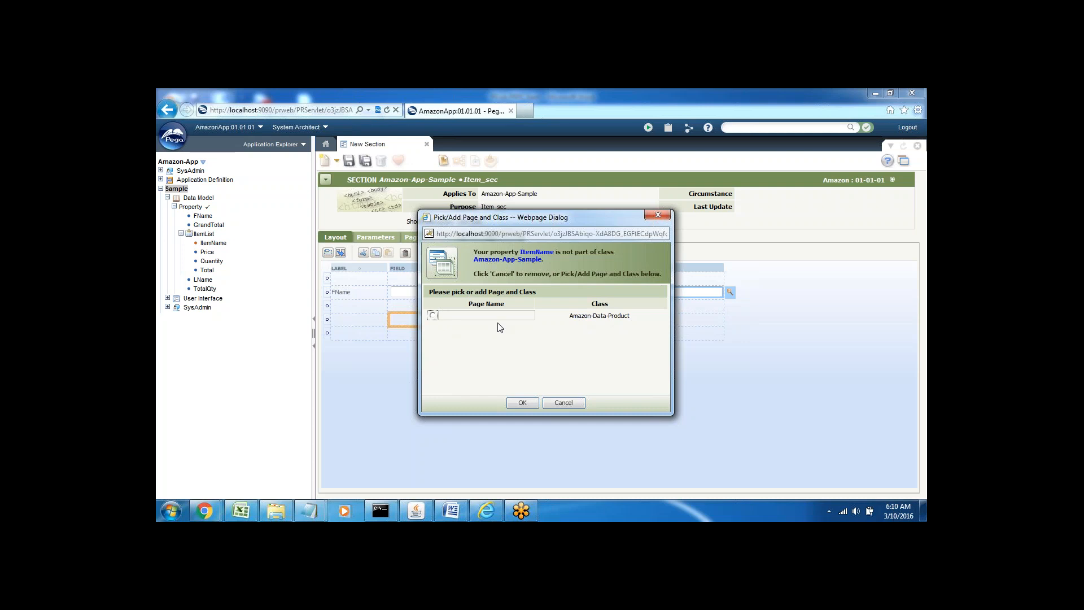
pyautogui.click(658, 216)
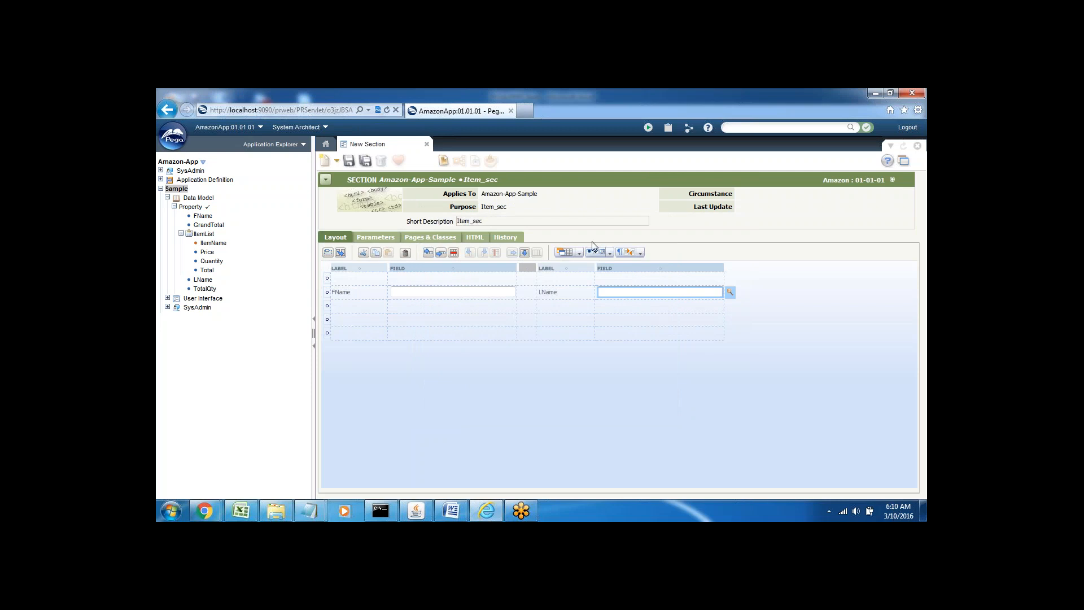
# Step: Add a repeating layout of type Row below the double smart layout, and delete the smart layout
pyautogui.click(579, 253)
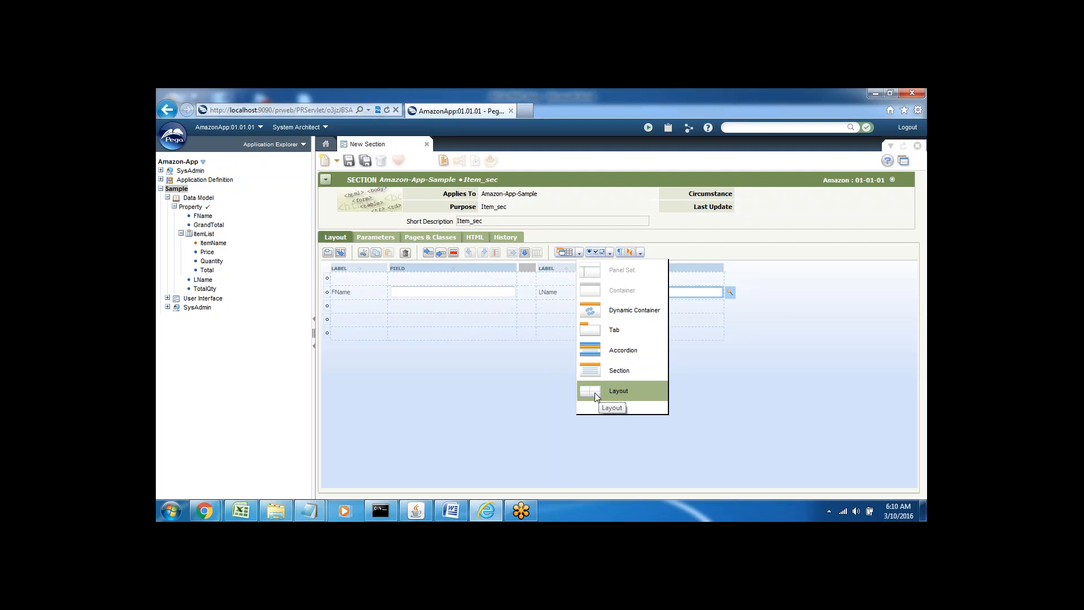
pyautogui.moveTo(595, 392); pyautogui.dragTo(508, 377)
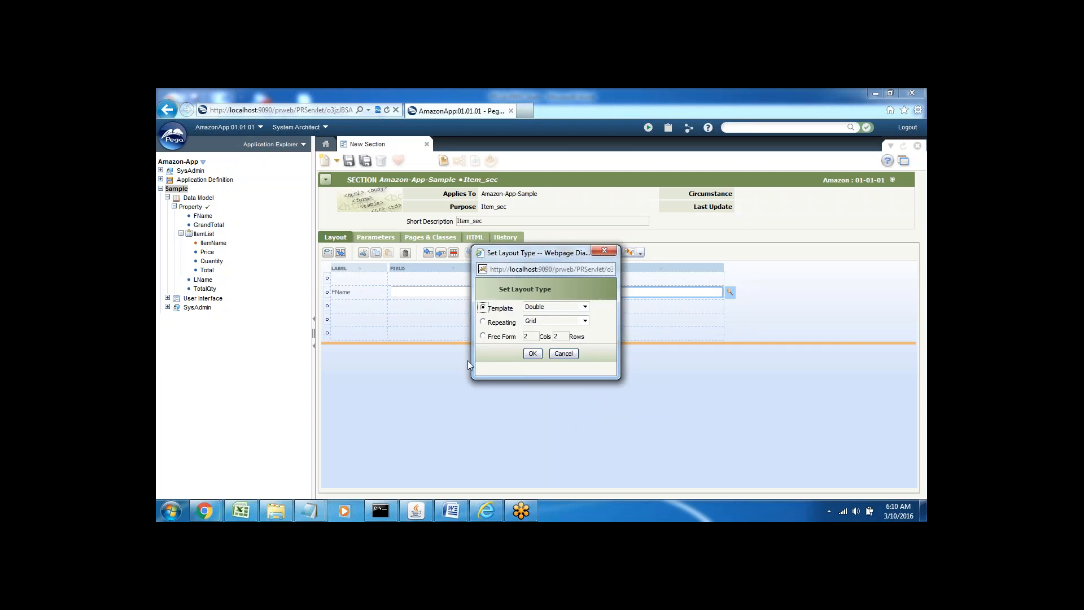
pyautogui.click(483, 322)
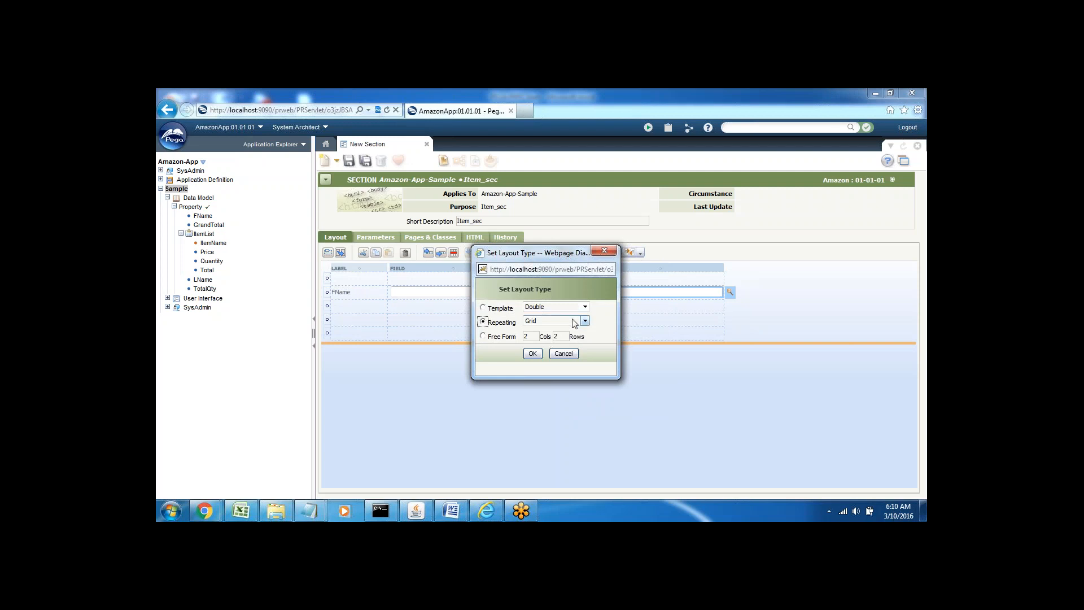
pyautogui.click(562, 321)
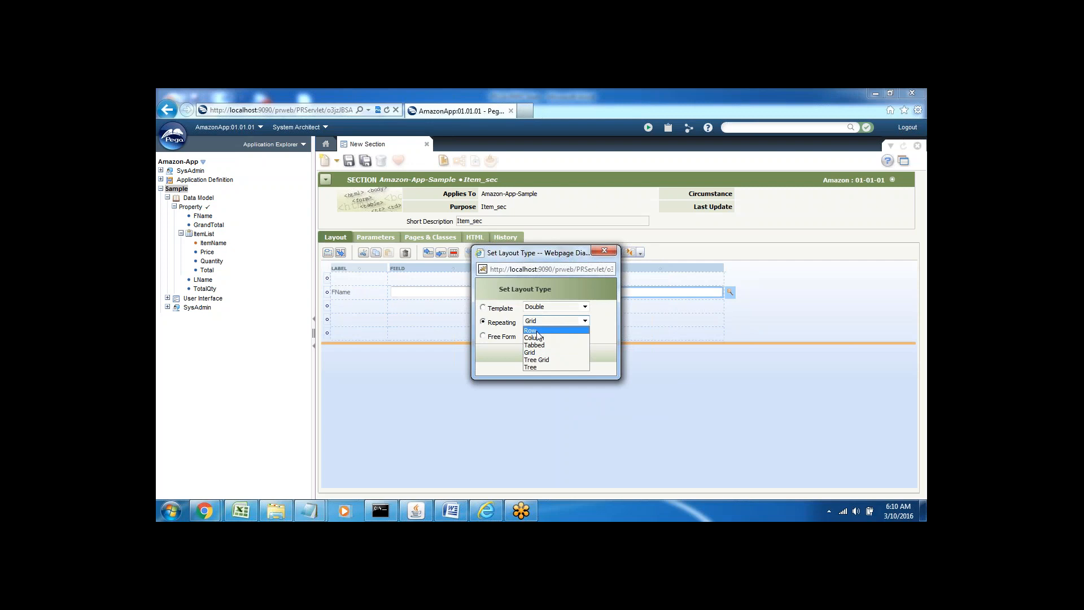
pyautogui.click(535, 332)
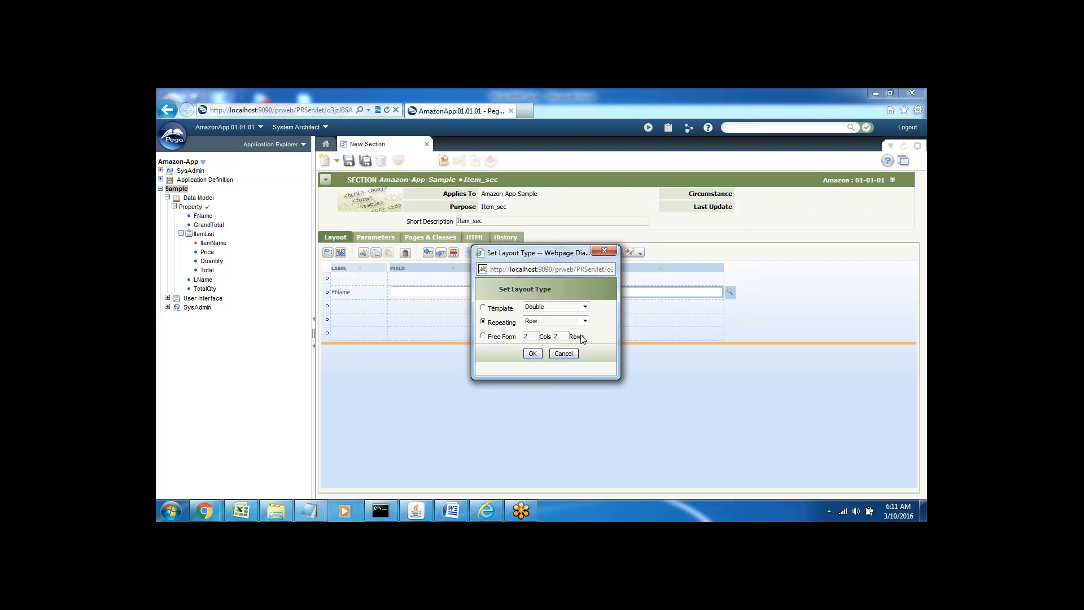
pyautogui.click(533, 354)
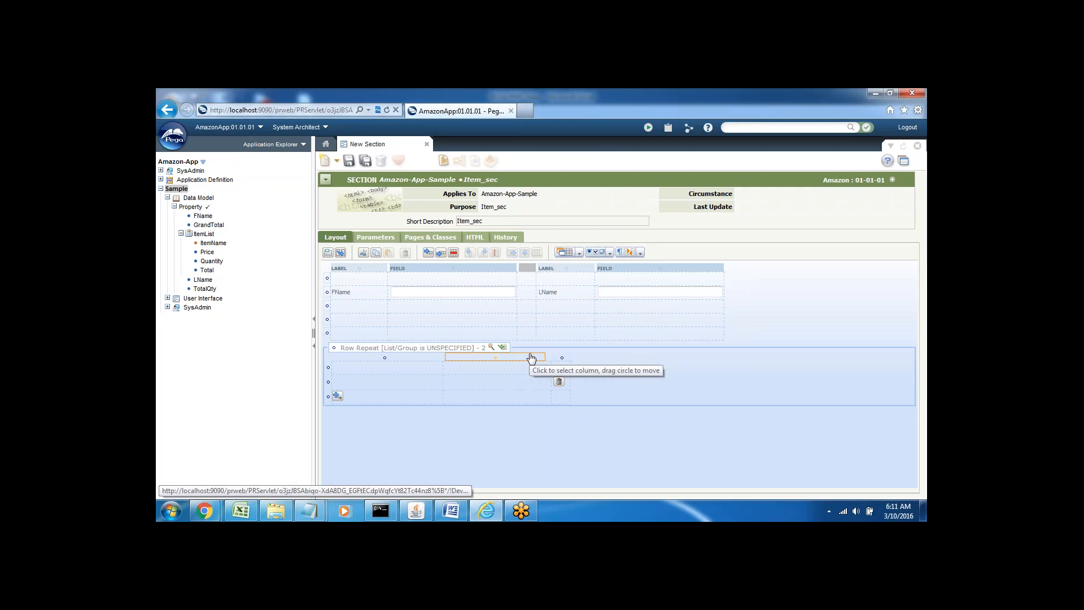
pyautogui.click(755, 297)
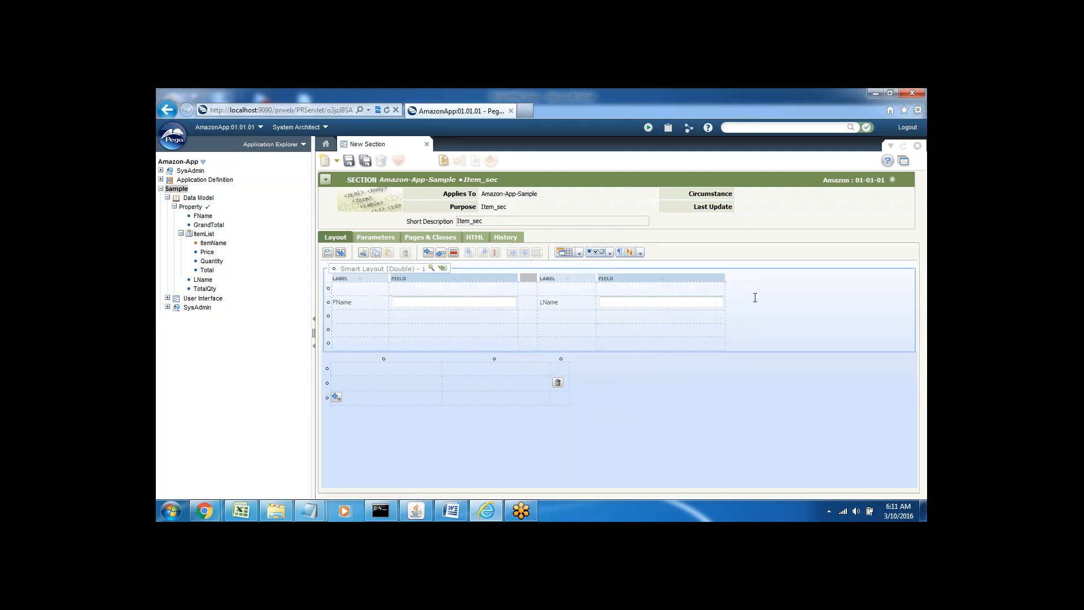
pyautogui.click(454, 253)
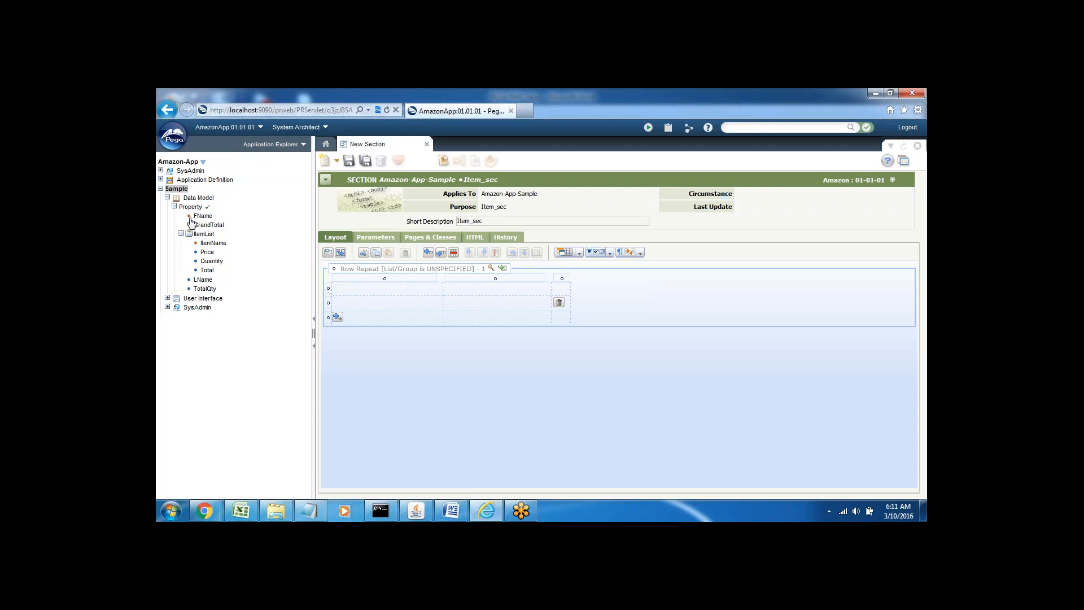
# Step: Place FName in the second column's header cell of the row repeat layout and try to place ItemName below it
pyautogui.moveTo(191, 224); pyautogui.dragTo(484, 289)
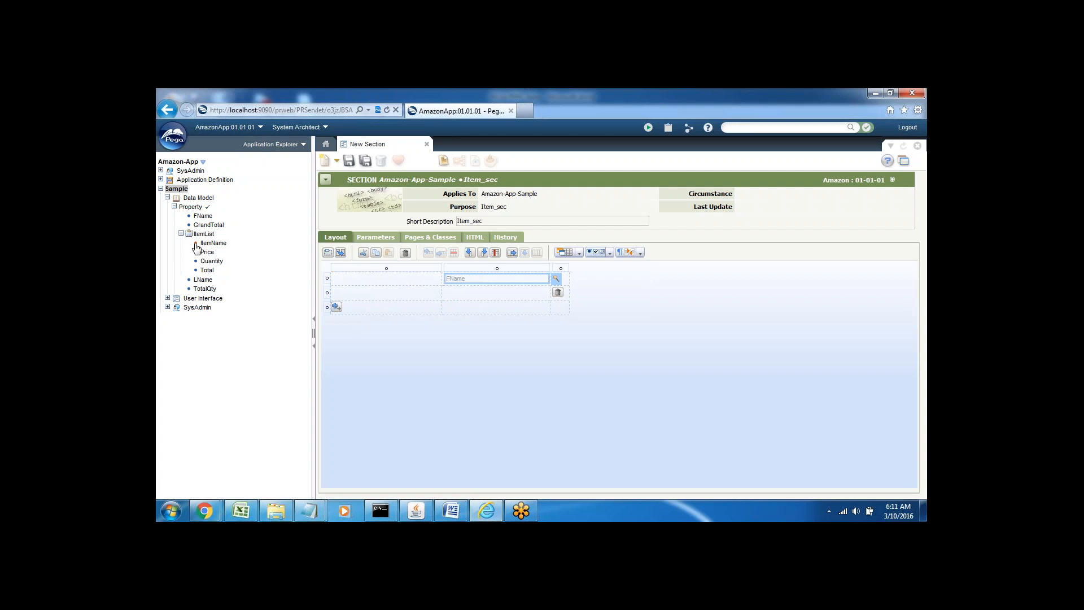
pyautogui.moveTo(196, 248); pyautogui.dragTo(462, 295)
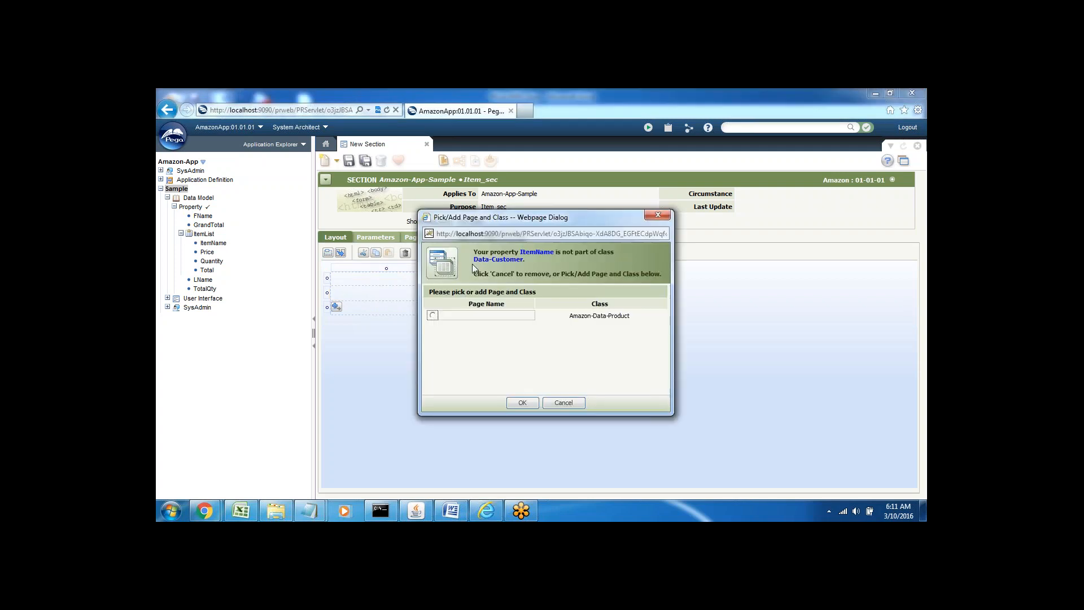
pyautogui.click(658, 217)
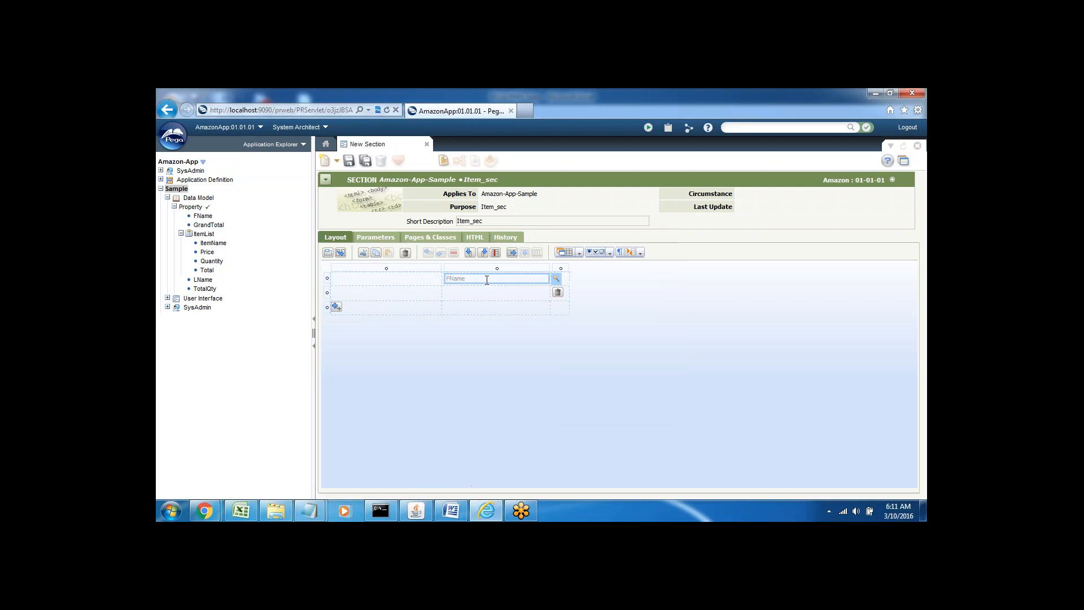
# Step: Delete the FName column from the row repeat layout and insert three new columns after the first column
pyautogui.click(496, 253)
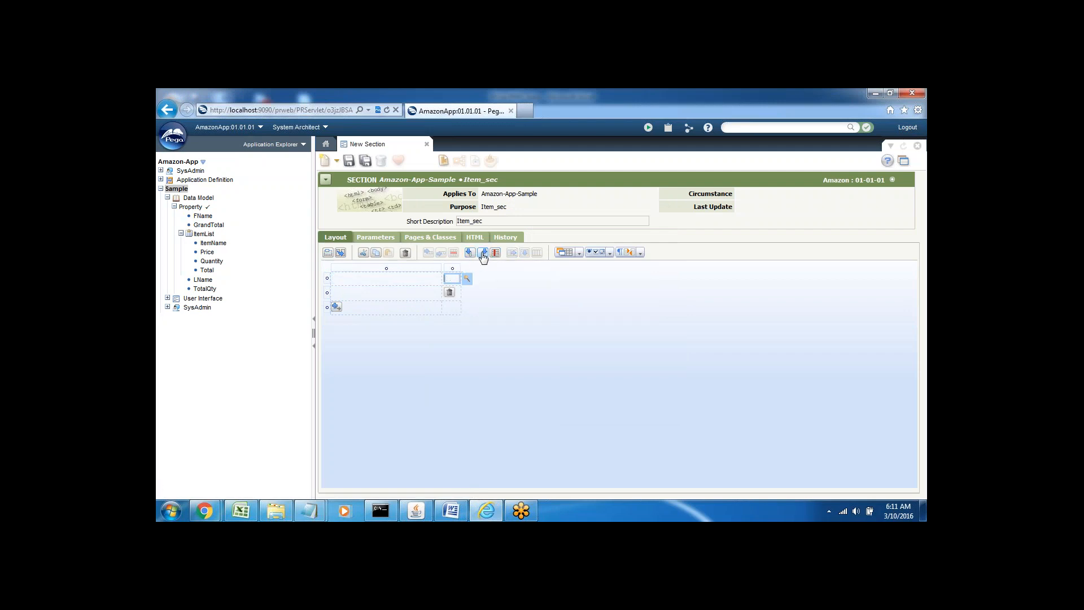
pyautogui.click(484, 253)
pyautogui.click(495, 252)
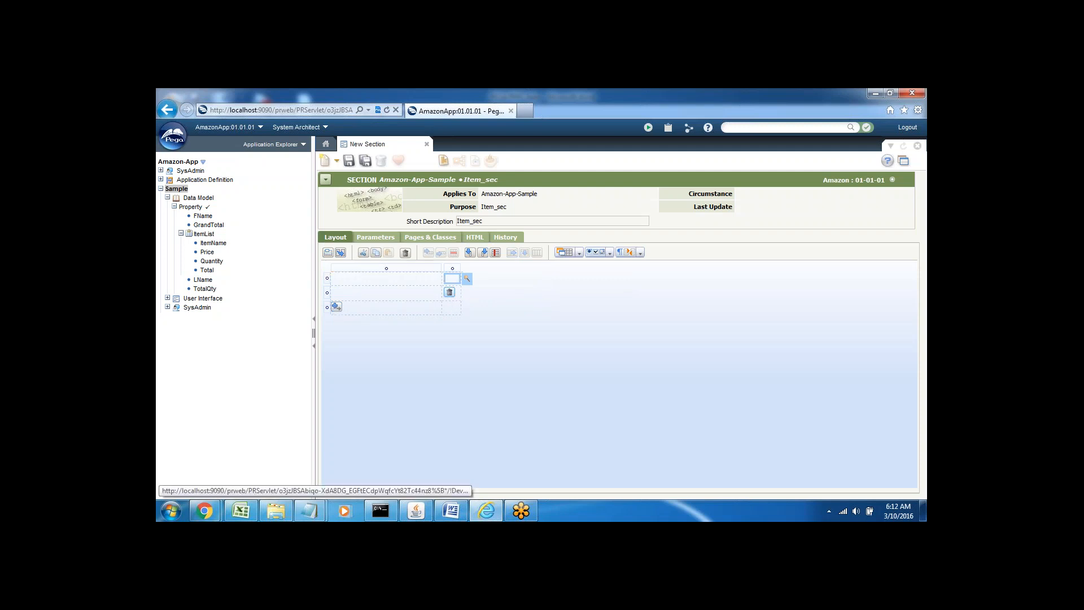
pyautogui.click(423, 293)
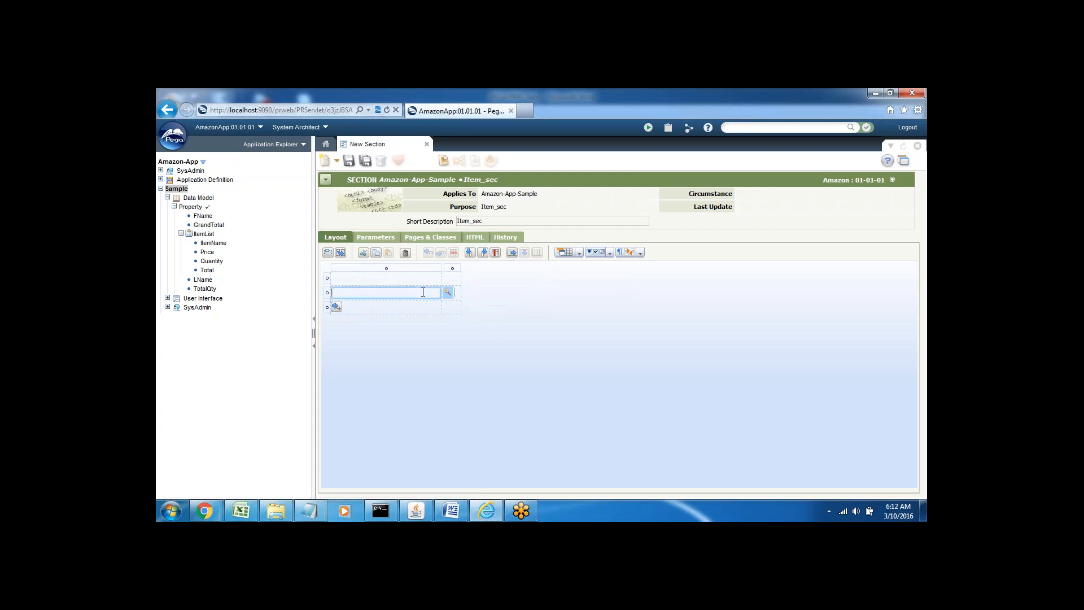
pyautogui.click(485, 254)
pyautogui.click(485, 254)
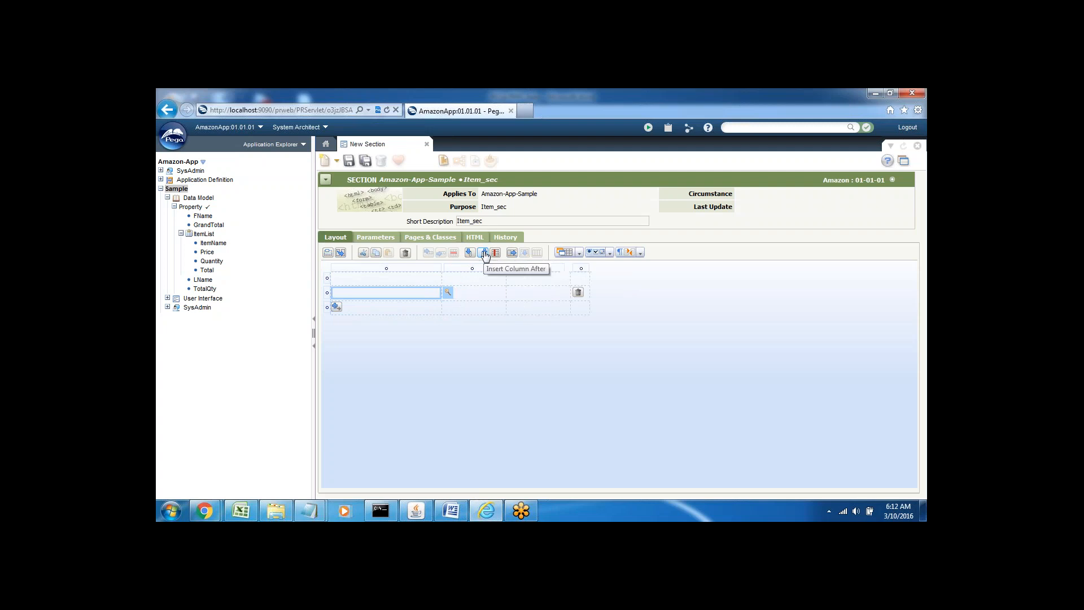
pyautogui.click(485, 254)
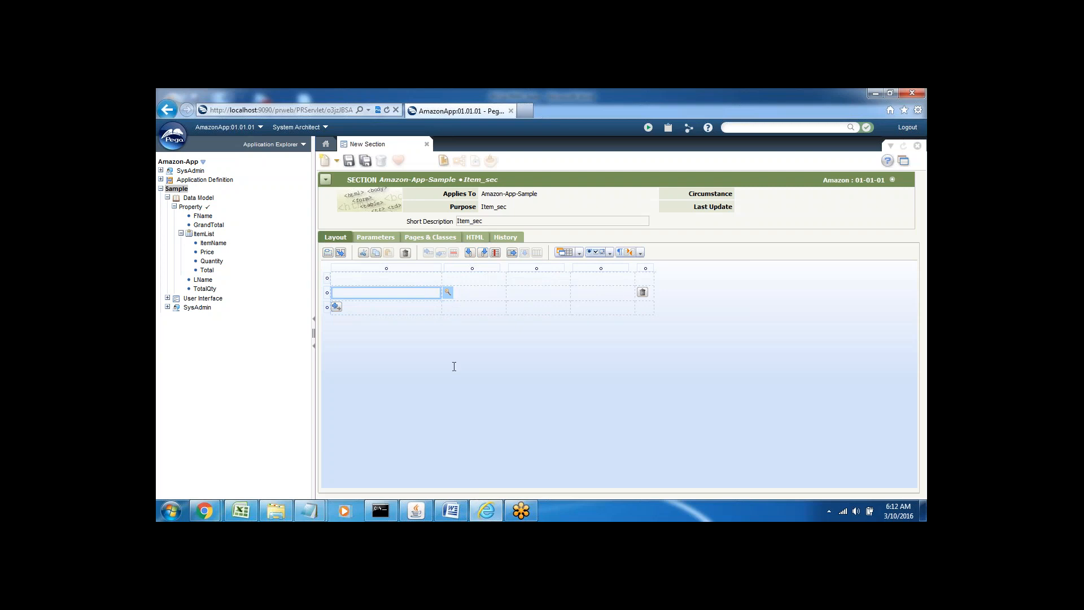
pyautogui.moveTo(407, 290); pyautogui.dragTo(405, 278)
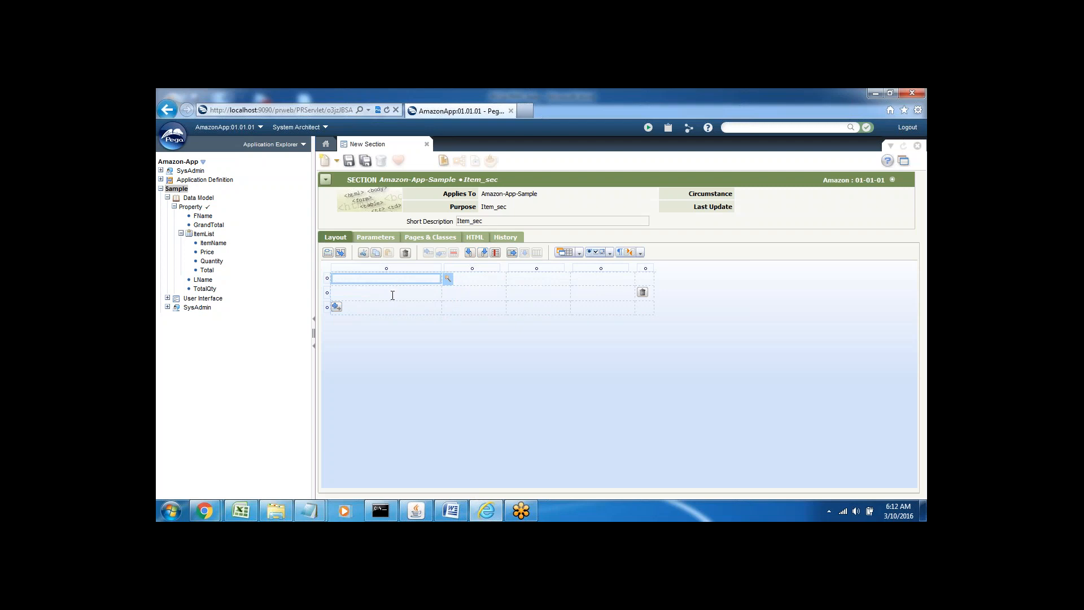
pyautogui.click(395, 295)
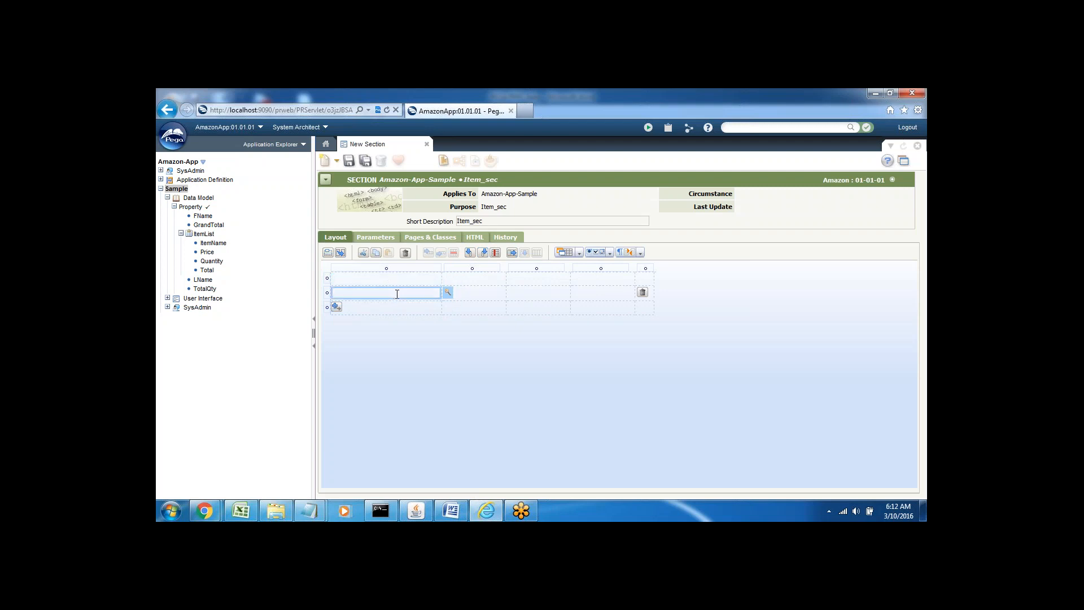
pyautogui.click(461, 280)
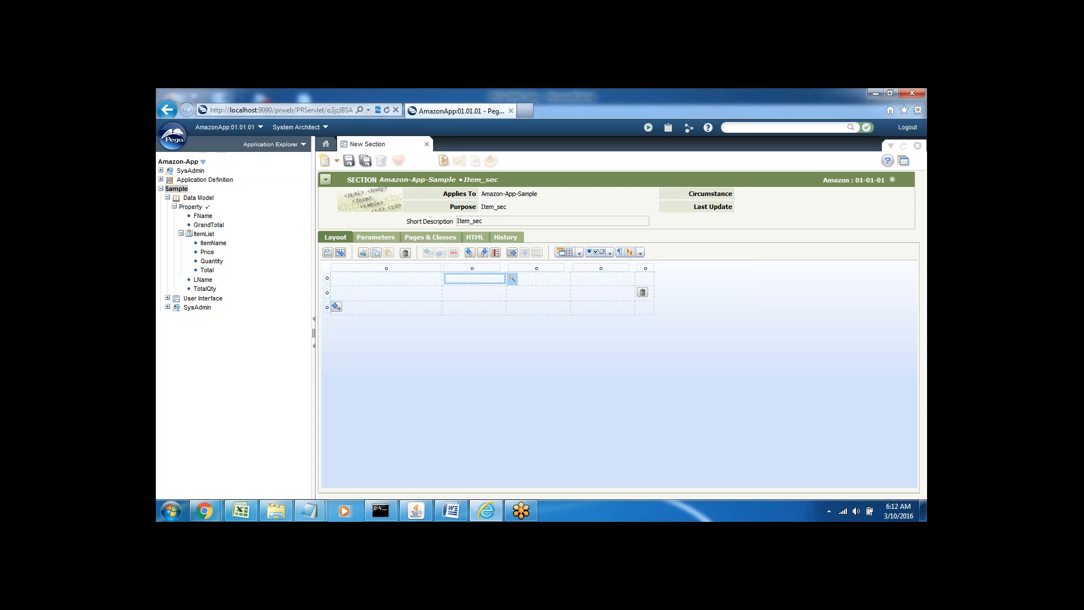
pyautogui.click(402, 277)
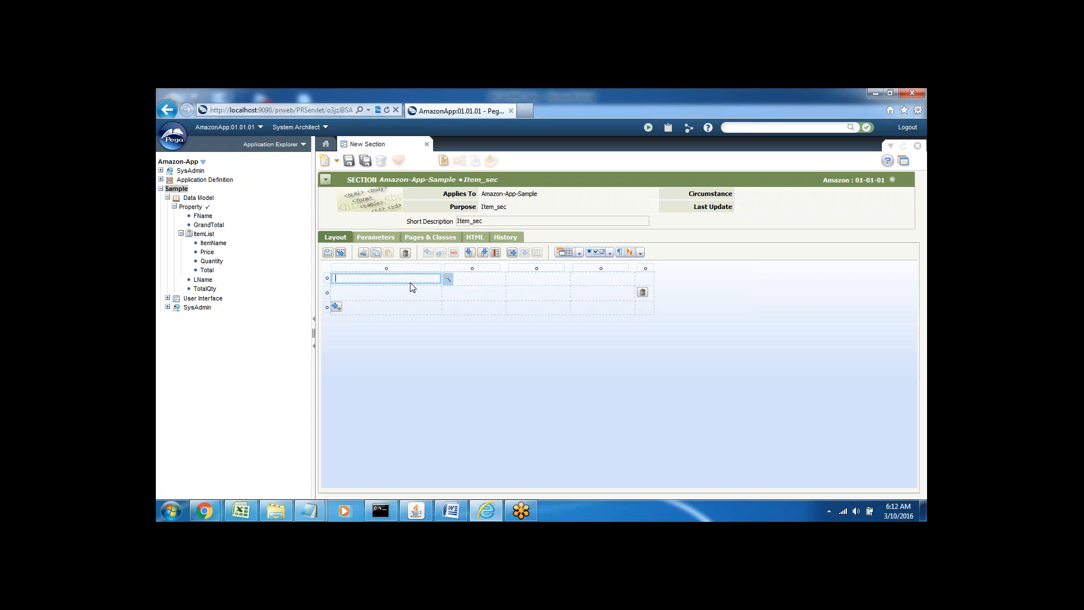
pyautogui.click(482, 279)
pyautogui.click(546, 284)
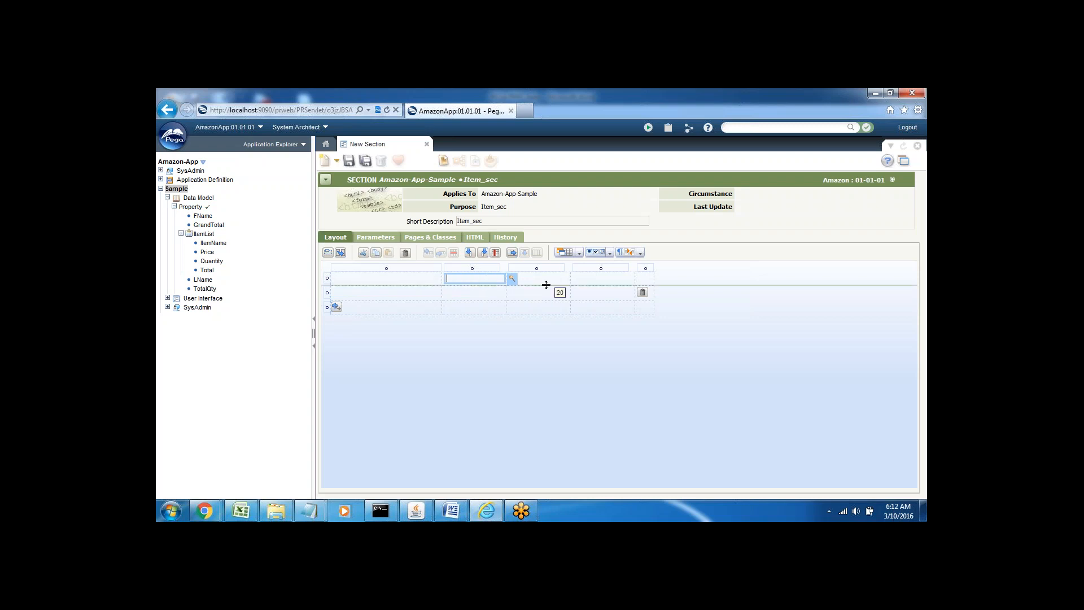
# Step: Set the row repeat layout's List/Group source property to .ItemList and close its properties
pyautogui.click(544, 280)
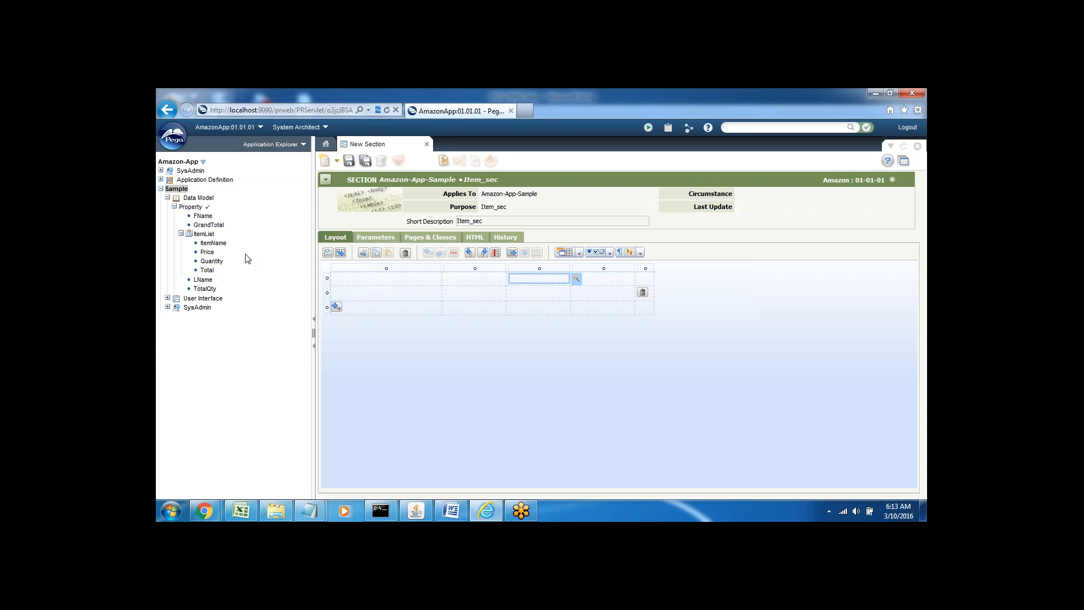
pyautogui.click(339, 284)
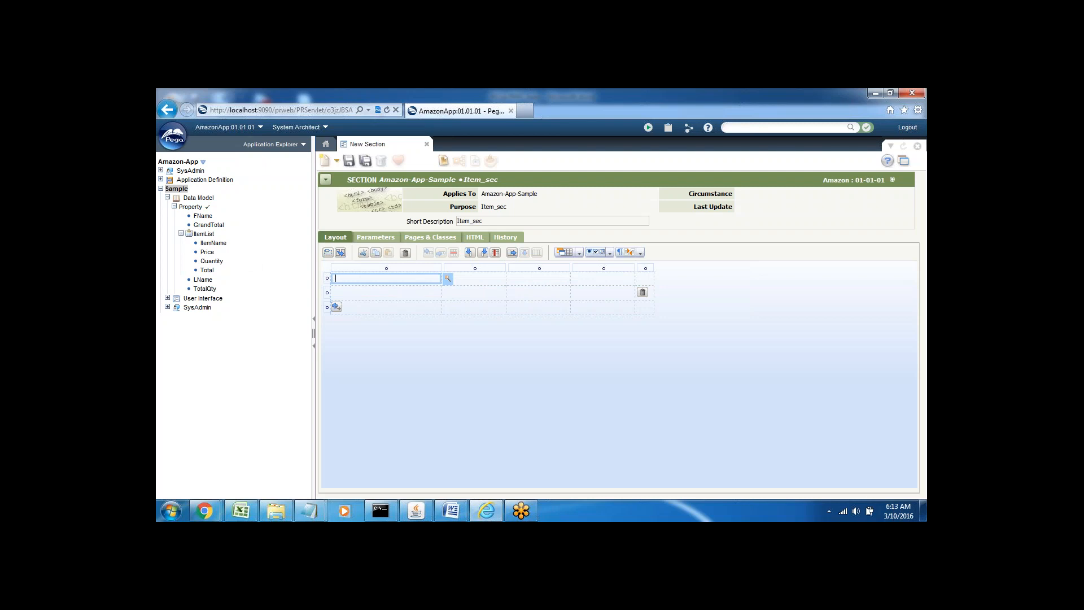
pyautogui.click(681, 280)
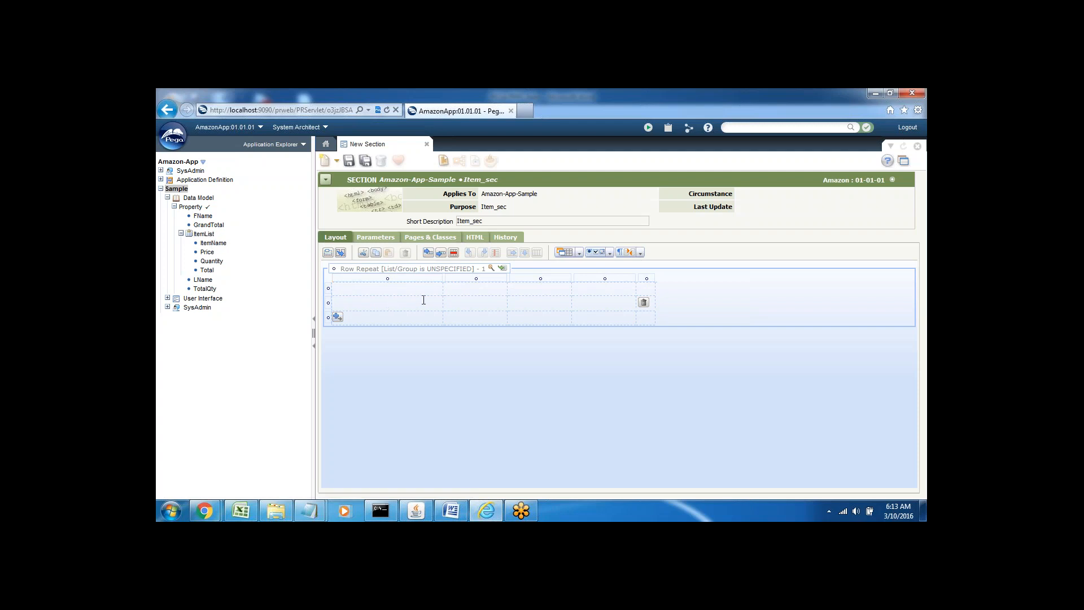
pyautogui.click(491, 270)
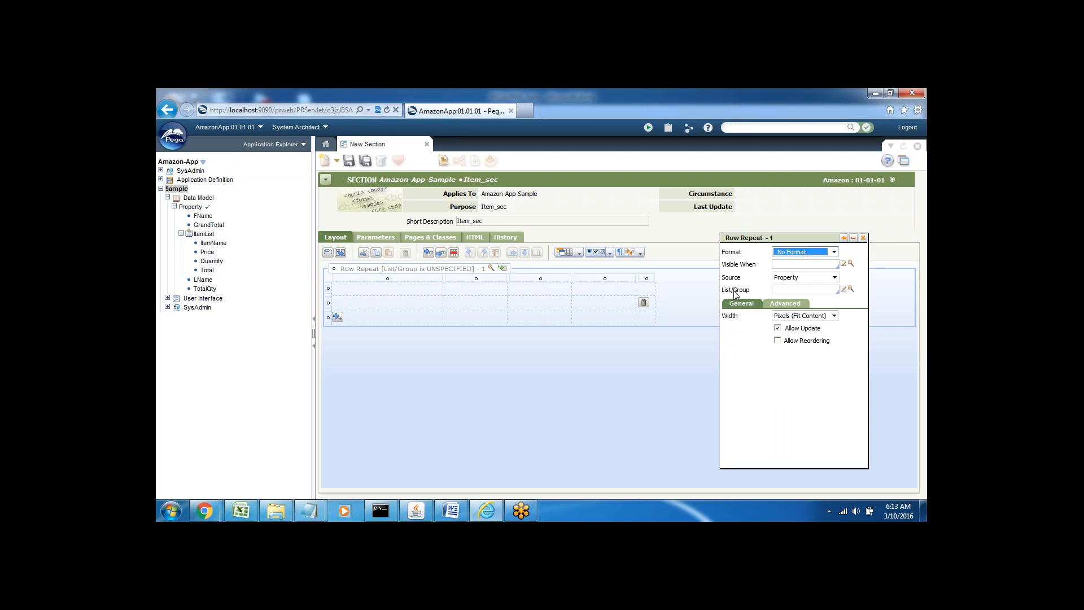
pyautogui.click(790, 289)
pyautogui.press('Down')
pyautogui.press('Down')
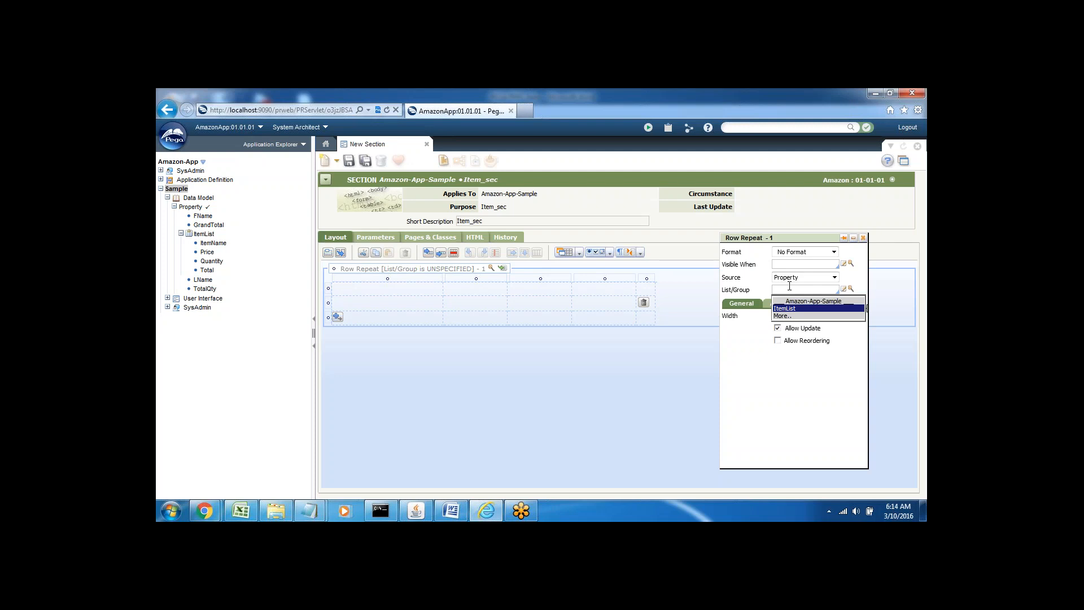
pyautogui.press('Return')
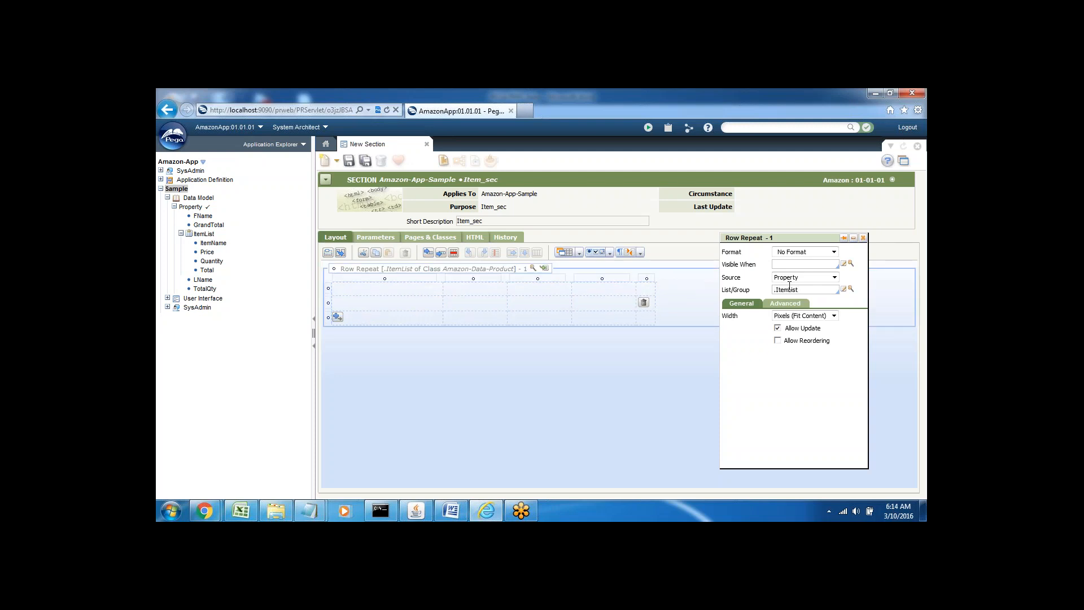
pyautogui.click(863, 238)
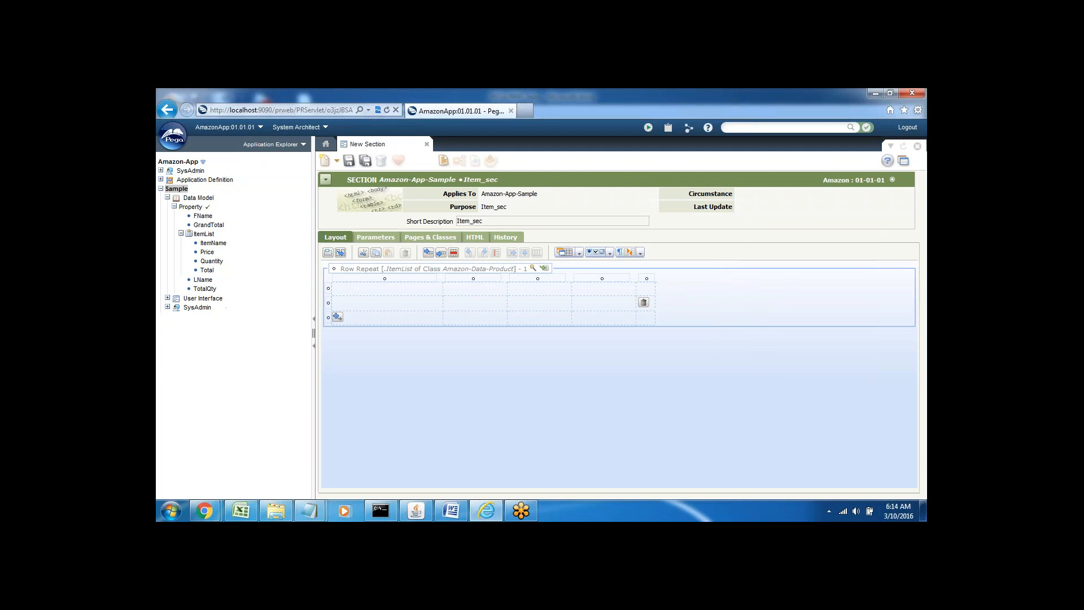
# Step: Place ItemList's ItemName, Price, Quantity and Total properties in the field cells of the row repeat's first four columns
pyautogui.click(382, 287)
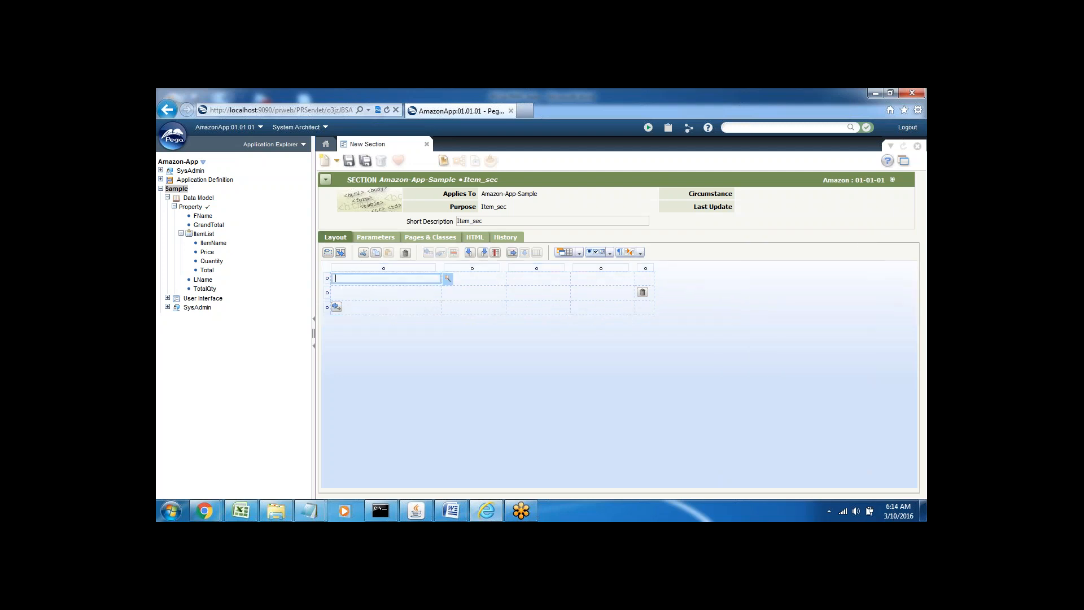
pyautogui.click(380, 292)
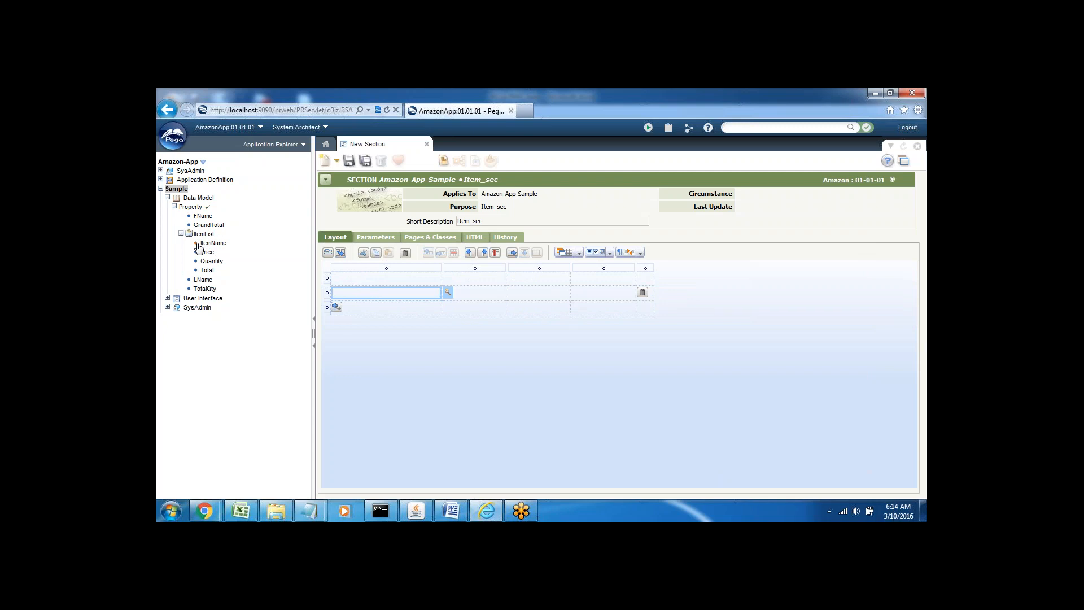
pyautogui.moveTo(198, 247); pyautogui.dragTo(336, 303)
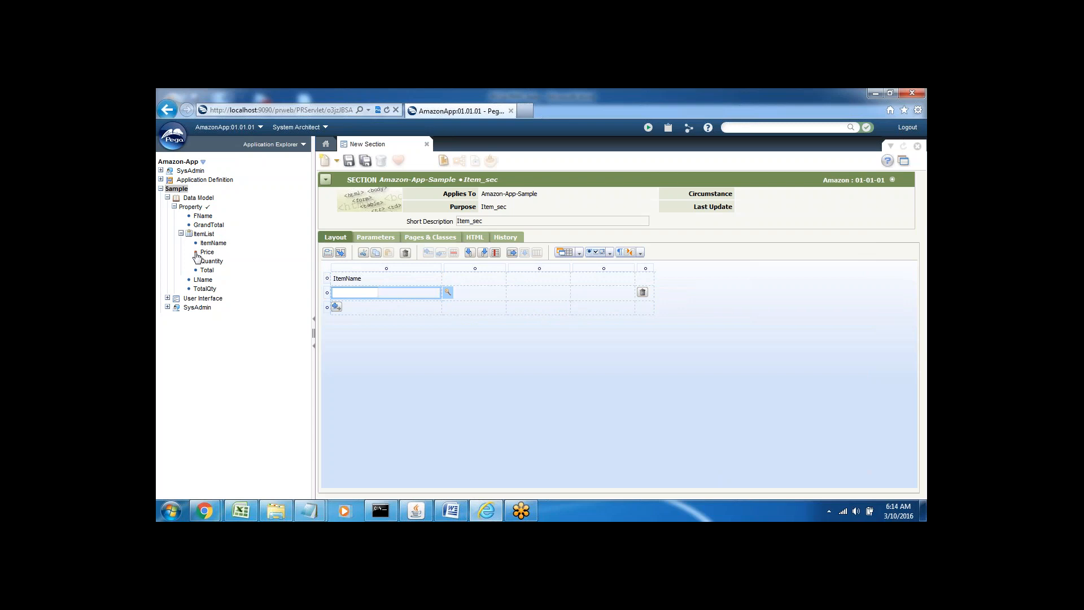
pyautogui.moveTo(196, 257); pyautogui.dragTo(473, 299)
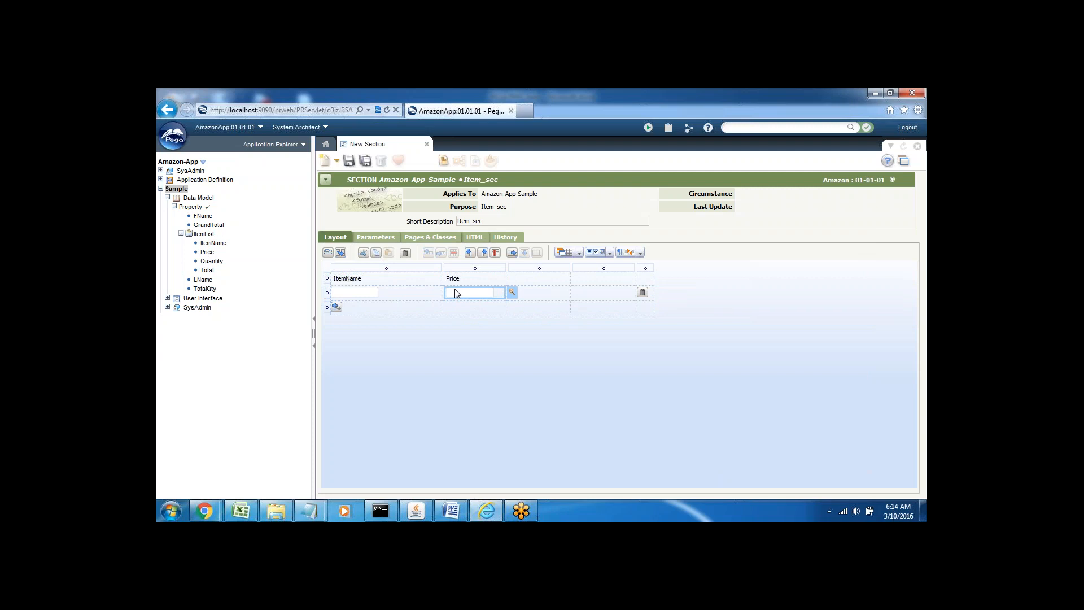
pyautogui.click(535, 279)
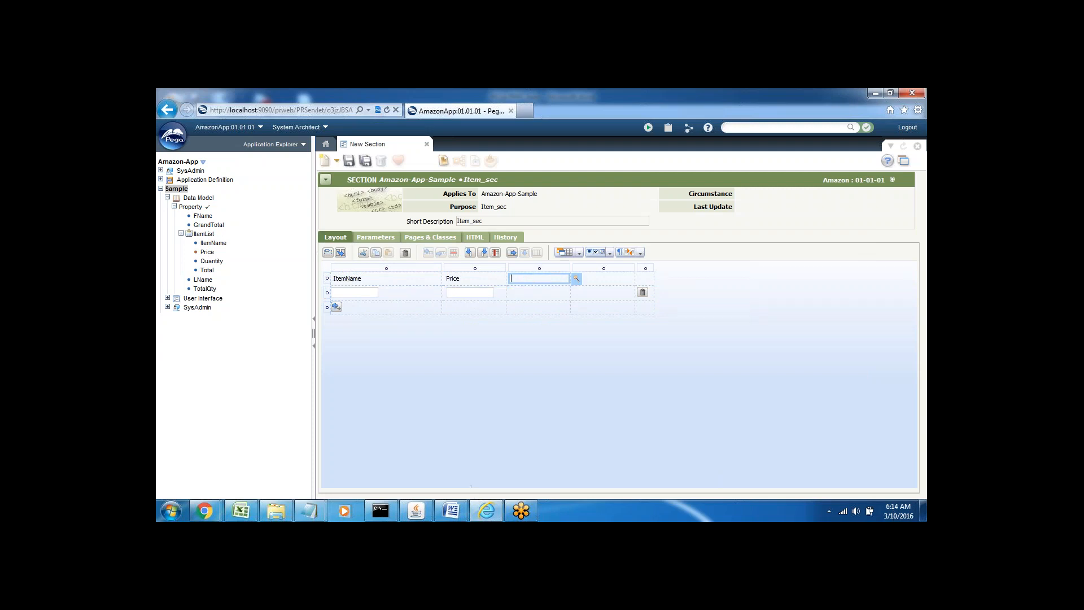
pyautogui.moveTo(198, 264); pyautogui.dragTo(533, 298)
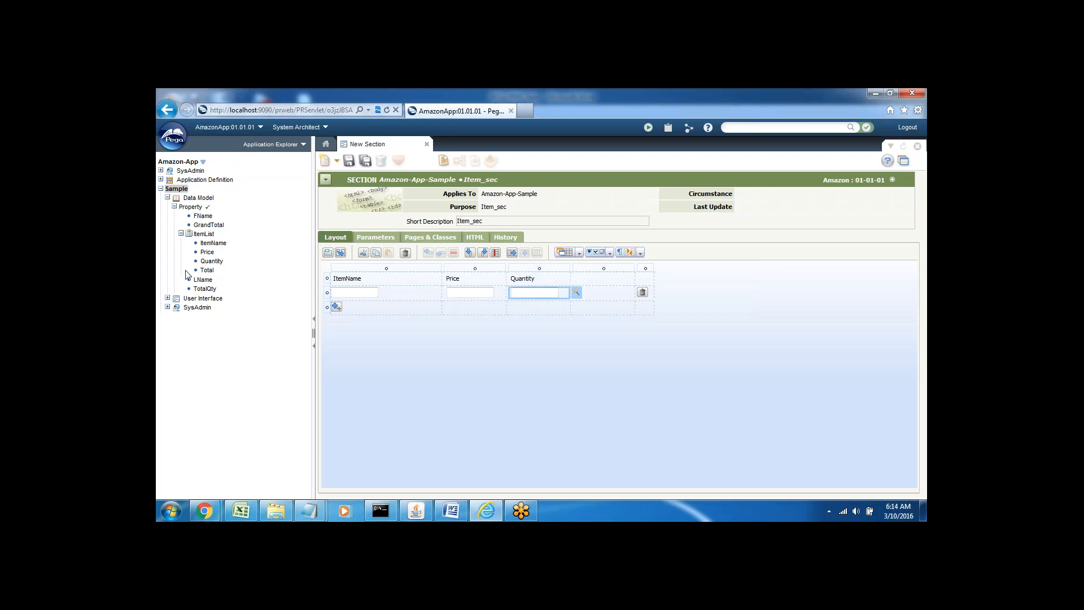
pyautogui.moveTo(198, 272); pyautogui.dragTo(612, 297)
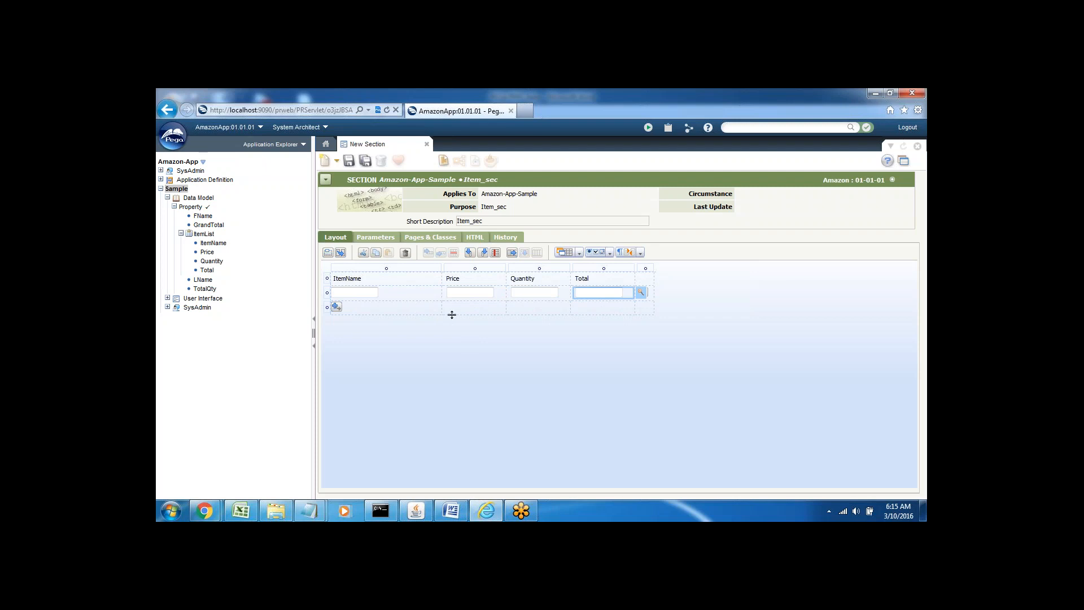
# Step: Add a free form layout with 2 columns and 2 rows below the row repeat layout
pyautogui.click(580, 255)
pyautogui.click(608, 392)
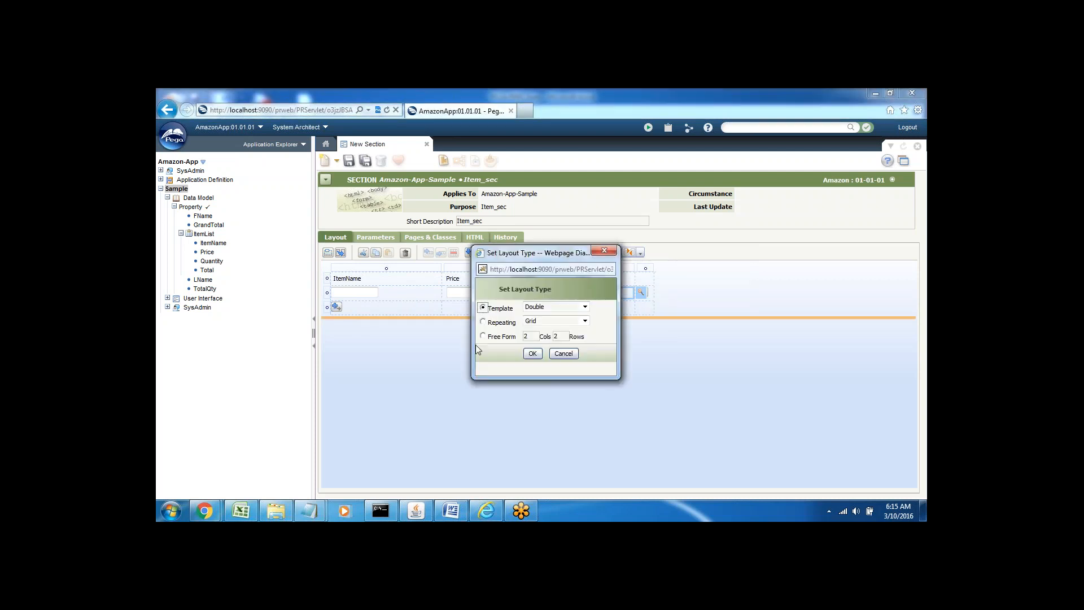
pyautogui.click(483, 336)
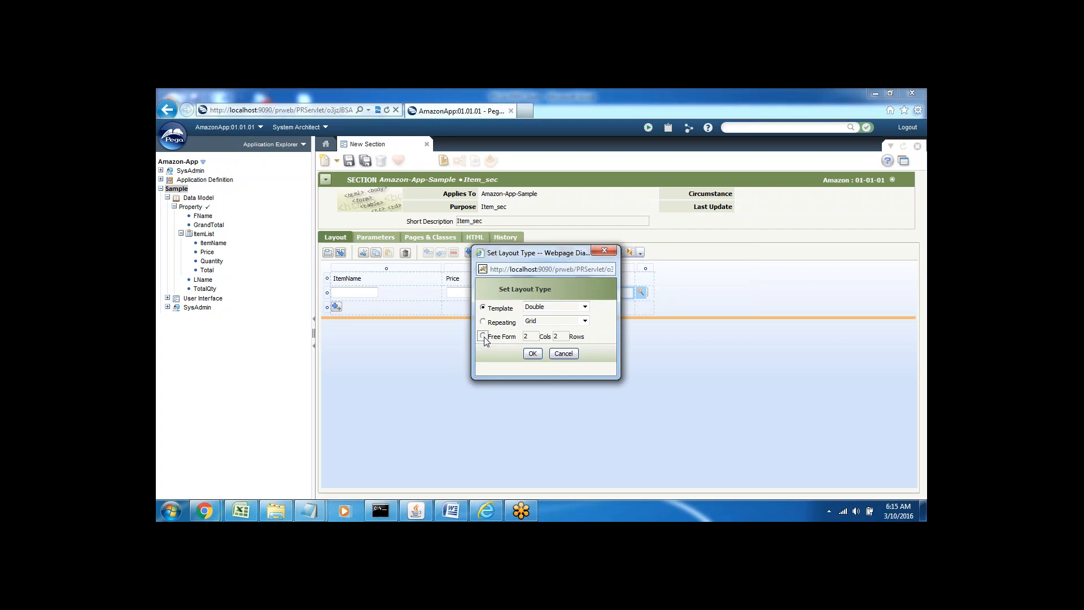
pyautogui.click(534, 353)
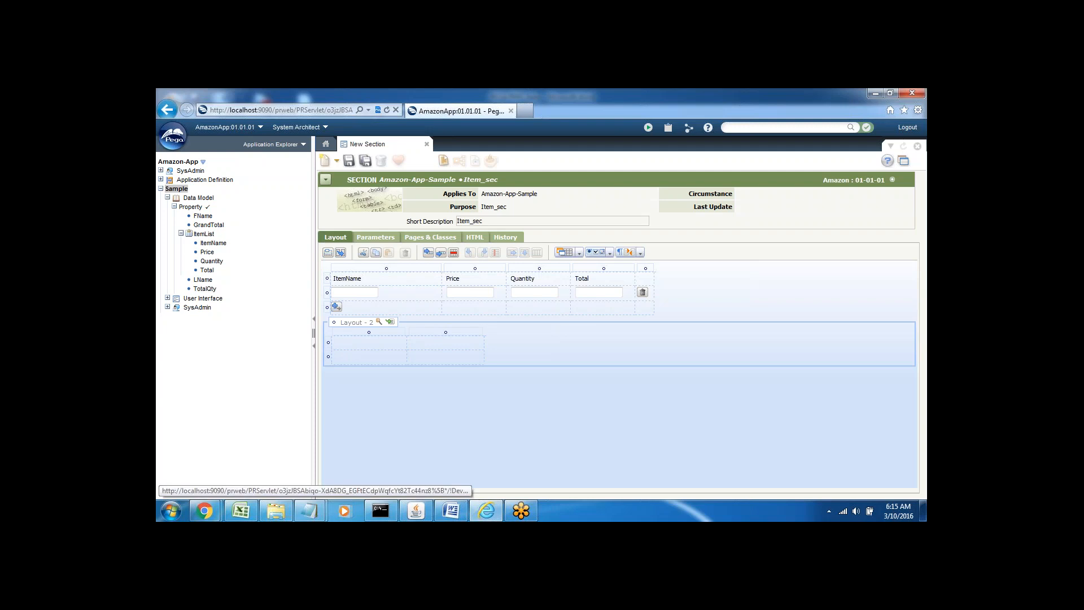
# Step: Insert three columns after the second column of the free form layout
pyautogui.click(436, 343)
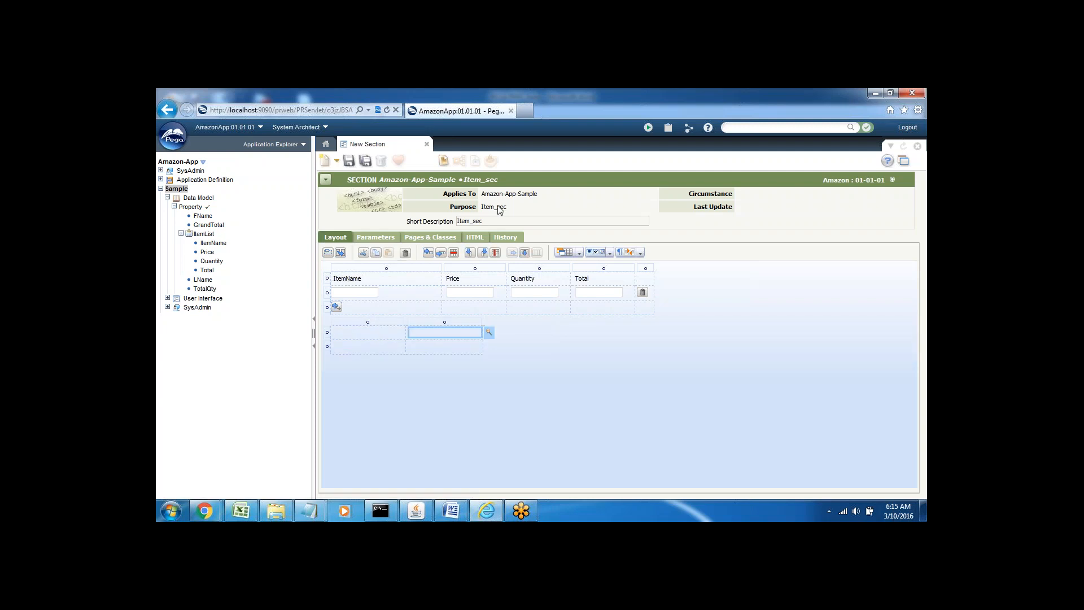
pyautogui.click(485, 253)
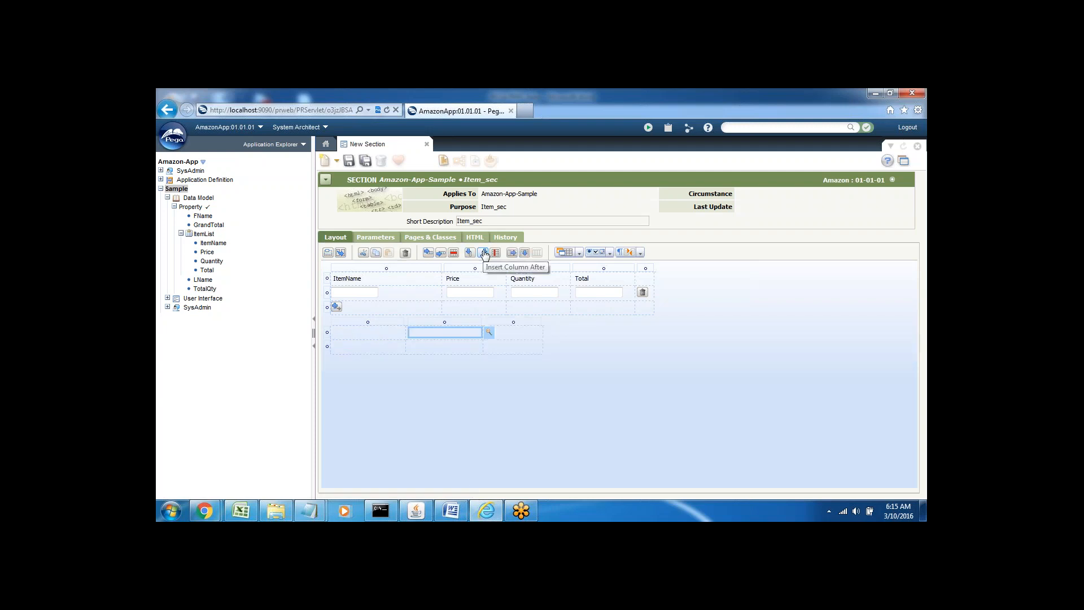
pyautogui.click(484, 253)
pyautogui.click(485, 253)
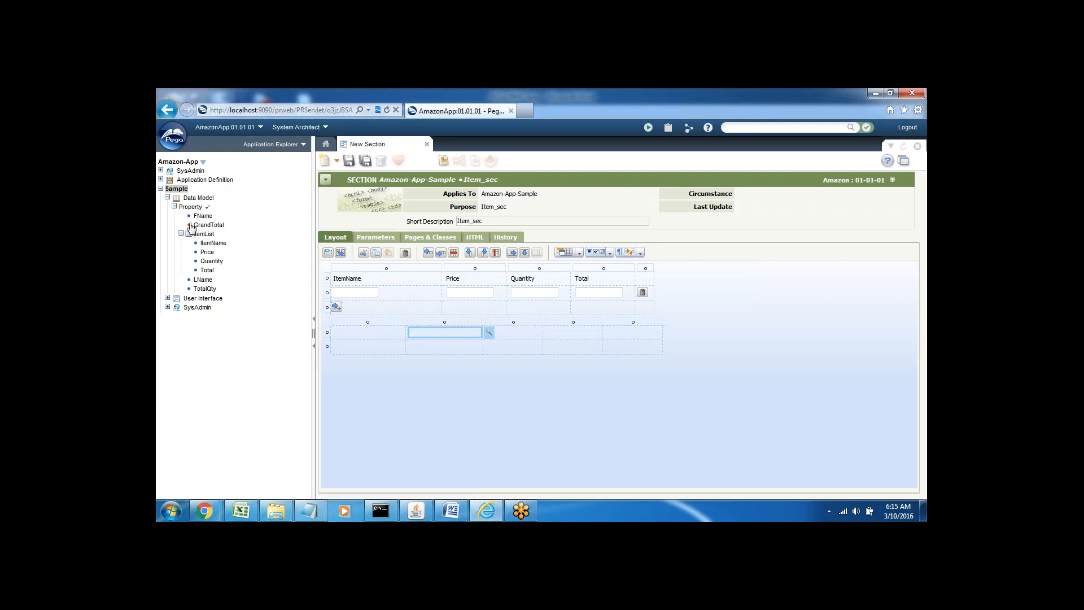
# Step: Place GrandTotal and TotalQty in the free form layout's last two columns, and delete the empty column before their labels
pyautogui.moveTo(191, 228); pyautogui.dragTo(610, 335)
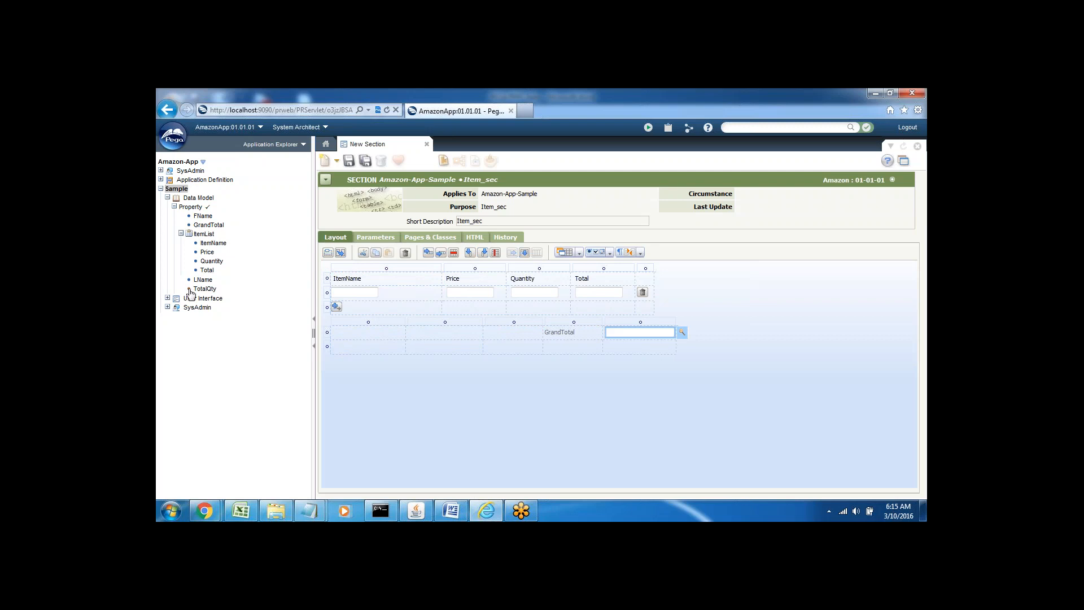
pyautogui.moveTo(205, 289); pyautogui.dragTo(641, 348)
pyautogui.click(501, 332)
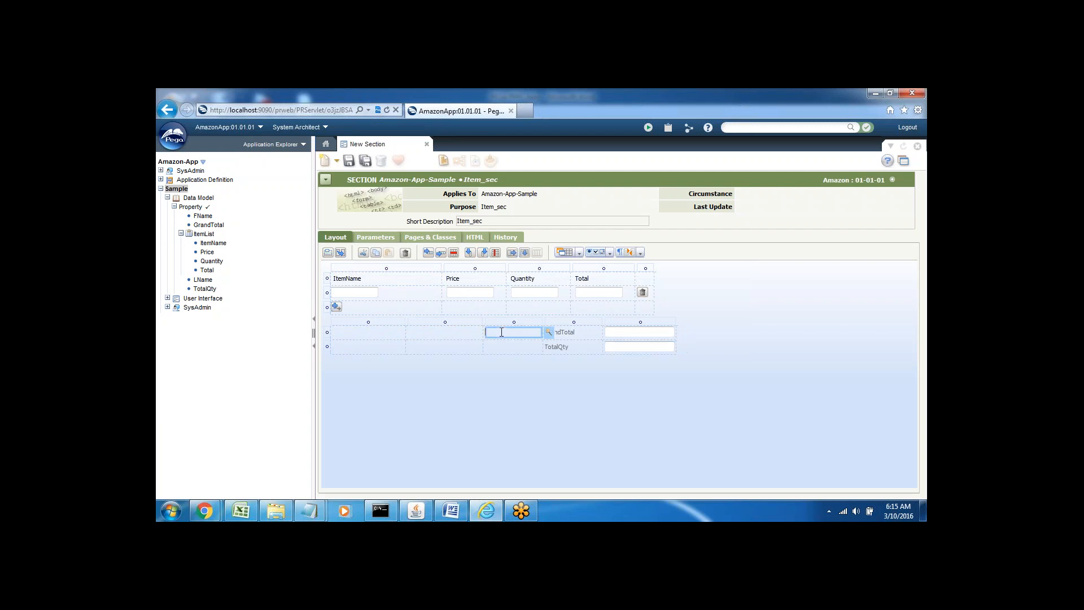
pyautogui.click(496, 253)
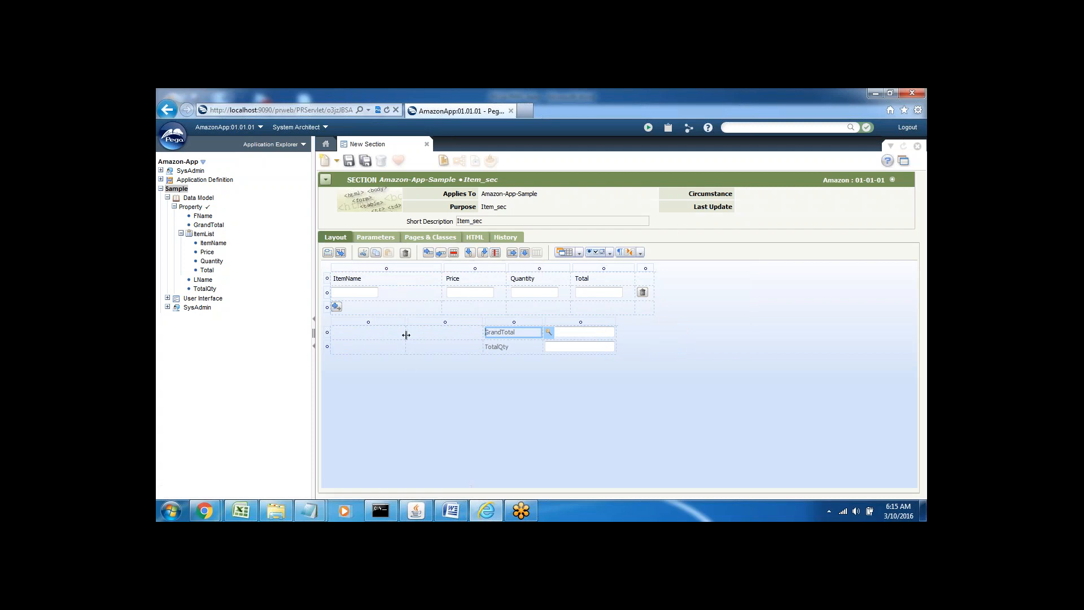
# Step: Widen the free form layout's first column to line the totals up with the row repeat, and save the Item_sec section
pyautogui.moveTo(408, 335); pyautogui.dragTo(431, 335)
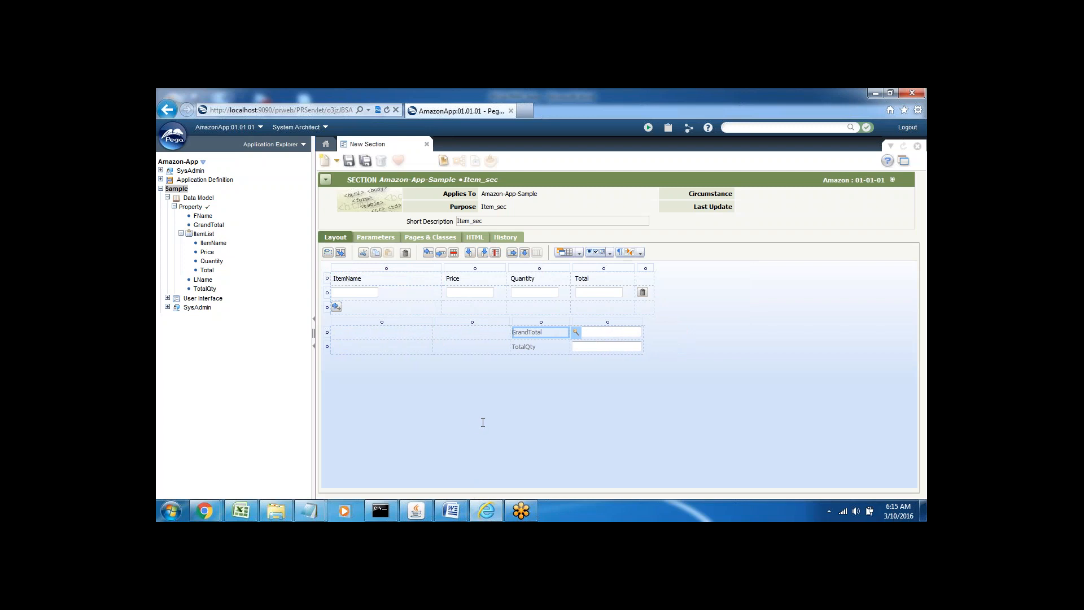
pyautogui.click(575, 332)
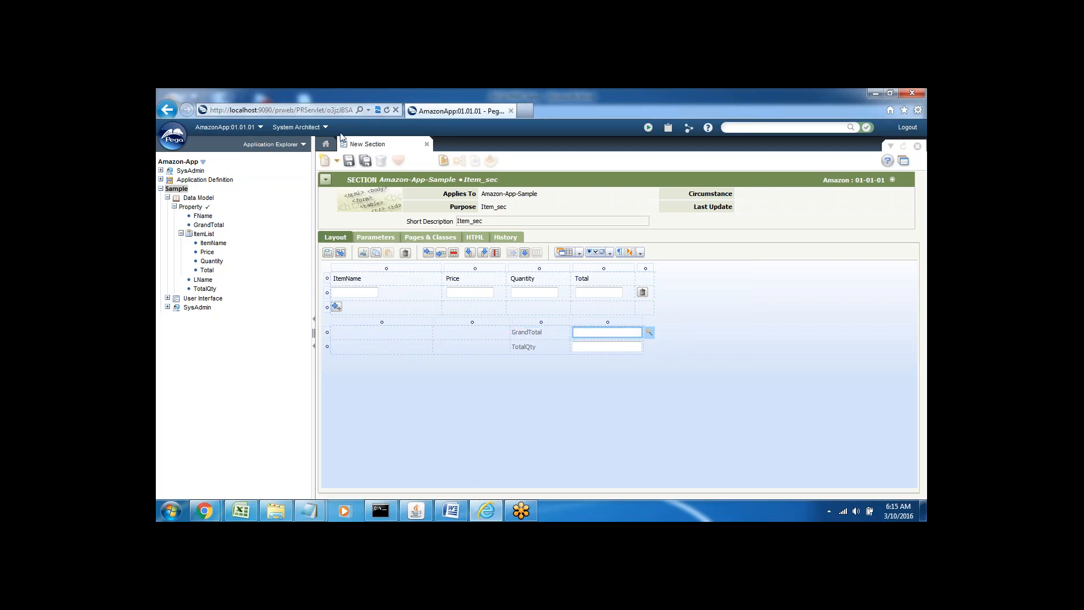
pyautogui.click(349, 163)
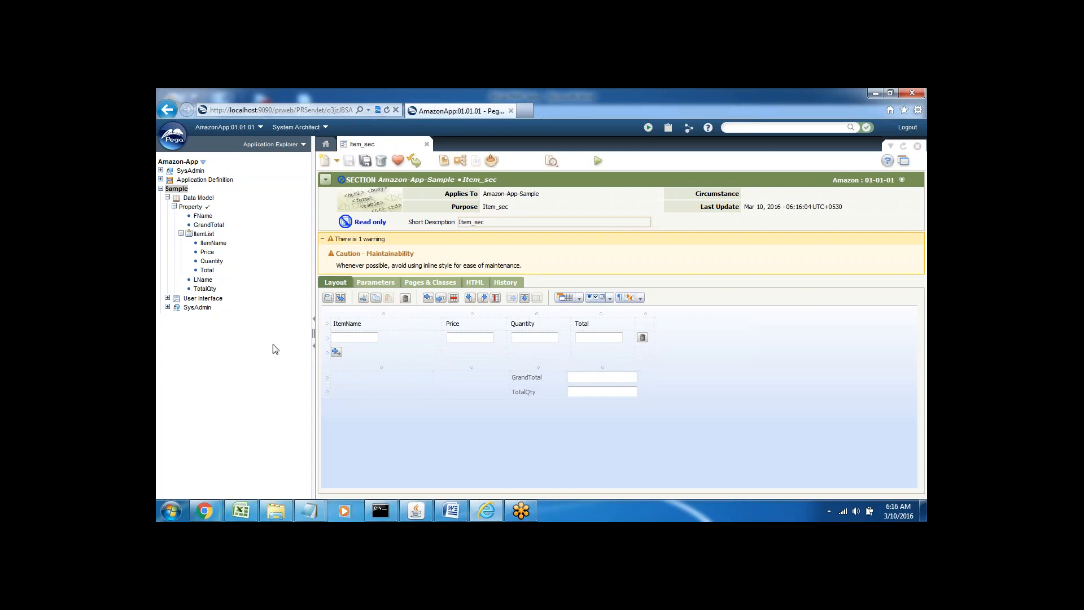
# Step: Switch to the PEGA PRPC 6am notes in Word and review the listed topics
pyautogui.click(450, 510)
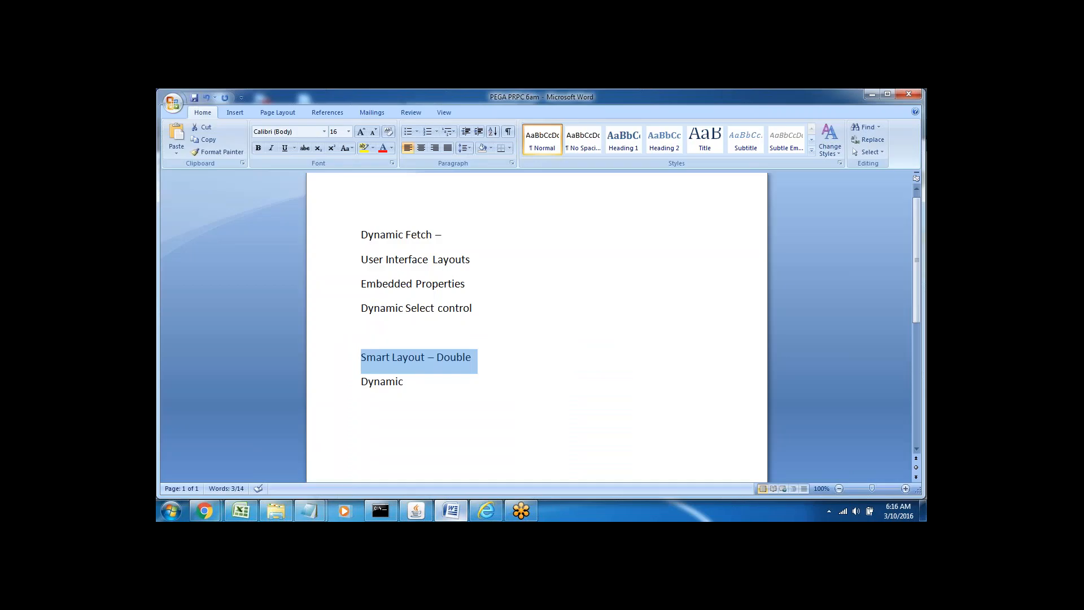
pyautogui.click(391, 298)
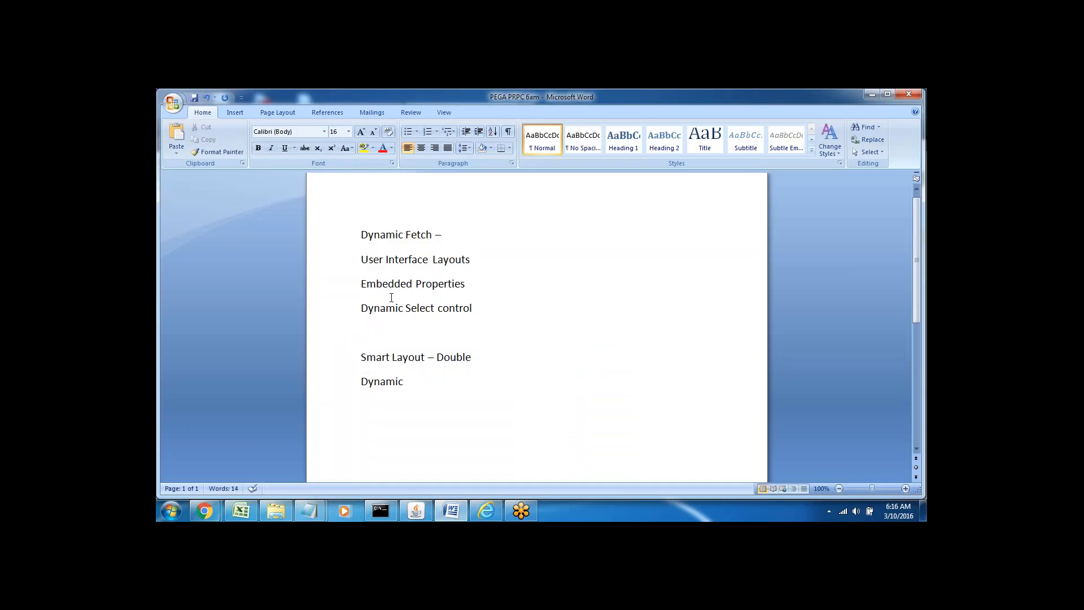
pyautogui.click(345, 237)
pyautogui.doubleClick(398, 235)
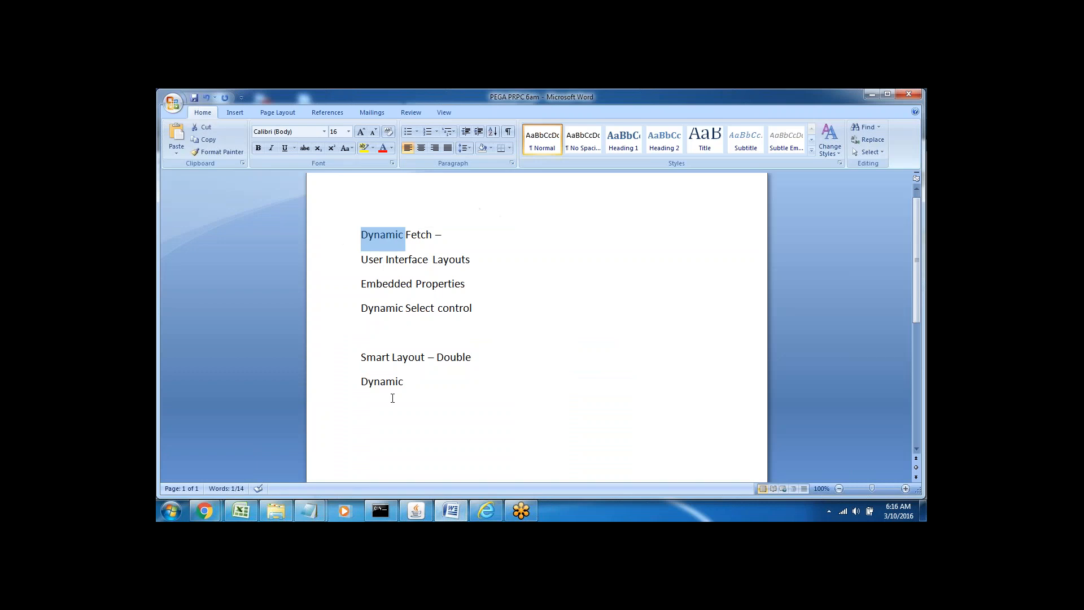
pyautogui.click(427, 384)
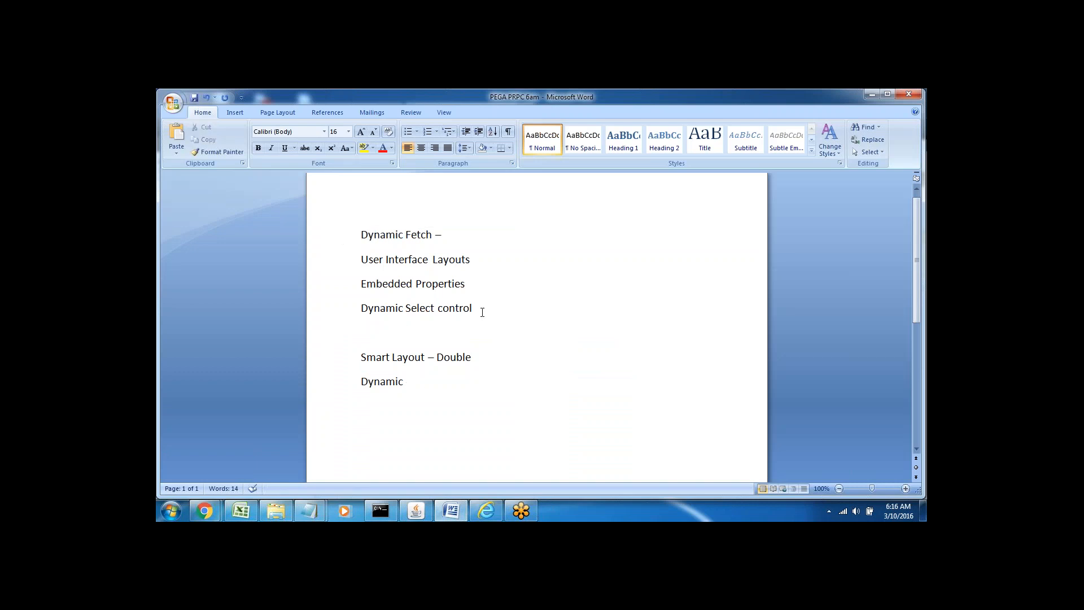
# Step: Insert blank lines below "Dynamic Select control" and add the lines "Data page—" and "Activity" there
pyautogui.click(483, 312)
pyautogui.press('Return')
pyautogui.press('Return')
pyautogui.press('Return')
pyautogui.press('Return')
pyautogui.press('Return')
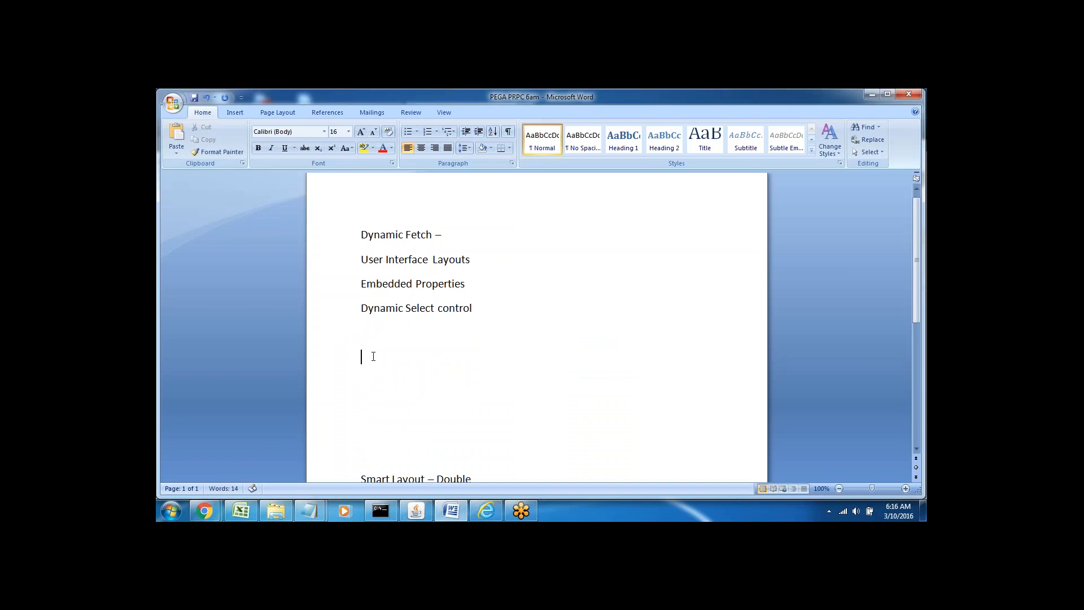
pyautogui.write('Data page--')
pyautogui.press('Return')
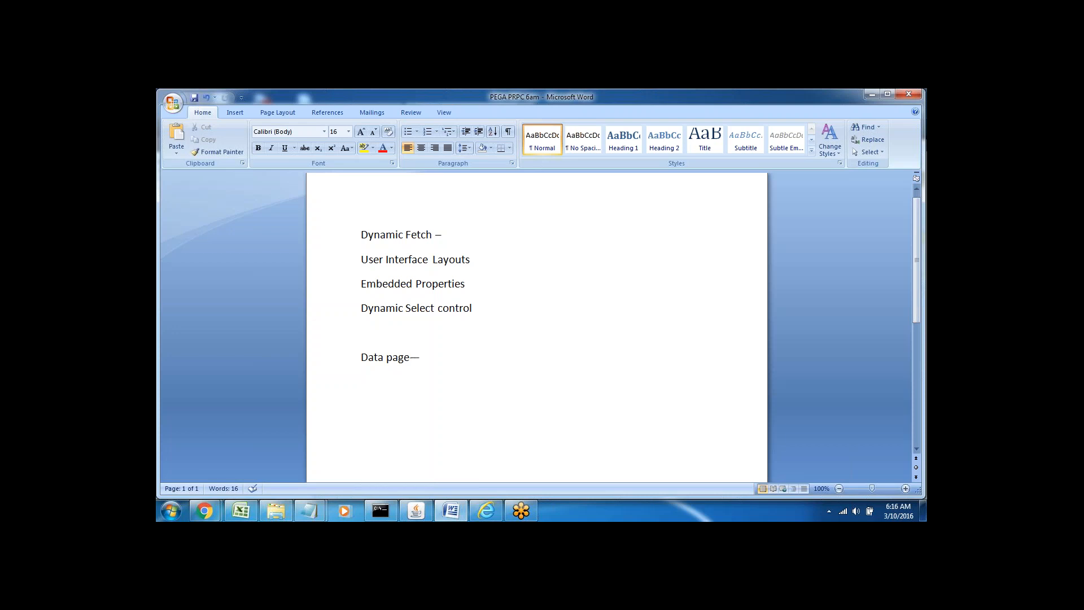
pyautogui.write('Activity')
# Step: Select the "Data page—" line in the notes
pyautogui.doubleClick(374, 357)
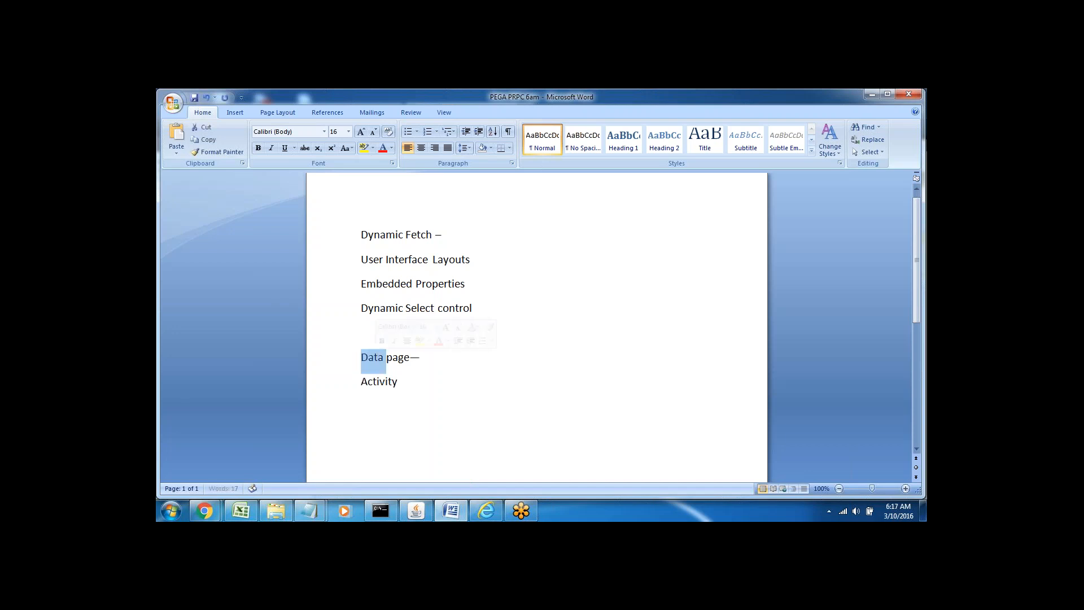
pyautogui.click(427, 362)
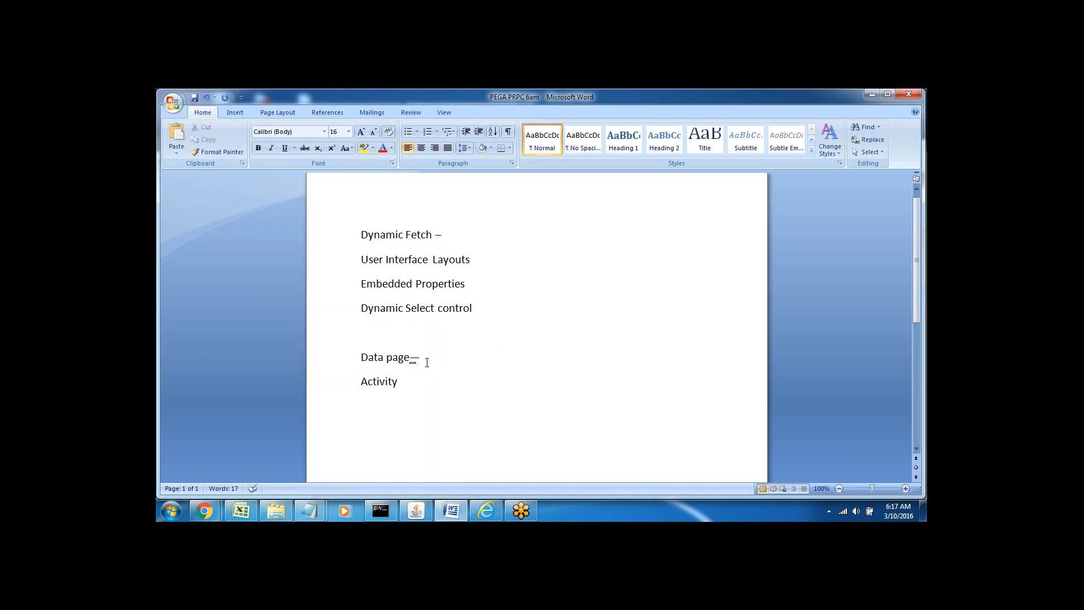
pyautogui.tripleClick(398, 357)
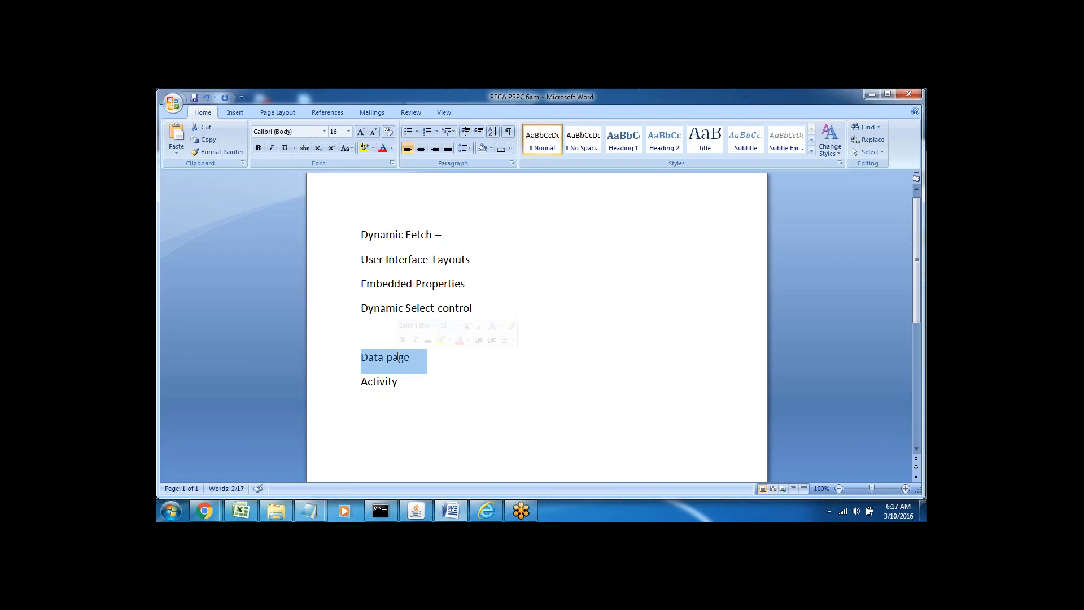
# Step: Highlight the "Activity" line in the notes and briefly view the Item_sec section in Pega before returning to Word
pyautogui.moveTo(367, 382); pyautogui.dragTo(405, 389)
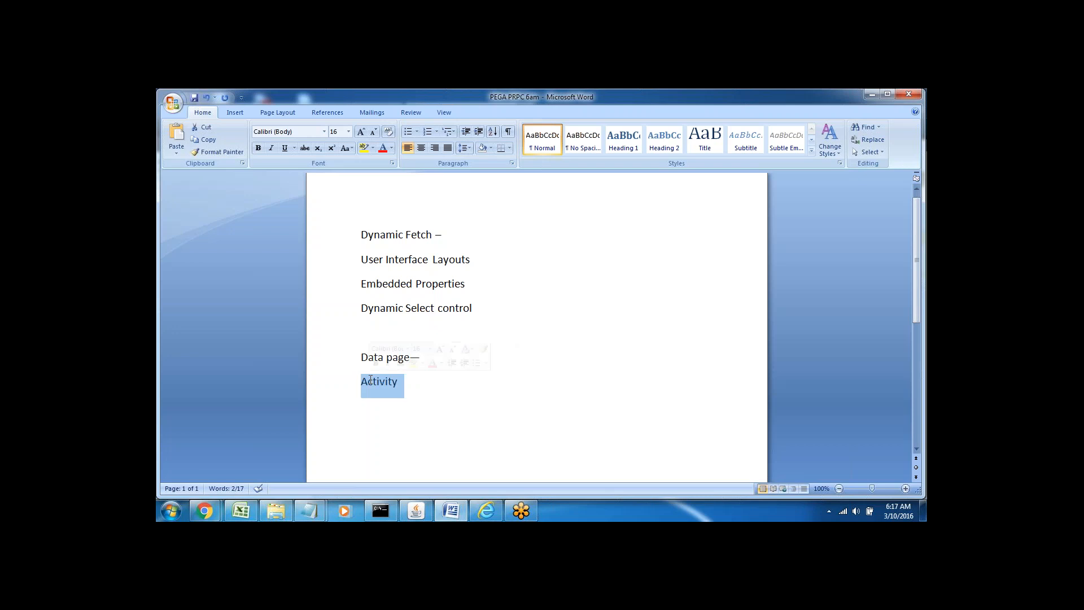
pyautogui.click(404, 403)
pyautogui.doubleClick(375, 381)
pyautogui.press('Down')
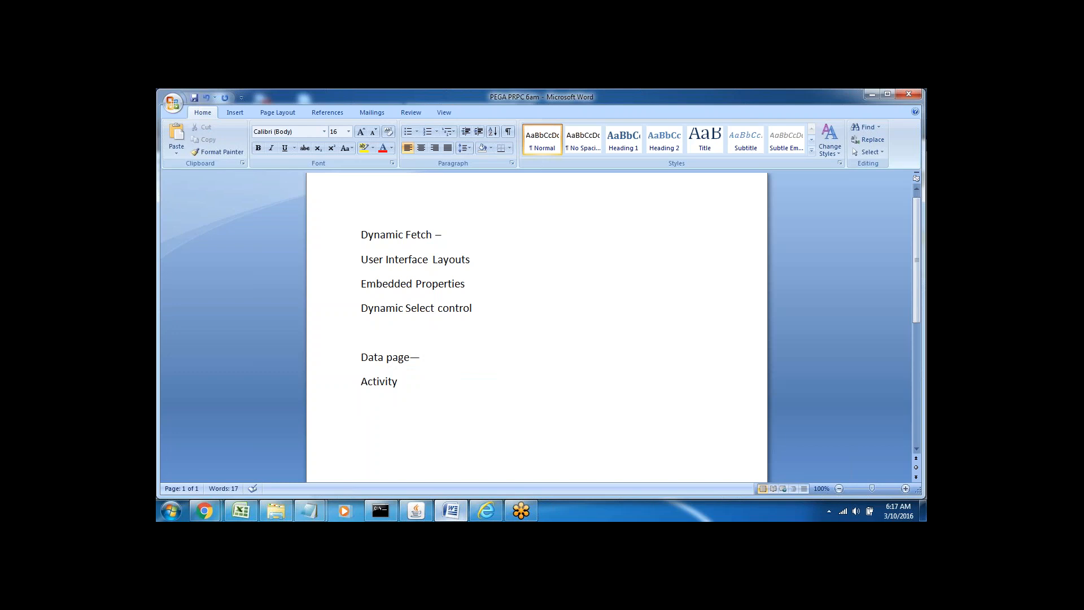
pyautogui.click(452, 511)
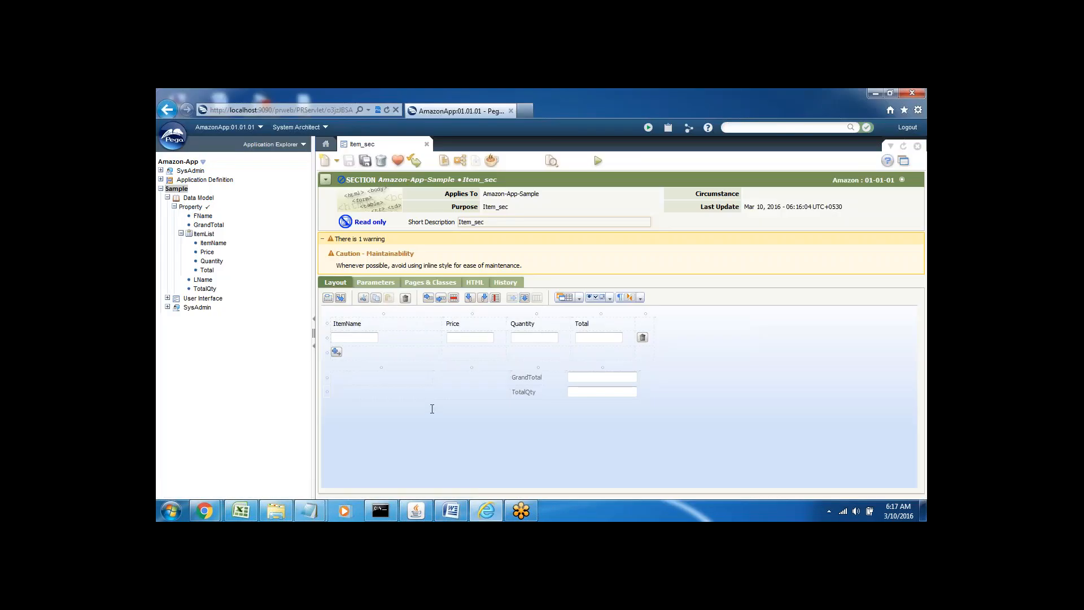
pyautogui.click(459, 517)
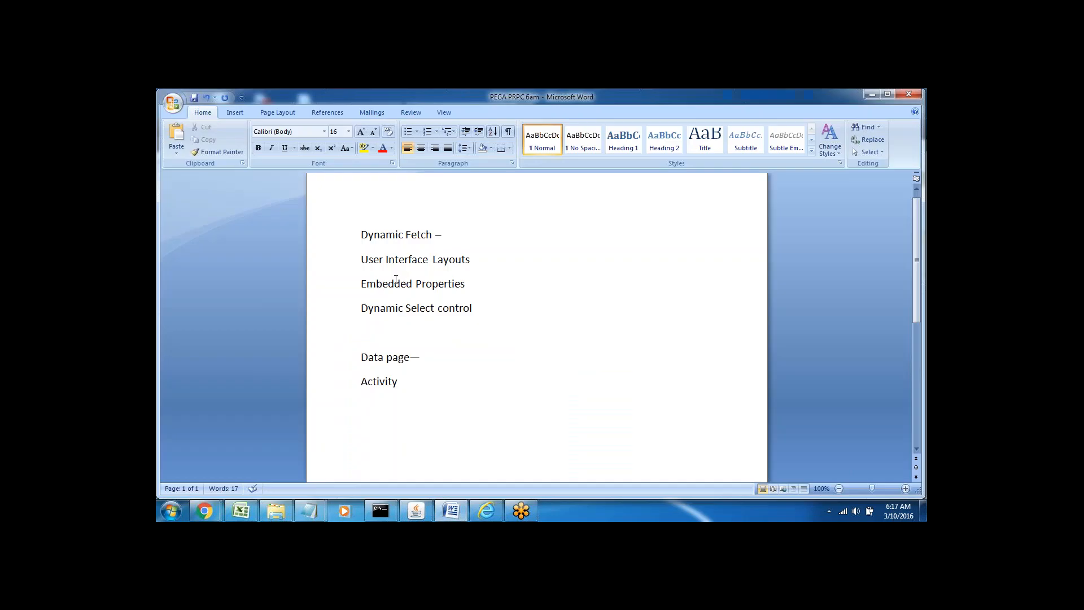
# Step: Add the line "Item Name" below "Activity" in the notes
pyautogui.click(421, 293)
pyautogui.click(409, 383)
pyautogui.press('Return')
pyautogui.write('Item Name')
# Step: Switch to Pega and check out the read-only Item_sec section for editing
pyautogui.click(452, 511)
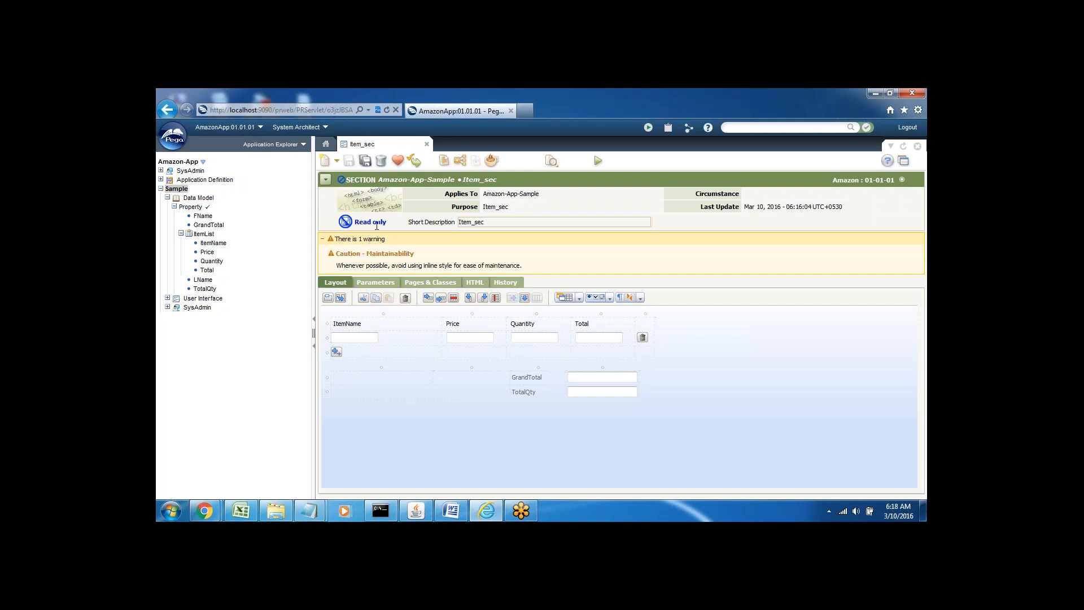
pyautogui.click(369, 339)
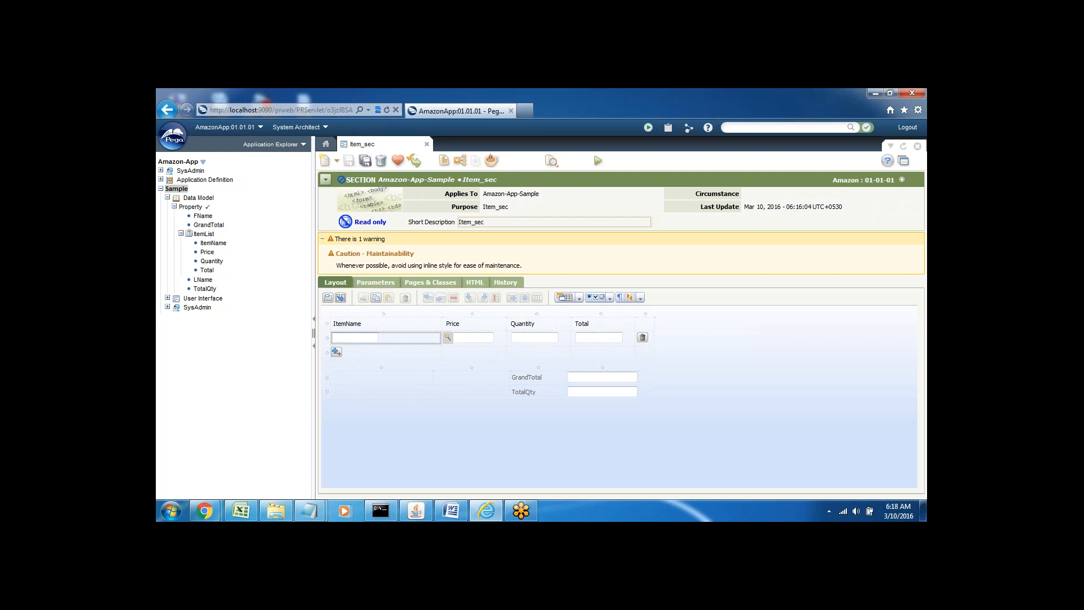
pyautogui.click(483, 338)
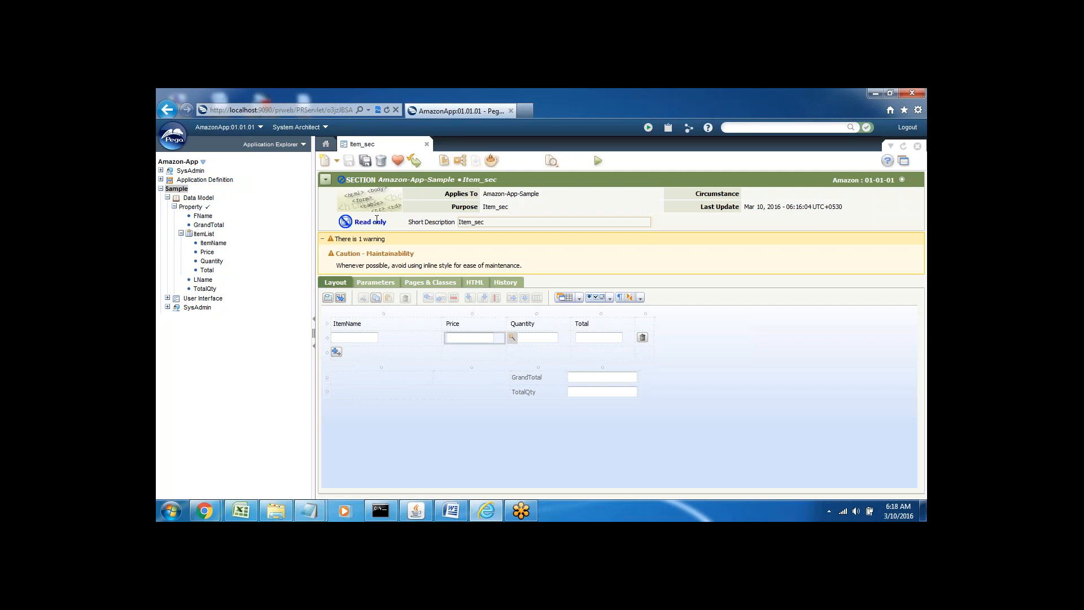
pyautogui.click(416, 163)
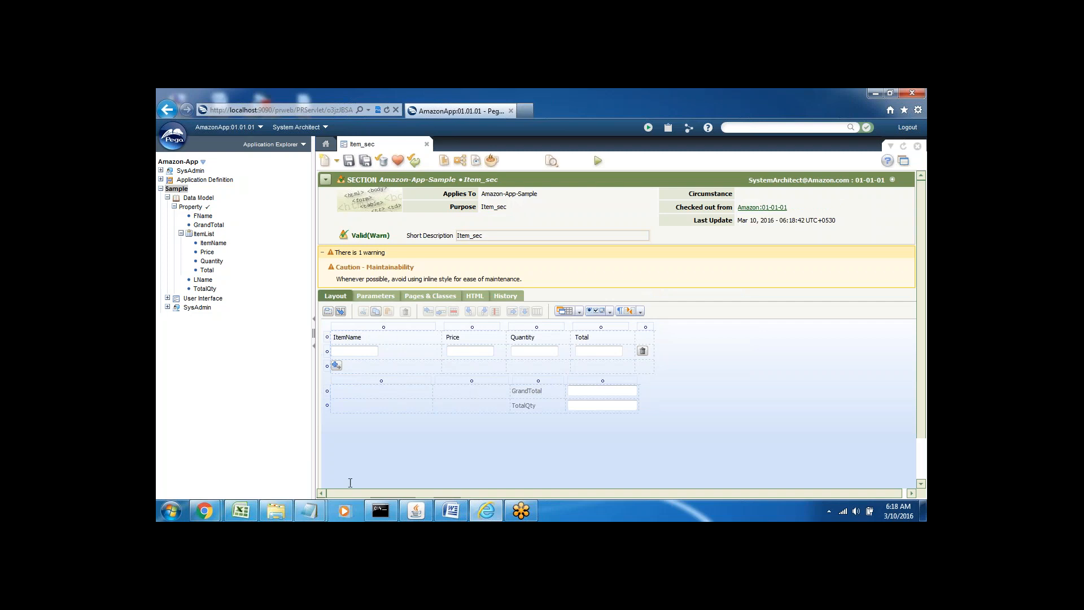
# Step: Switch to the Word notes and add the lines "Check in—" and "Check out--" below "Item Name"
pyautogui.click(450, 513)
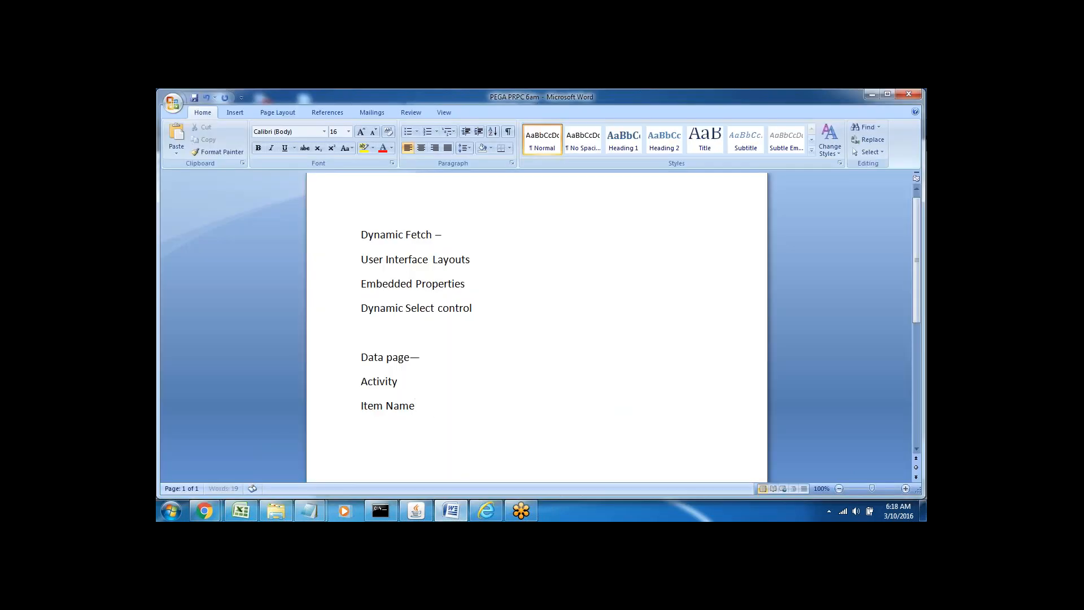
pyautogui.press('Return')
pyautogui.press('Return')
pyautogui.press('Return')
pyautogui.press('Return')
pyautogui.press('Return')
pyautogui.press('Return')
pyautogui.click(375, 346)
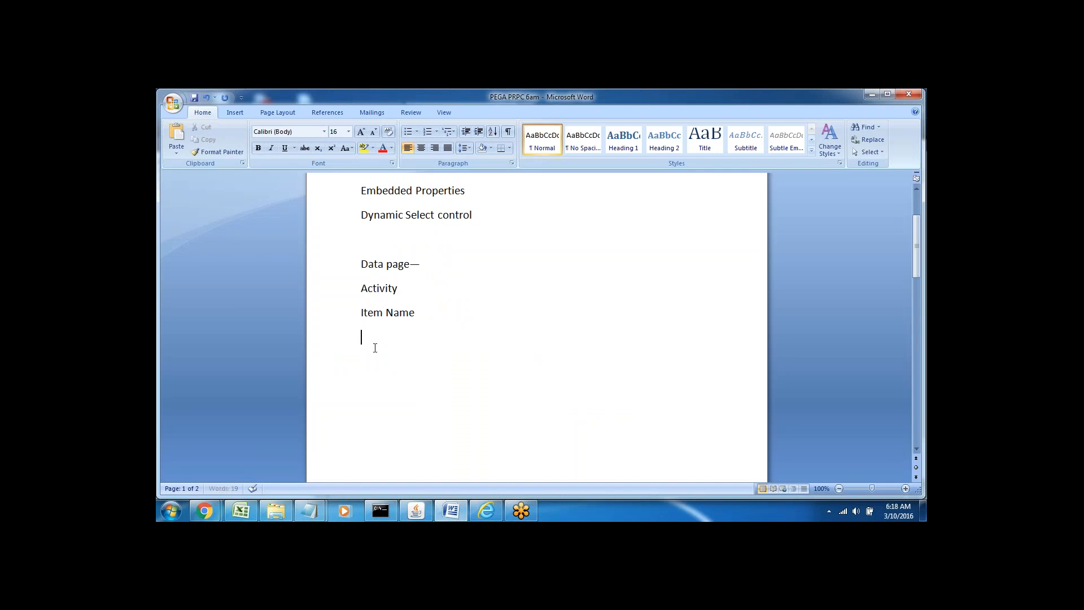
pyautogui.write('Che')
pyautogui.write('ck')
pyautogui.write(' in--')
pyautogui.write('Check')
pyautogui.write(' out--')
# Step: Highlight the "Check in—" and "Check out--" lines in the notes in turn
pyautogui.moveTo(362, 337); pyautogui.dragTo(419, 341)
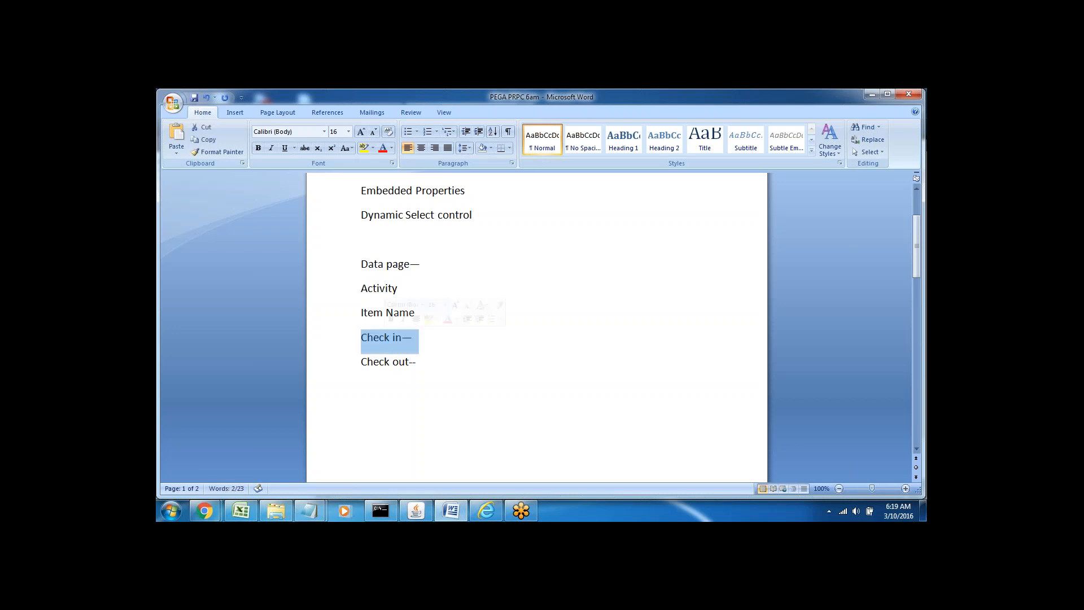
pyautogui.click(397, 338)
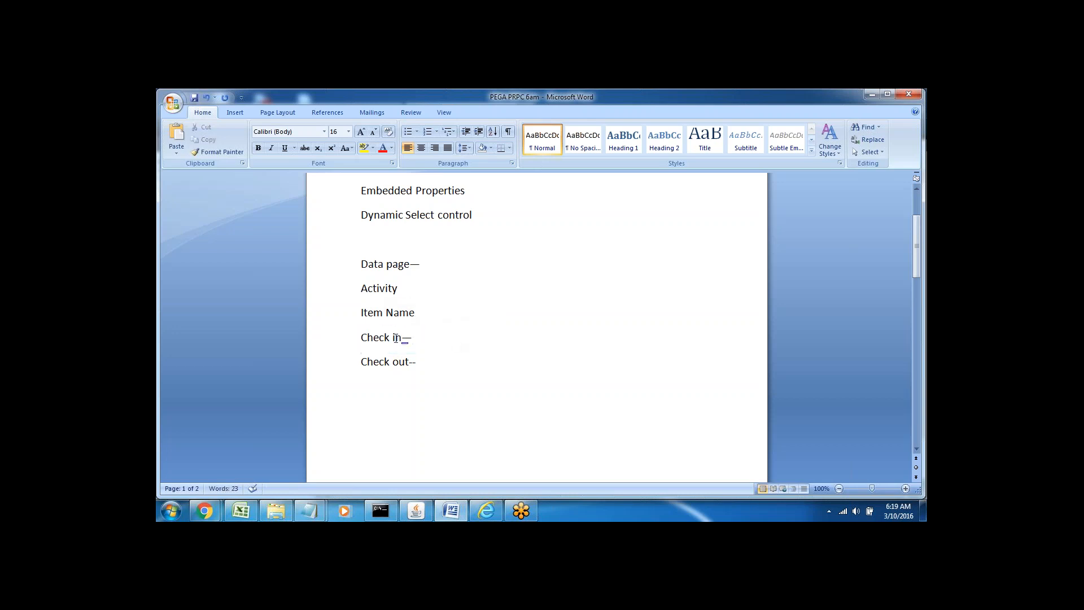
pyautogui.tripleClick(388, 337)
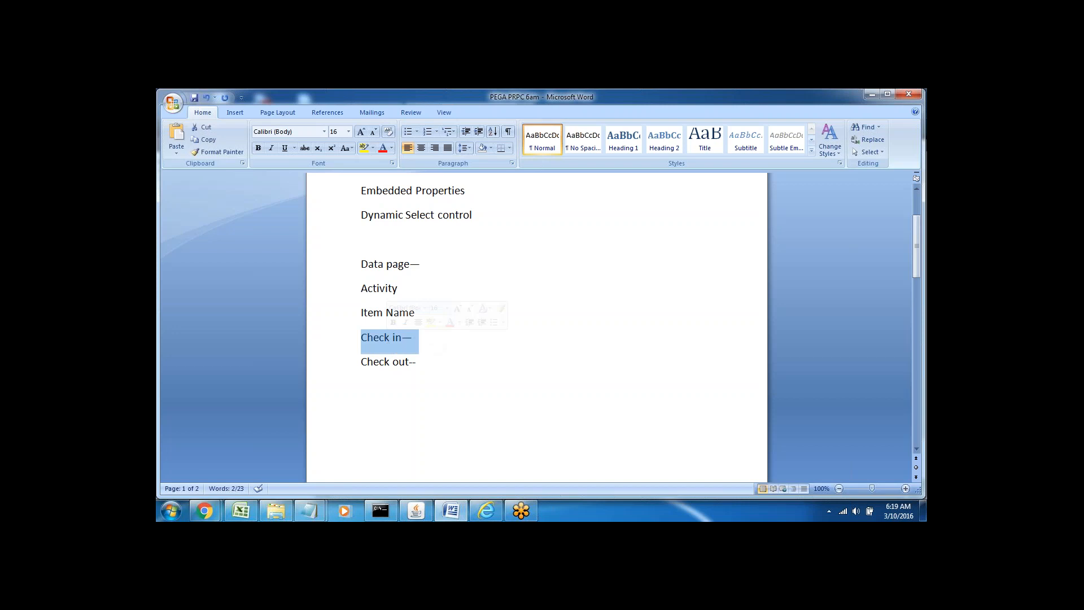
pyautogui.click(438, 337)
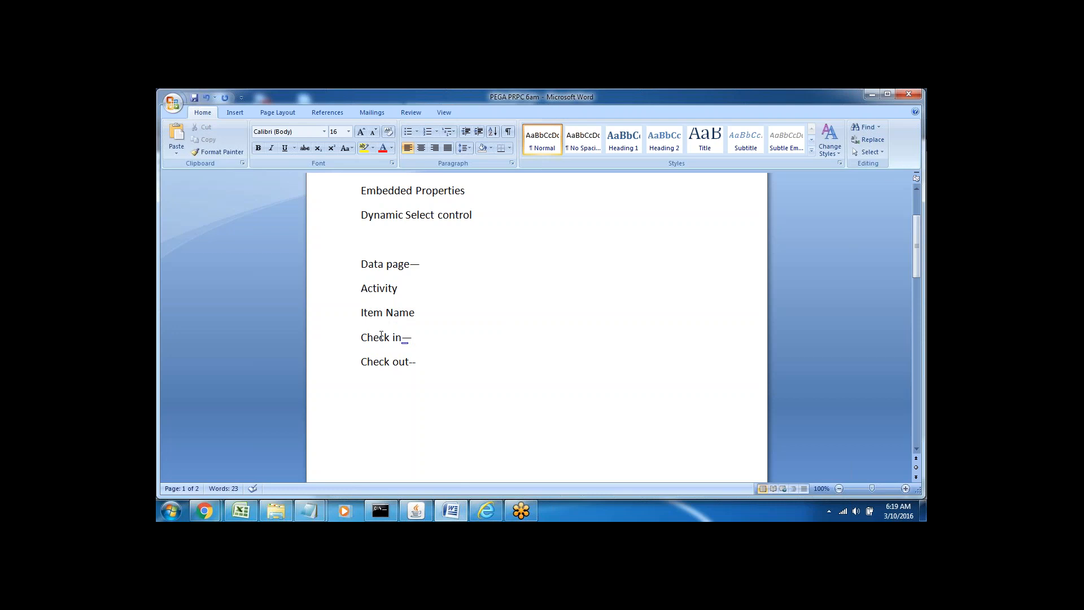
pyautogui.tripleClick(381, 337)
pyautogui.click(424, 346)
pyautogui.tripleClick(379, 361)
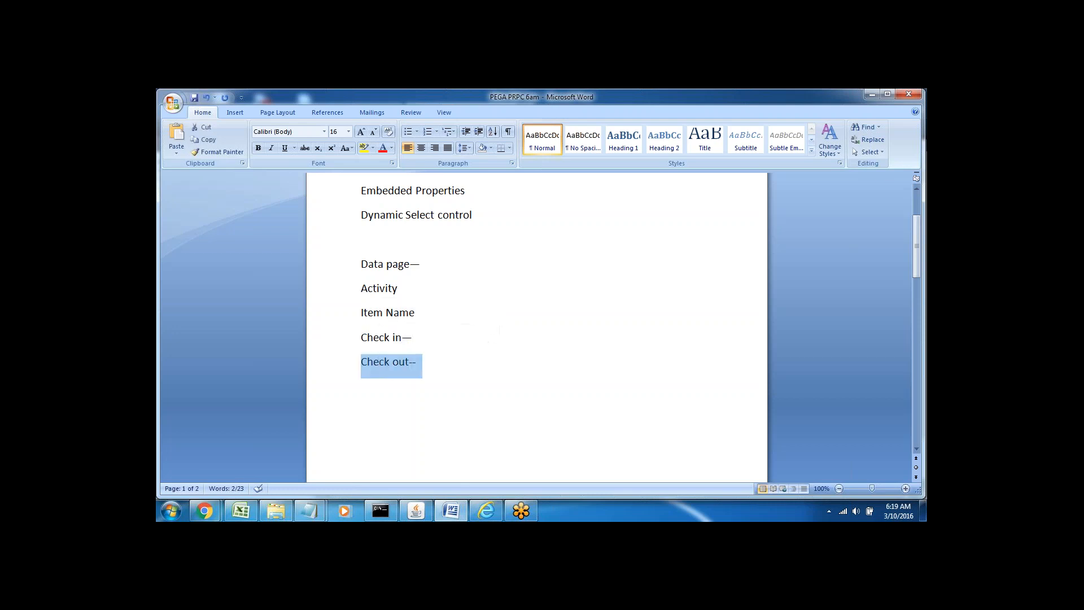
pyautogui.click(429, 365)
# Step: Append "read only" to the "Check in—" line and select the "Check out--" line
pyautogui.click(421, 339)
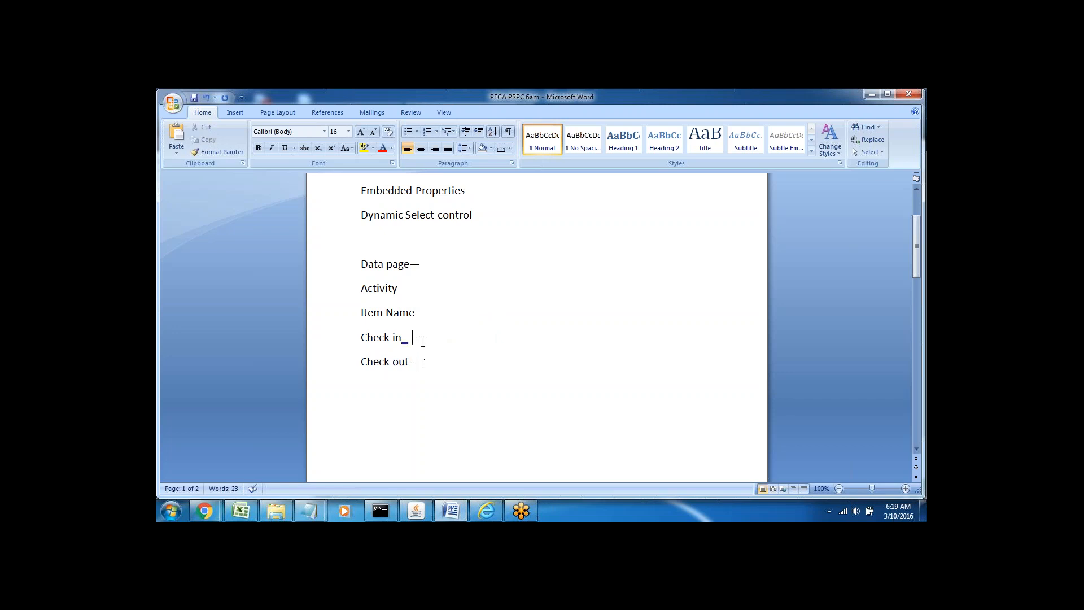
pyautogui.write('read only')
pyautogui.click(428, 360)
pyautogui.moveTo(362, 364); pyautogui.dragTo(426, 365)
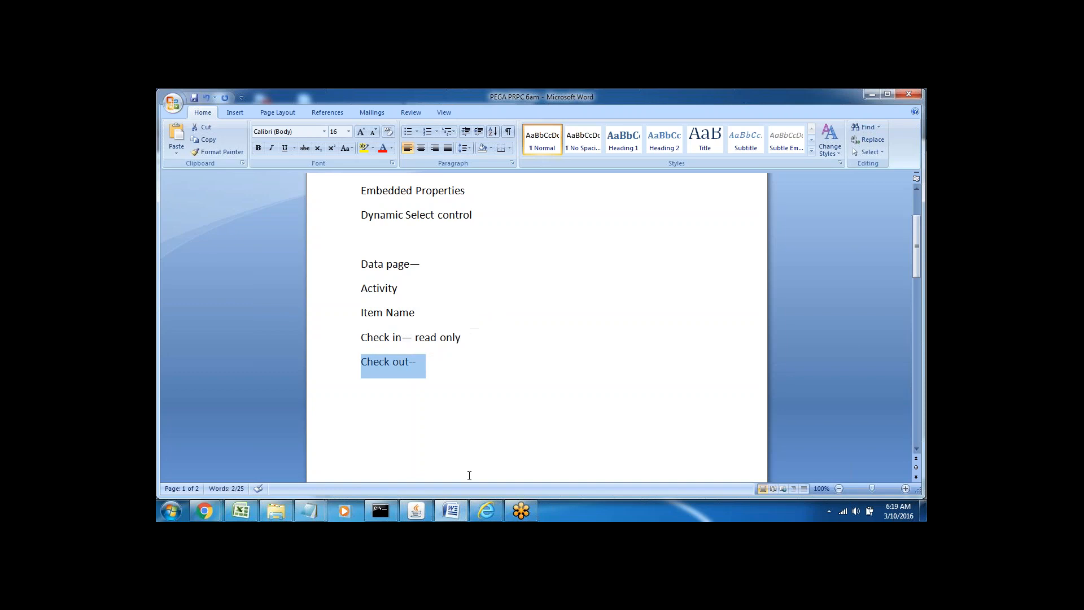
# Step: Switch to Pega, examine the Item_sec section's history and its history details, and return to the section's layout
pyautogui.click(456, 514)
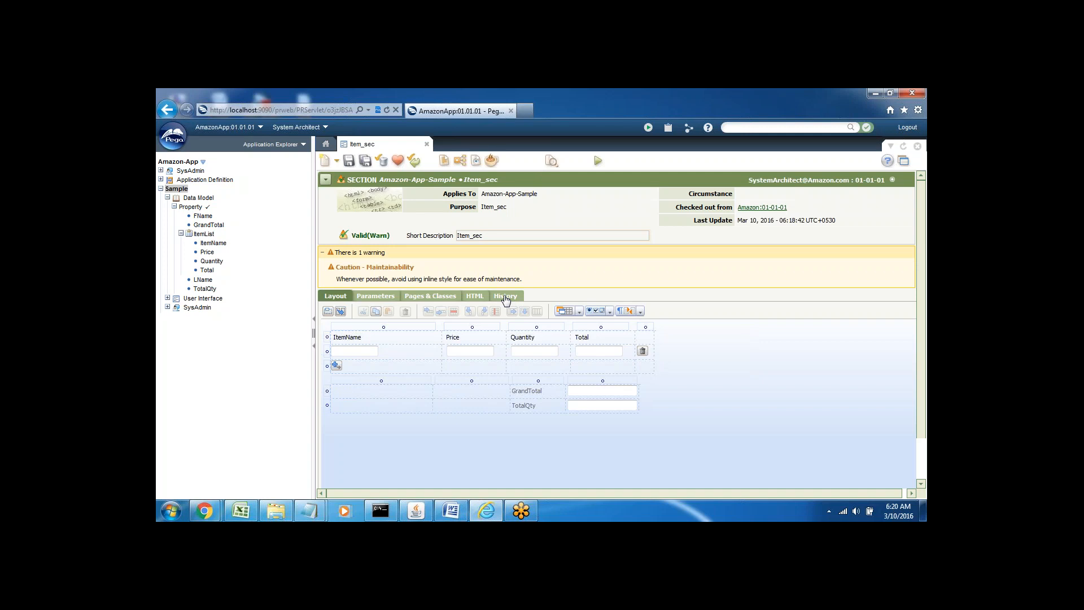
pyautogui.click(506, 303)
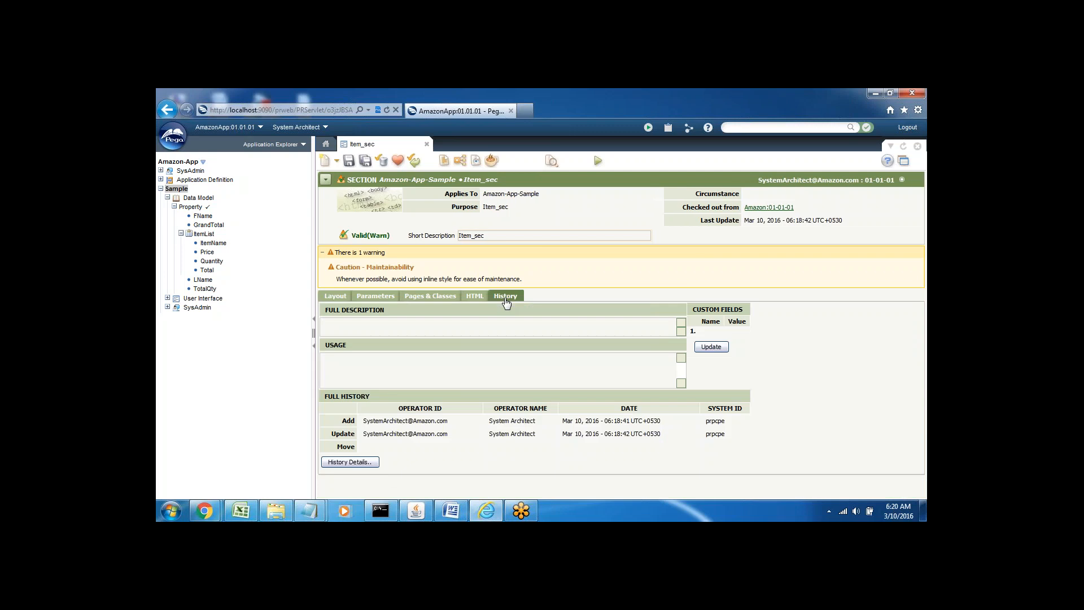
pyautogui.click(350, 463)
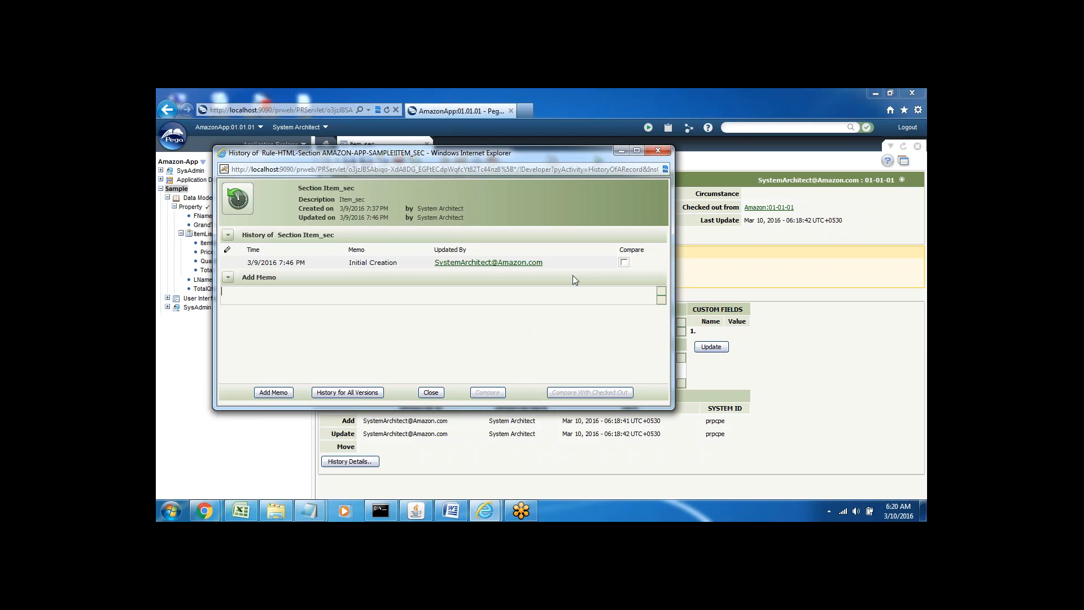
pyautogui.click(655, 151)
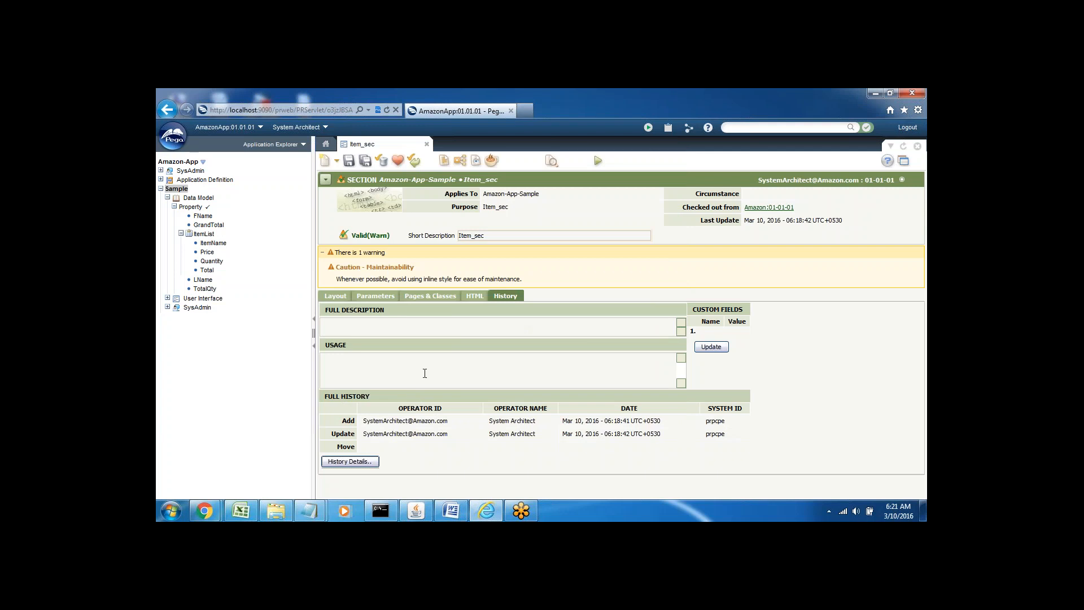
pyautogui.click(337, 298)
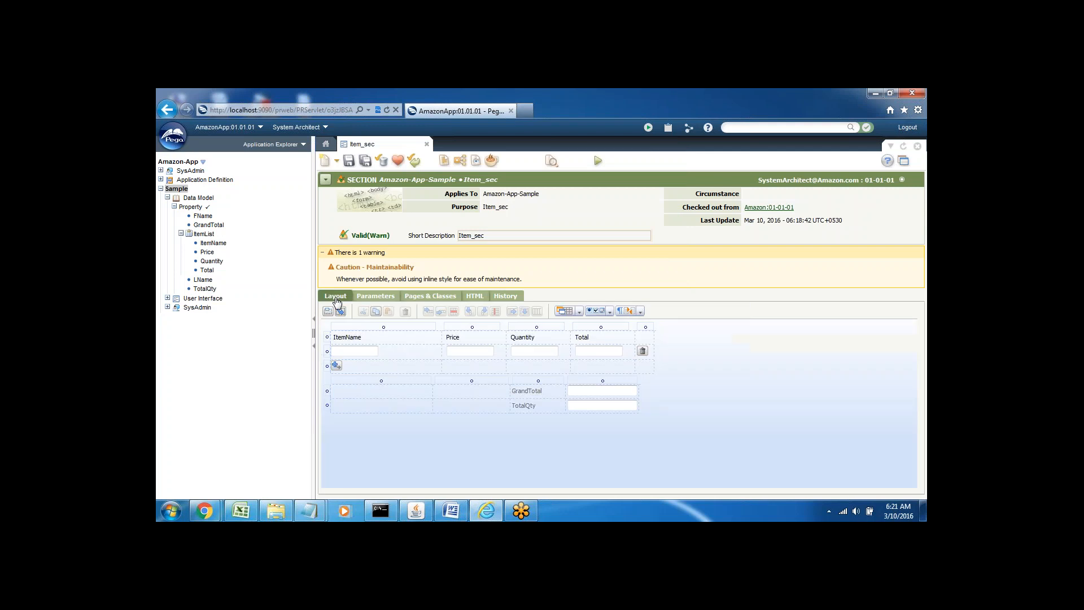
# Step: Switch to the Word notes and highlight the "Dynamic Select control" line
pyautogui.click(452, 513)
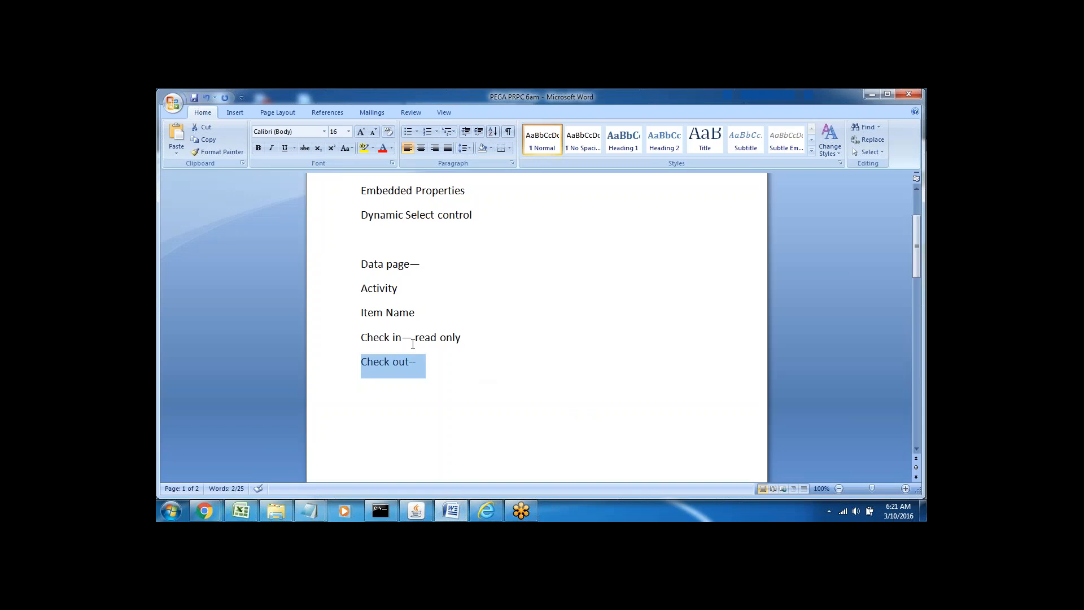
pyautogui.click(401, 404)
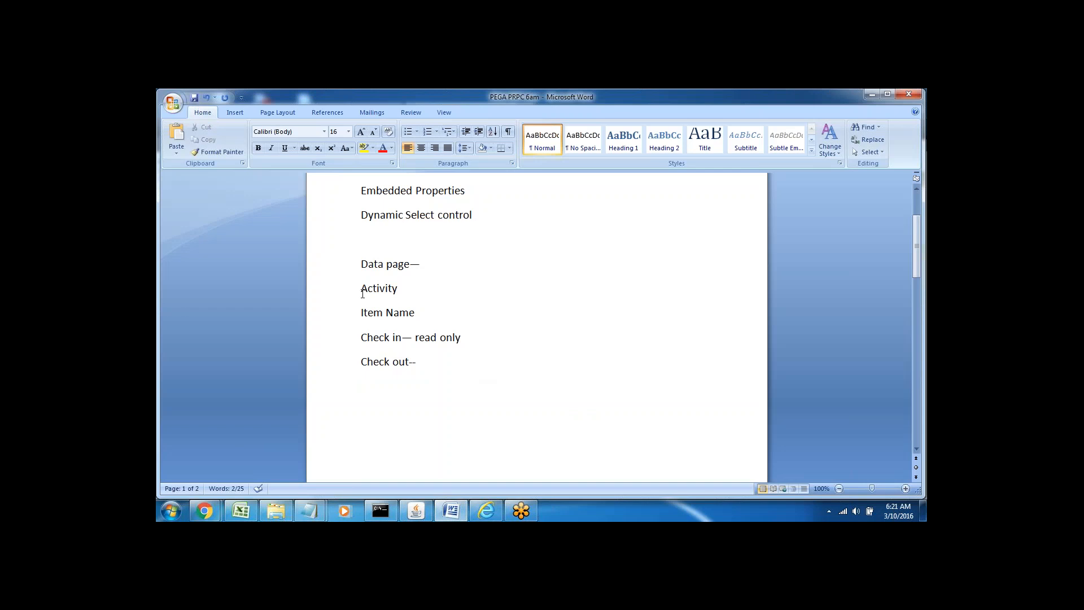
pyautogui.click(360, 236)
pyautogui.click(336, 224)
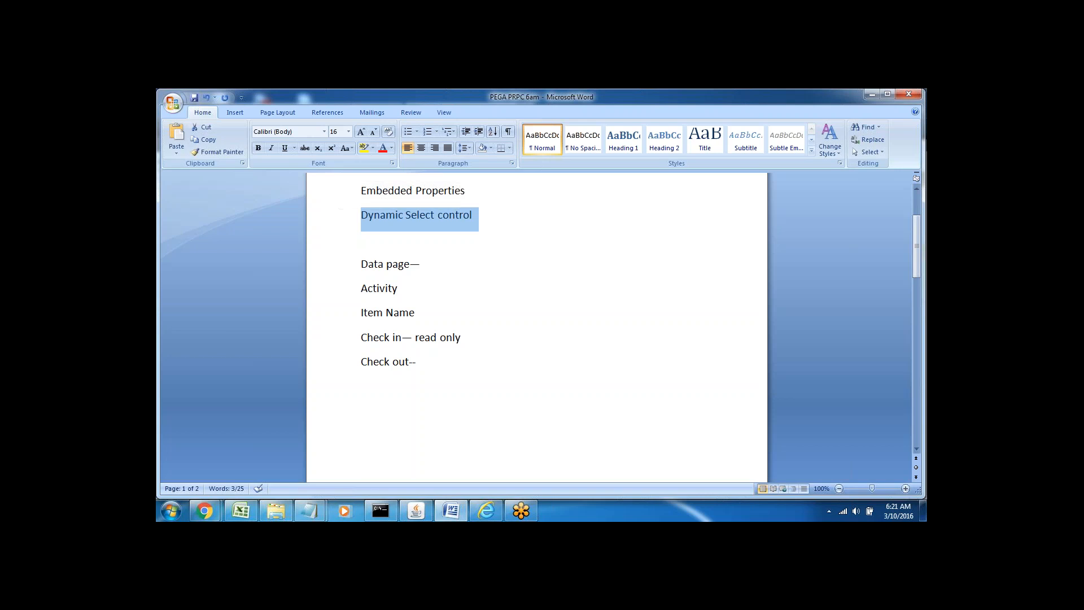
# Step: Switch to Pega and look up Dynamic Select among the advanced controls available for the section
pyautogui.click(485, 511)
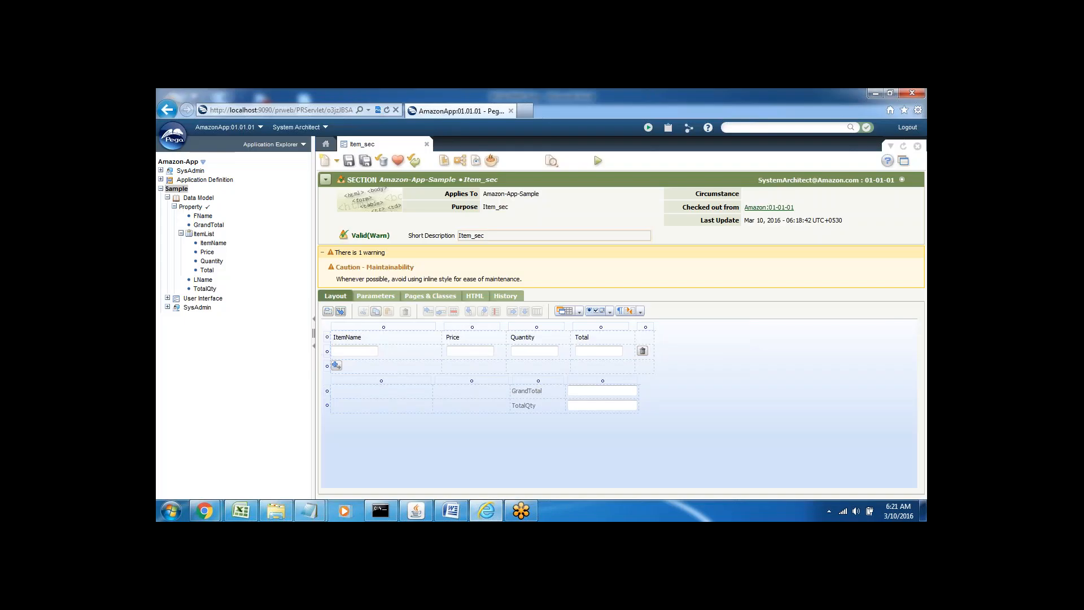
pyautogui.click(640, 312)
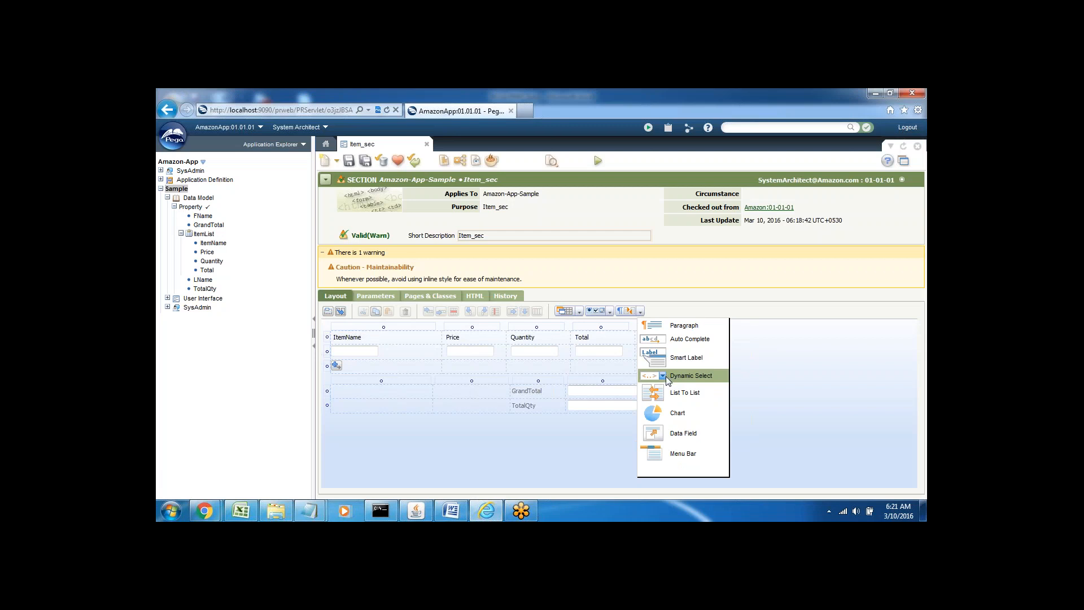
pyautogui.click(551, 454)
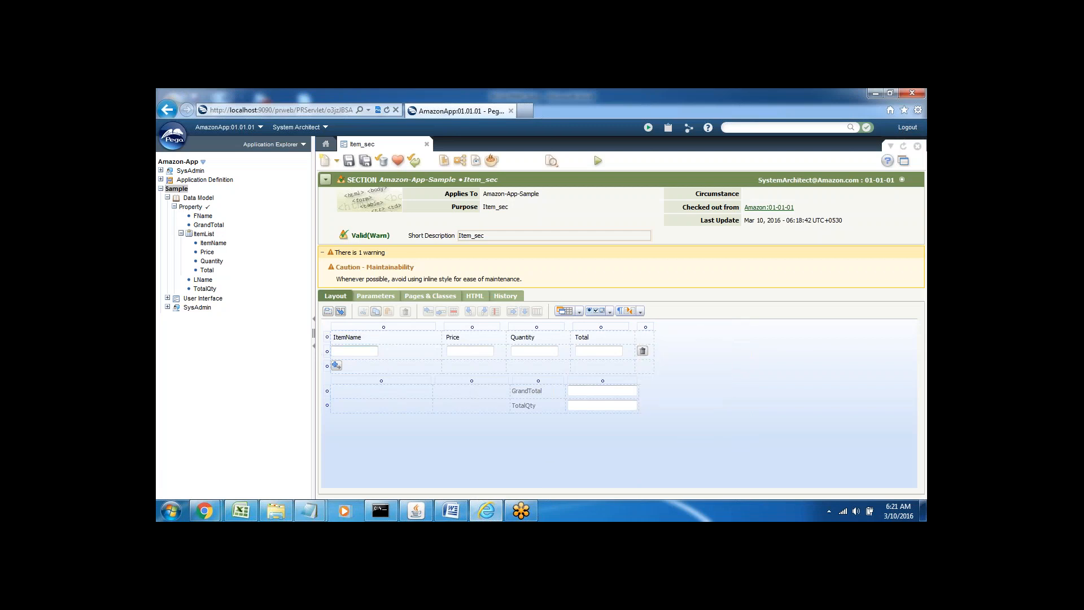
# Step: Set the control of the ItemName cell in the row repeat to DynamicSelect
pyautogui.click(390, 349)
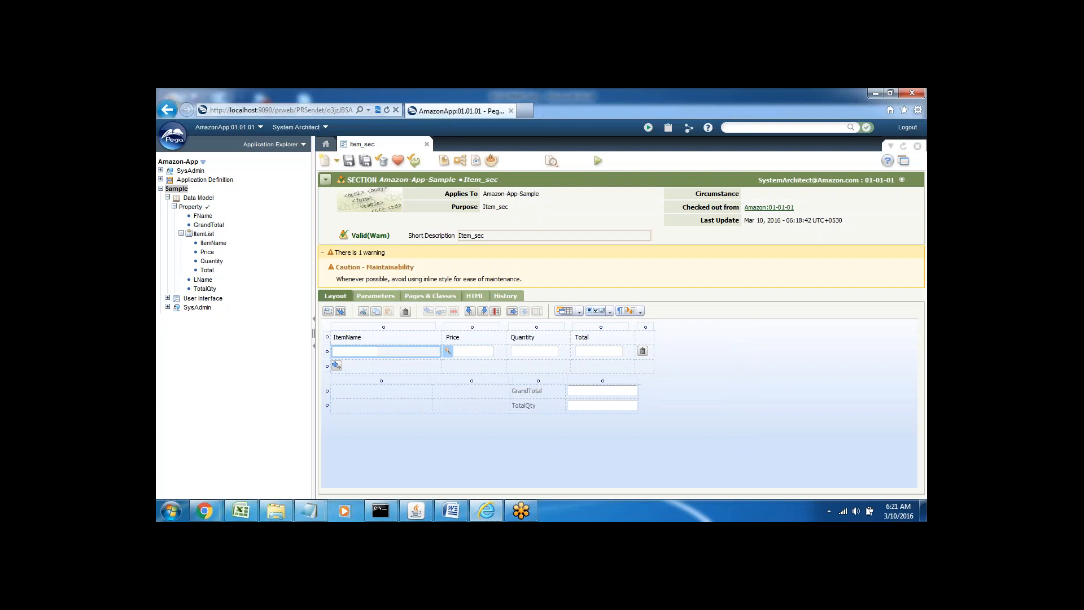
pyautogui.click(449, 353)
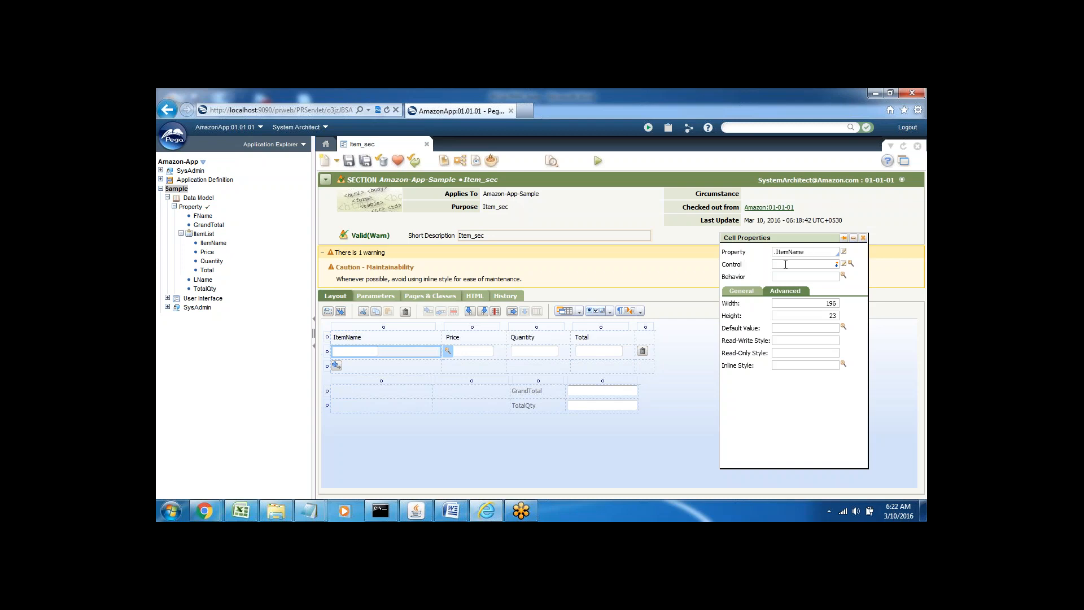
pyautogui.write('dynami')
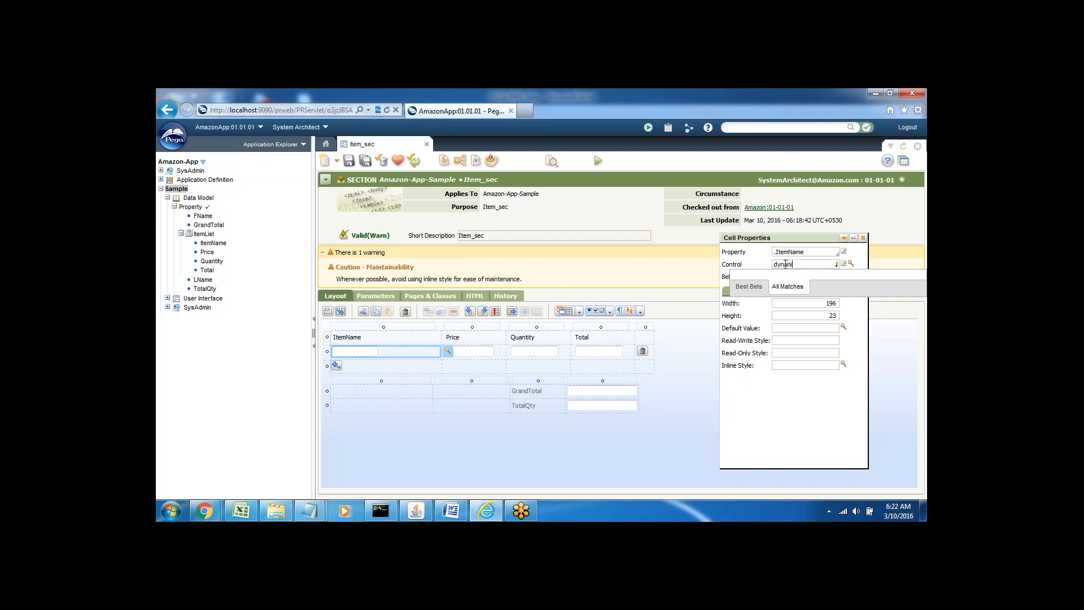
pyautogui.press('BackSpace')
pyautogui.write('m')
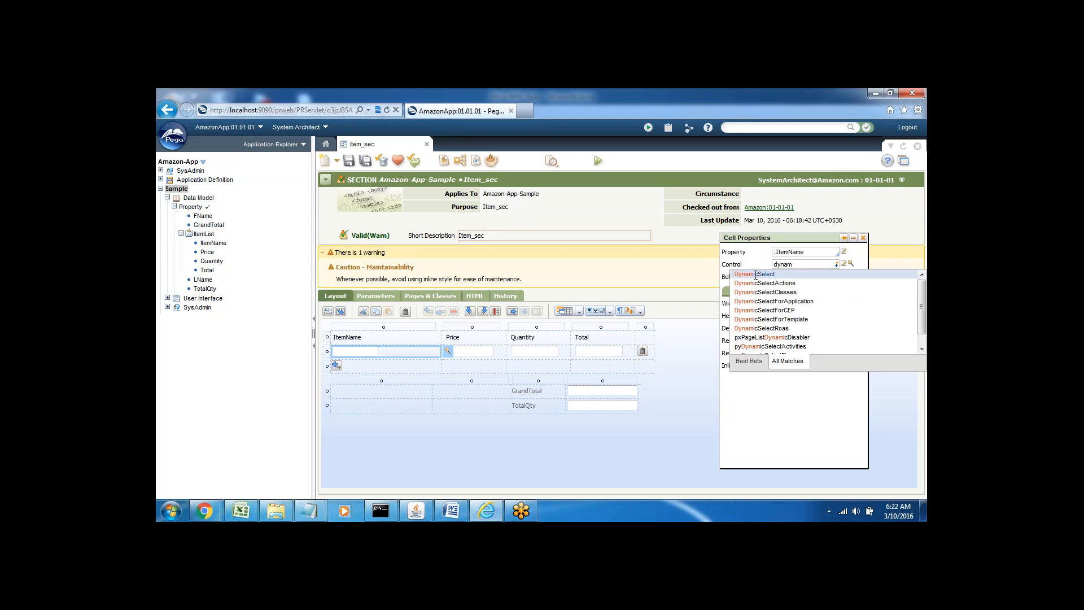
pyautogui.click(756, 274)
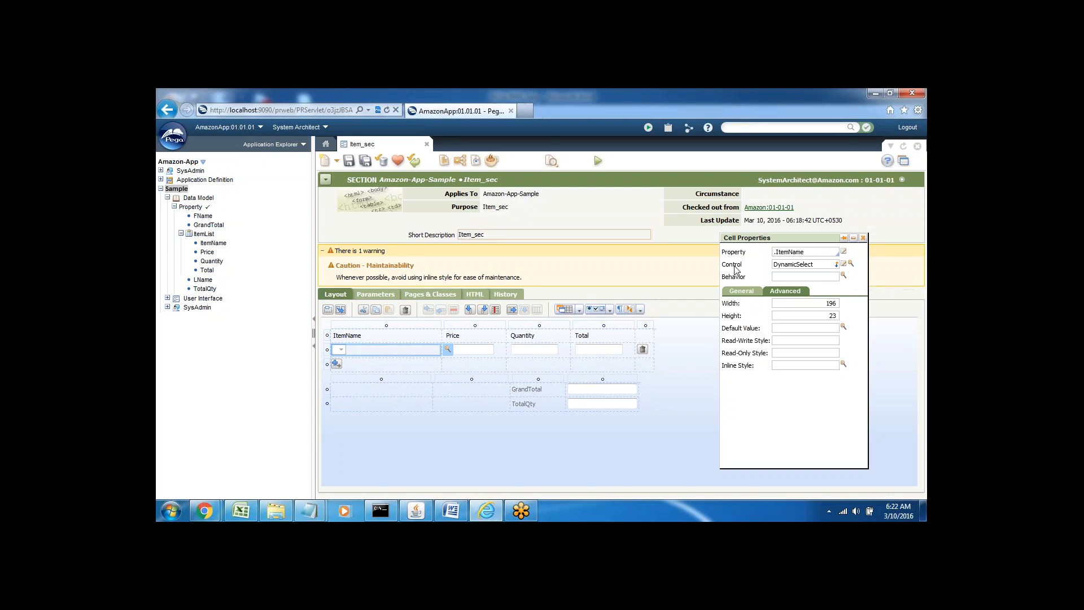
# Step: In the ItemName cell's DynamicSelect parameters, choose Activity as the generating method and set Applies To to Amazon-App-Sample
pyautogui.click(852, 265)
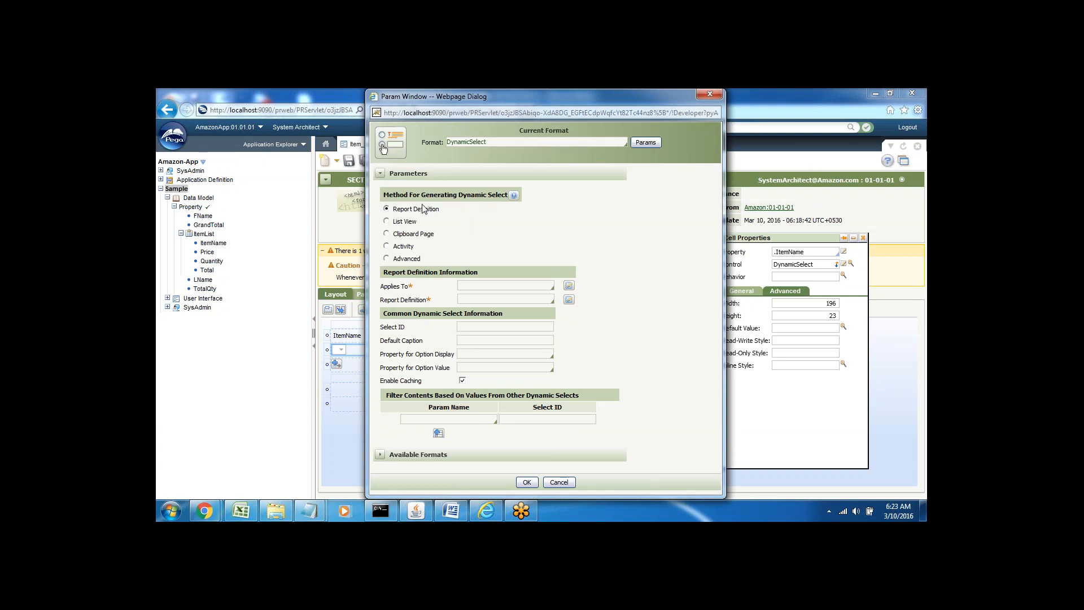
pyautogui.click(387, 247)
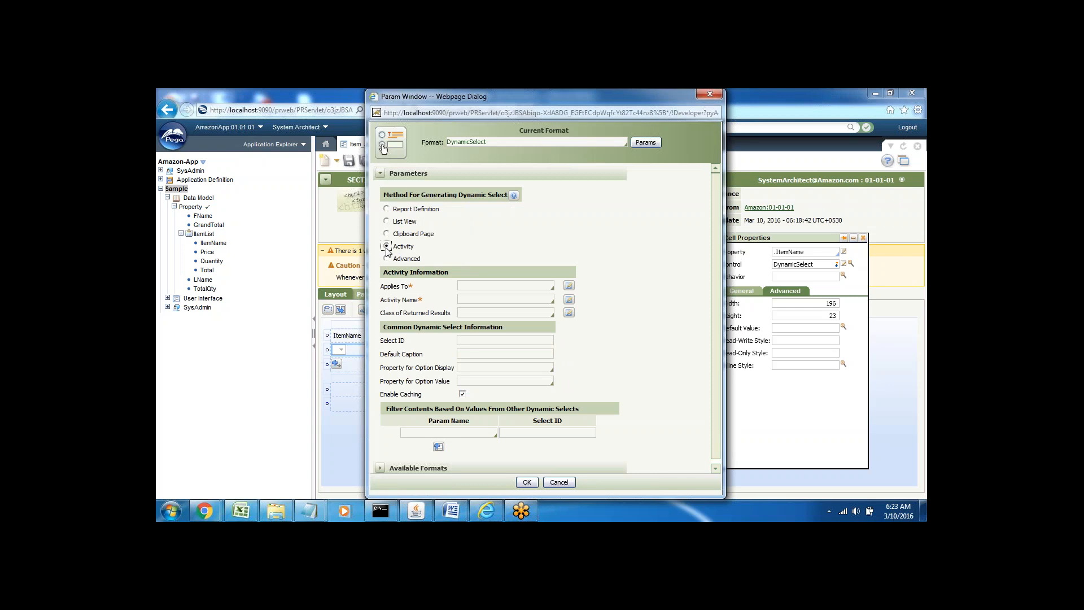
pyautogui.click(473, 285)
pyautogui.click(470, 287)
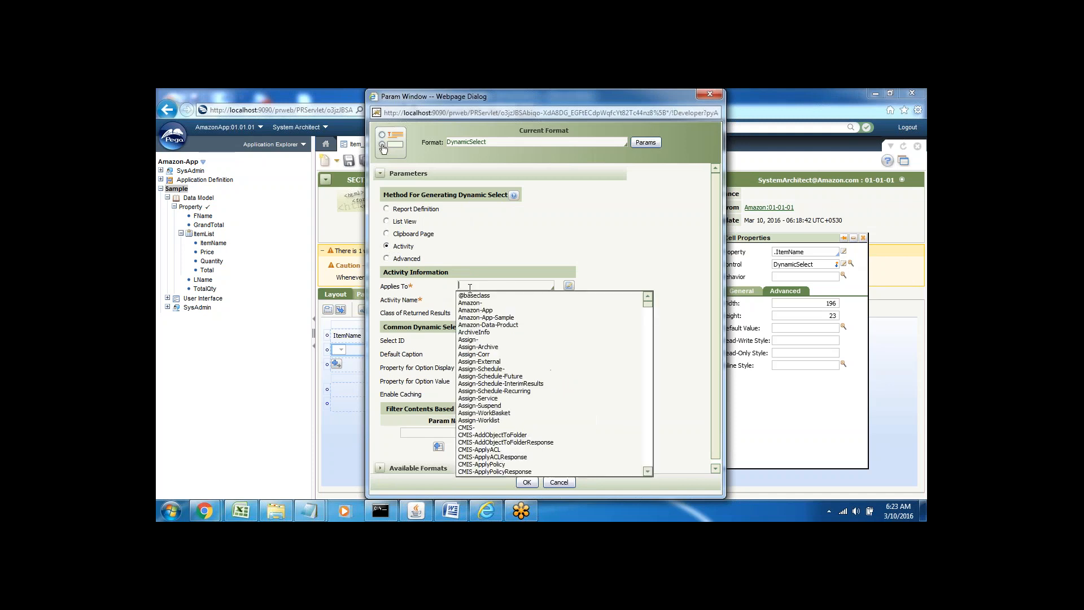
pyautogui.write('ama')
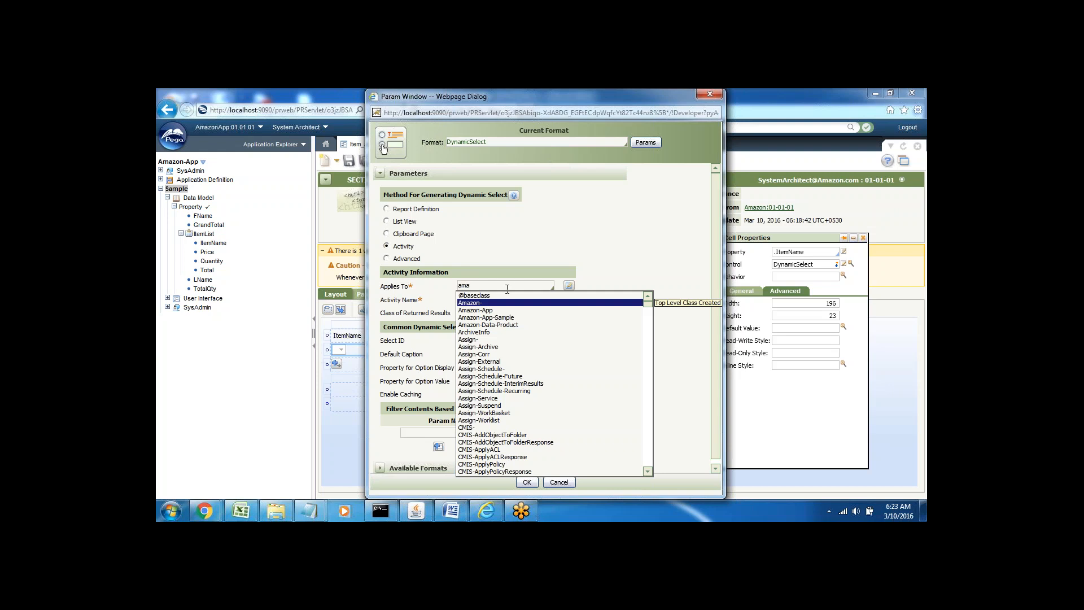
pyautogui.click(492, 317)
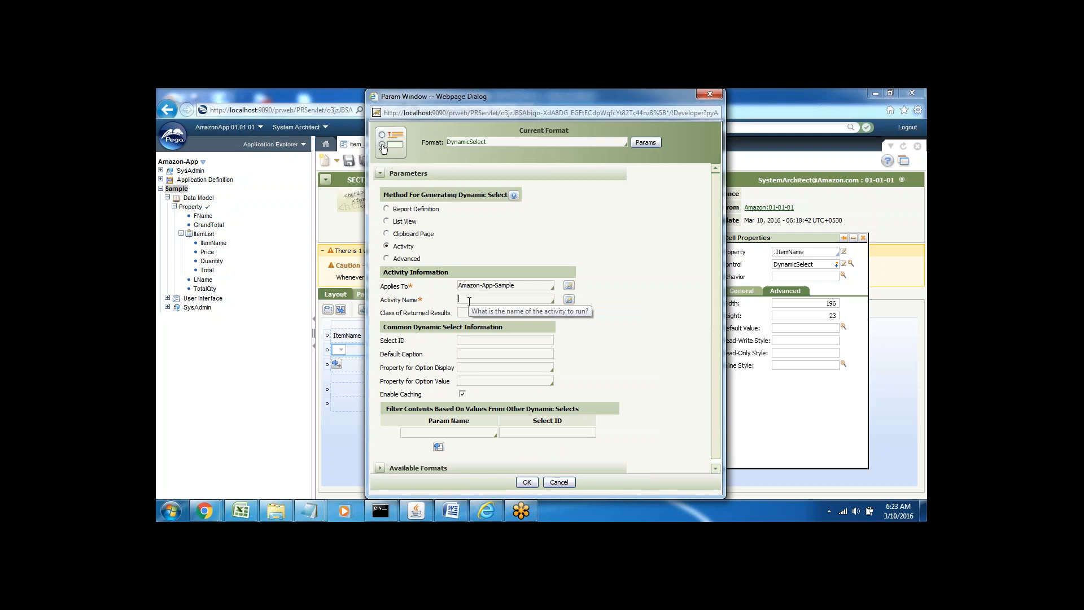
# Step: Set the Dynamic Select's activity name to Fact and its class of returned results to Amazon-Data-Product
pyautogui.click(469, 300)
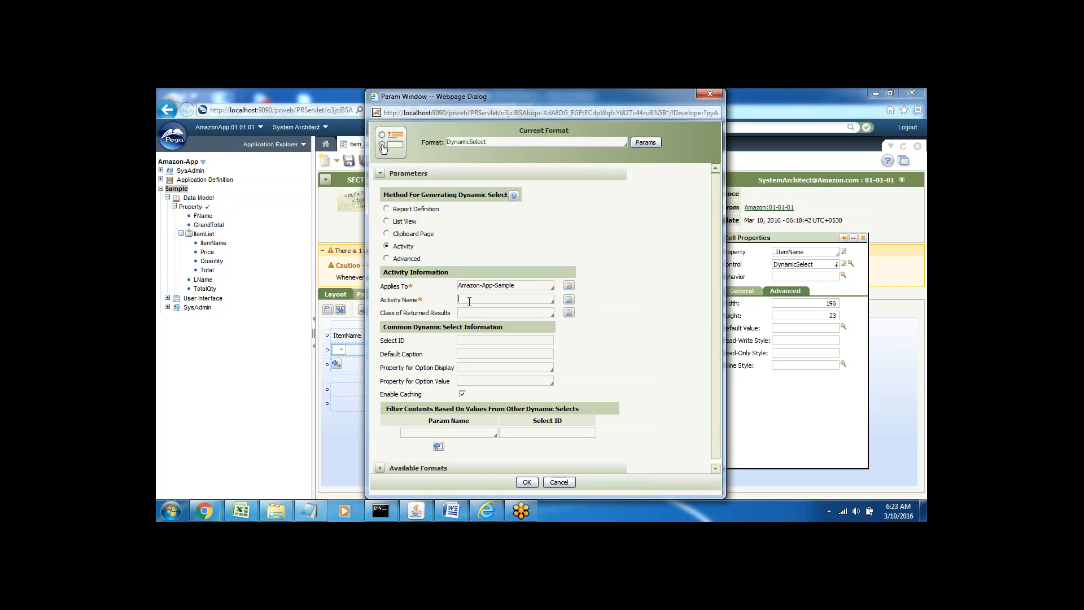
pyautogui.write('Fact')
pyautogui.click(468, 313)
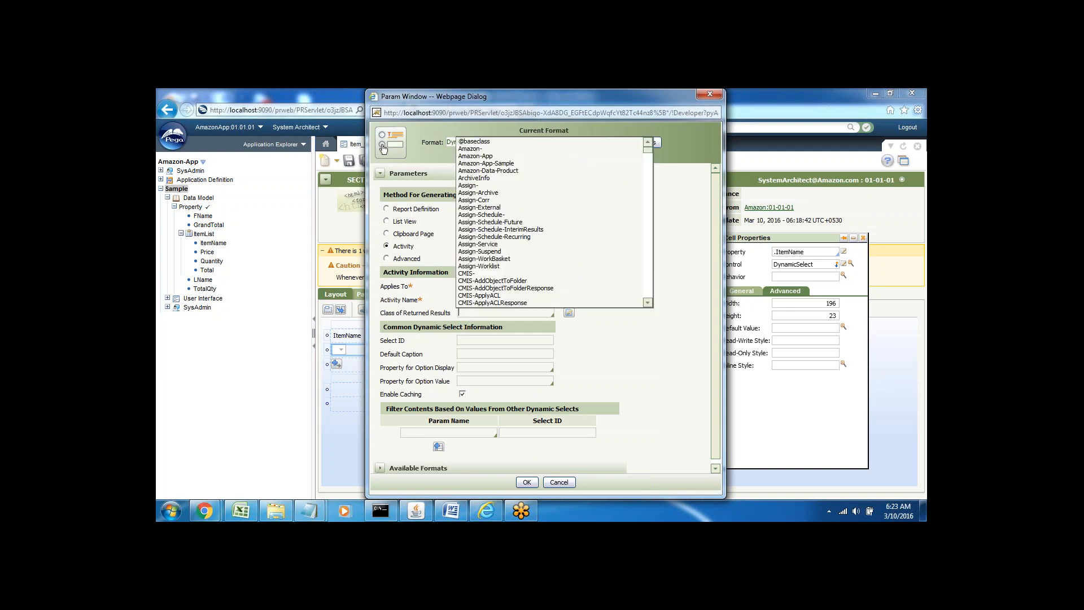
pyautogui.write('am')
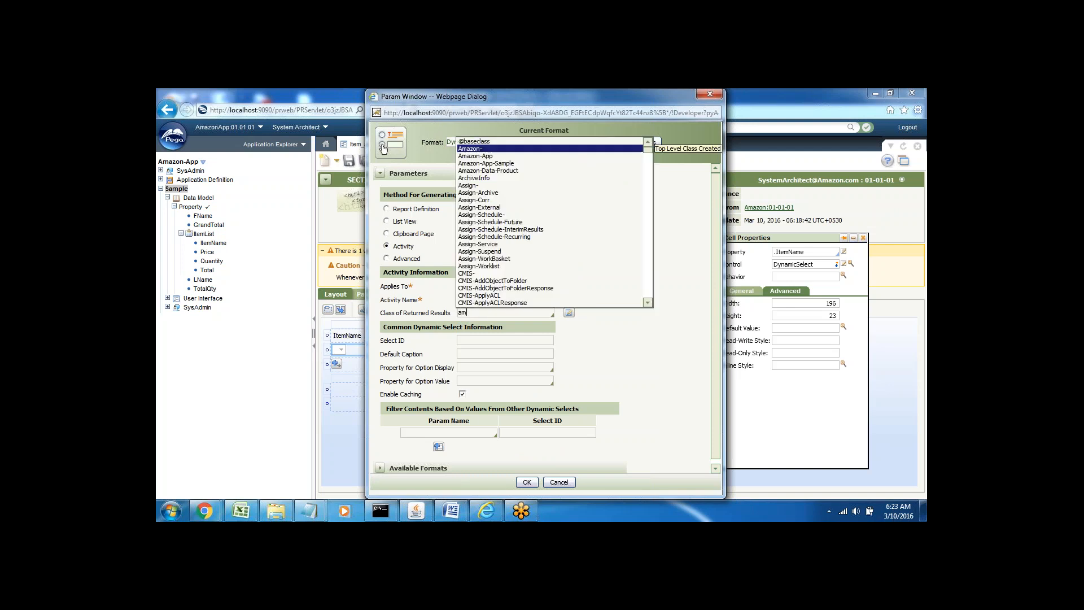
pyautogui.press('Down')
pyautogui.press('Down')
pyautogui.press('Down')
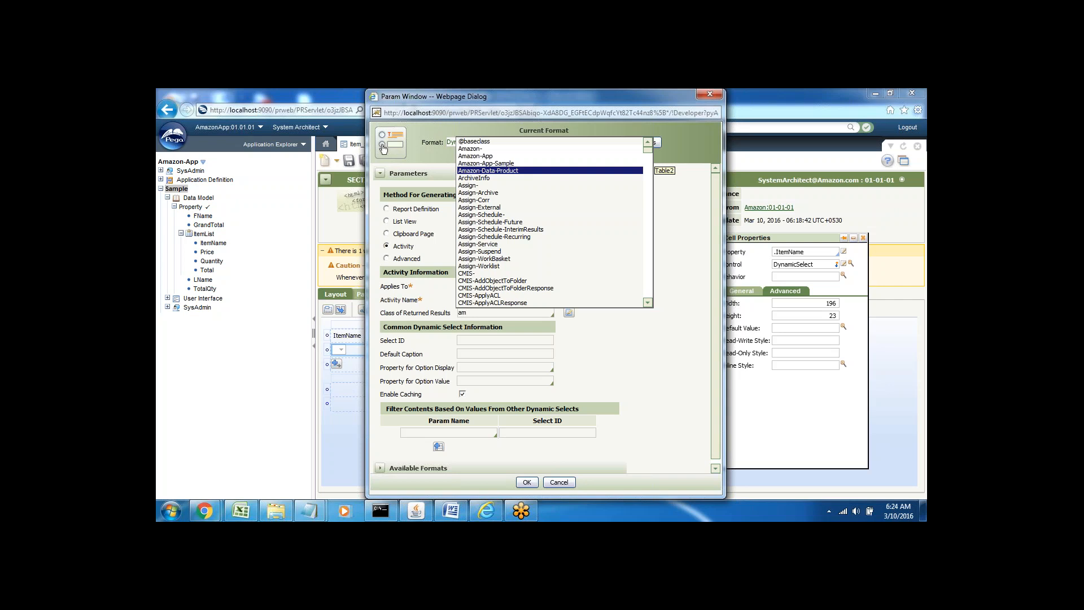
pyautogui.press('Return')
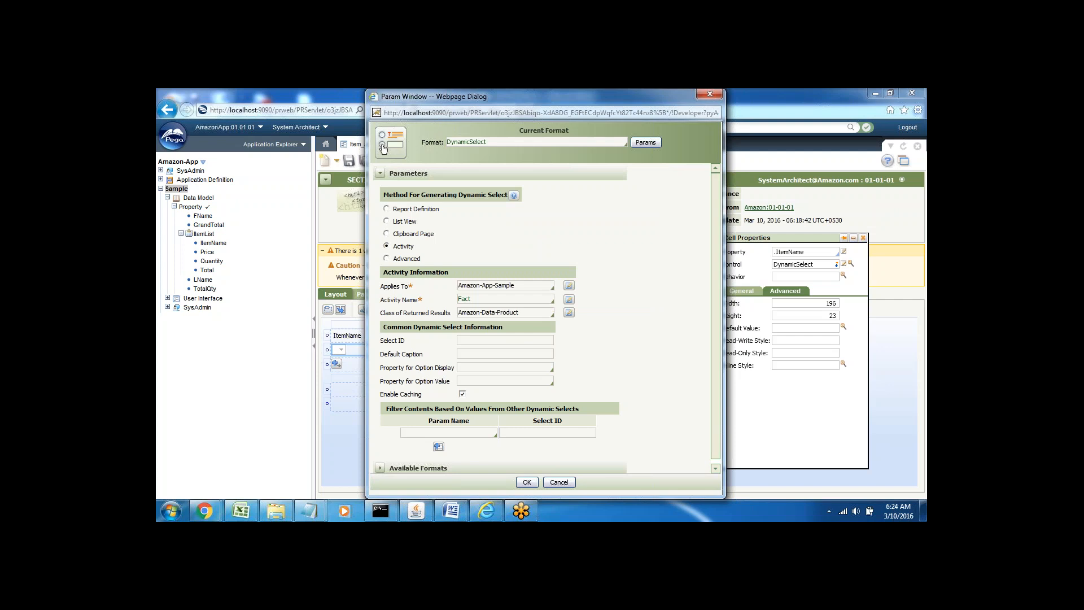
# Step: Give the Dynamic Select the select ID "ID" and the default caption "Select ItemName"
pyautogui.click(469, 339)
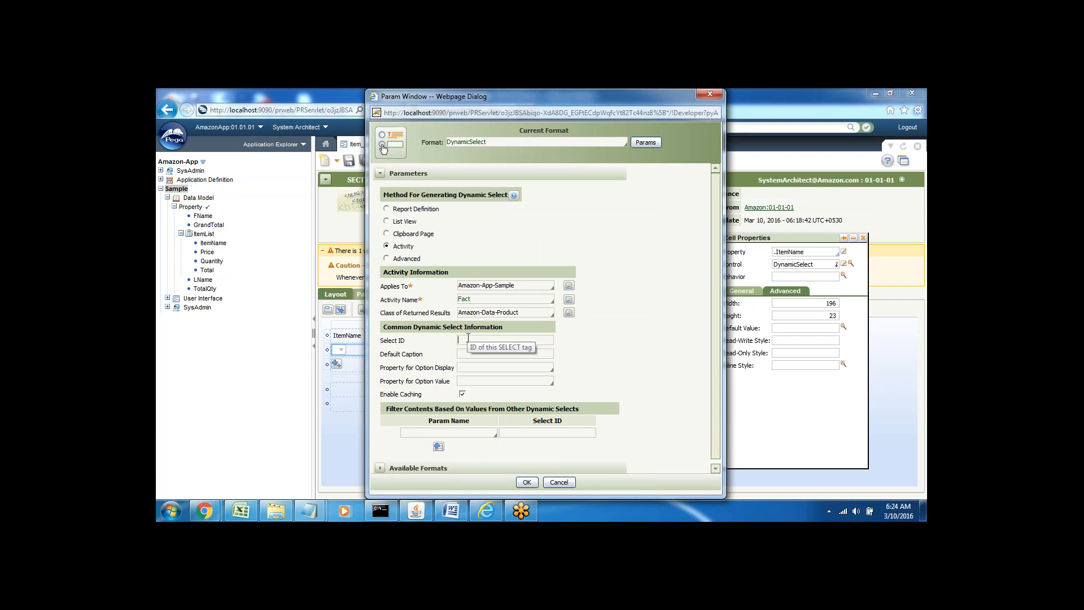
pyautogui.write('ID')
pyautogui.click(467, 353)
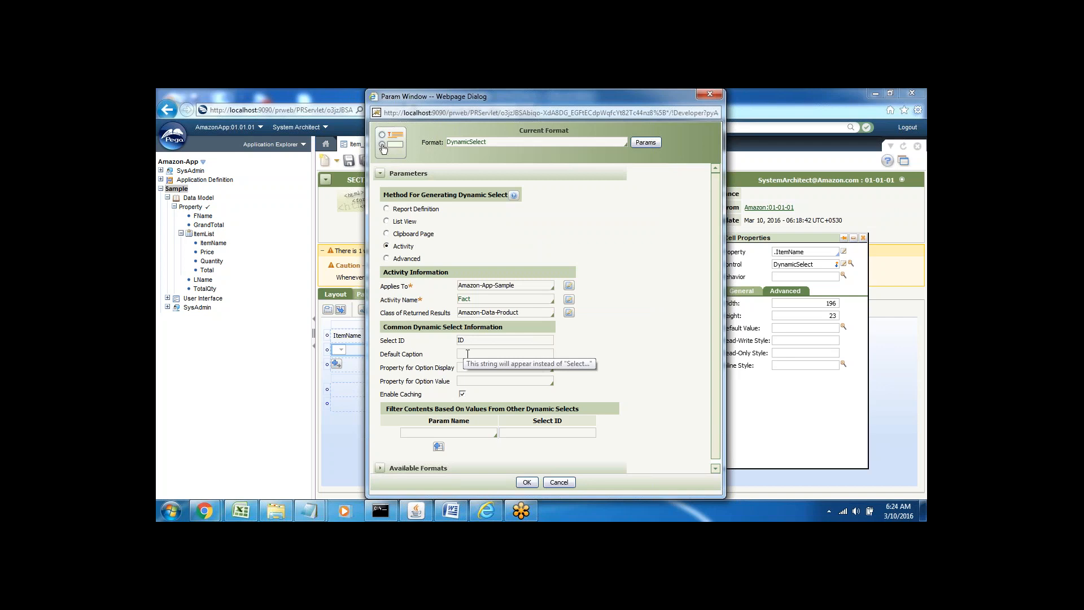
pyautogui.write('Select')
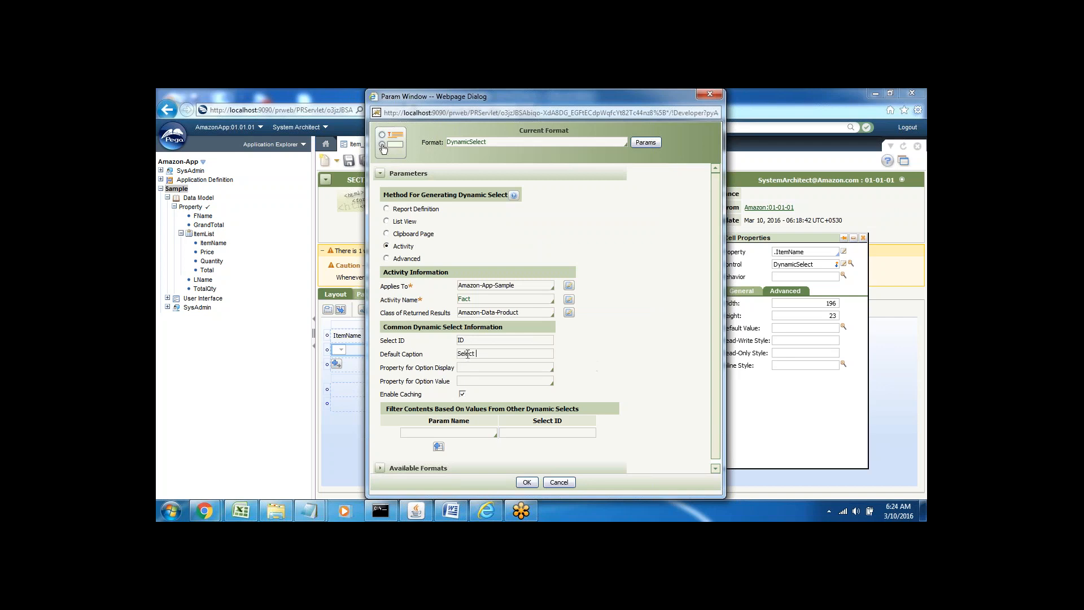
pyautogui.write(' ItemName')
# Step: Use ItemName as the property for both option display and option value, and disable caching
pyautogui.click(475, 367)
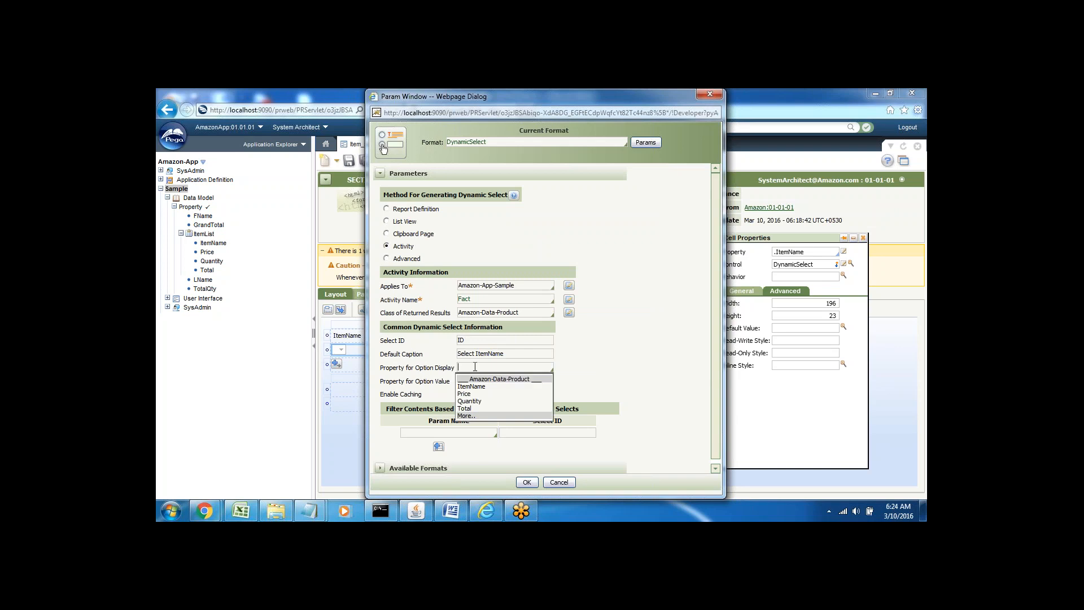
pyautogui.press('Return')
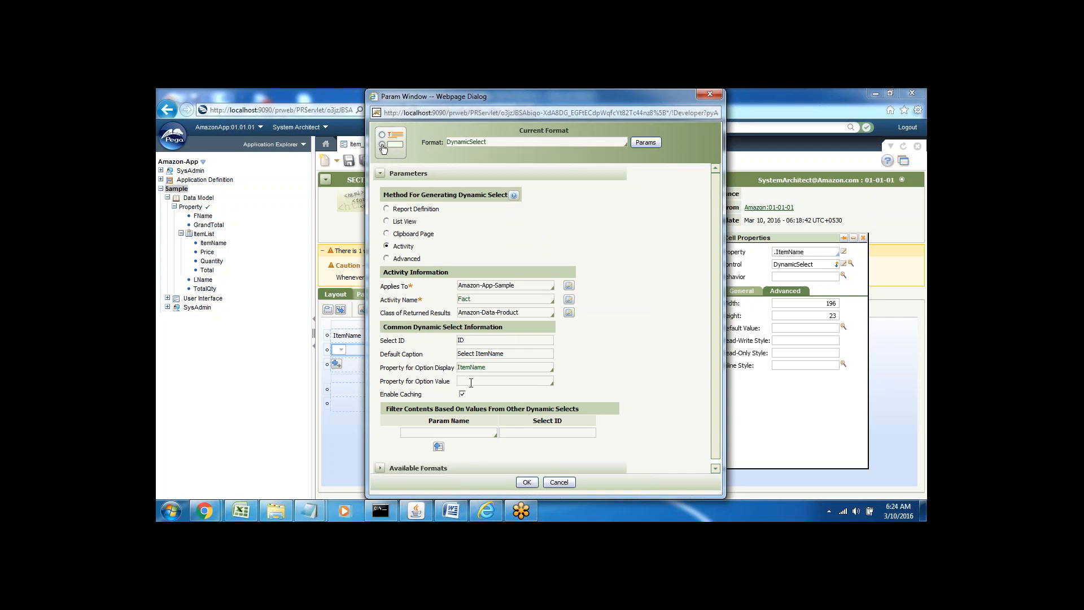
pyautogui.click(470, 383)
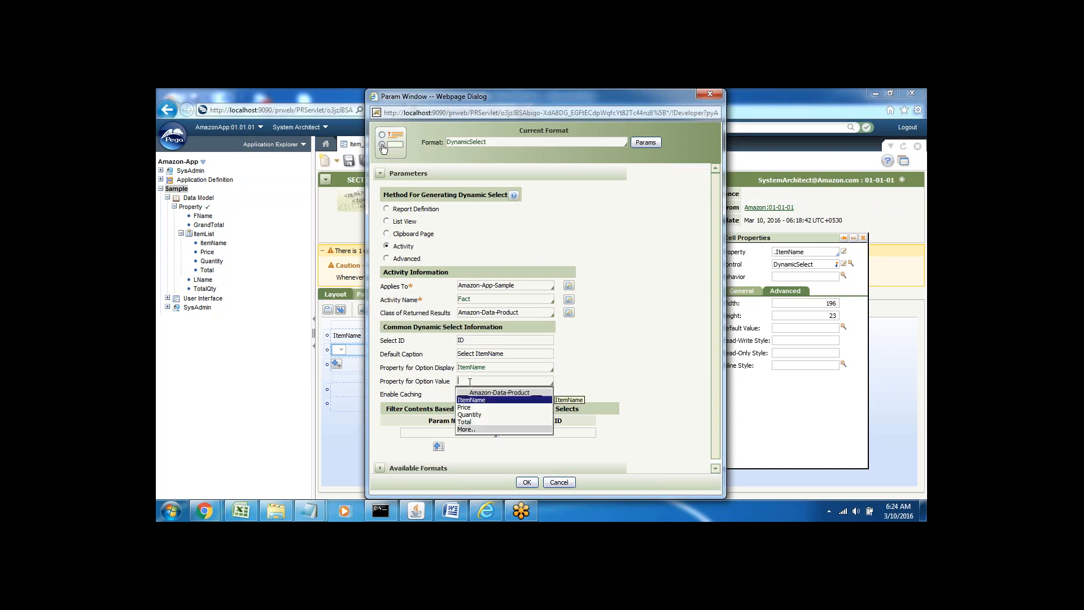
pyautogui.press('Return')
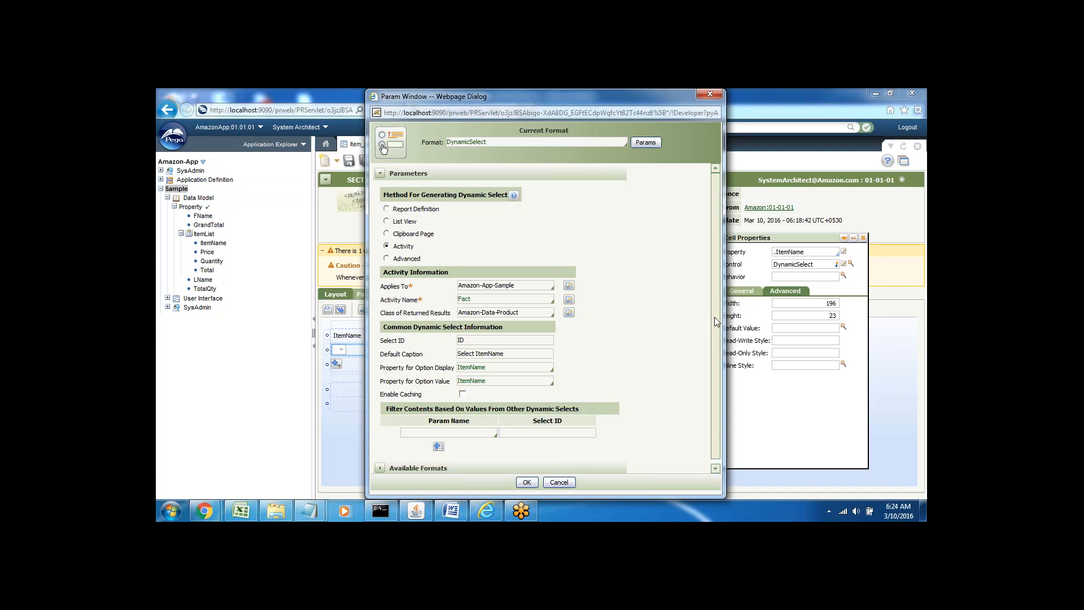
pyautogui.scroll(-1, 714, 317)
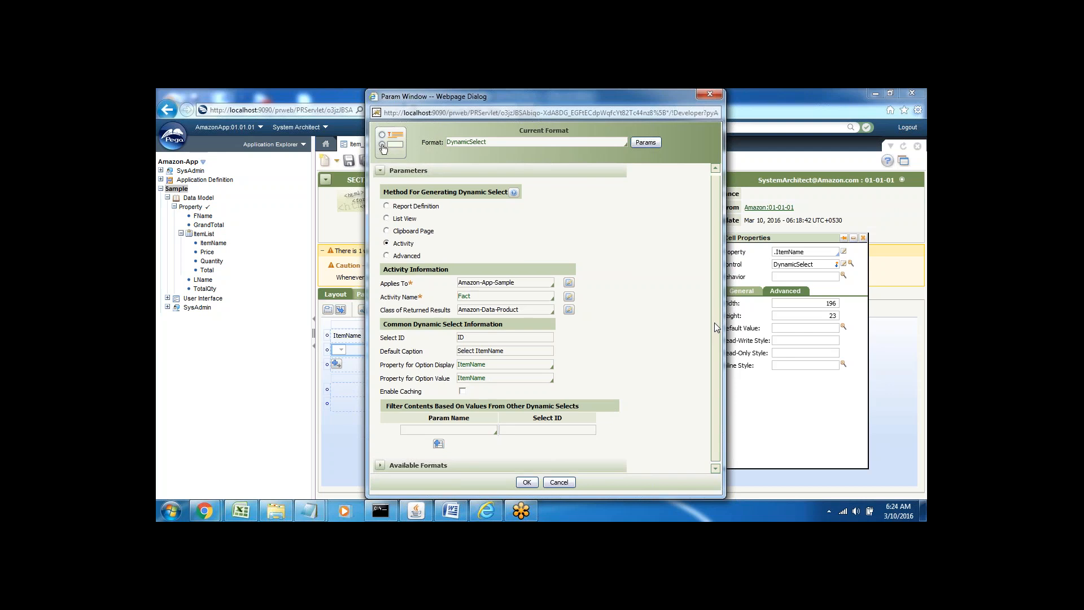
# Step: Accept the Dynamic Select parameters, close the cell properties and save the Item_sec section
pyautogui.click(527, 482)
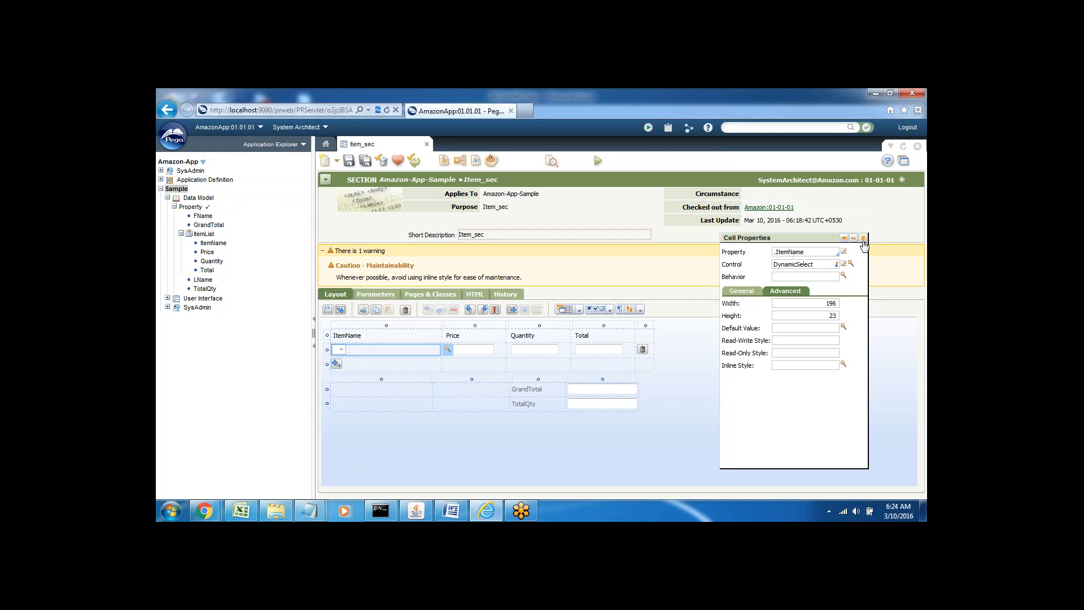
pyautogui.click(863, 239)
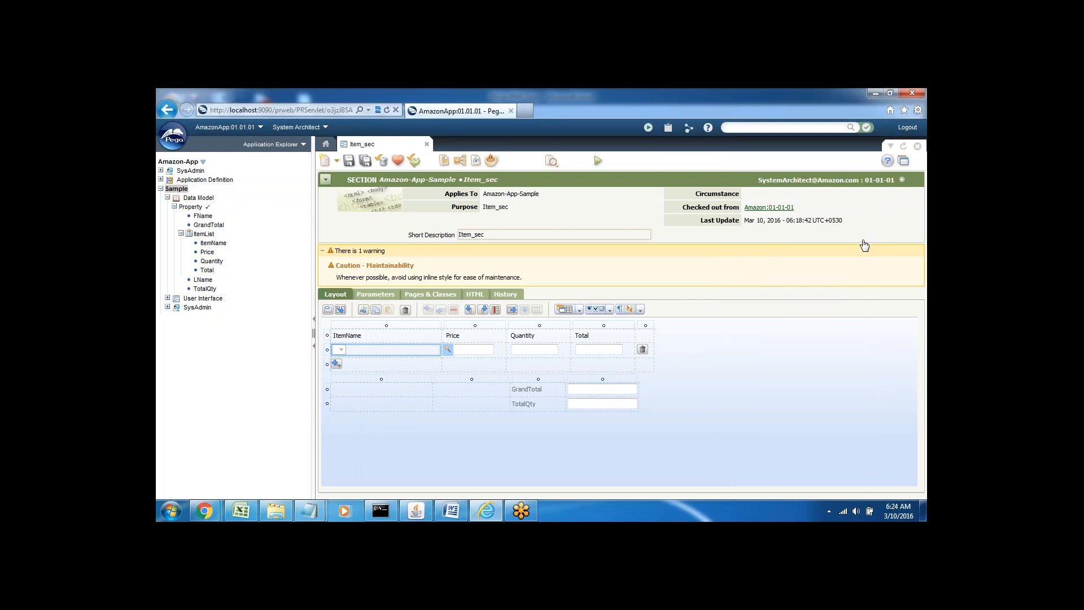
pyautogui.click(349, 162)
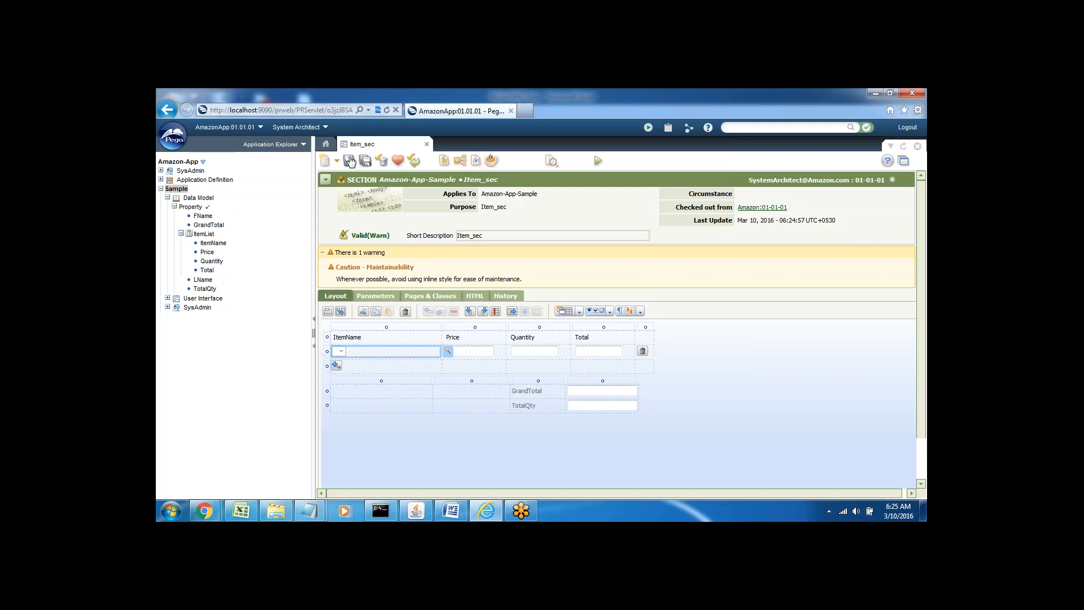
# Step: Switch to the Word notes, highlight the "Activity" line, and return to Pega
pyautogui.click(486, 512)
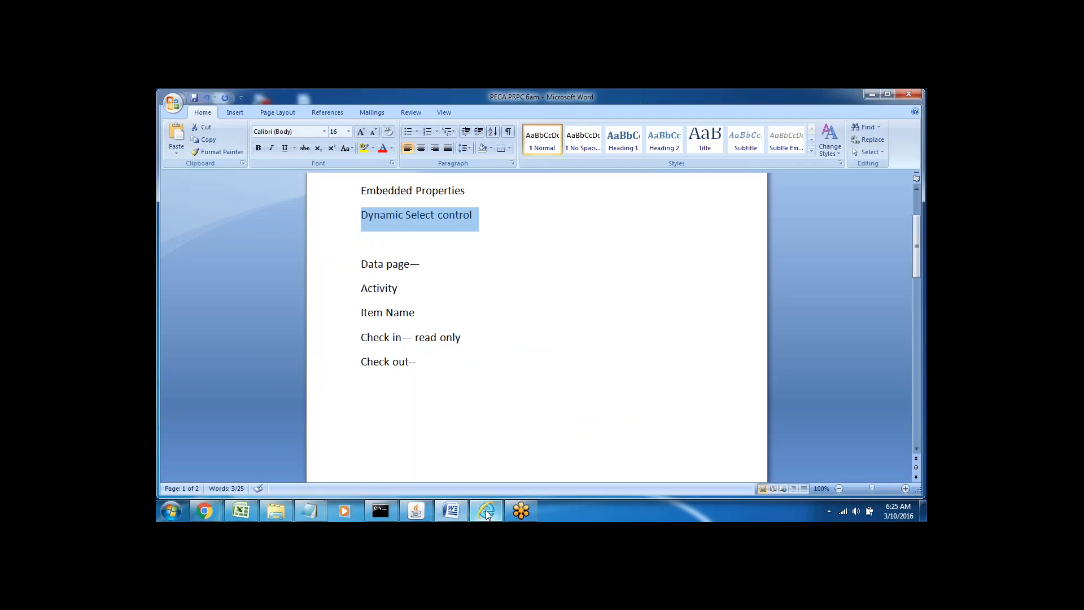
pyautogui.tripleClick(372, 287)
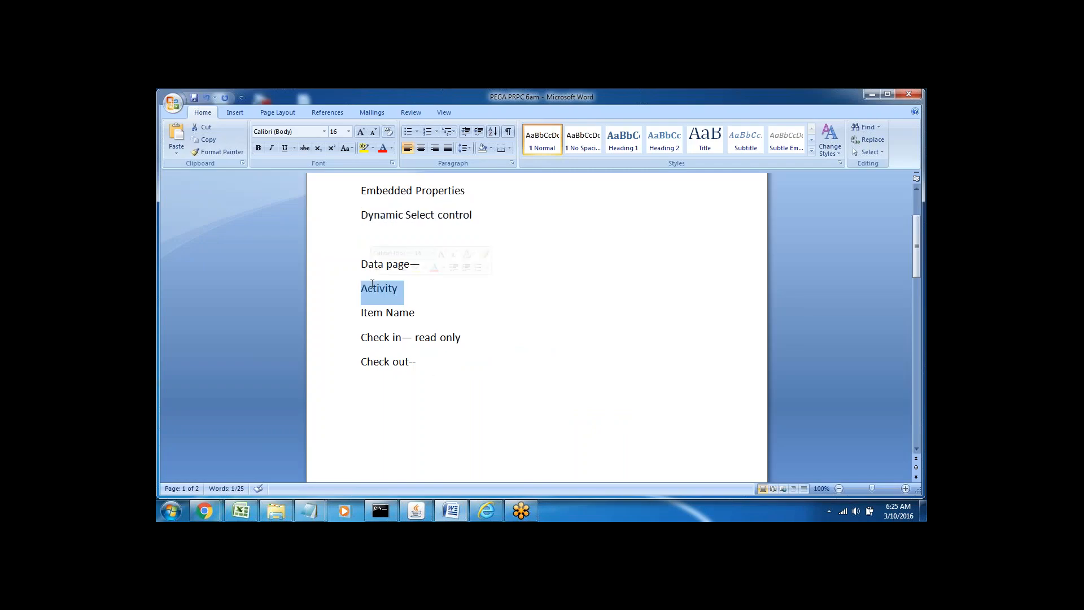
pyautogui.click(480, 512)
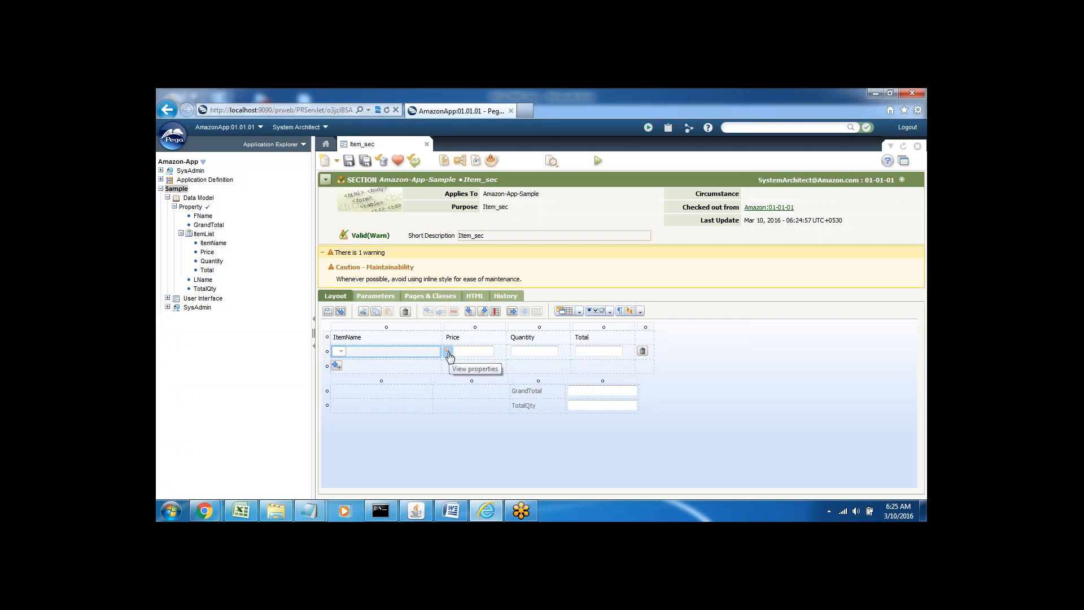
# Step: Create a new activity named Fact for the Sample class in ruleset Amazon, version 01-01-01
pyautogui.moveTo(421, 512)
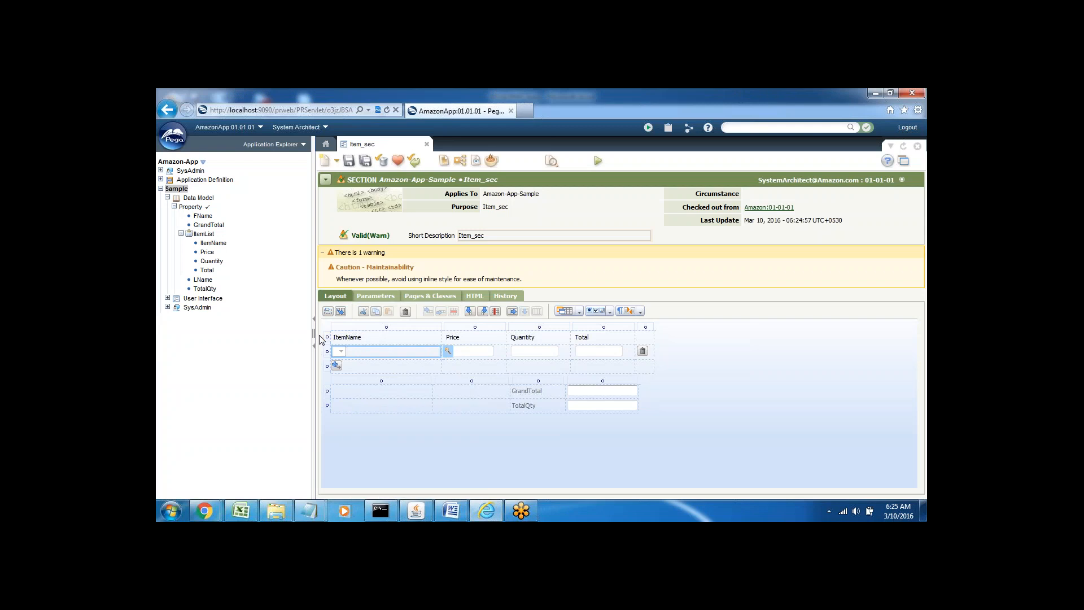
pyautogui.rightClick(177, 190)
pyautogui.moveTo(225, 195)
pyautogui.moveTo(292, 197)
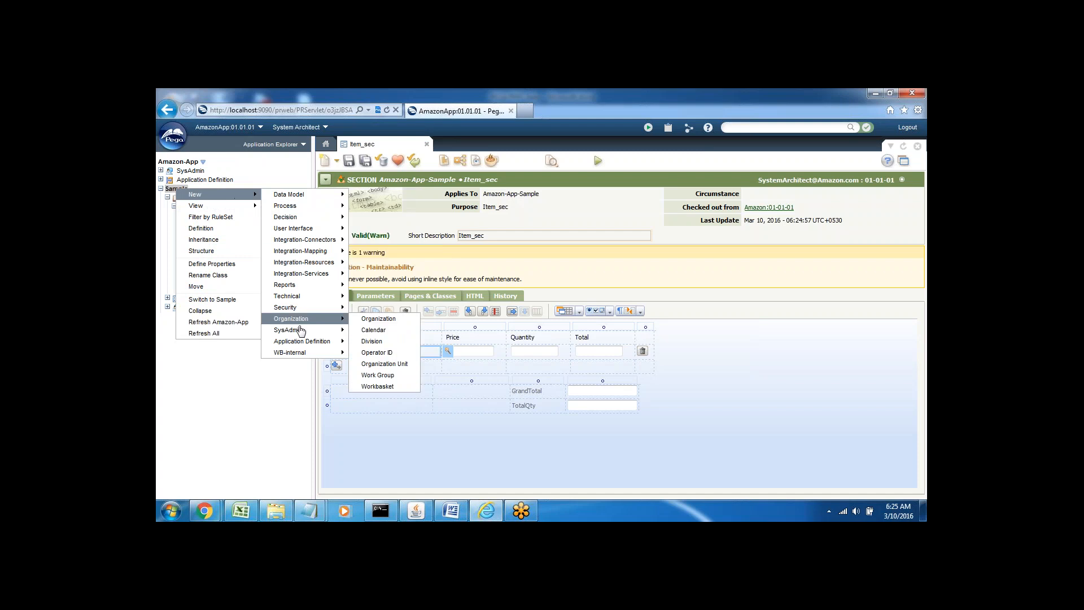
pyautogui.moveTo(310, 297)
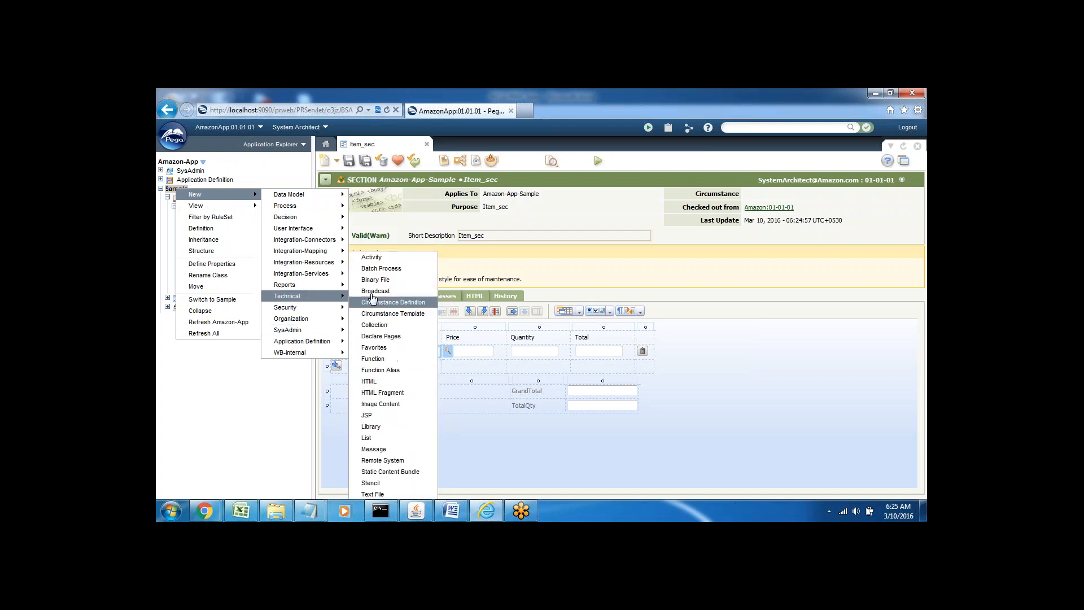
pyautogui.click(371, 257)
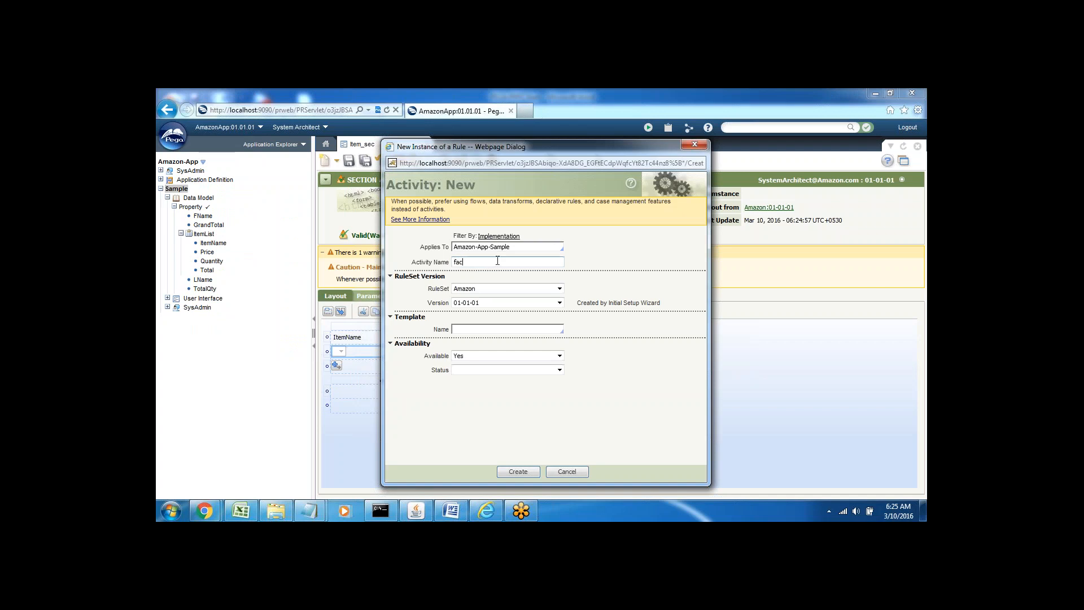
pyautogui.press('BackSpace')
pyautogui.press('BackSpace')
pyautogui.write('ct')
pyautogui.click(516, 473)
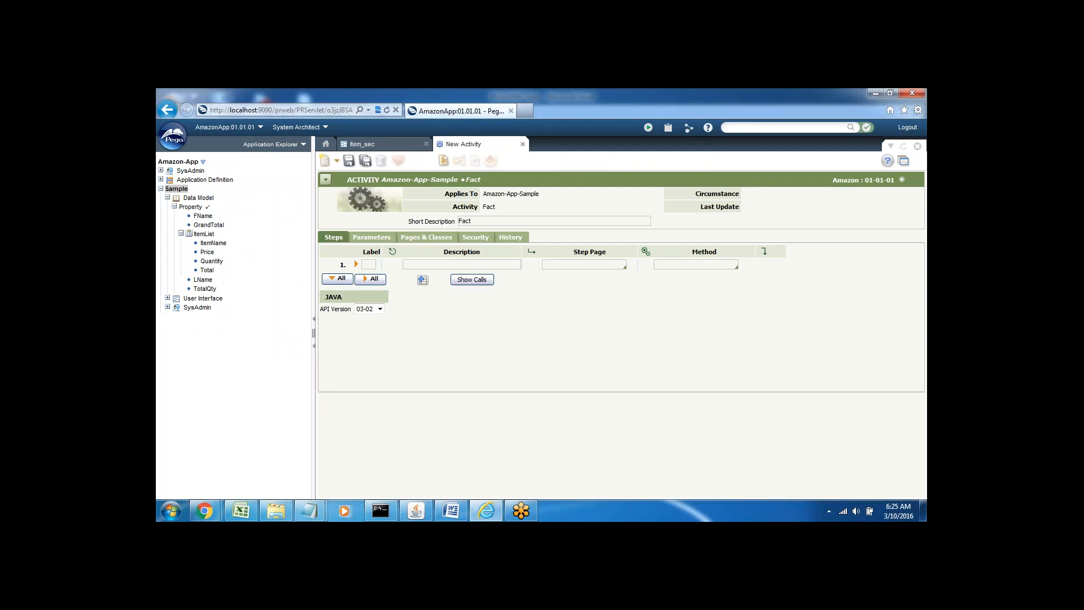
# Step: Define the page FetPage with class Amazon-Data-Product in the Fact activity's pages and classes
pyautogui.click(421, 242)
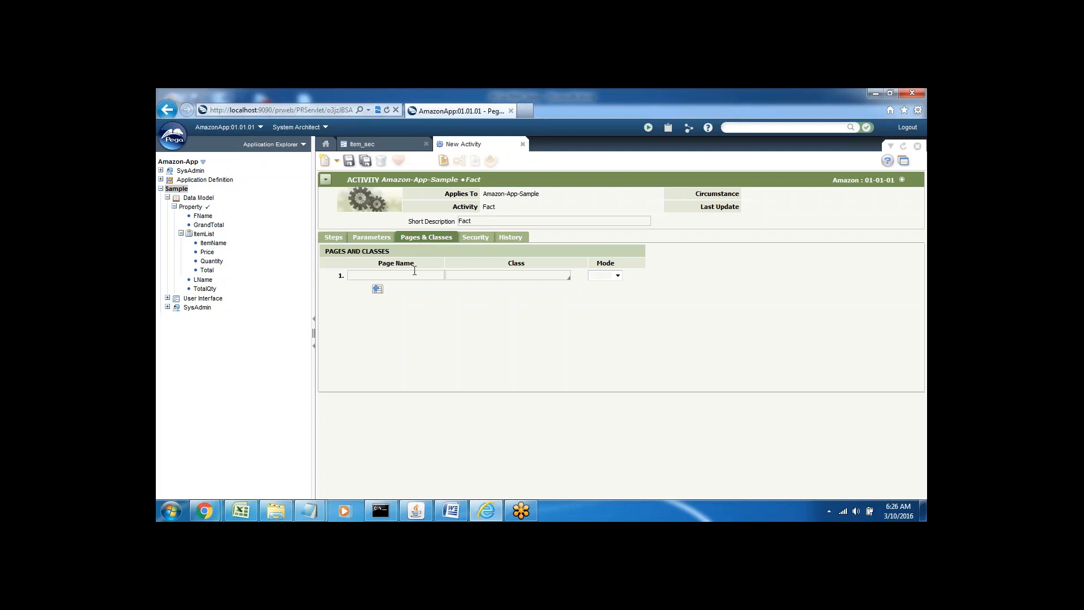
pyautogui.click(474, 276)
pyautogui.write('ama')
pyautogui.press('Down')
pyautogui.press('Down')
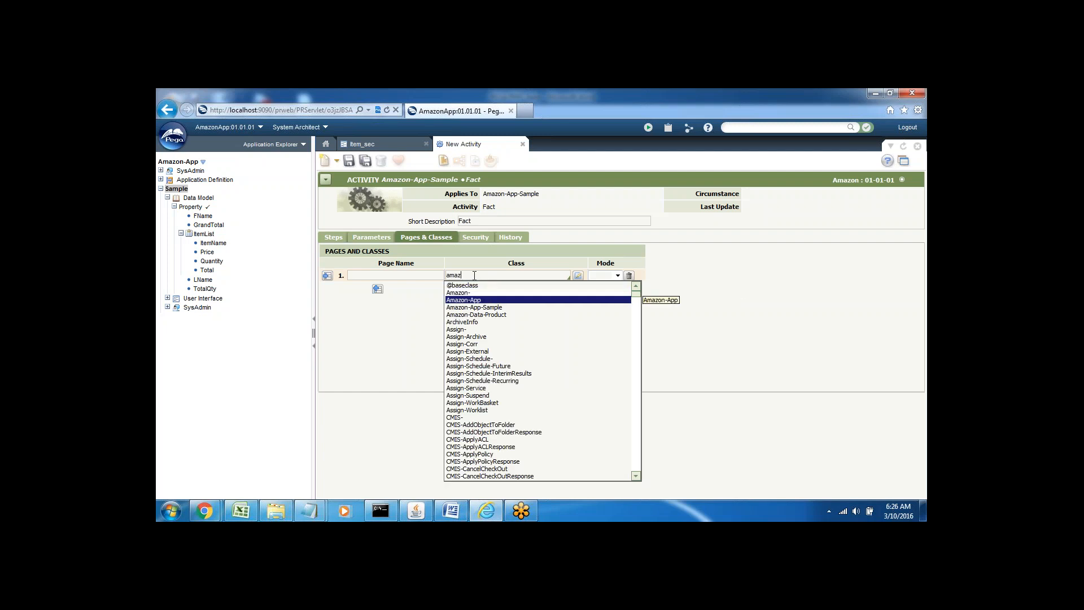
pyautogui.press('Down')
pyautogui.press('Return')
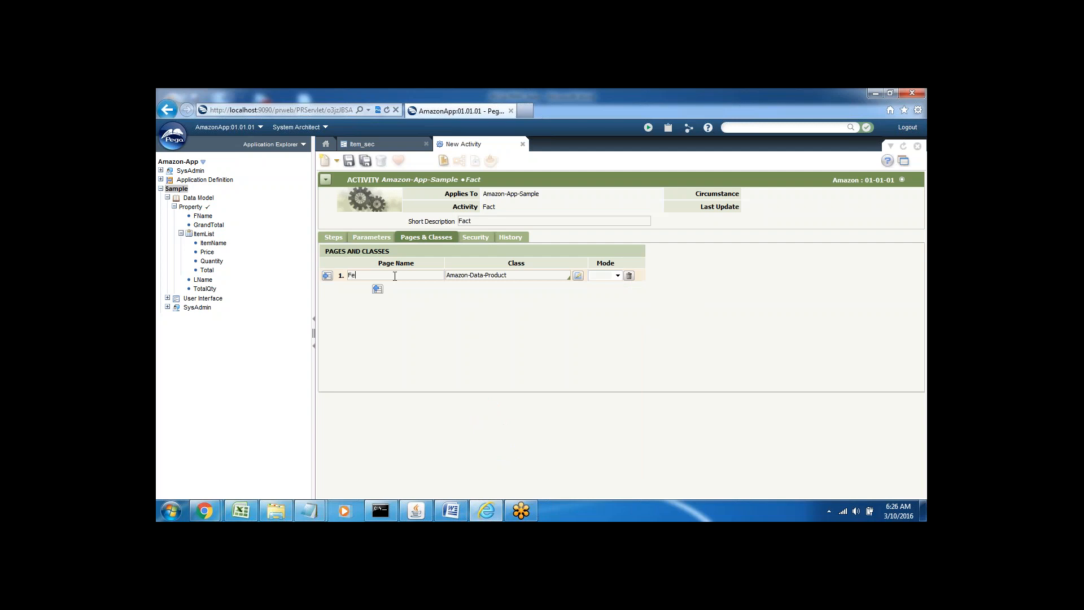
pyautogui.write('tPage')
# Step: Set the step page of the Fact activity's first step to FetPage
pyautogui.click(333, 237)
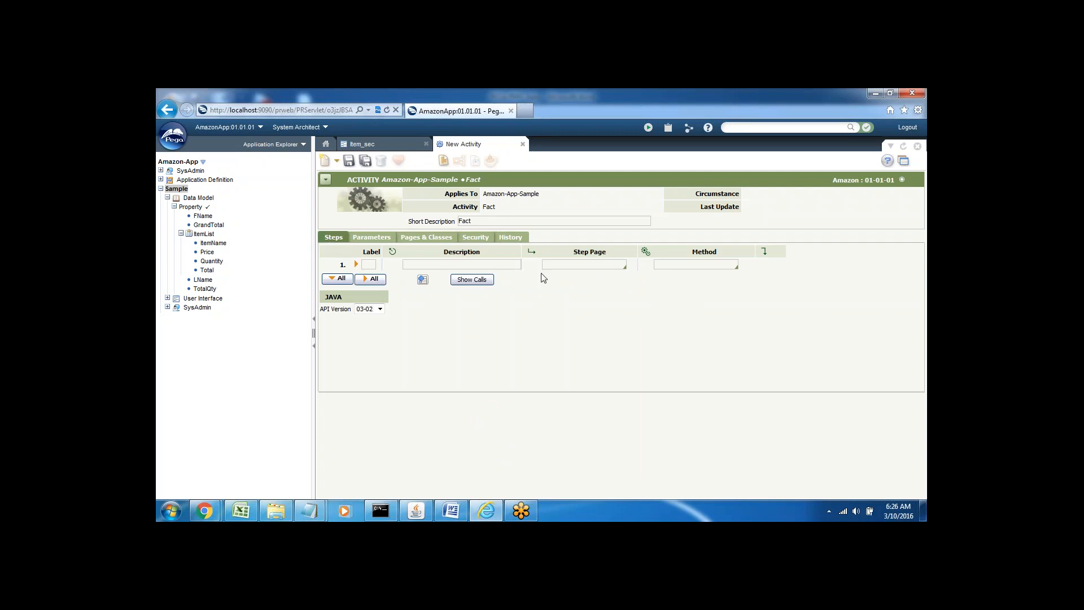
pyautogui.click(575, 265)
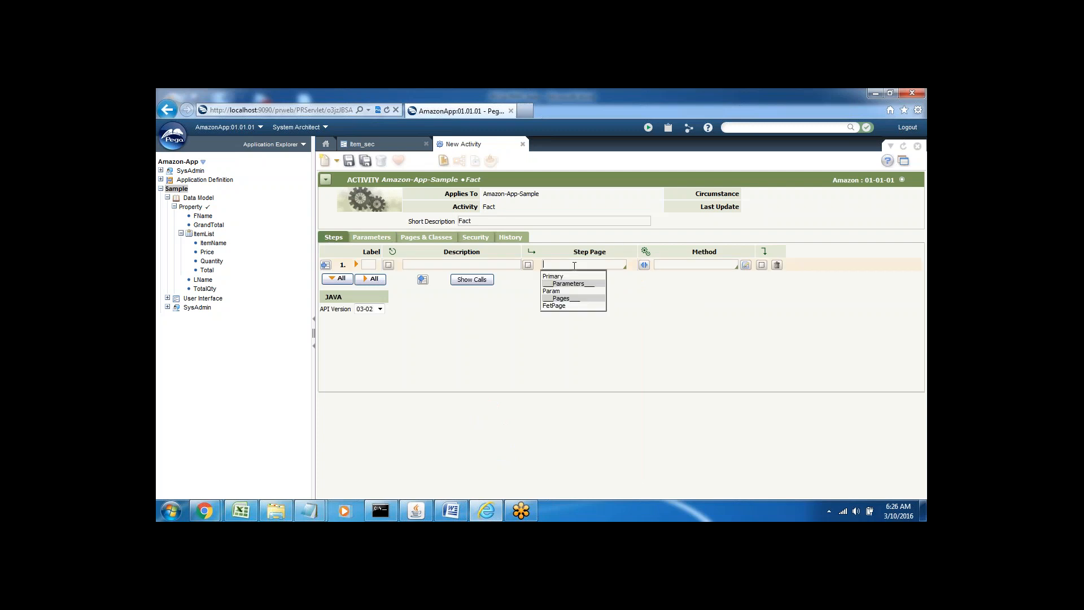
pyautogui.press('Down')
pyautogui.press('Down')
pyautogui.press('Down')
pyautogui.press('Return')
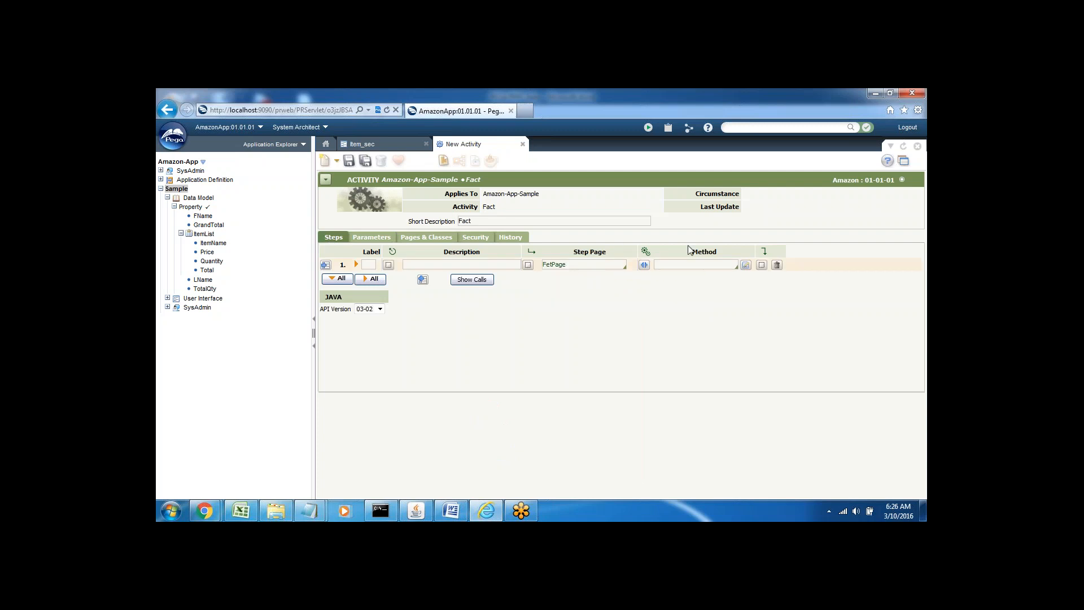
# Step: Set the method of the Fact activity's first step to Obj-Browse and expand its parameters
pyautogui.click(674, 265)
pyautogui.write('obj')
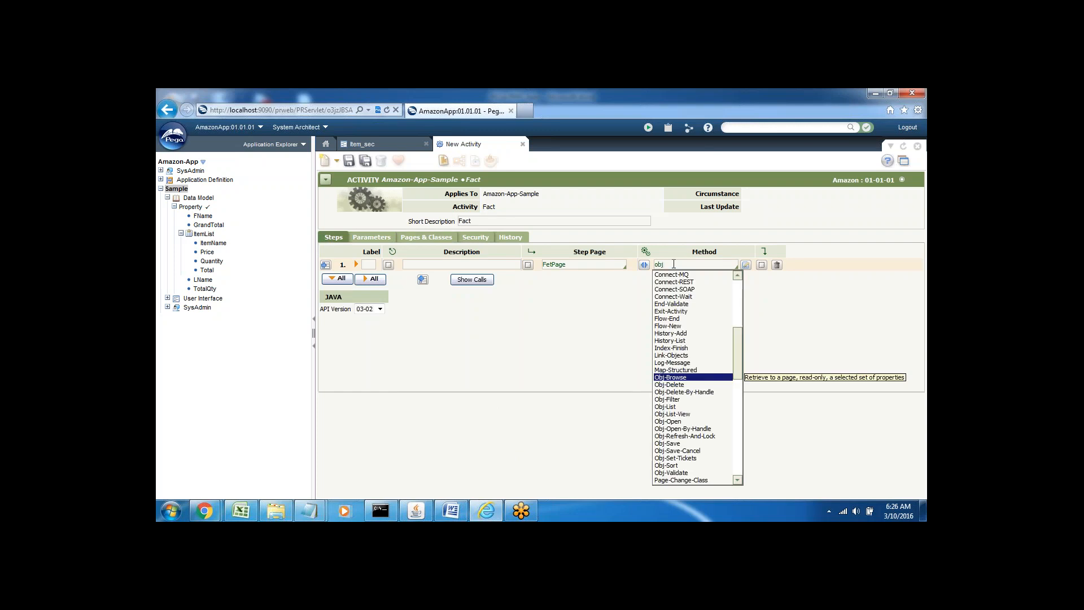
pyautogui.press('Return')
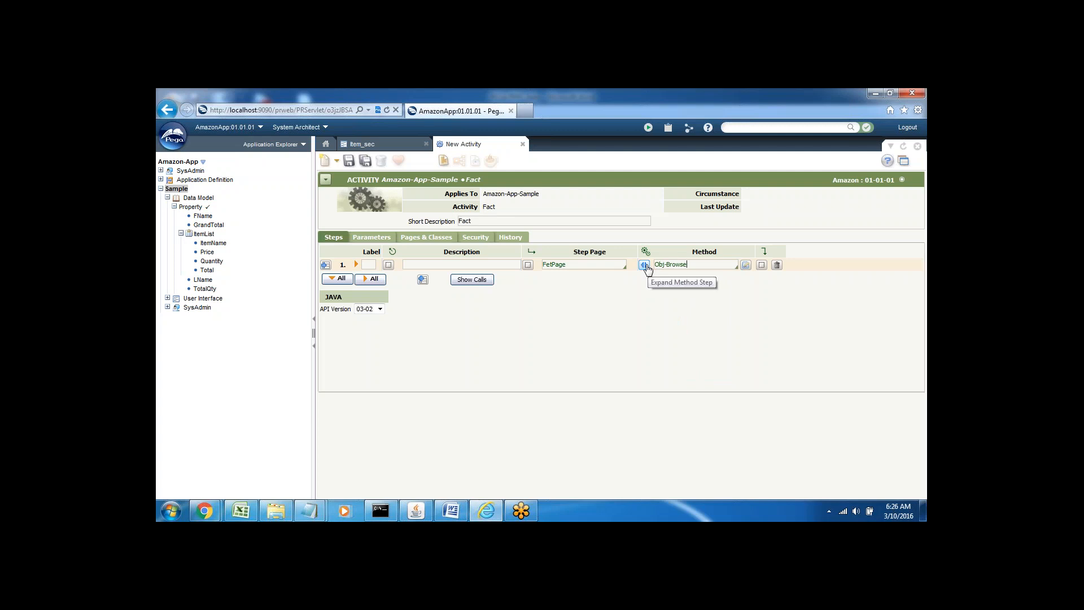
pyautogui.click(646, 265)
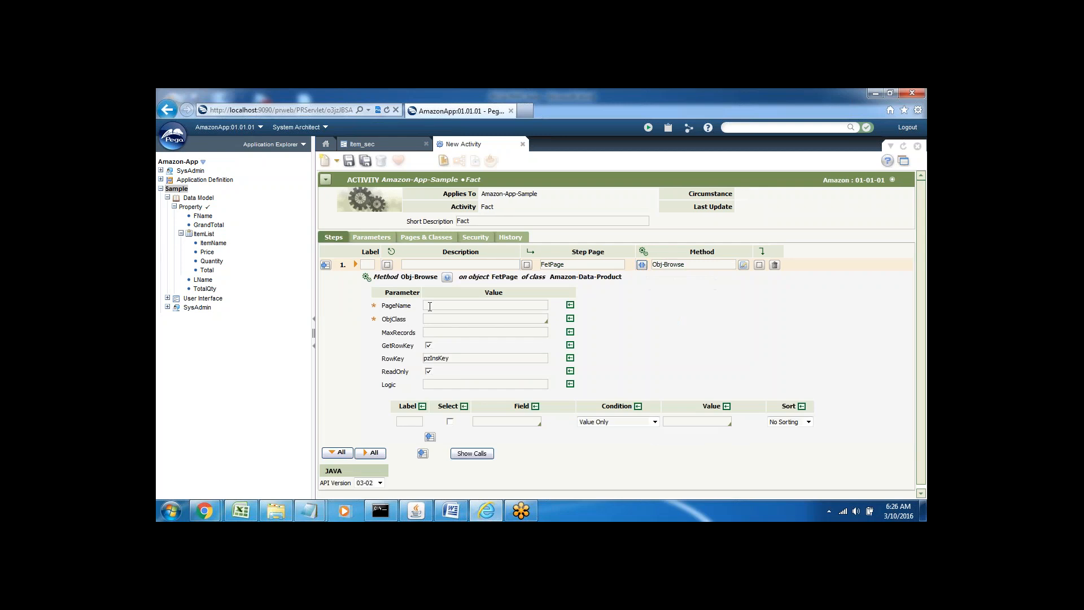
# Step: Set the Obj-Browse parameters PageName to FetPage and ObjClass to Amazon-Data-Product
pyautogui.click(431, 306)
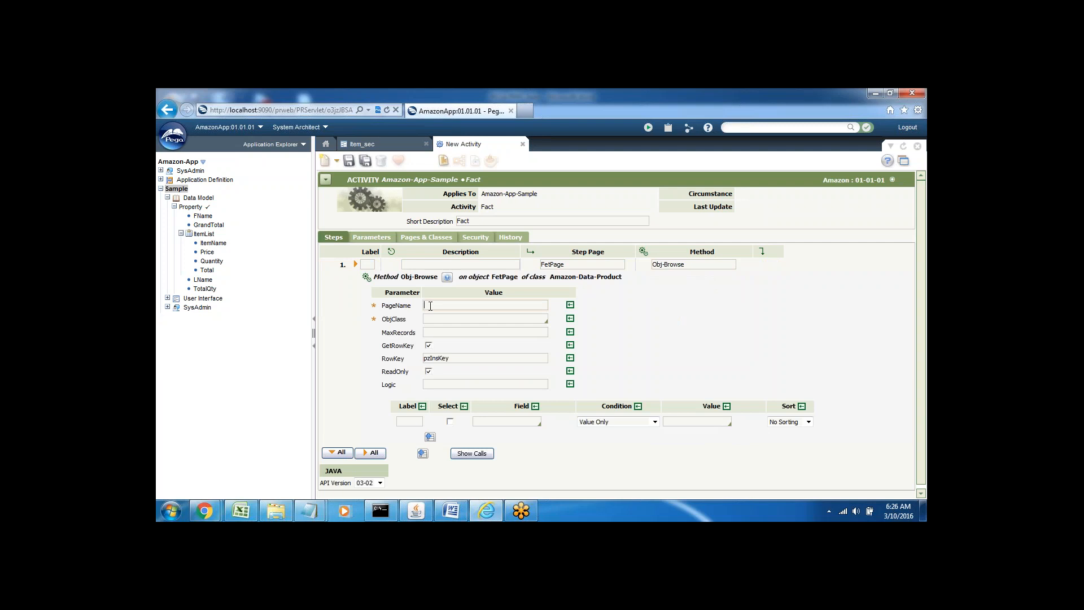
pyautogui.doubleClick(567, 267)
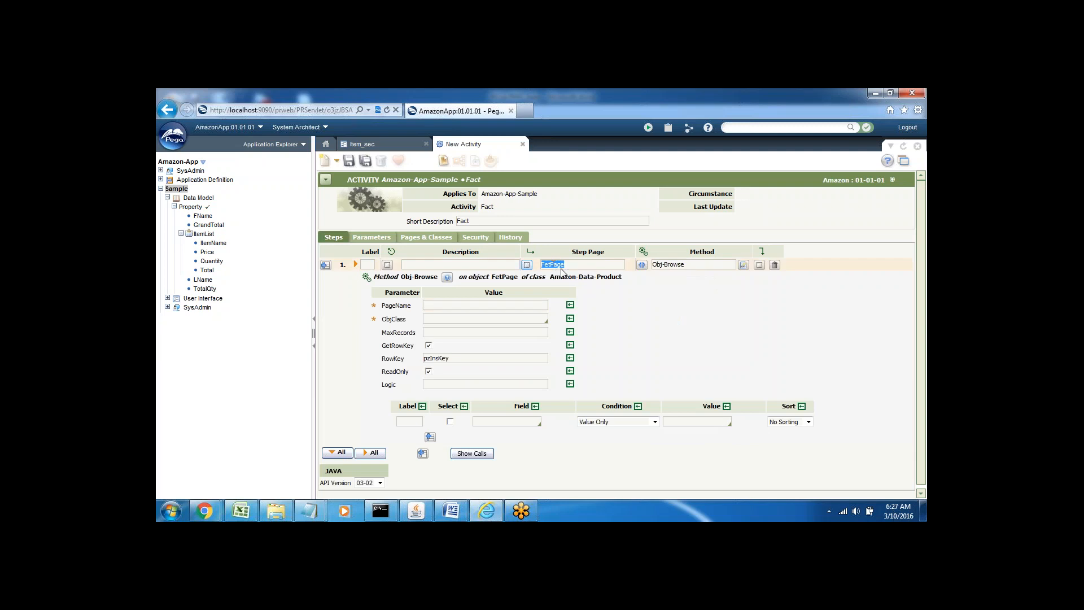
pyautogui.click(438, 306)
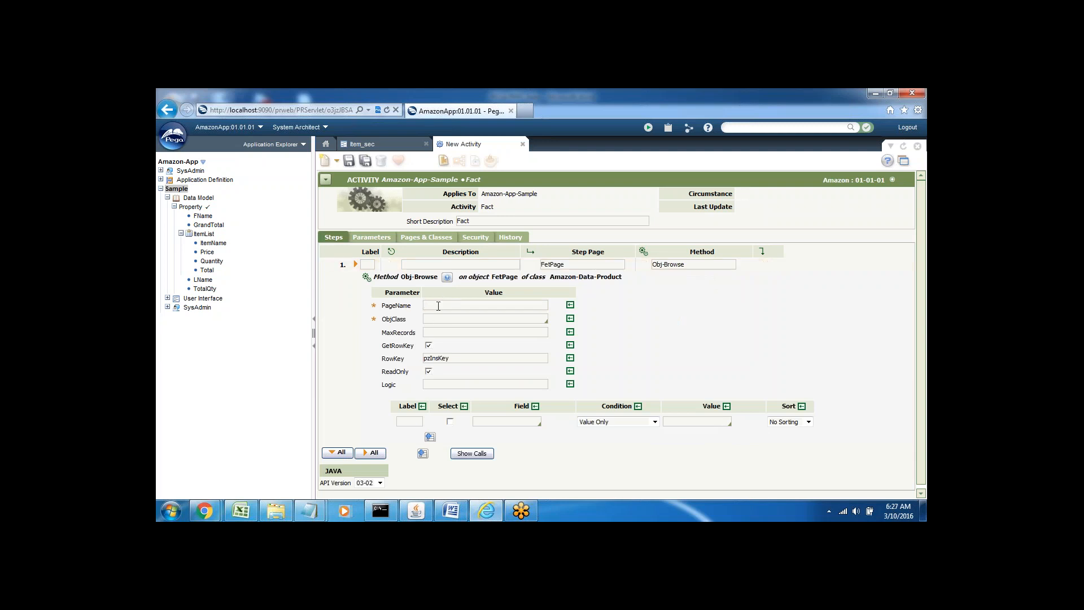
pyautogui.write('FetPage')
pyautogui.click(445, 322)
pyautogui.write('maz')
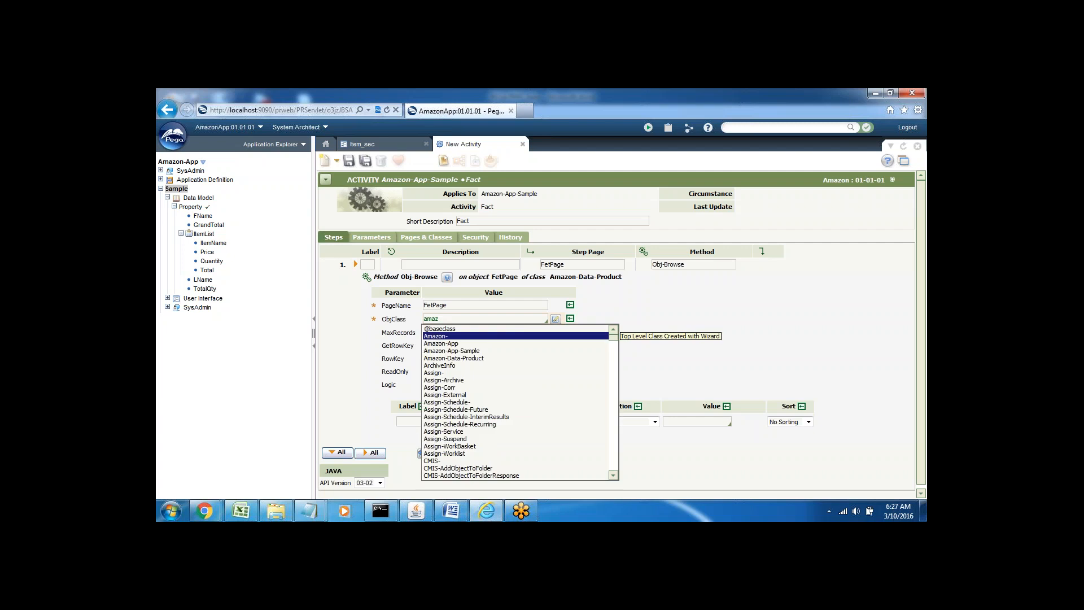
pyautogui.press('Down')
pyautogui.press('Down')
pyautogui.press('Down')
pyautogui.press('Return')
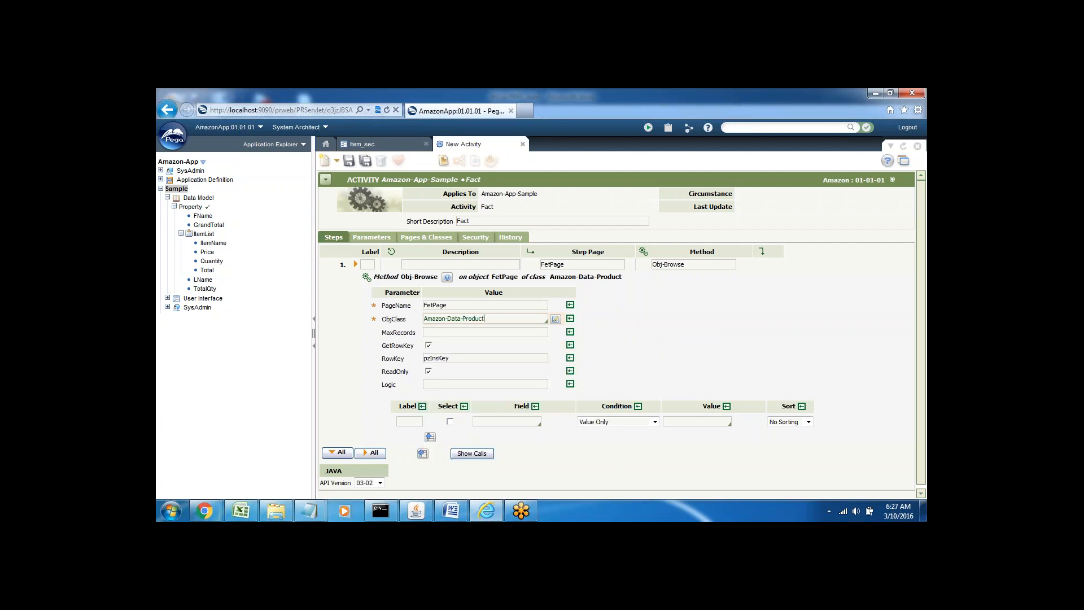
# Step: Set the field in the first Obj-Browse criteria row to .ItemName
pyautogui.click(481, 422)
pyautogui.write('.')
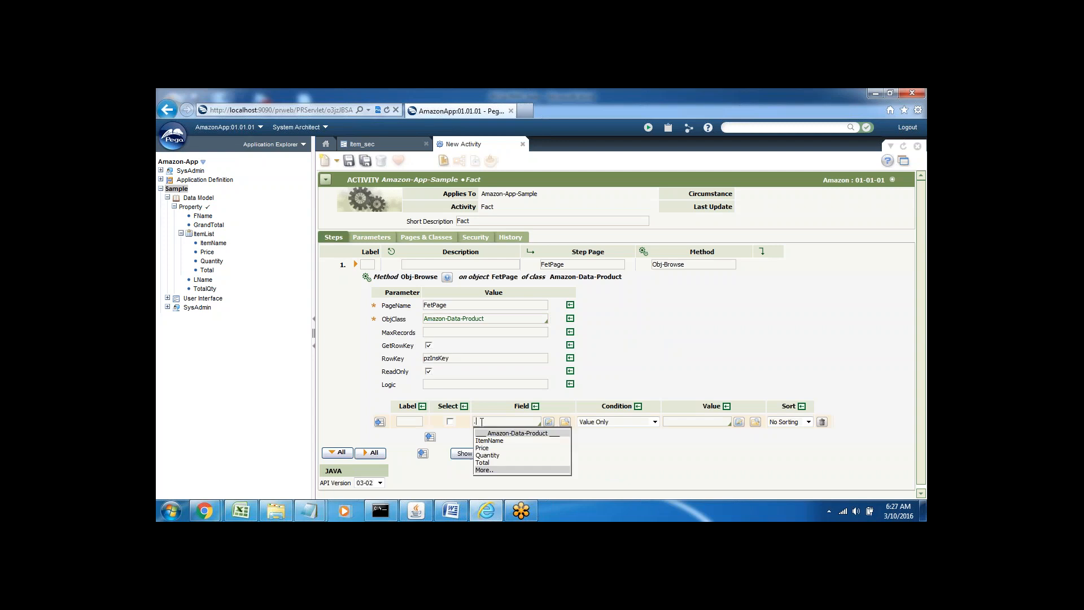
pyautogui.press('Down')
pyautogui.press('Return')
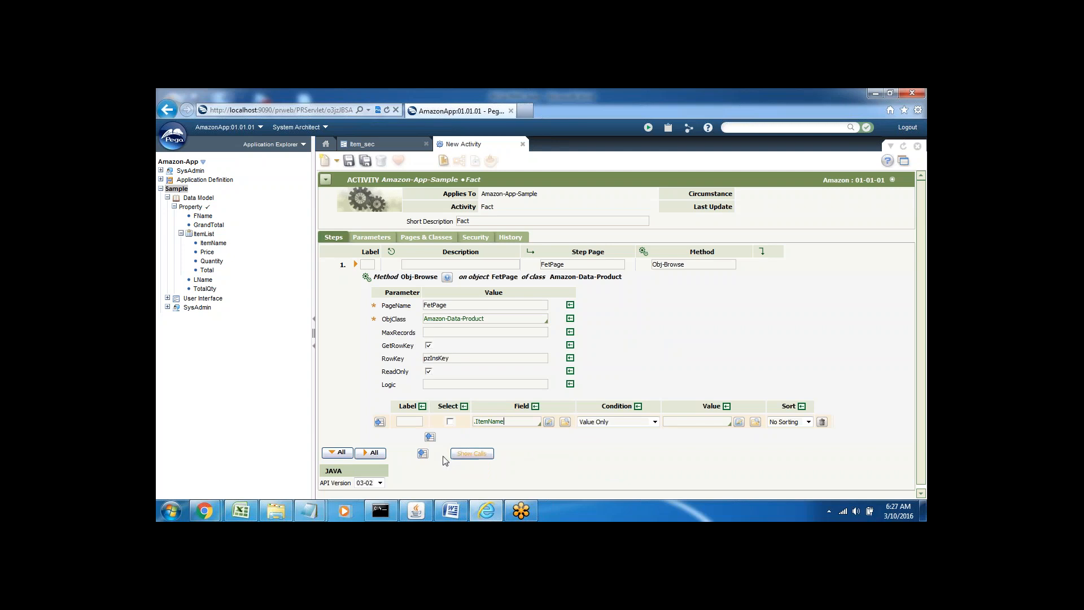
# Step: Add a second step to the Fact activity with step page FetPage and method Show-Page
pyautogui.click(423, 454)
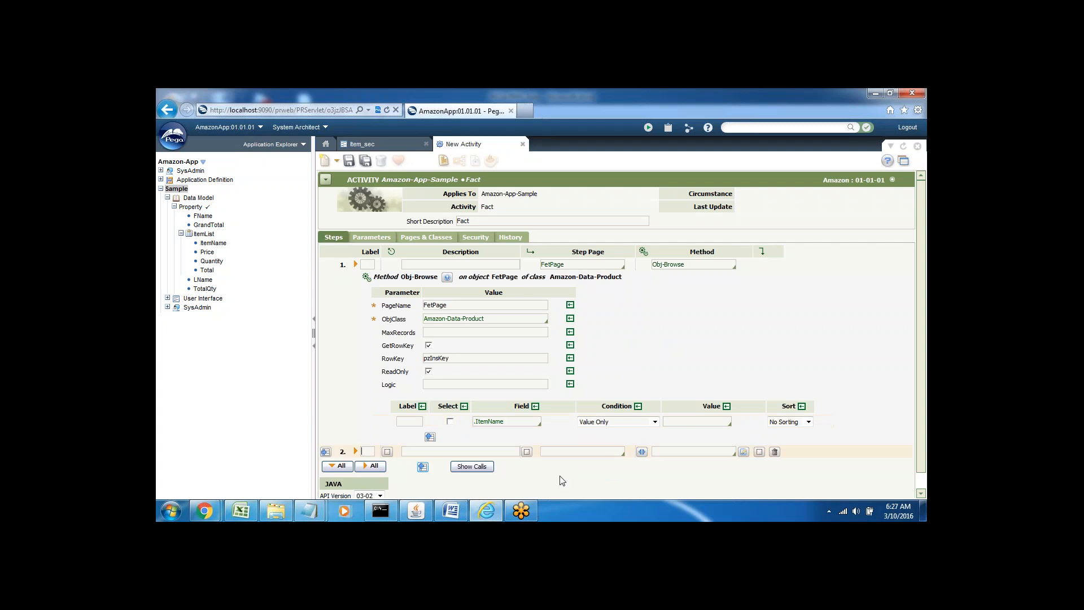
pyautogui.click(573, 452)
pyautogui.press('Down')
pyautogui.press('Down')
pyautogui.press('Down')
pyautogui.press('Down')
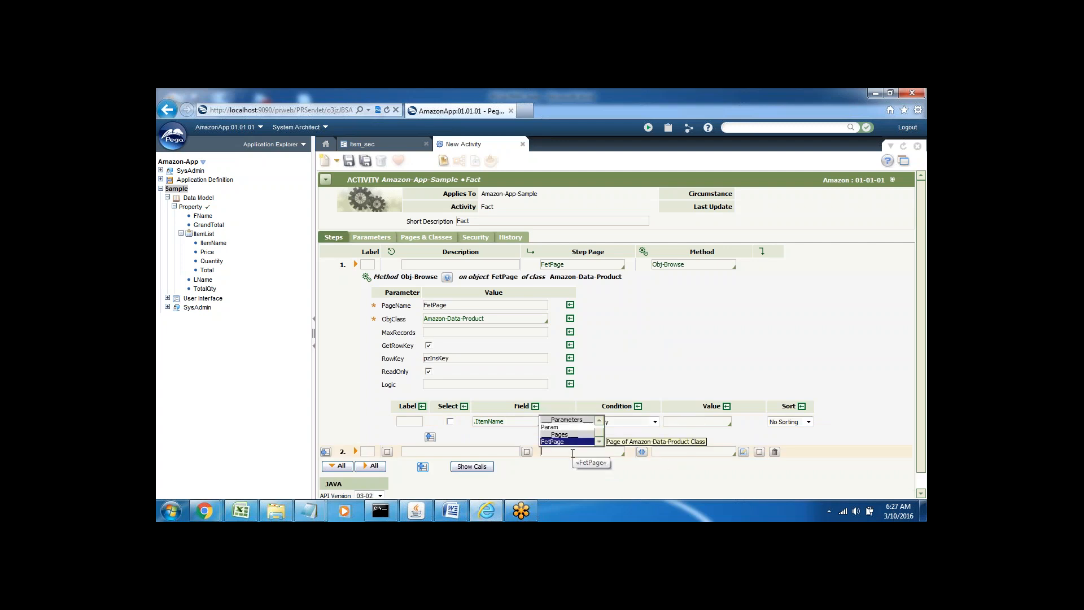
pyautogui.press('Return')
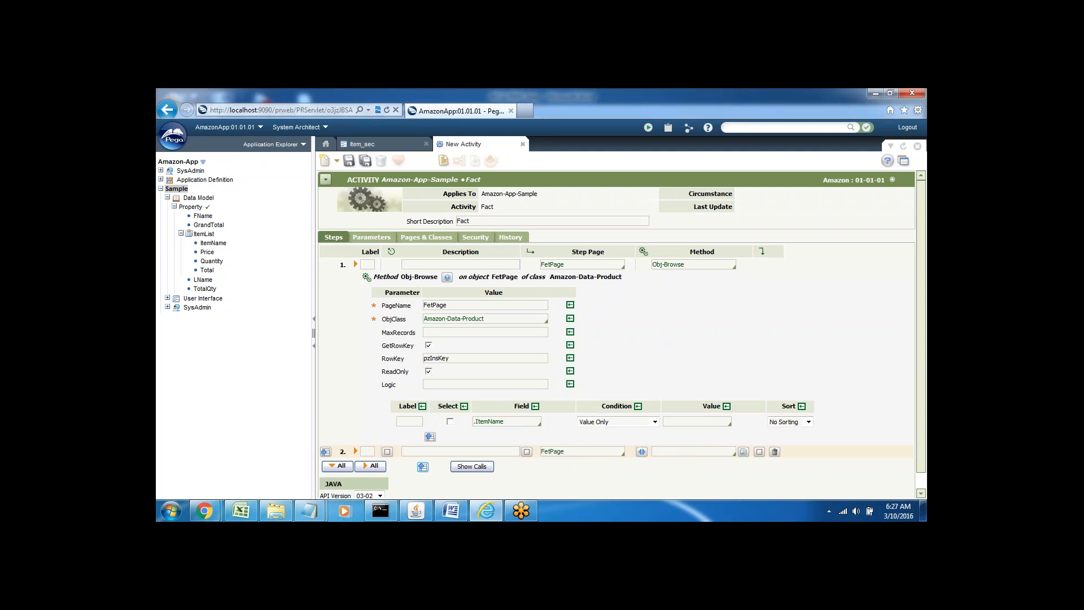
pyautogui.write('show')
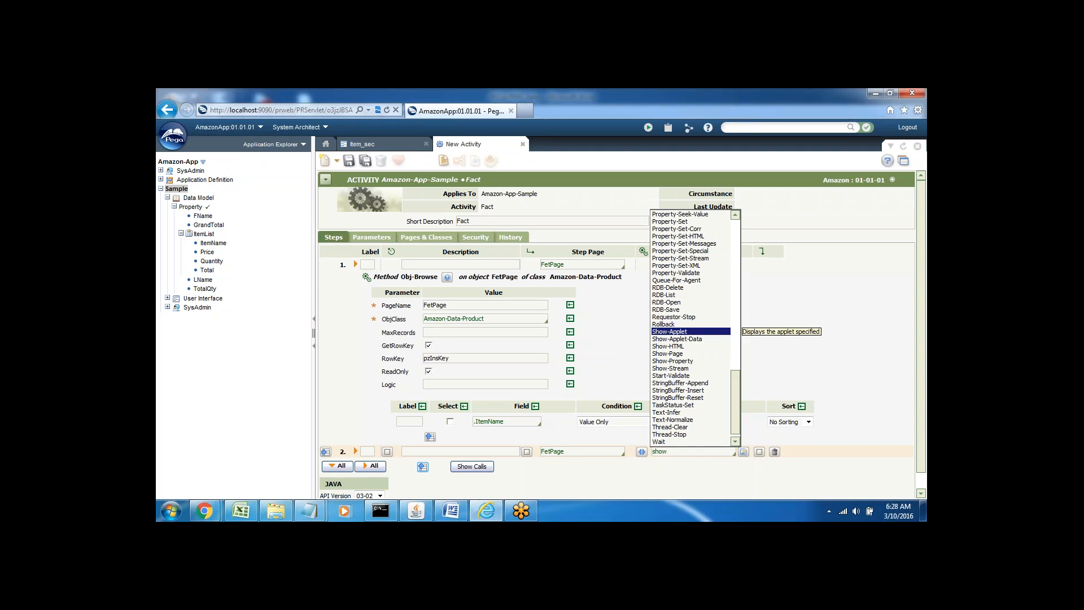
pyautogui.press('Down')
pyautogui.press('Down')
pyautogui.press('Down')
pyautogui.press('Return')
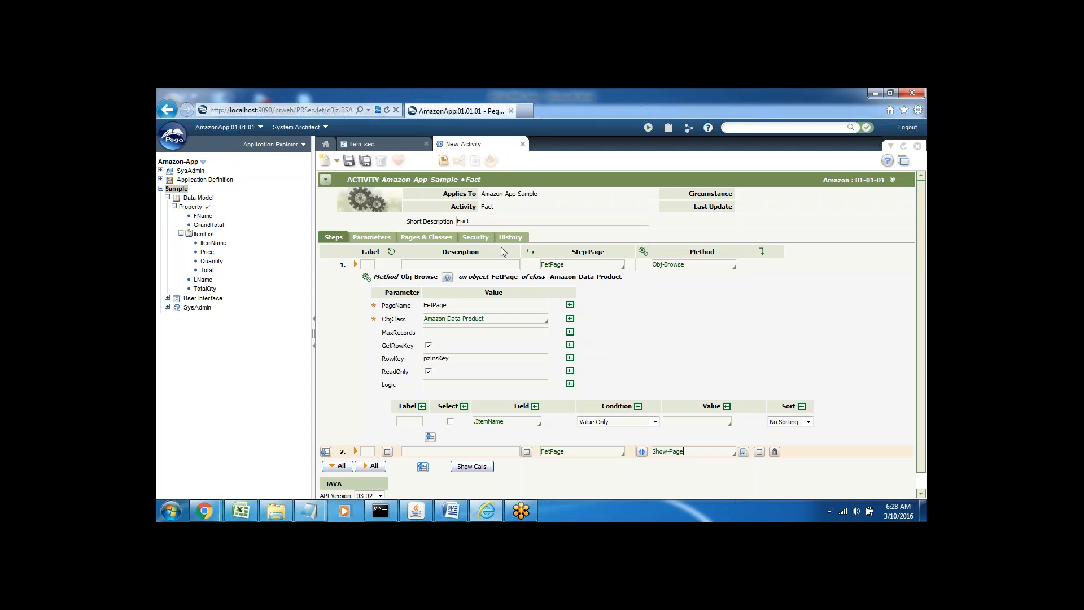
# Step: Enable May start, disable Authenticate in the Fact activity's security settings, and save the activity
pyautogui.click(474, 238)
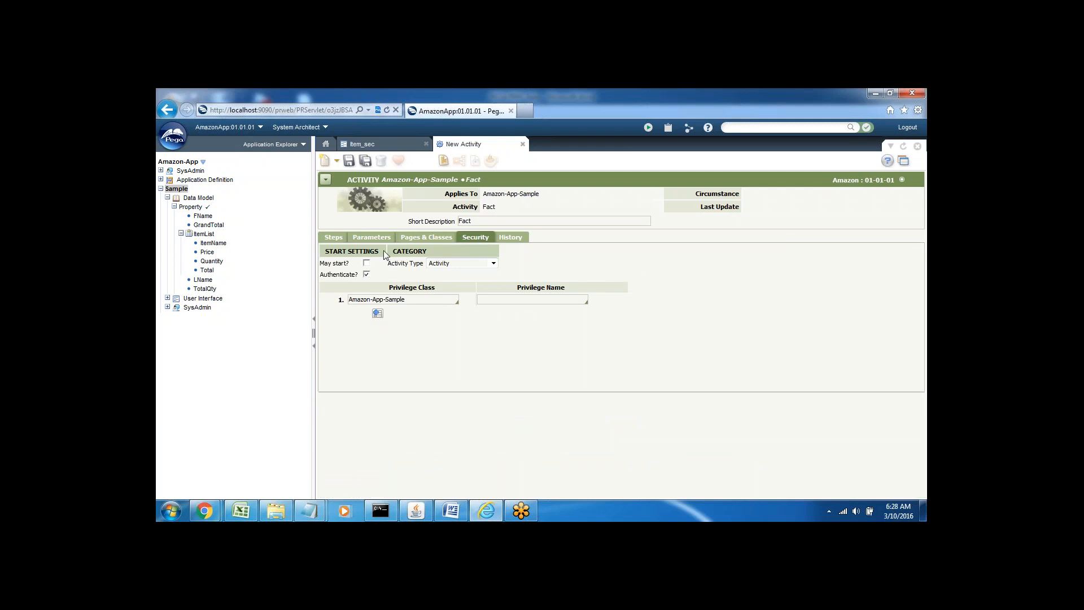
pyautogui.click(366, 264)
pyautogui.click(366, 275)
pyautogui.click(348, 162)
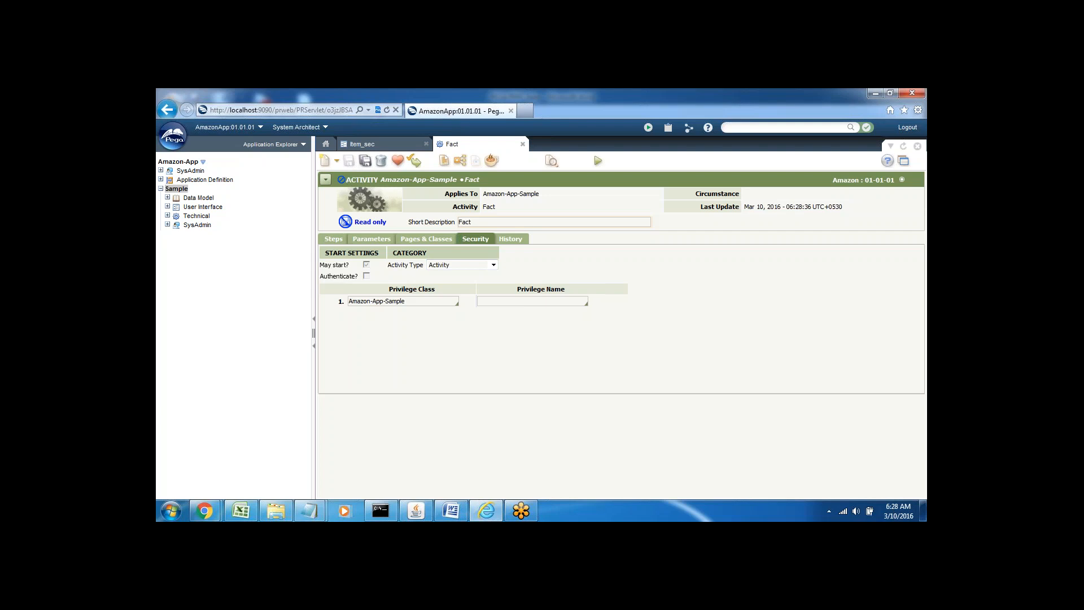
pyautogui.click(362, 144)
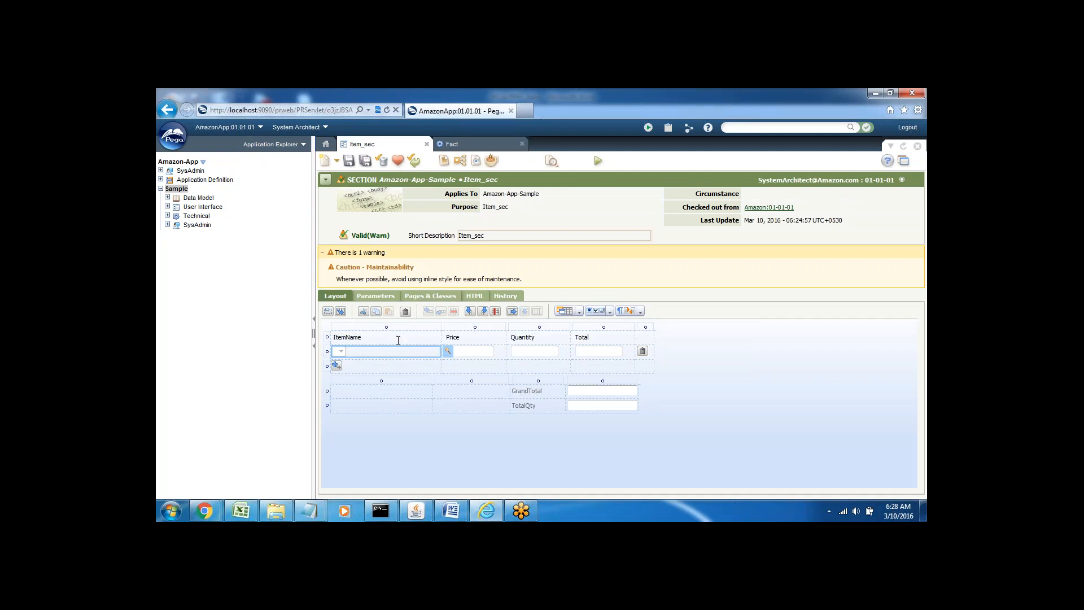
pyautogui.click(458, 145)
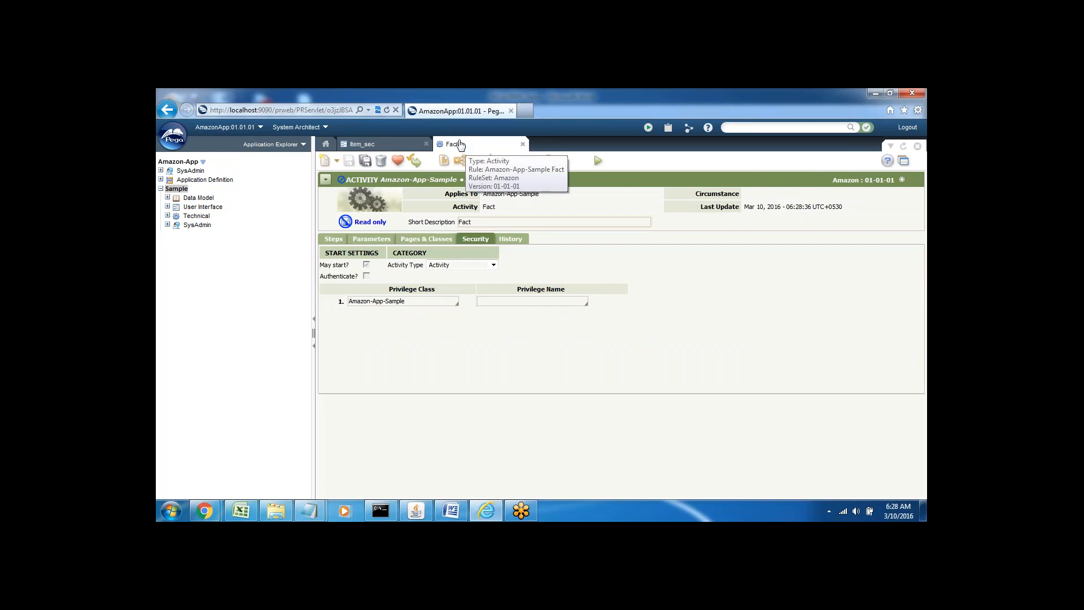
pyautogui.click(376, 150)
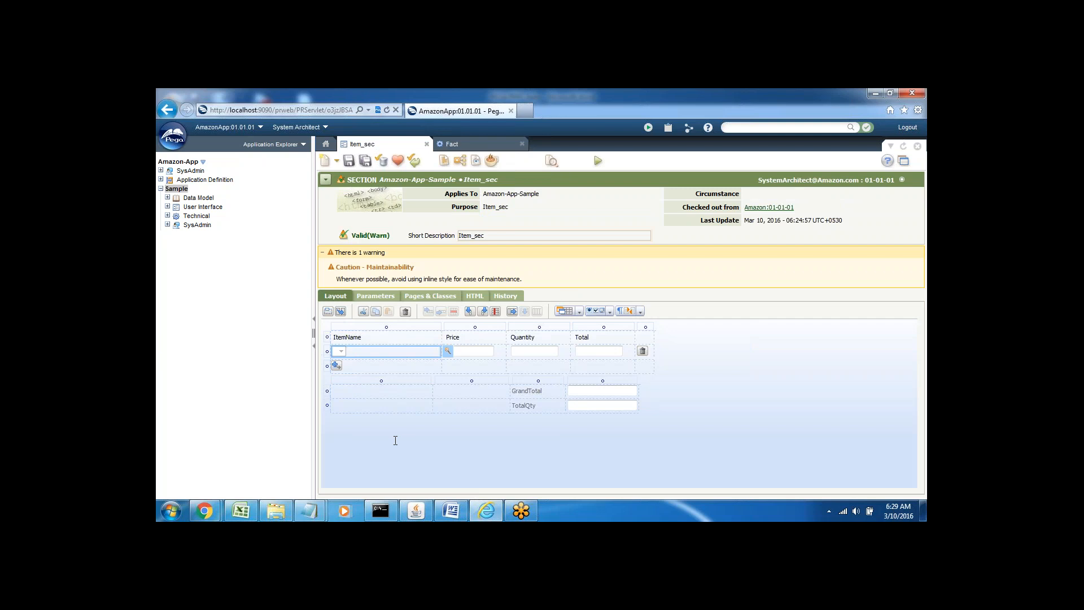
# Step: Create a new flow action named Item_Fa for the Sample class in ruleset Amazon, version 01-01-01
pyautogui.rightClick(176, 192)
pyautogui.moveTo(195, 195)
pyautogui.moveTo(297, 209)
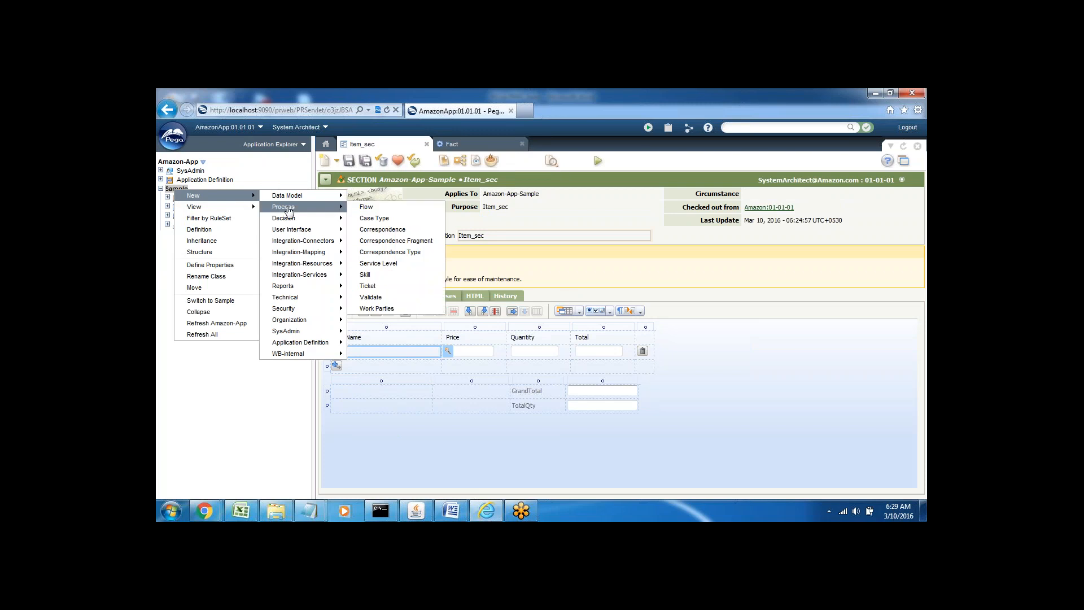
pyautogui.moveTo(299, 229)
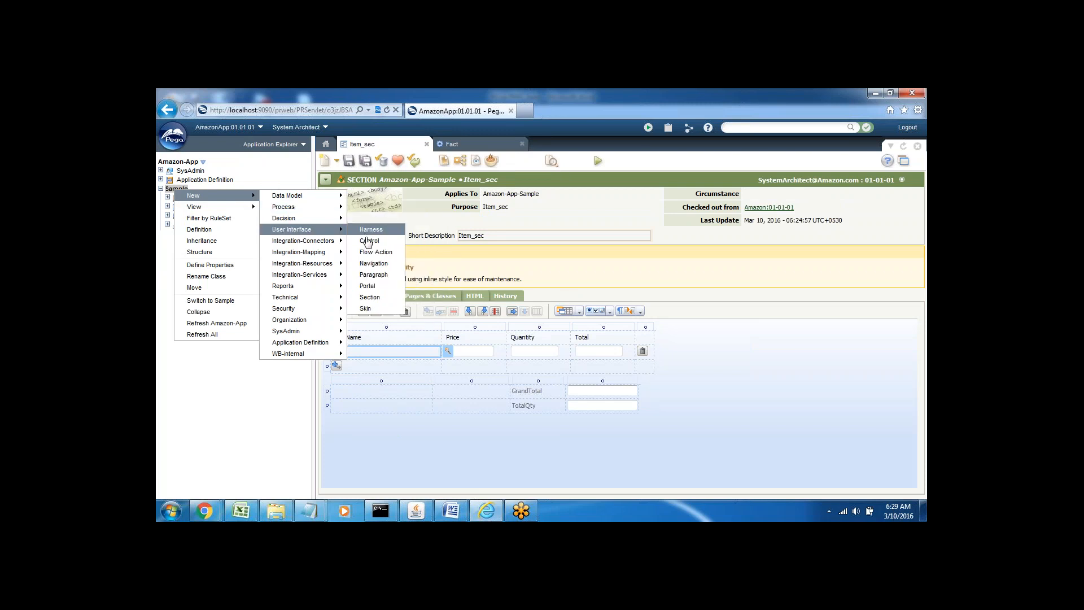
pyautogui.click(378, 252)
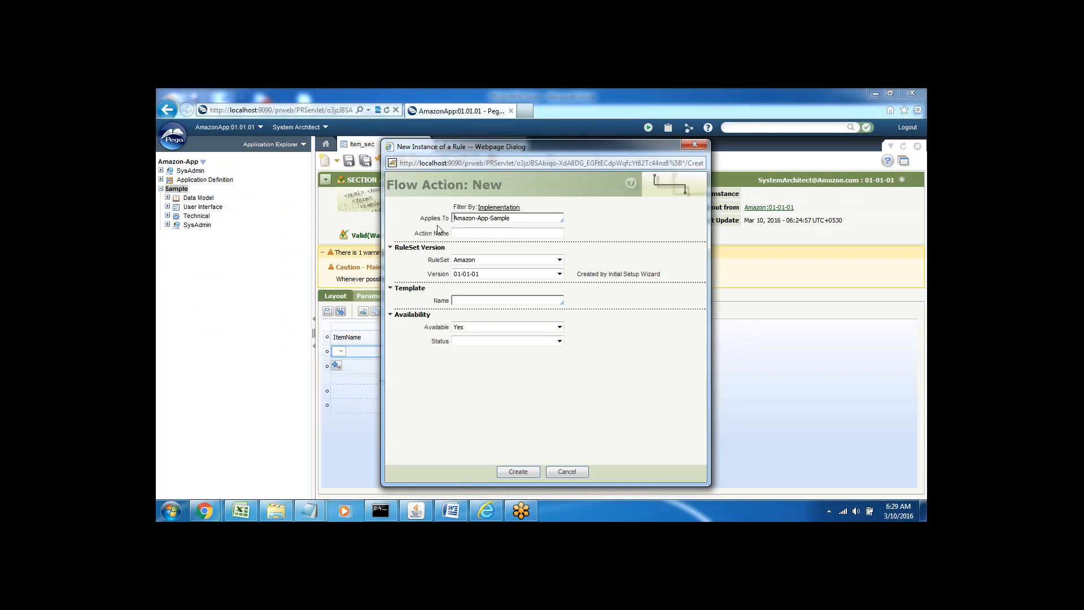
pyautogui.click(465, 231)
pyautogui.write('Item_Fa')
pyautogui.click(510, 472)
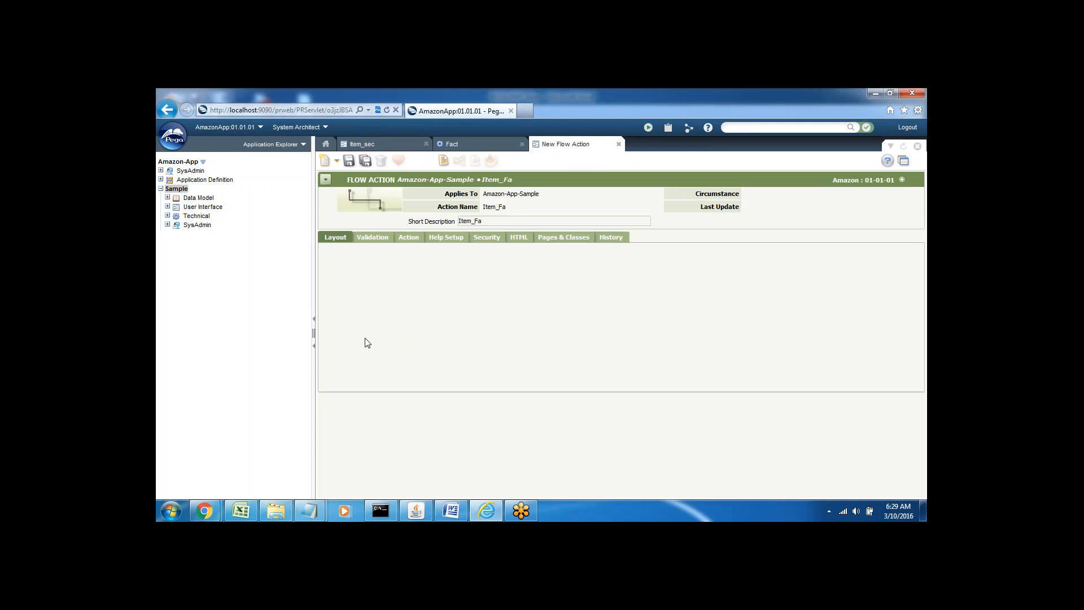
# Step: Refresh the class tree, place the Item_sec section in the Item_Fa flow action's layout, and save the flow action
pyautogui.click(167, 207)
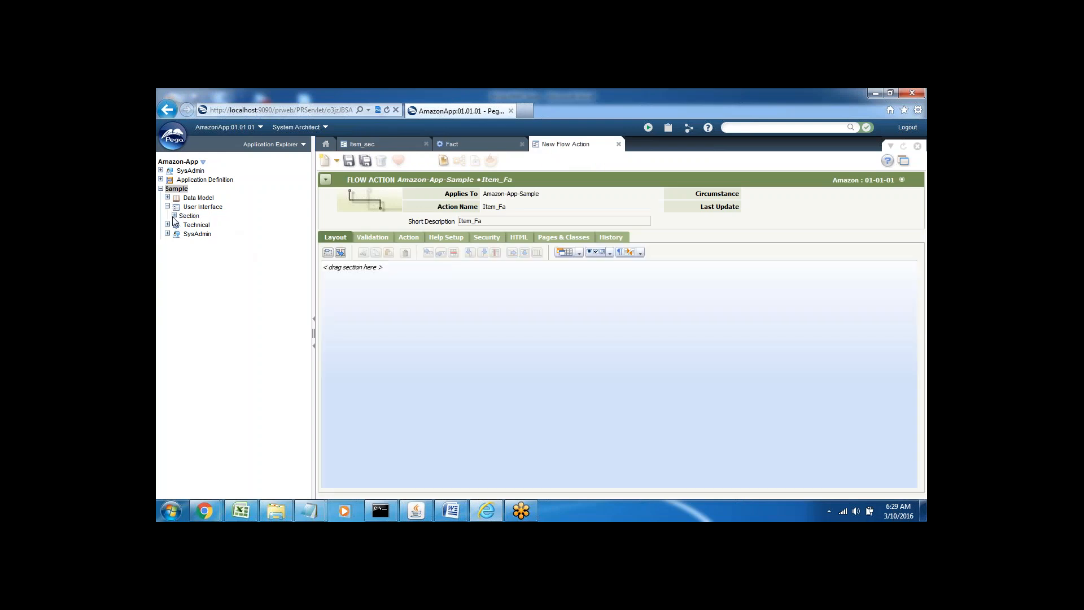
pyautogui.click(174, 216)
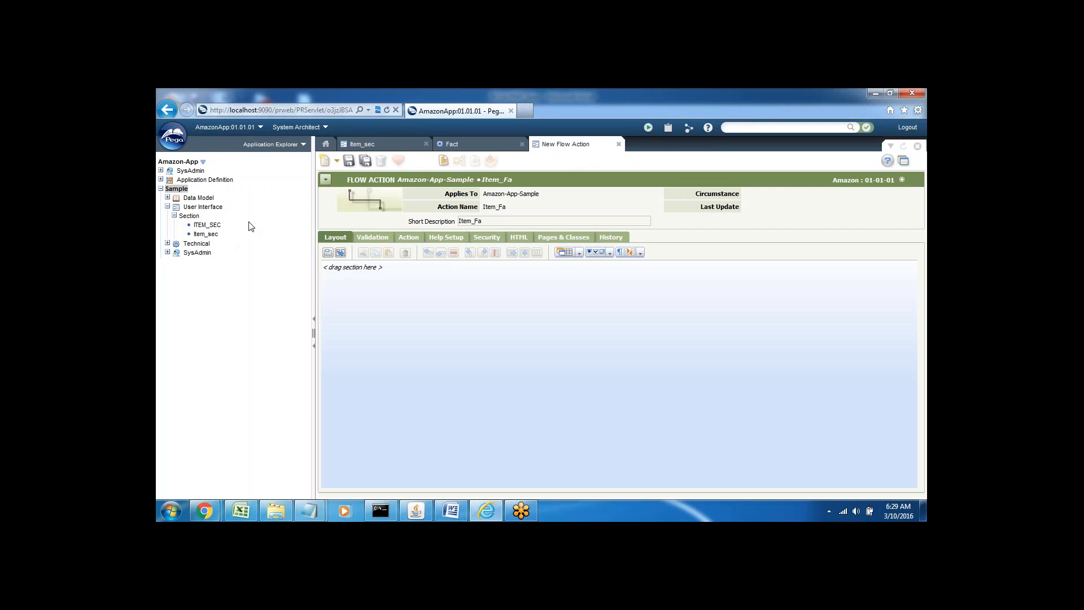
pyautogui.rightClick(249, 222)
pyautogui.click(276, 286)
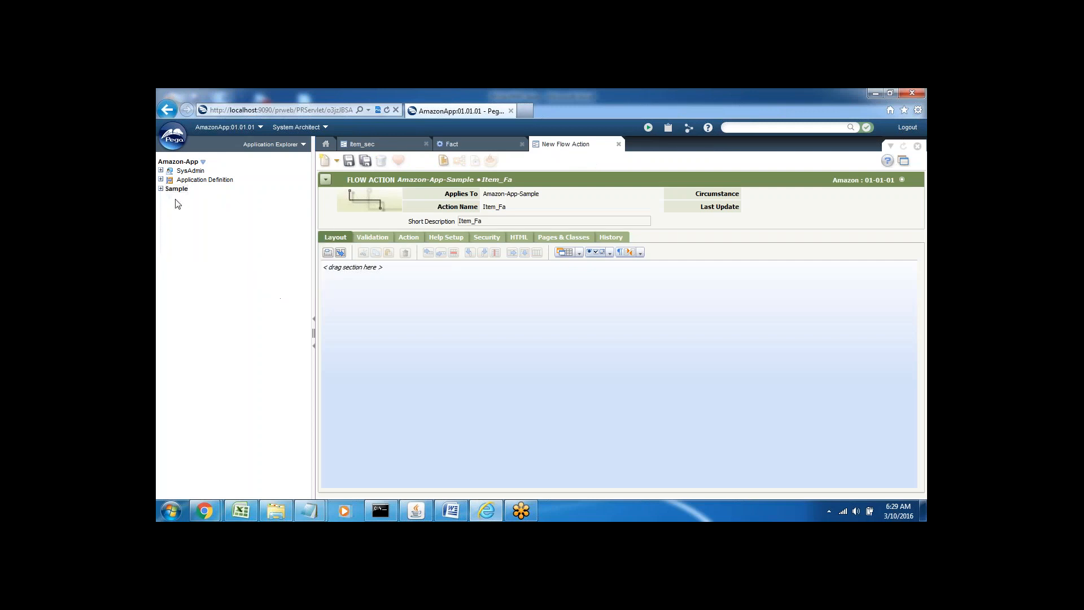
pyautogui.click(161, 189)
pyautogui.click(168, 206)
pyautogui.click(175, 216)
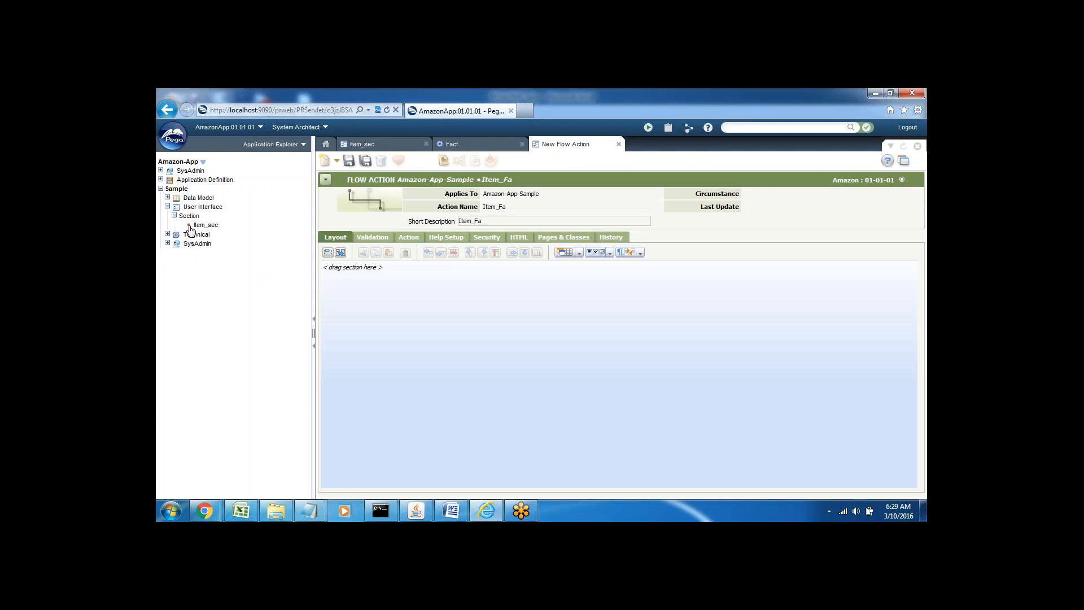
pyautogui.moveTo(191, 229); pyautogui.dragTo(346, 278)
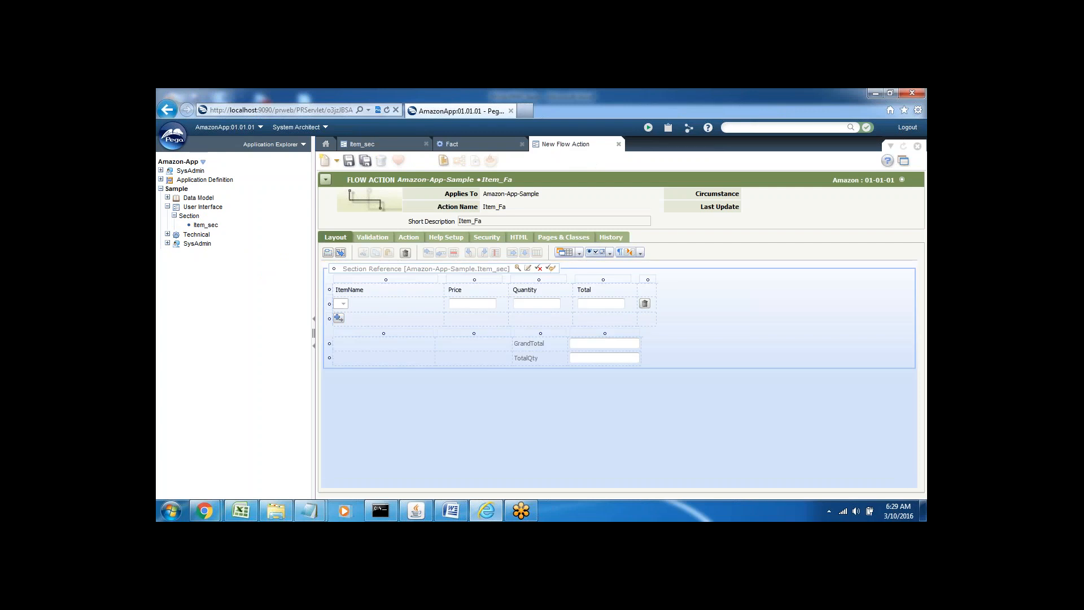
pyautogui.click(349, 163)
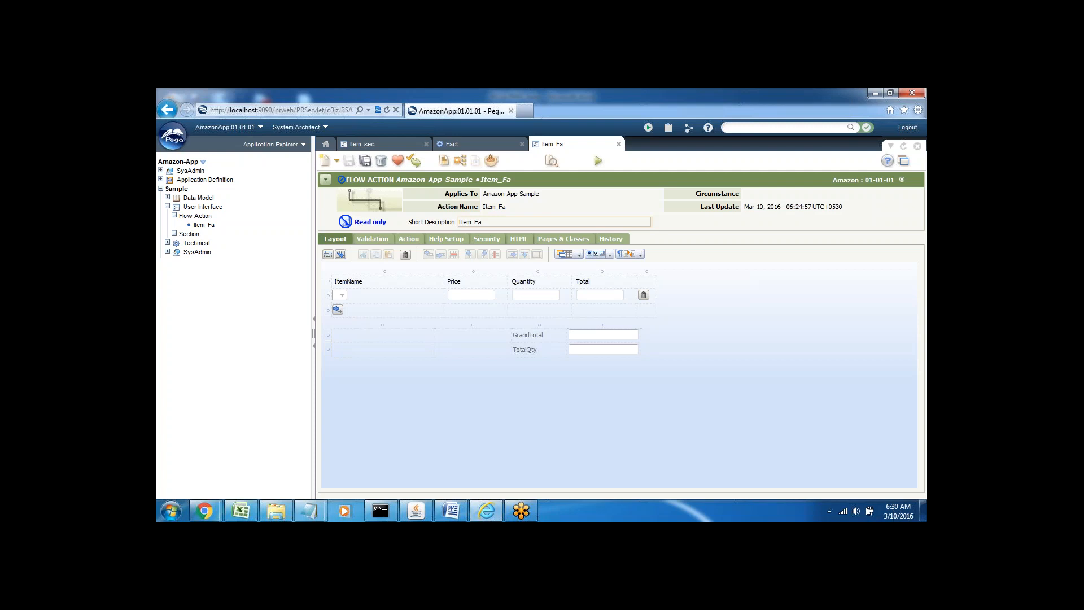
# Step: Create a new flow named Item_flow for the Sample class in ruleset Amazon, version 01-01-01
pyautogui.rightClick(174, 190)
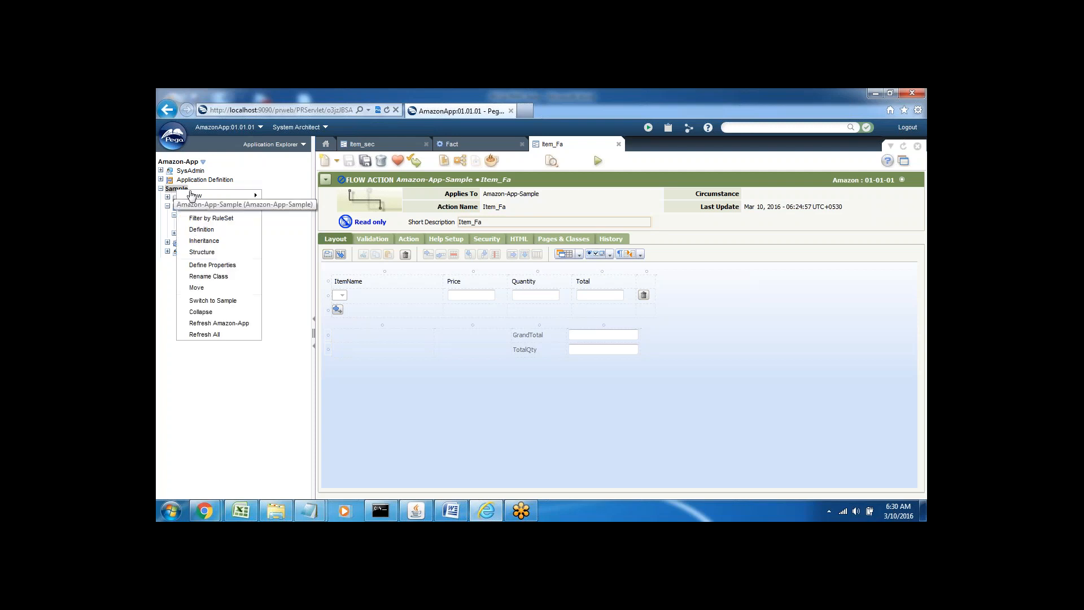
pyautogui.moveTo(238, 198)
pyautogui.moveTo(316, 207)
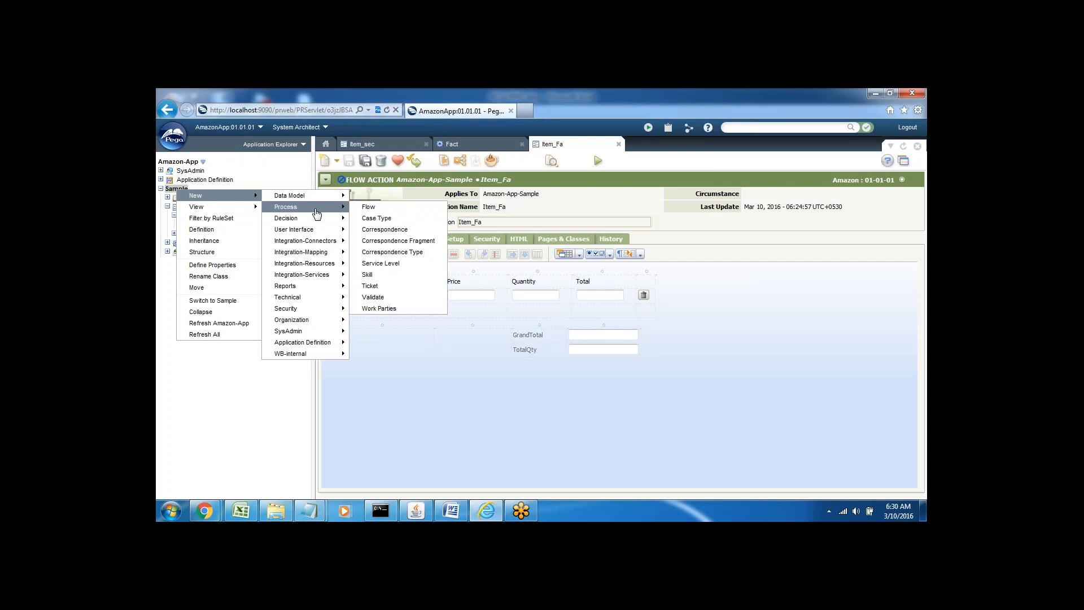
pyautogui.click(368, 207)
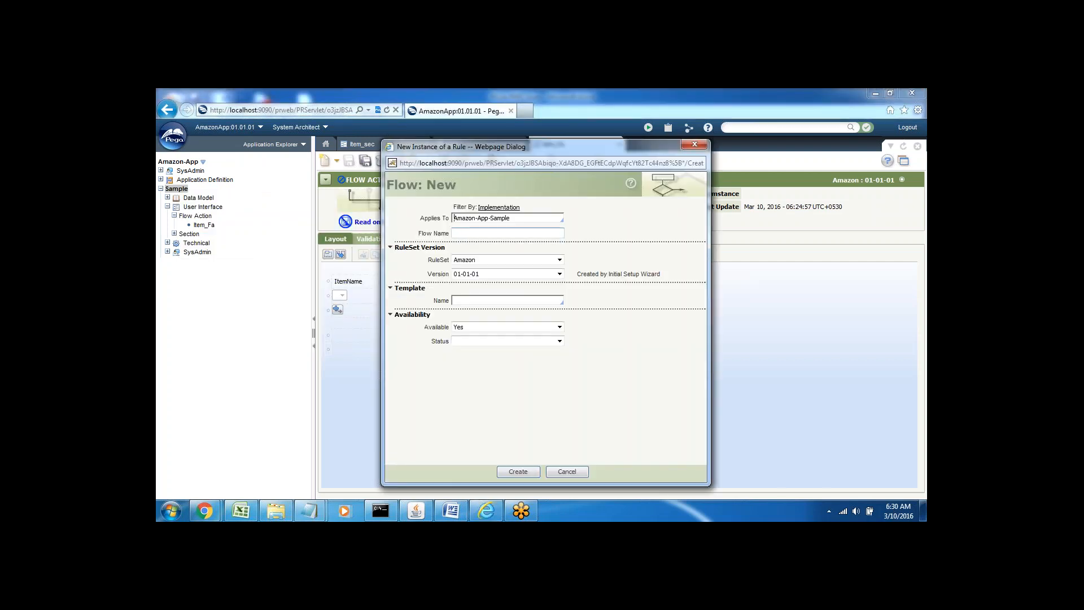
pyautogui.write('Item_flow')
pyautogui.click(518, 473)
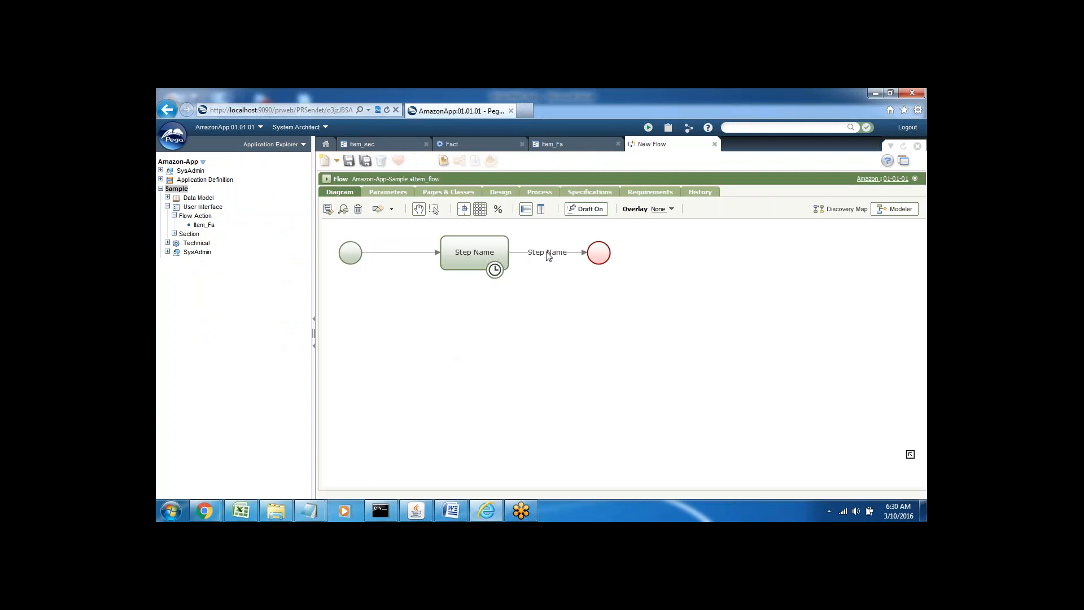
# Step: Assign the Item_Fa flow action to the connector between the assignment shape and the end shape
pyautogui.doubleClick(544, 252)
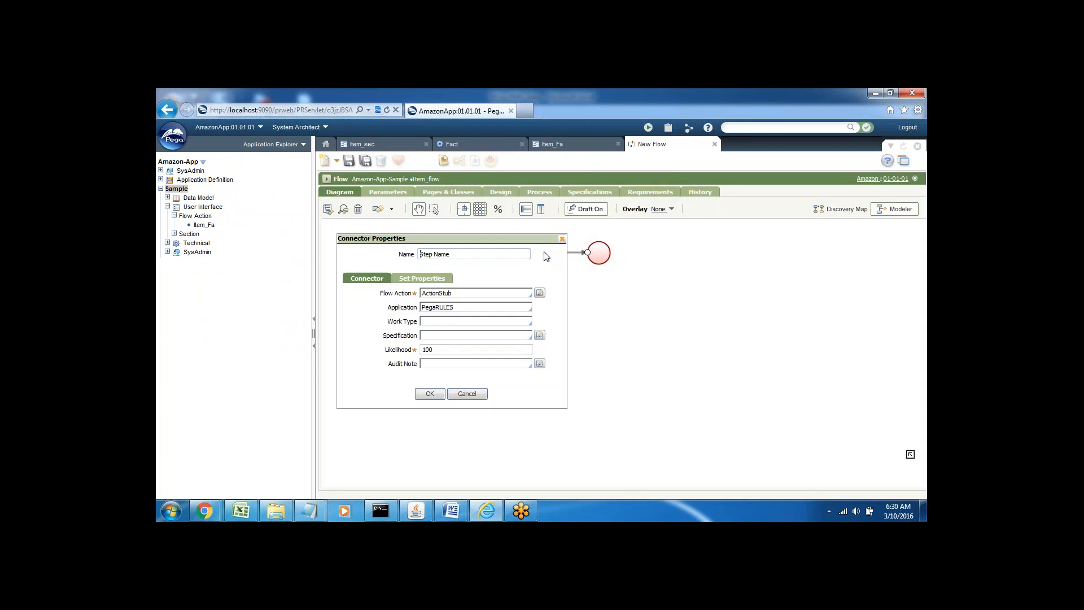
pyautogui.click(463, 292)
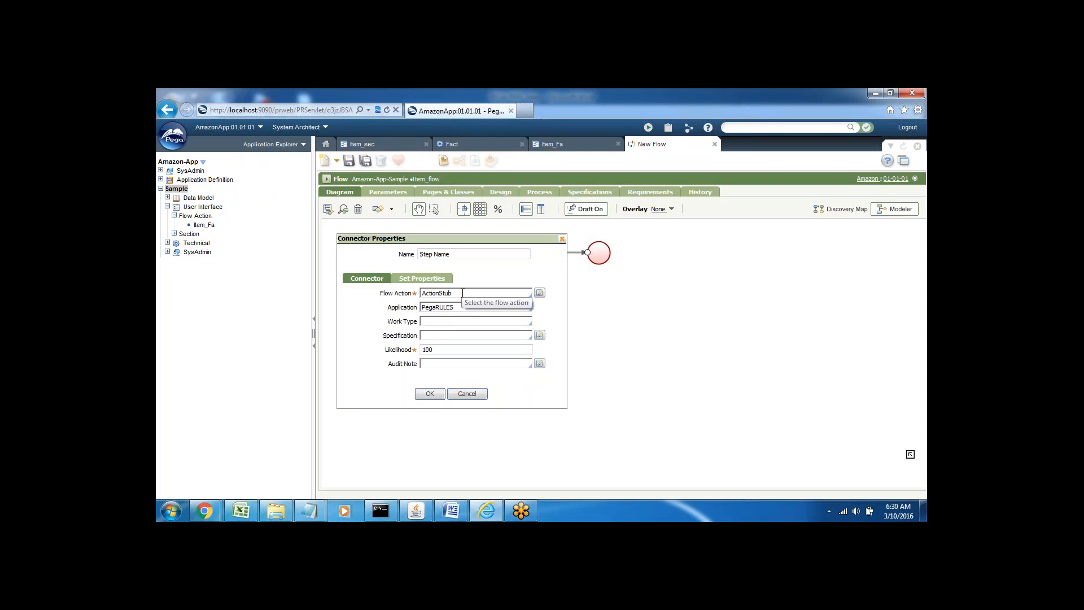
pyautogui.press('Return')
pyautogui.click(430, 395)
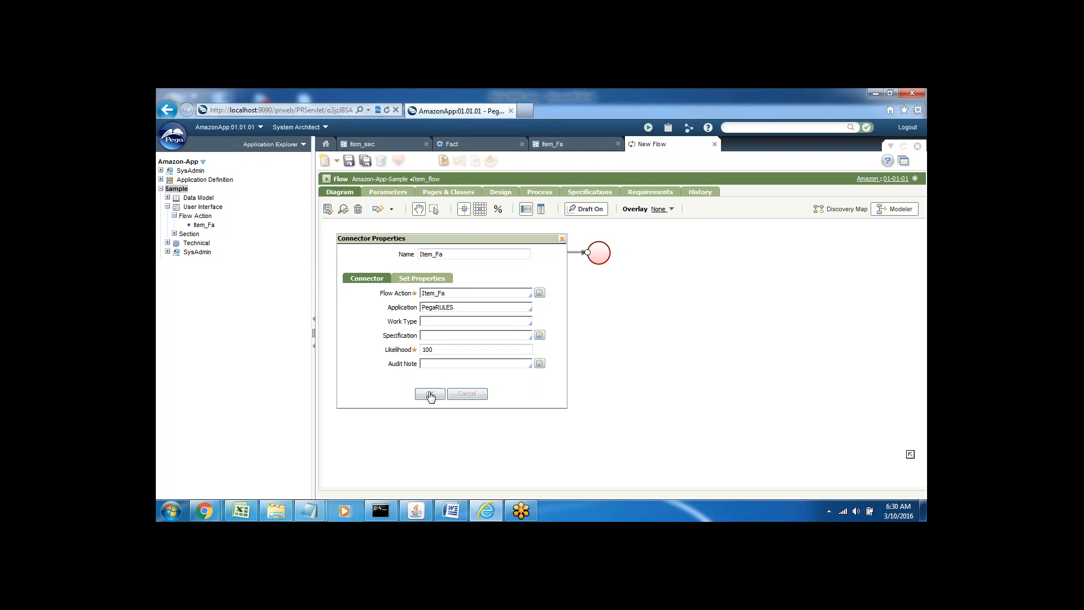
# Step: Enable Creates a new work object and Skip create harness in the flow's process settings, and save the flow
pyautogui.click(541, 193)
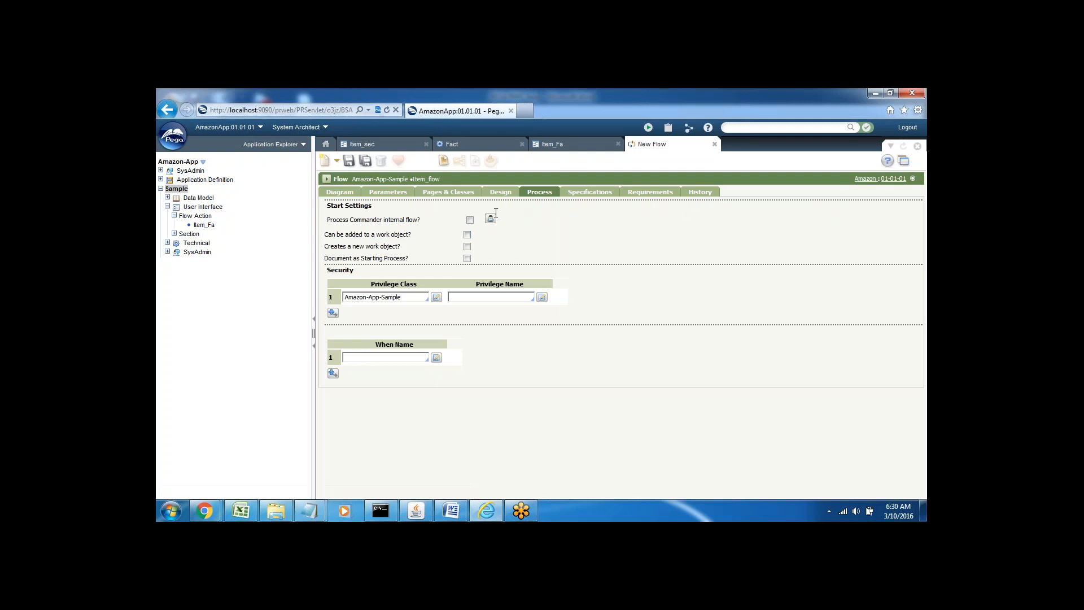
pyautogui.click(468, 248)
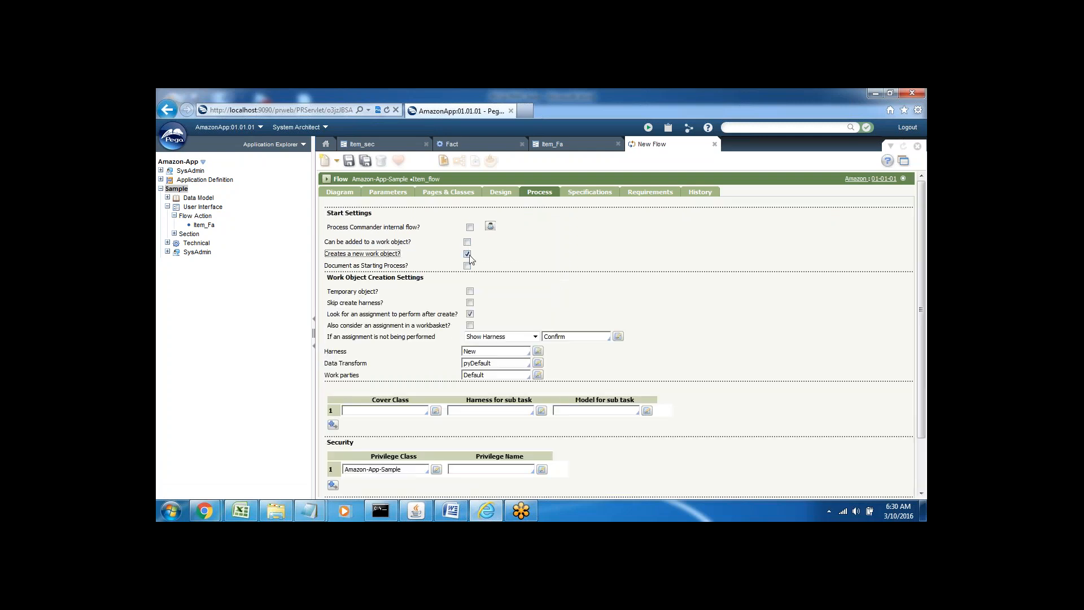
pyautogui.click(471, 304)
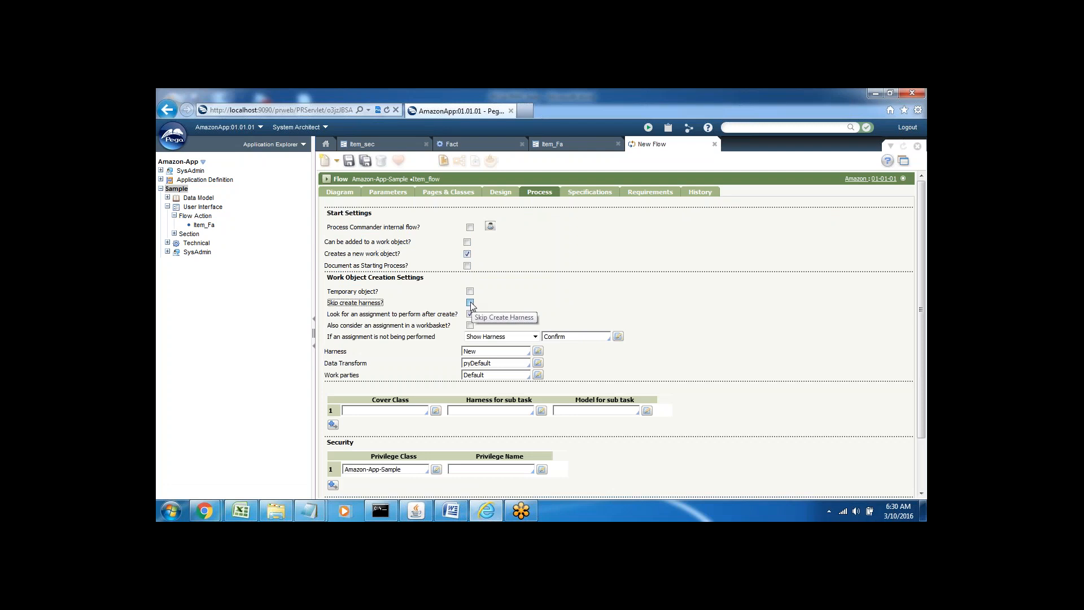
pyautogui.click(349, 161)
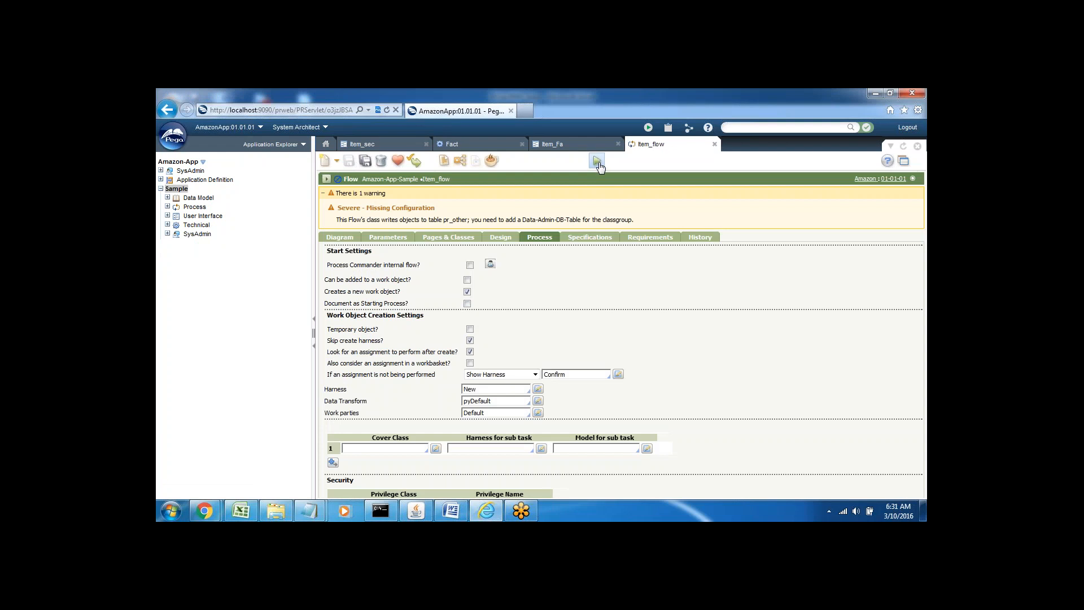
# Step: Run Item_flow and add a first item row with Item2 chosen as its ItemName
pyautogui.click(597, 161)
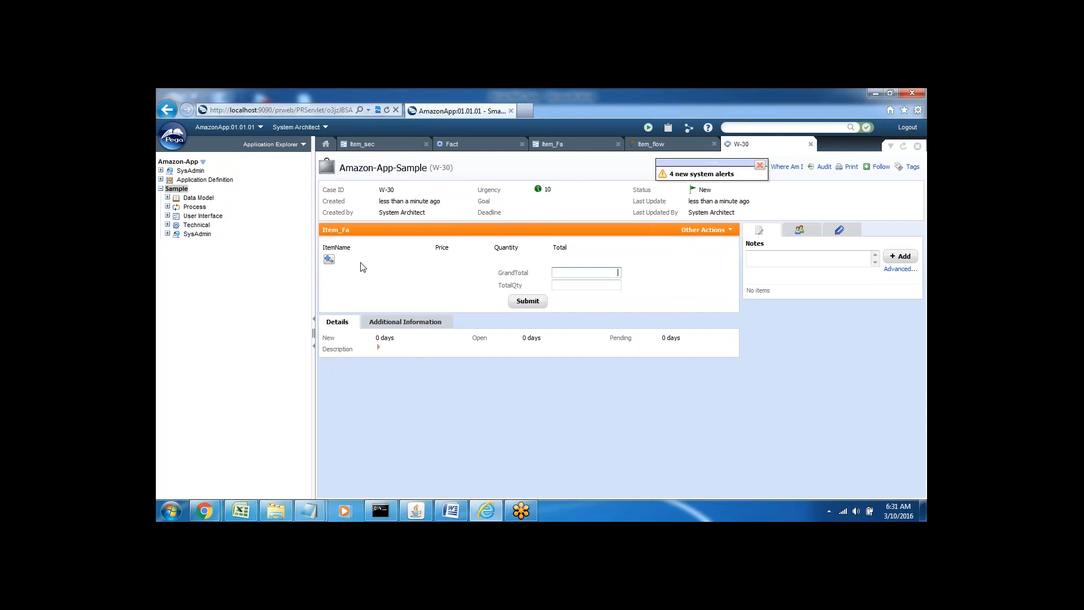
pyautogui.click(329, 260)
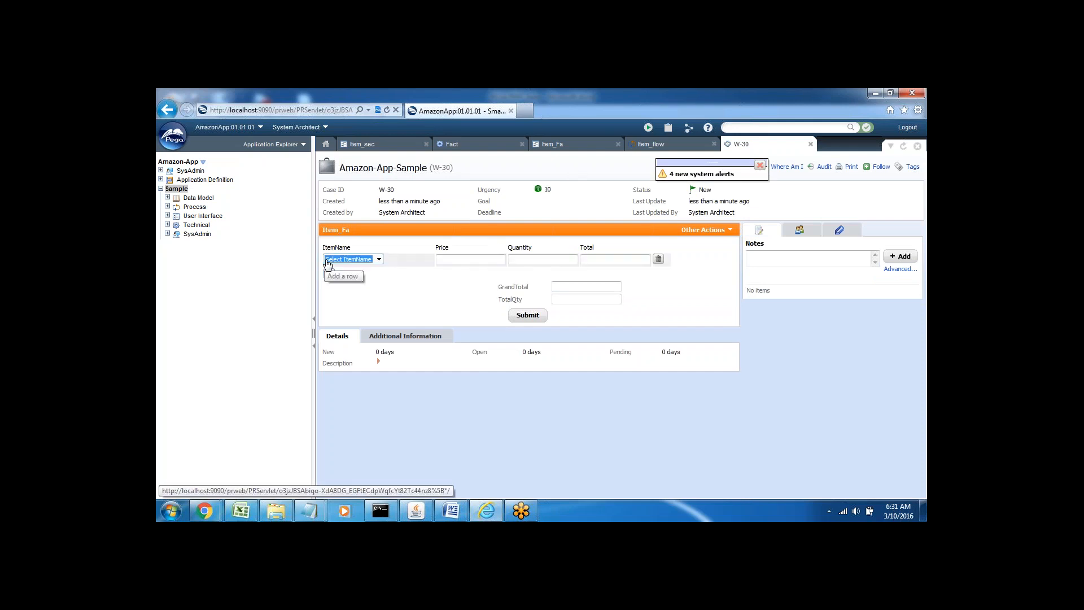
pyautogui.click(378, 259)
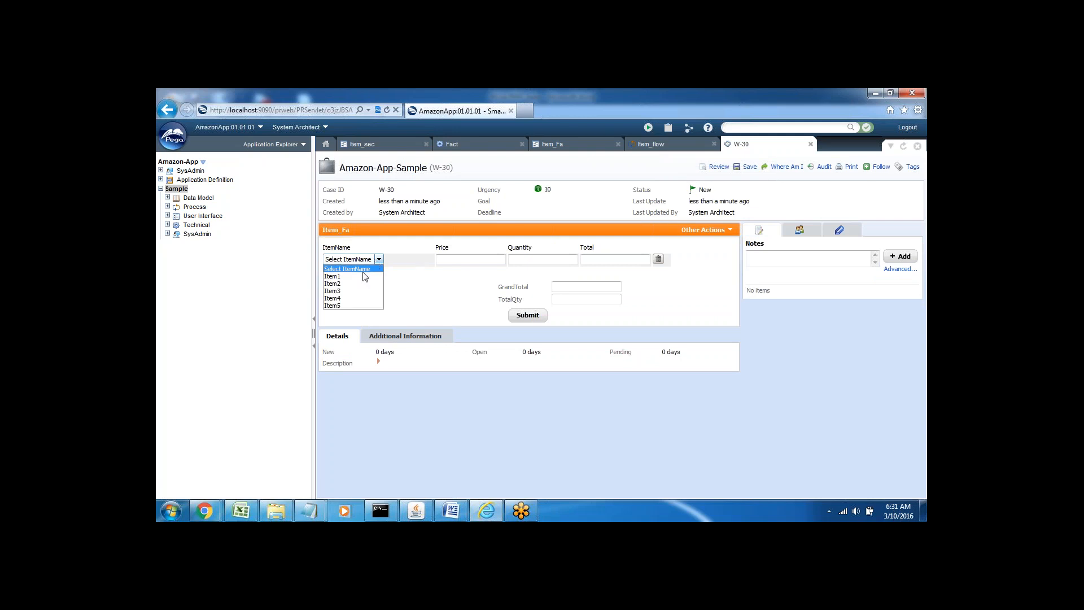
pyautogui.click(342, 284)
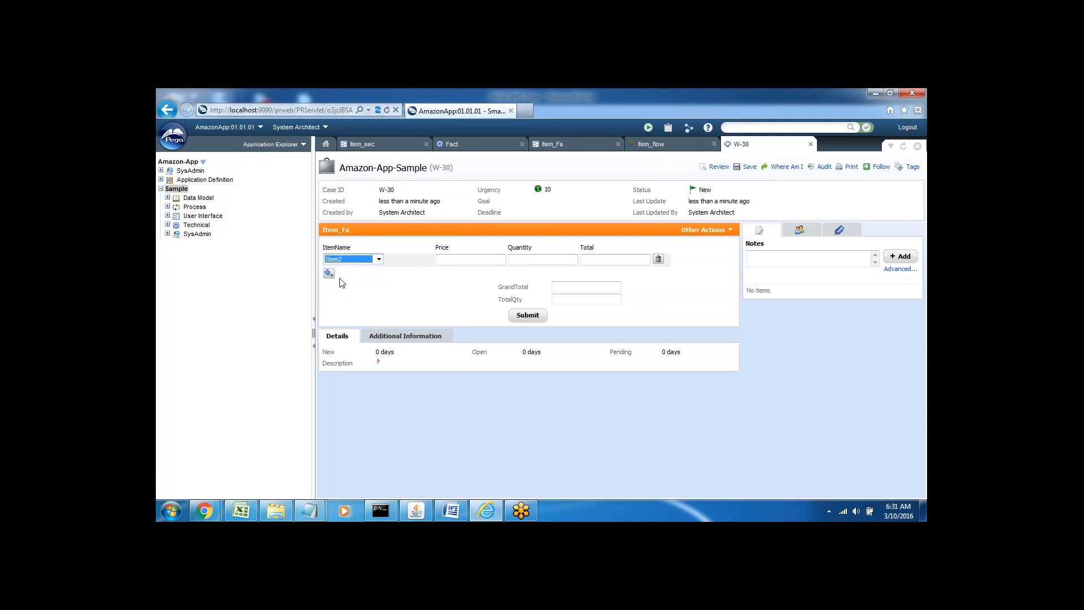
# Step: Add two more item rows, choosing Item5 for the second row and Item4 for the third
pyautogui.click(330, 275)
pyautogui.click(353, 275)
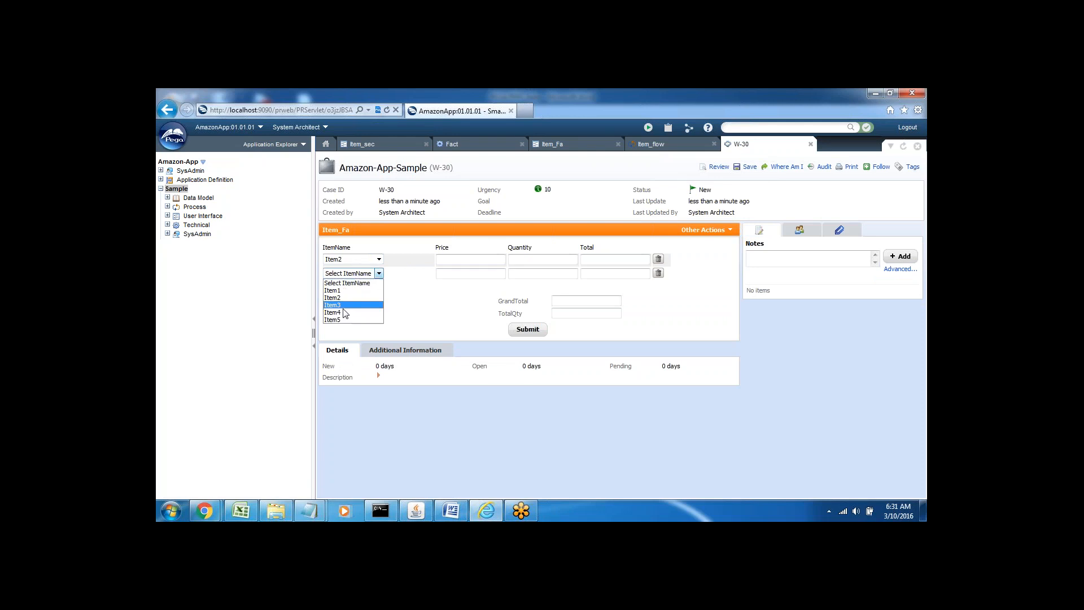
pyautogui.click(341, 317)
pyautogui.click(374, 277)
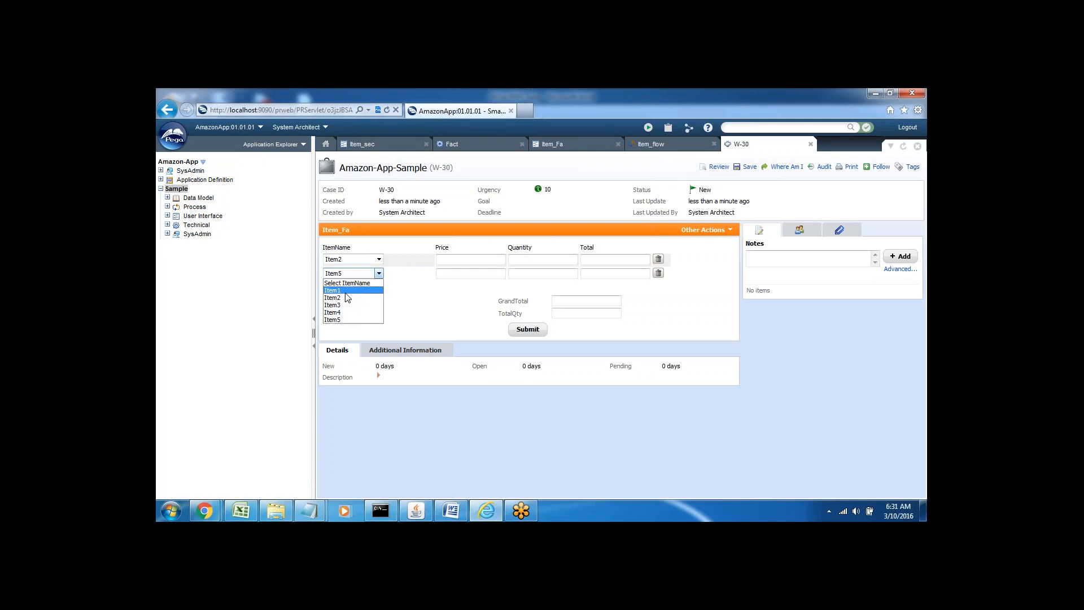
pyautogui.click(405, 306)
pyautogui.click(329, 288)
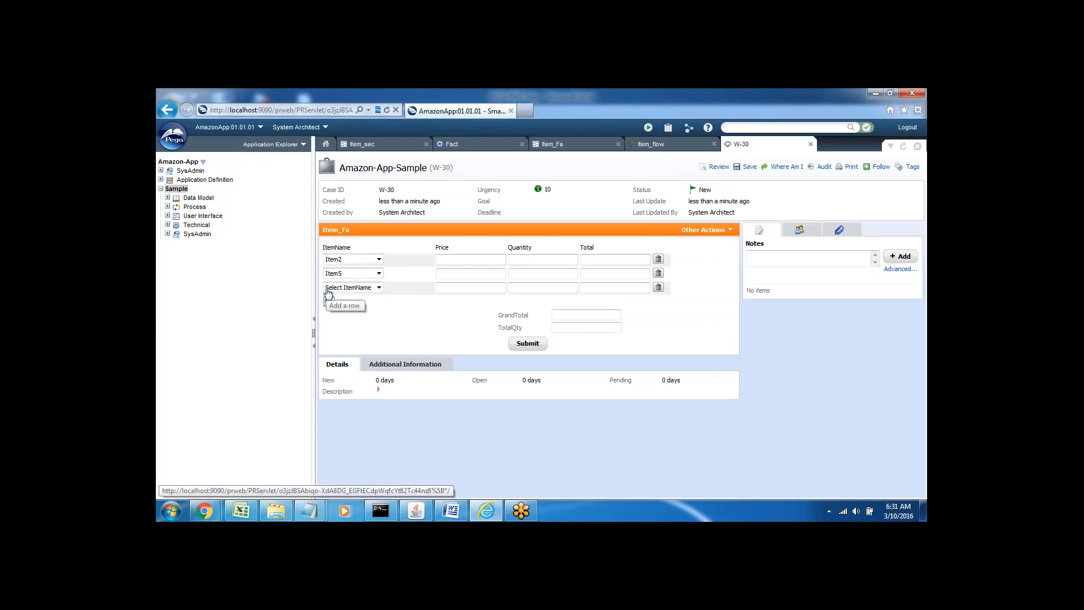
pyautogui.click(357, 287)
pyautogui.click(347, 327)
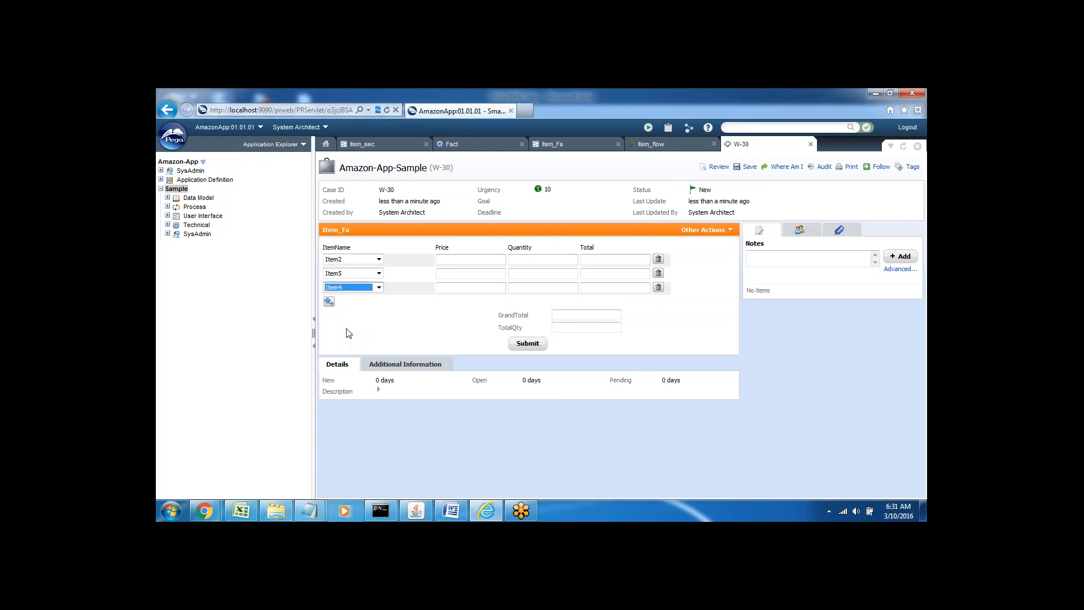
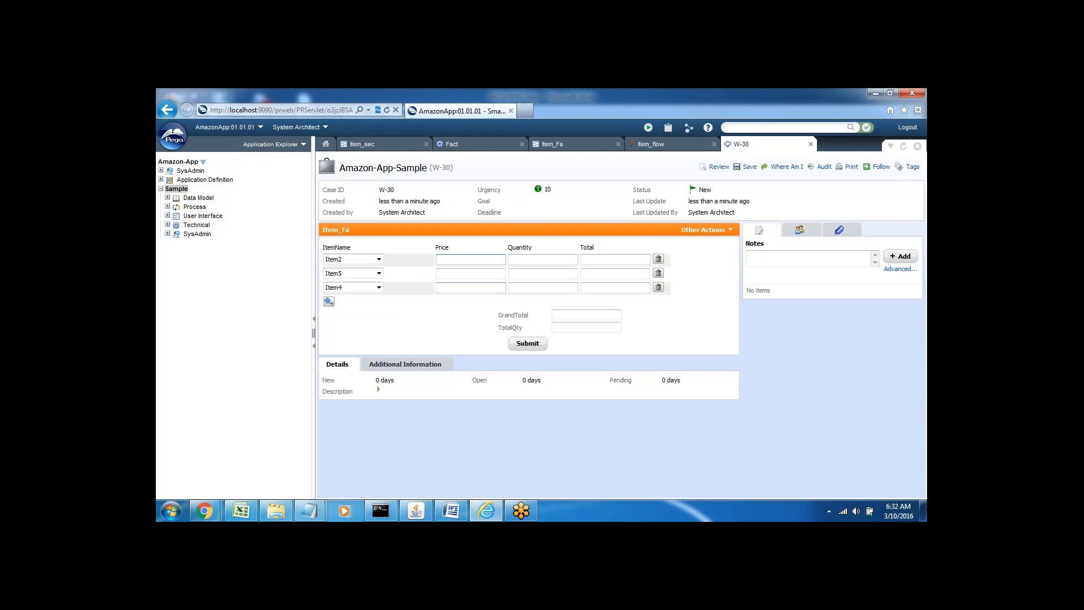
# Step: Switch to the Word notes, add the line "Static cond- Decision table" below "Check out", and return to the Pega work item
pyautogui.click(460, 274)
pyautogui.click(451, 512)
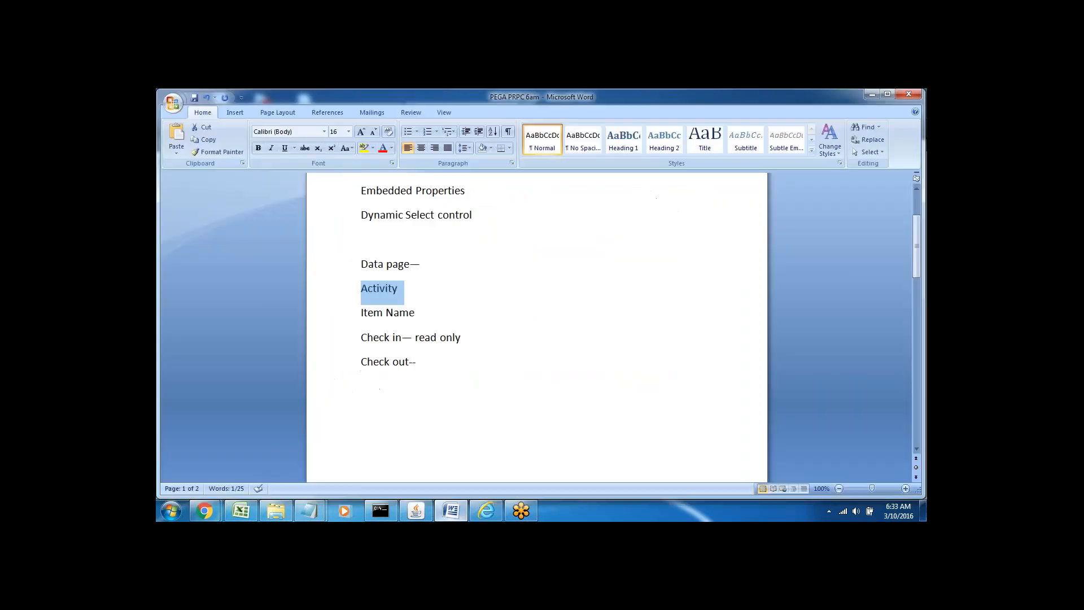
pyautogui.click(438, 371)
pyautogui.press('Return')
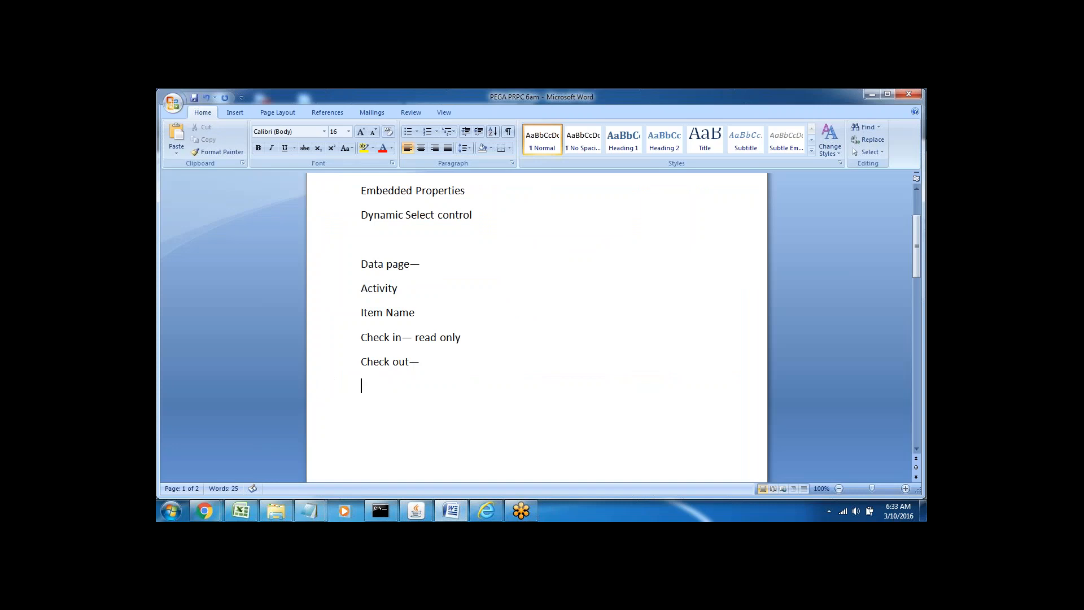
pyautogui.write('Static cond- Decision table')
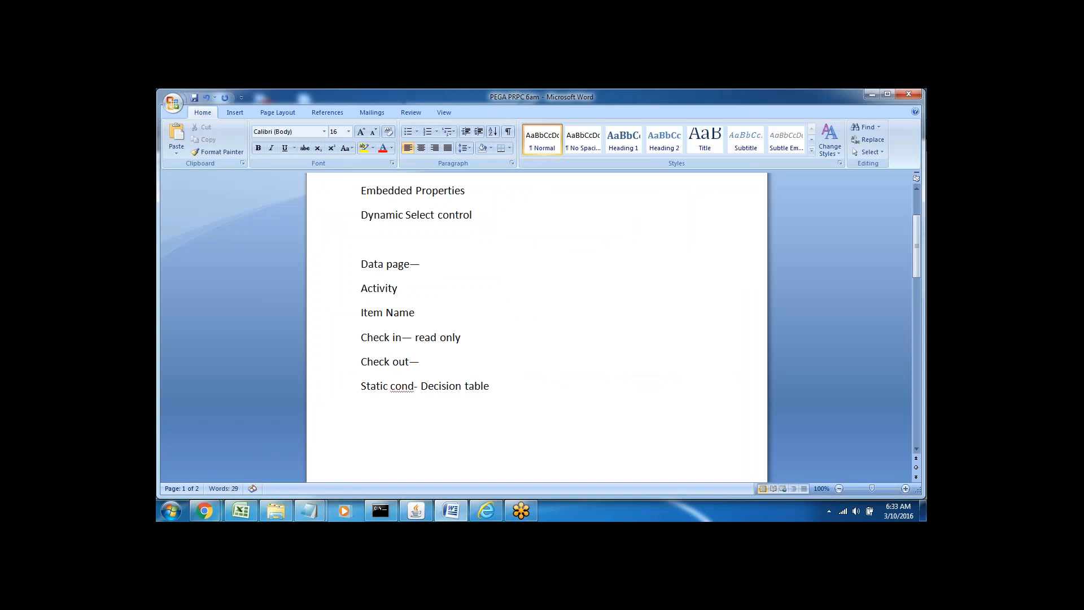
pyautogui.hotkey('alt', 'Tab')
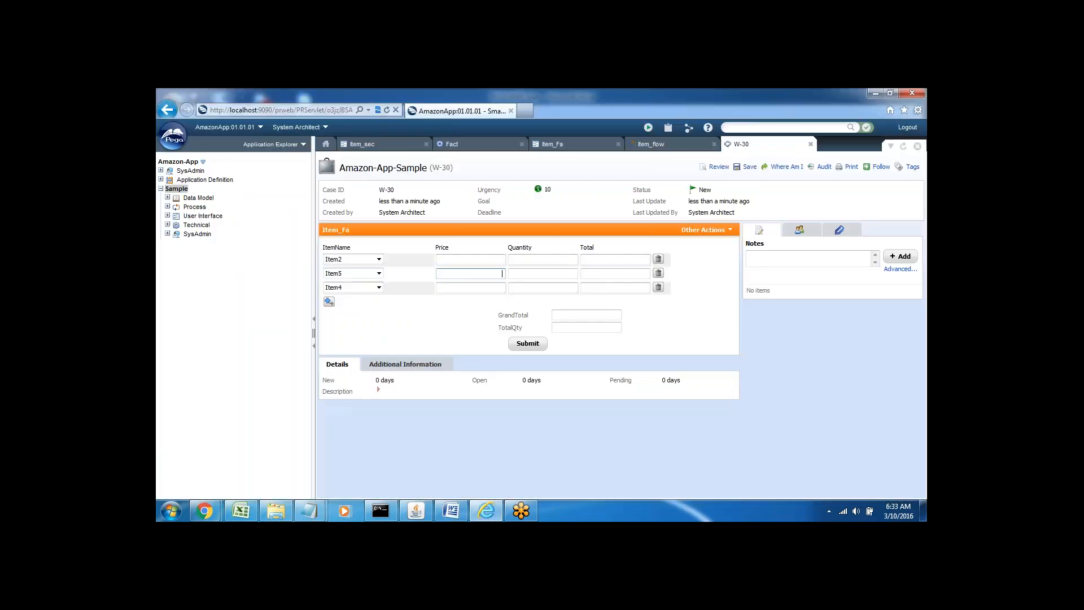
pyautogui.click(449, 261)
pyautogui.click(543, 258)
pyautogui.click(605, 260)
pyautogui.click(528, 257)
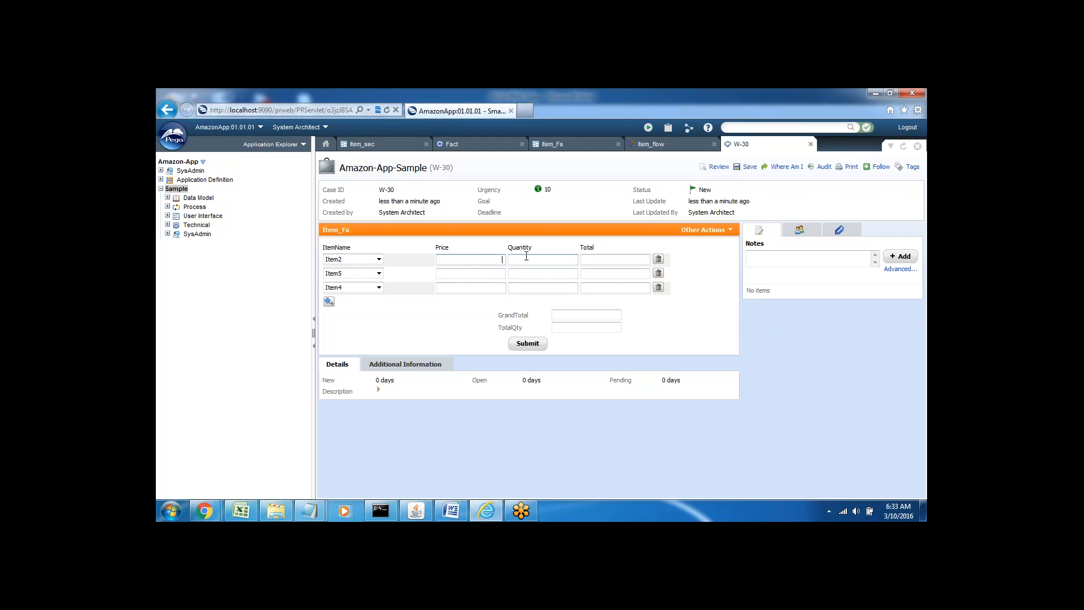
# Step: Review the item form's Price, Total, GrandTotal and TotalQty fields, and check the decision table note in the Word document
pyautogui.click(603, 262)
pyautogui.click(565, 316)
pyautogui.click(575, 330)
pyautogui.click(458, 258)
pyautogui.click(451, 511)
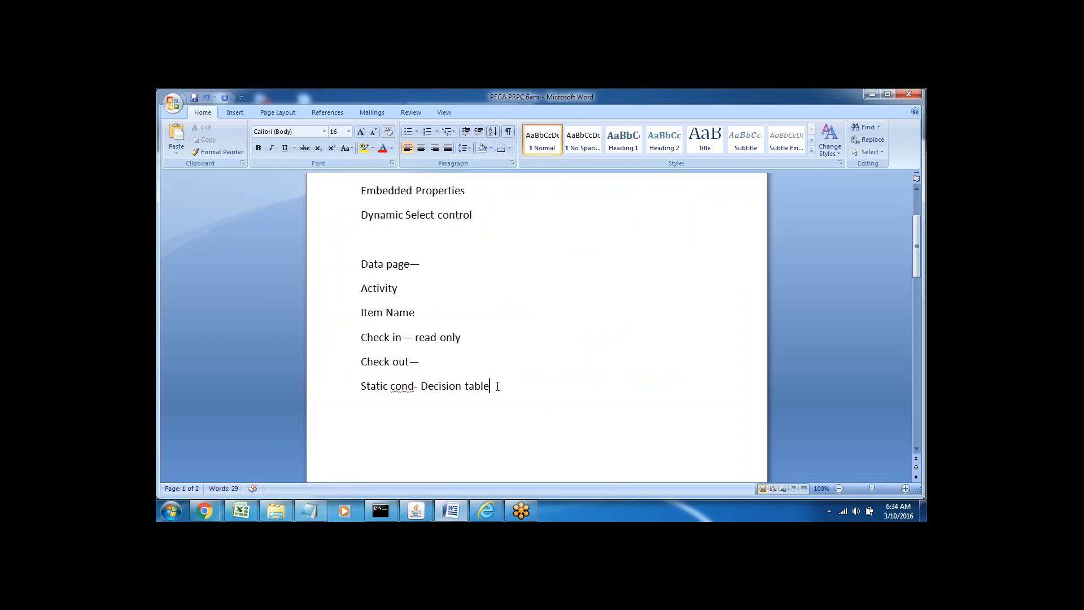
pyautogui.click(453, 514)
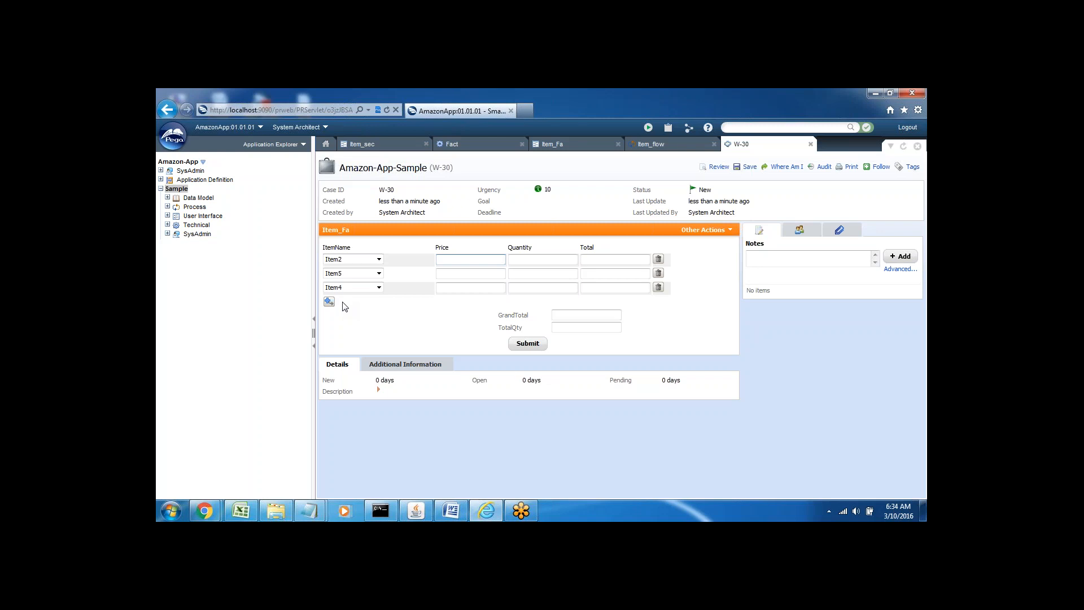
# Step: Refresh the Application Explorer and show the data model properties of the Amazon-Data-Product class
pyautogui.rightClick(225, 269)
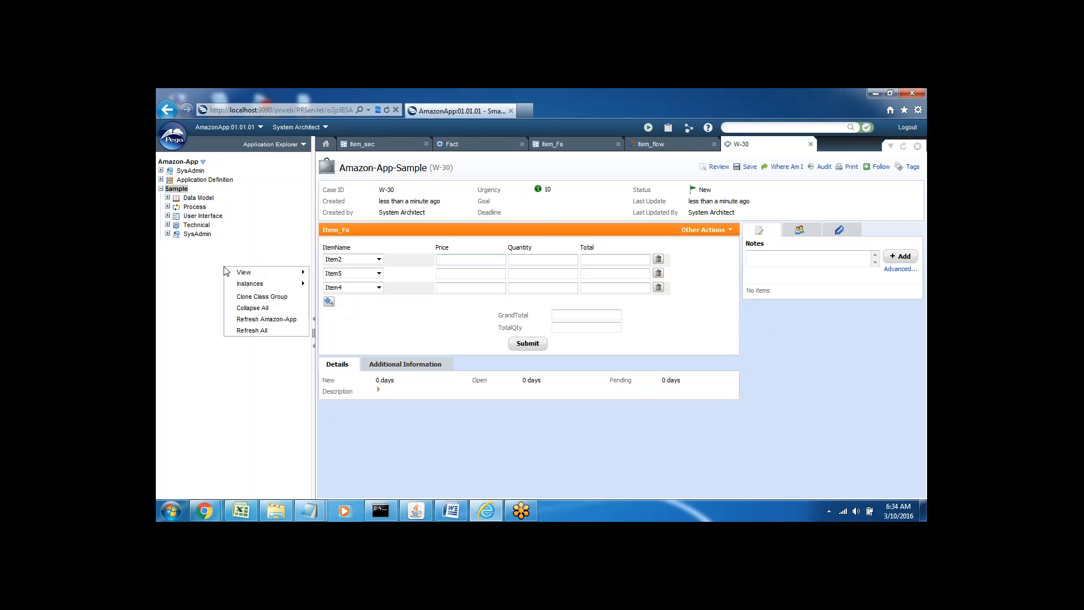
pyautogui.click(258, 331)
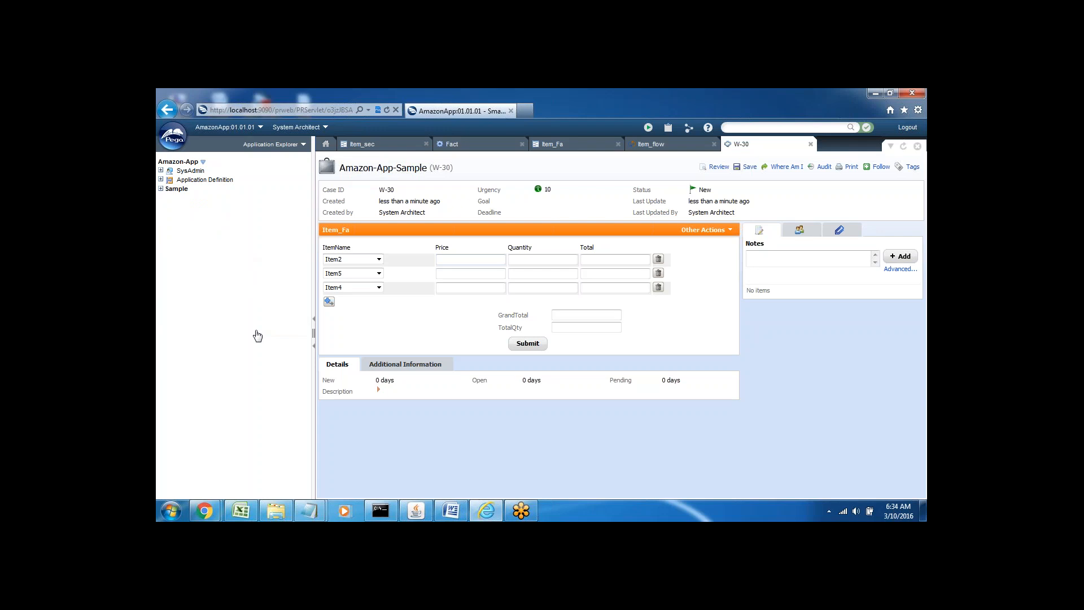
pyautogui.click(203, 163)
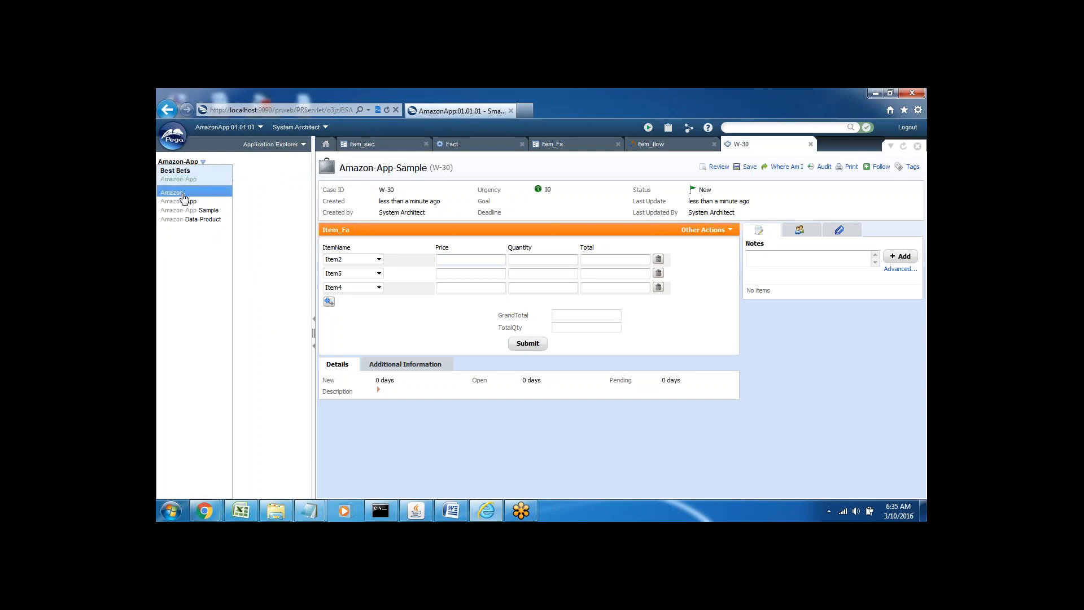
pyautogui.click(188, 223)
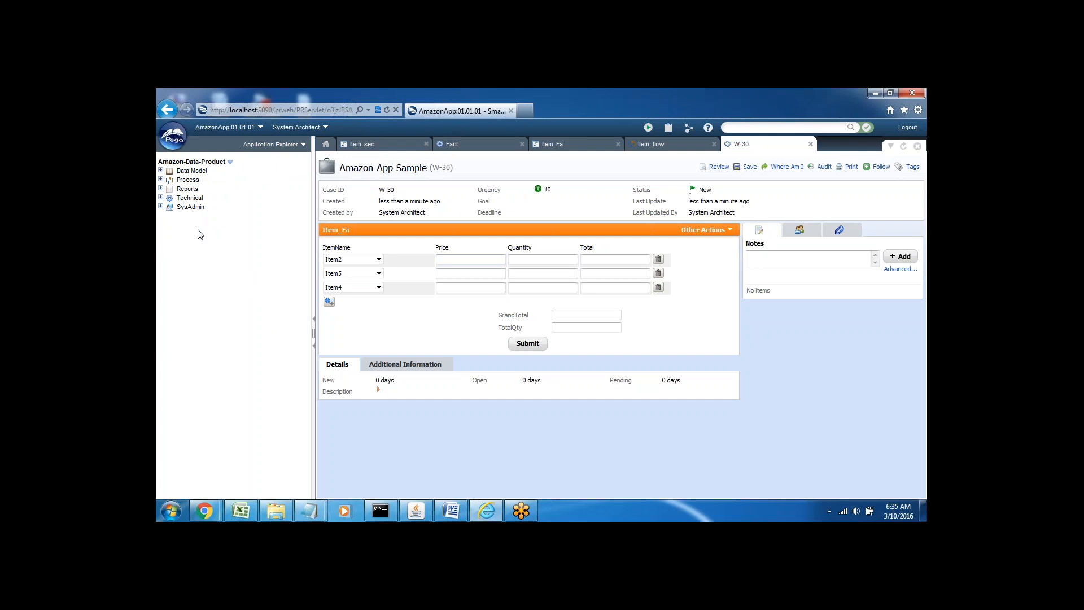
pyautogui.click(161, 170)
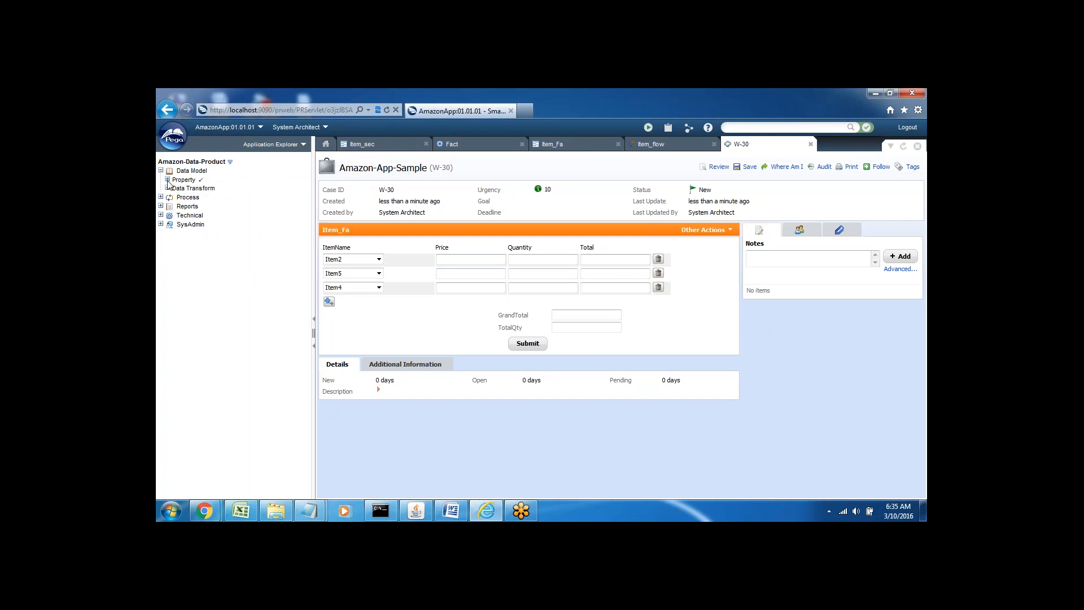
pyautogui.click(168, 179)
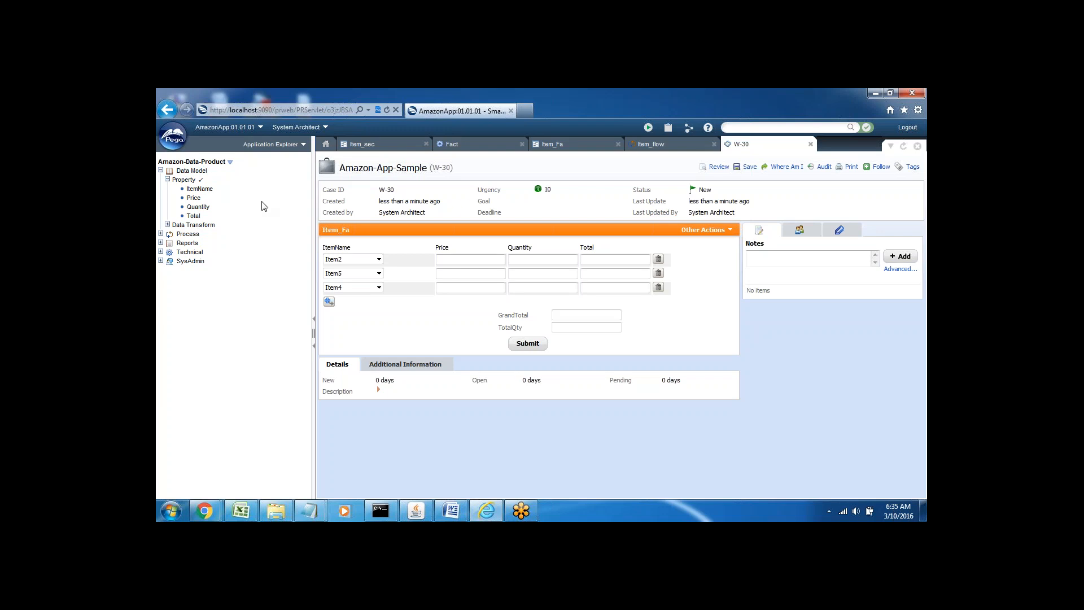
# Step: Create a decision table named Price_Chart that applies to the Amazon-Data-Product class
pyautogui.rightClick(189, 164)
pyautogui.moveTo(266, 167)
pyautogui.moveTo(330, 168)
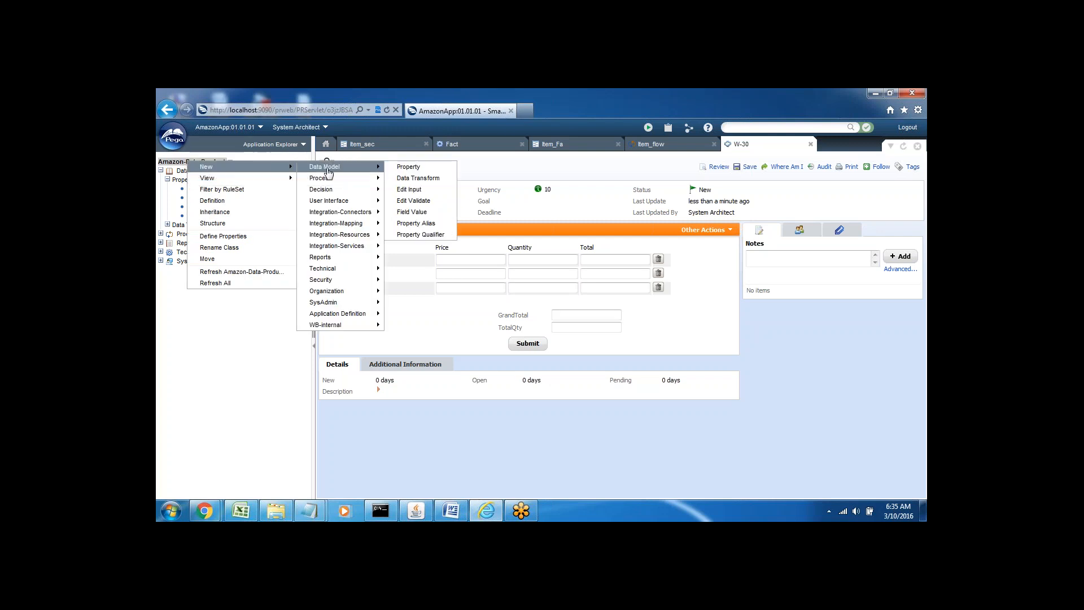
pyautogui.moveTo(353, 190)
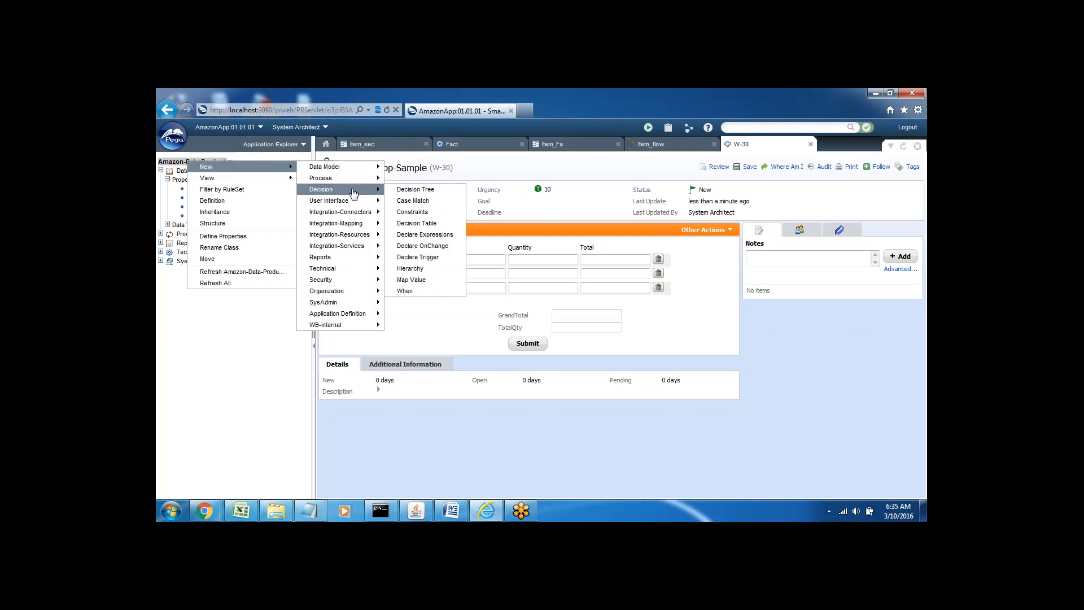
pyautogui.click(426, 224)
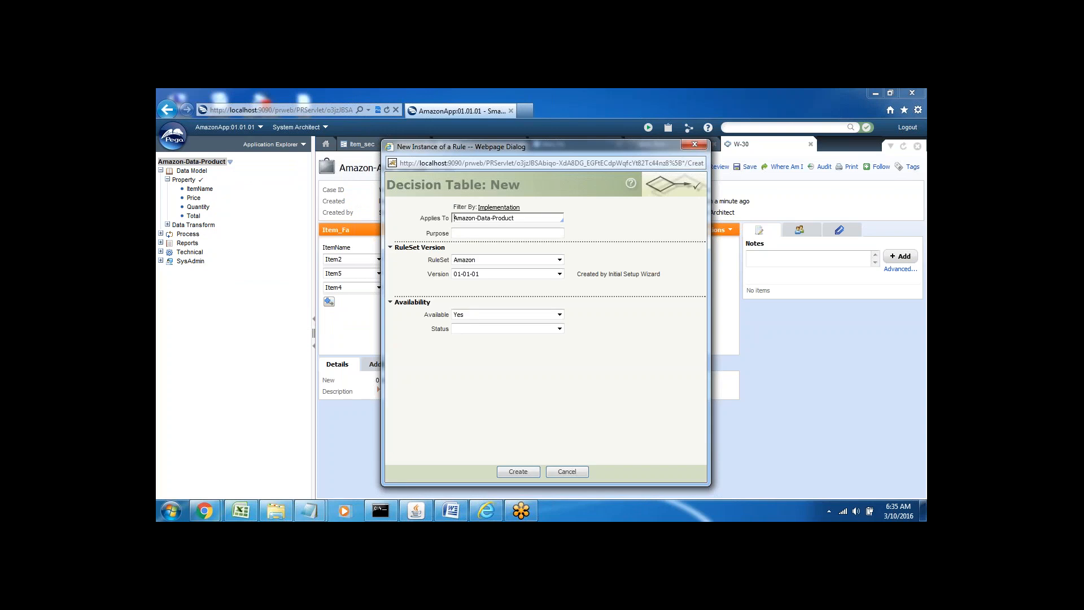
pyautogui.click(462, 235)
pyautogui.write('Price_Chart')
pyautogui.click(518, 472)
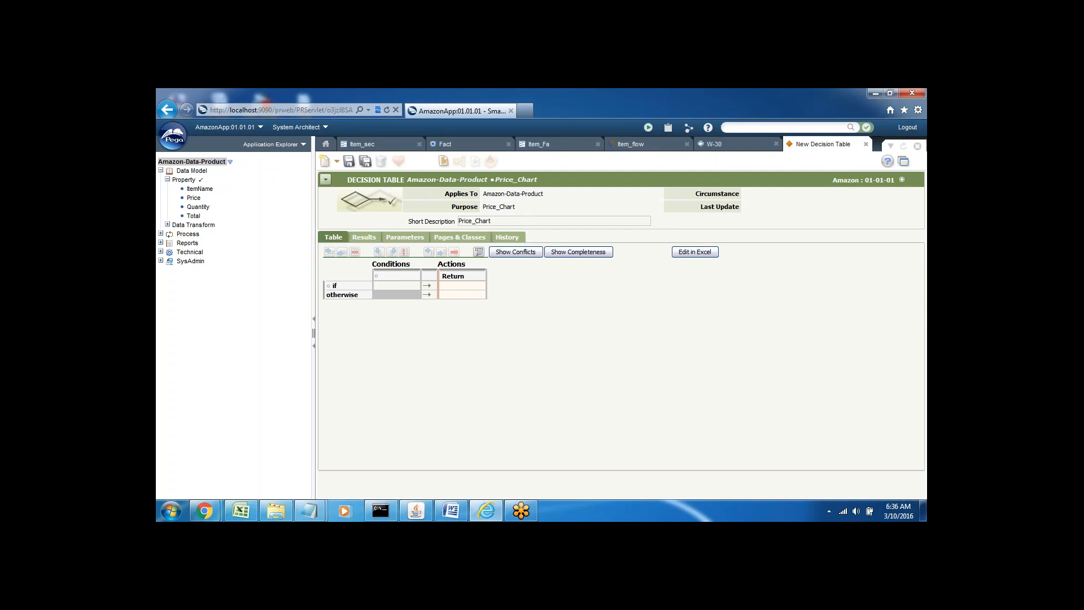
# Step: Set the decision table's condition column to the ItemName property, keeping the = operator
pyautogui.click(387, 281)
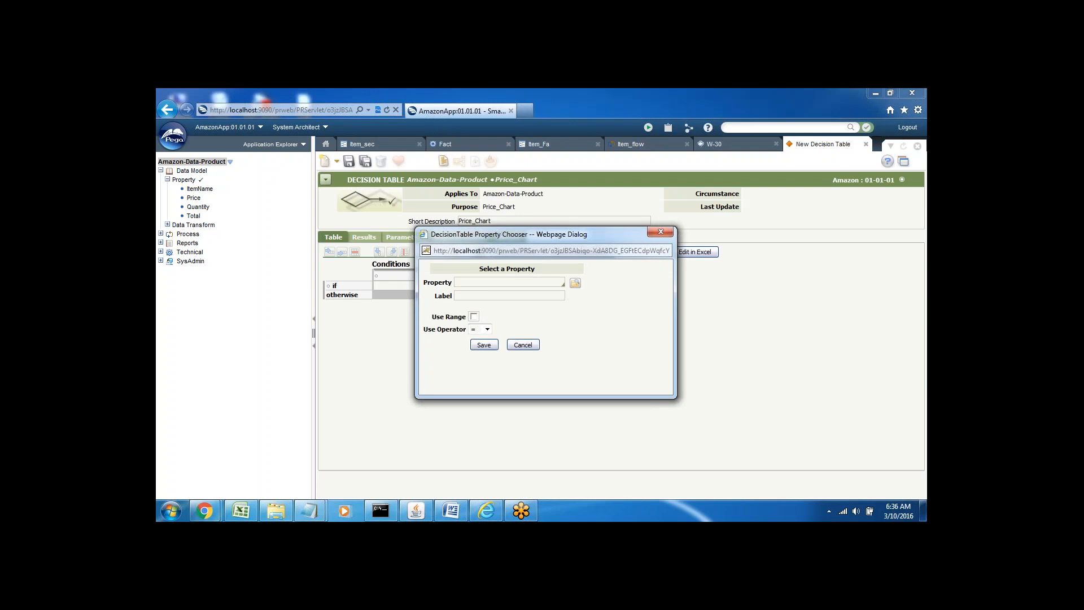
pyautogui.click(661, 232)
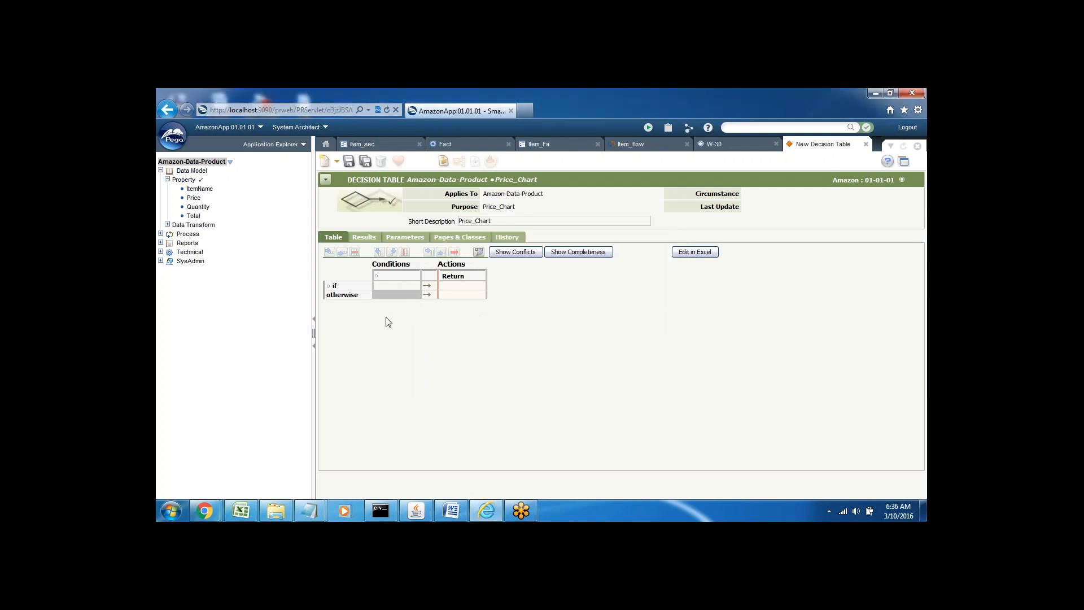
pyautogui.click(385, 280)
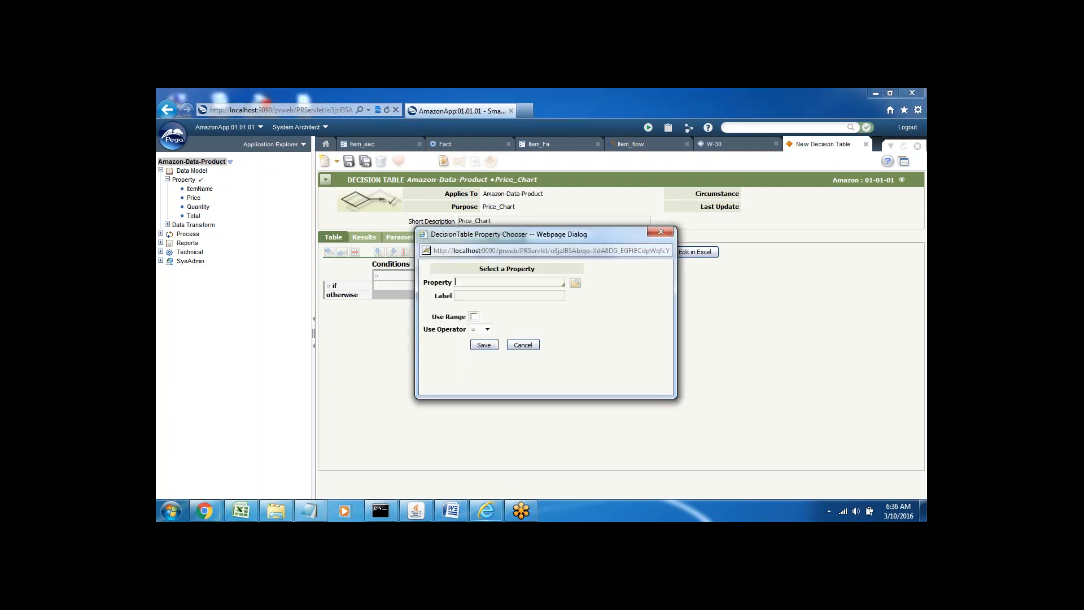
pyautogui.click(471, 279)
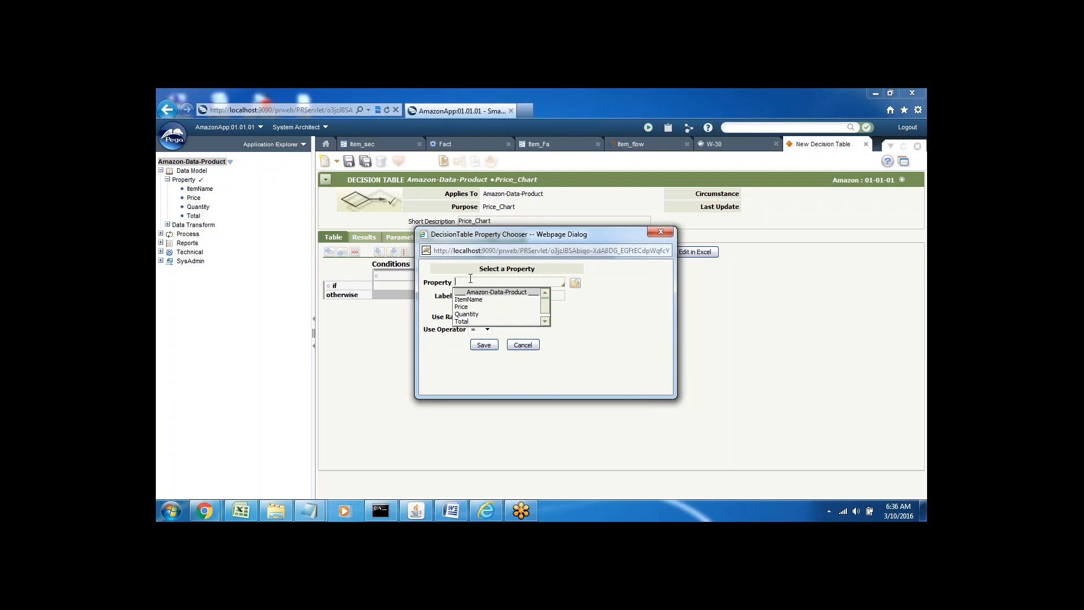
pyautogui.press('Down')
pyautogui.press('Return')
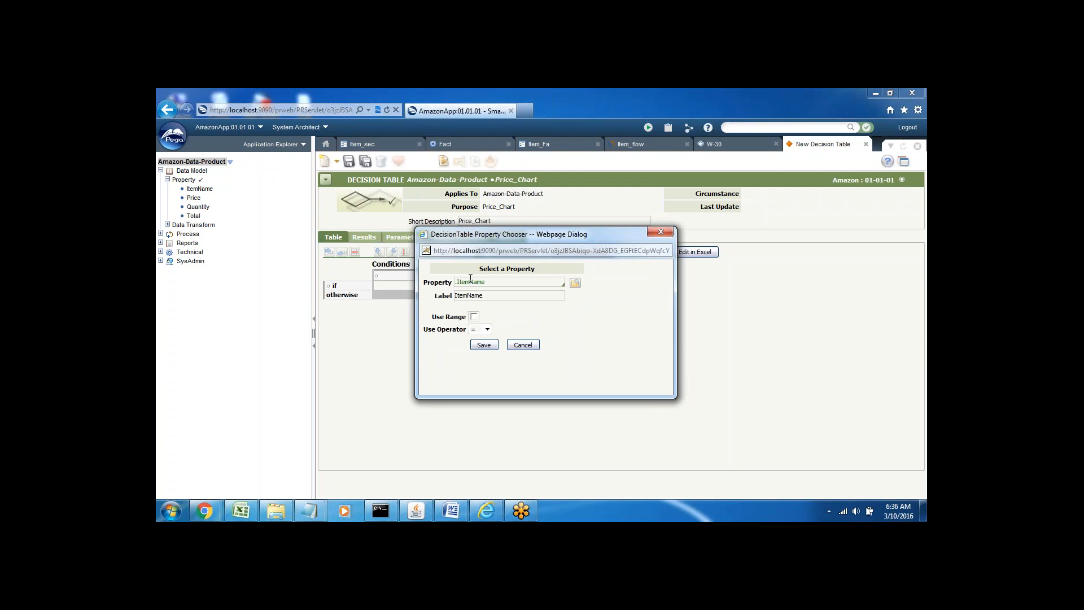
pyautogui.click(484, 345)
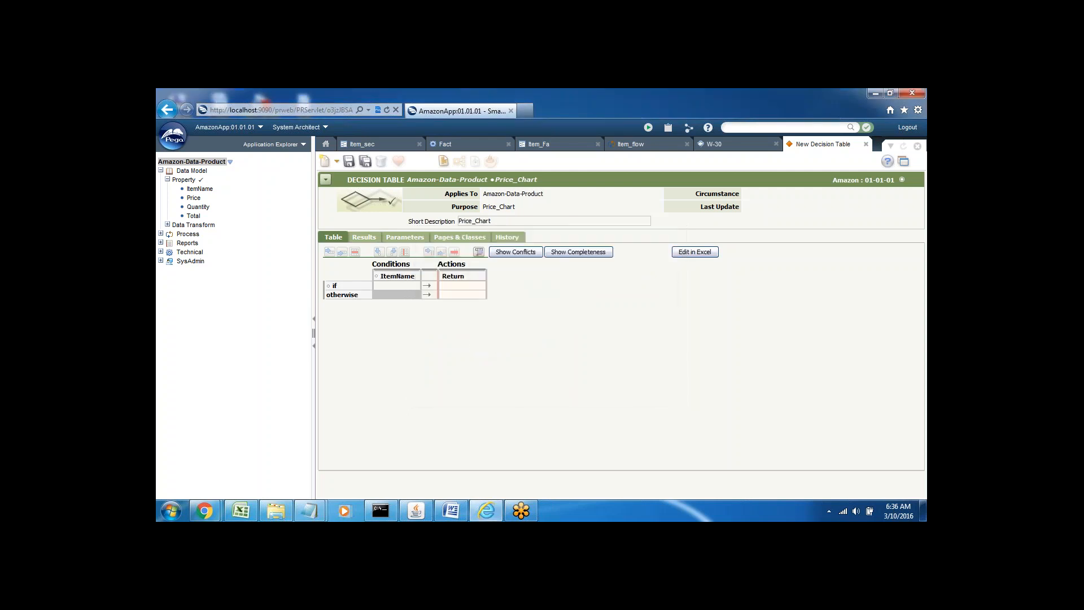
# Step: Enter Item1 as the first ItemName condition and insert four more rows after it
pyautogui.click(386, 288)
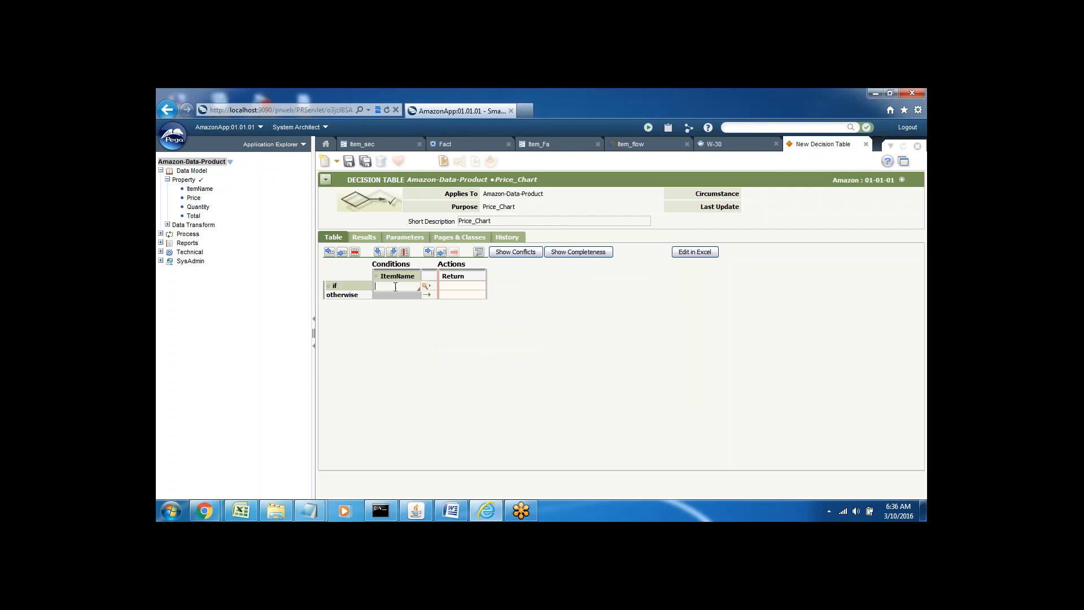
pyautogui.click(452, 287)
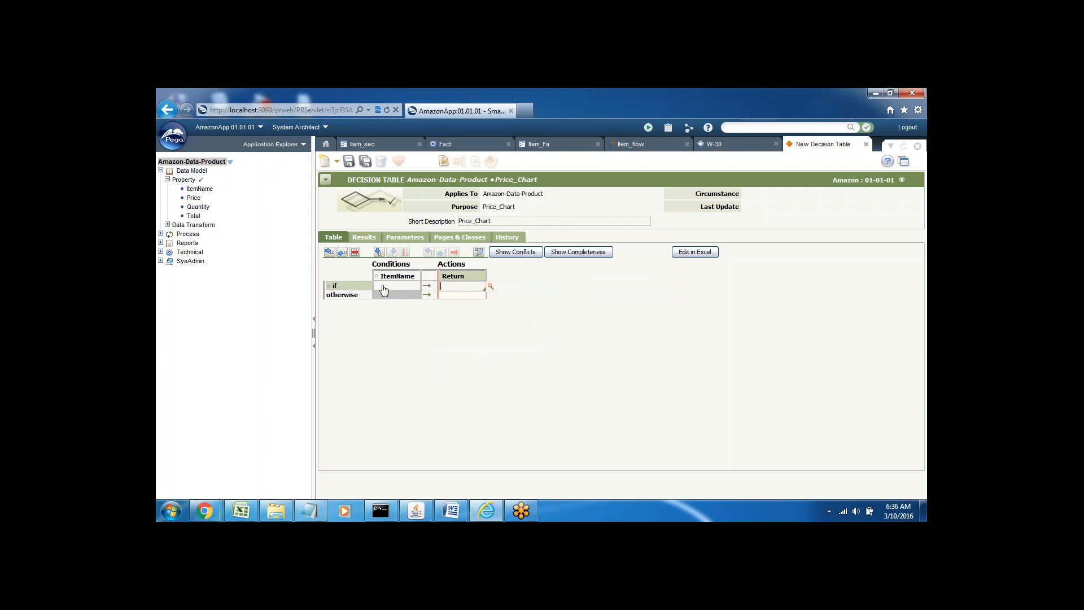
pyautogui.click(383, 288)
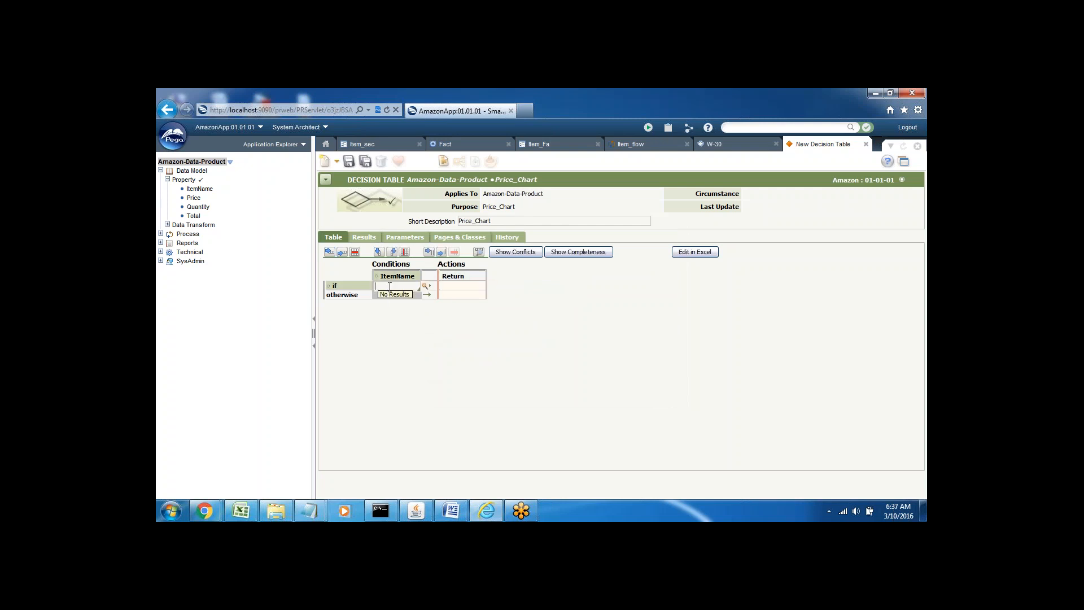
pyautogui.doubleClick(390, 286)
pyautogui.click(389, 284)
pyautogui.write('Item1')
pyautogui.click(342, 252)
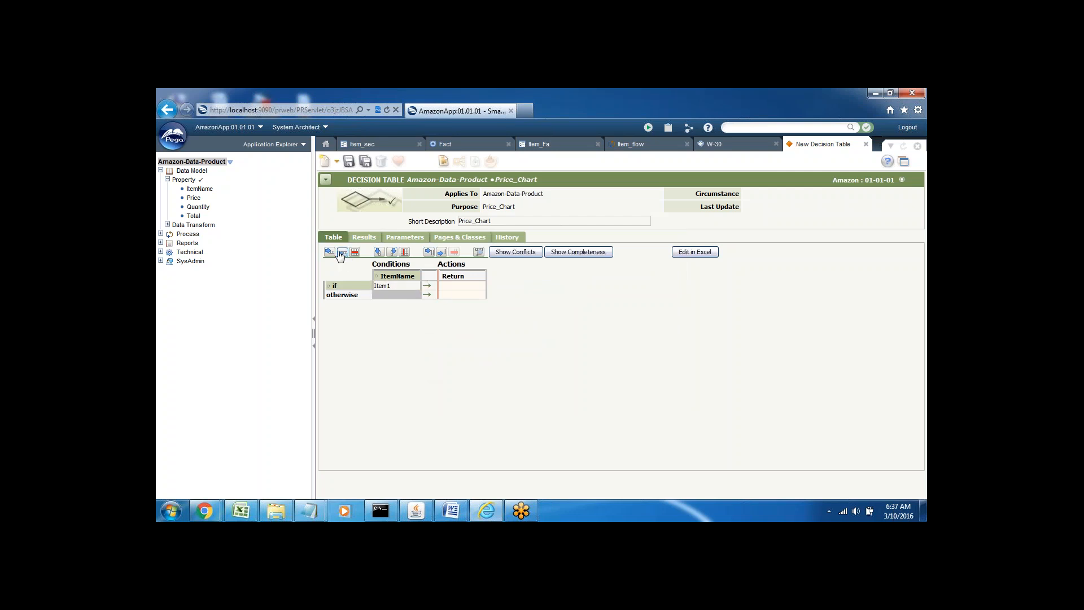
pyautogui.click(341, 252)
pyautogui.click(342, 252)
pyautogui.click(341, 252)
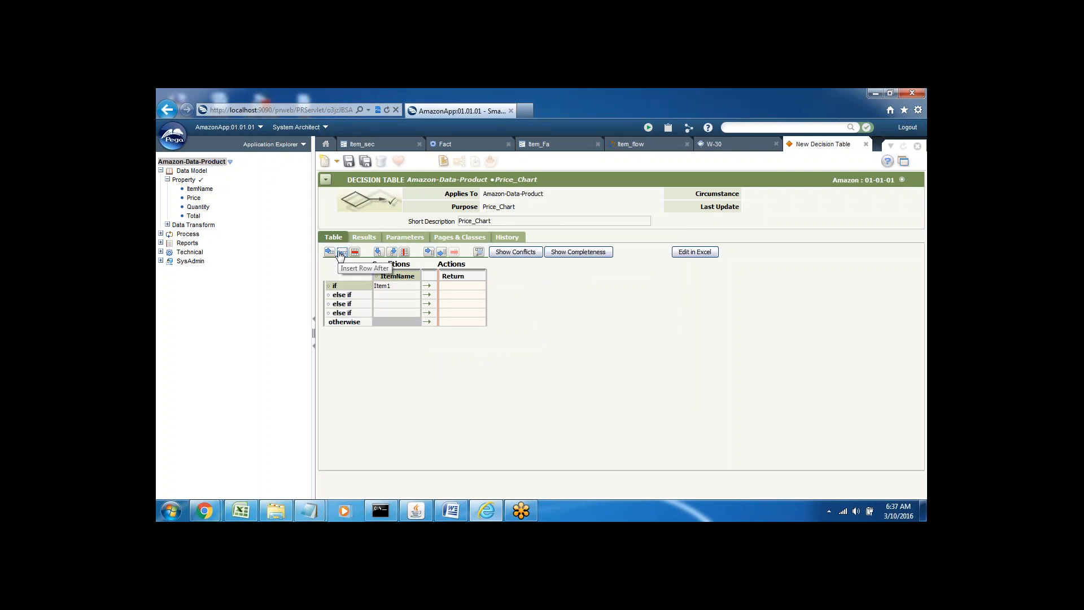
# Step: Fill the ItemName conditions of the four else-if rows with Item2, Item3, Item4 and Item5
pyautogui.click(392, 296)
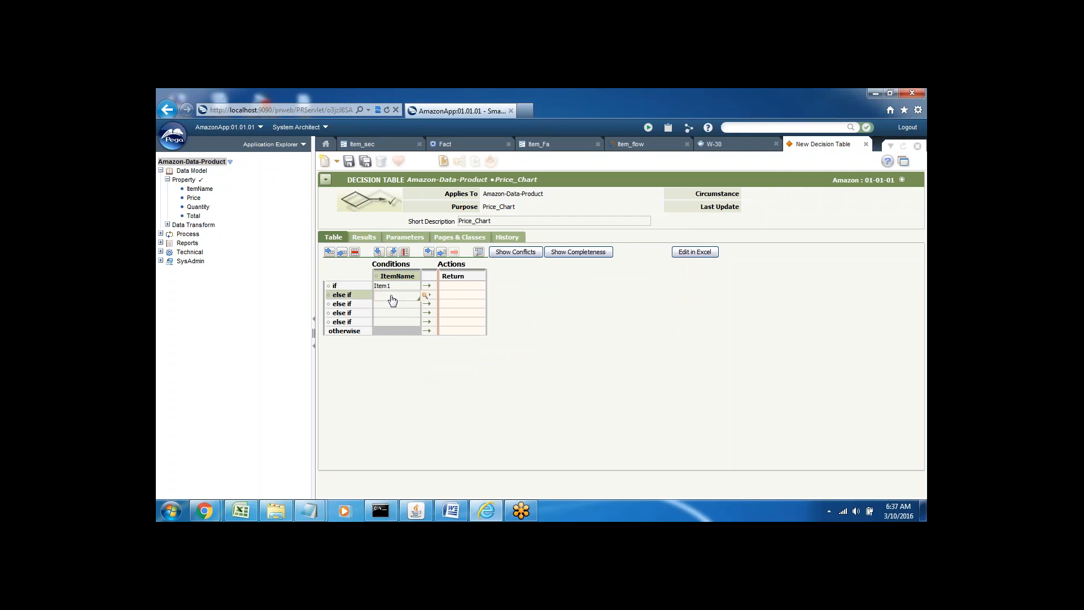
pyautogui.write('Item2')
pyautogui.click(387, 308)
pyautogui.write('Item3')
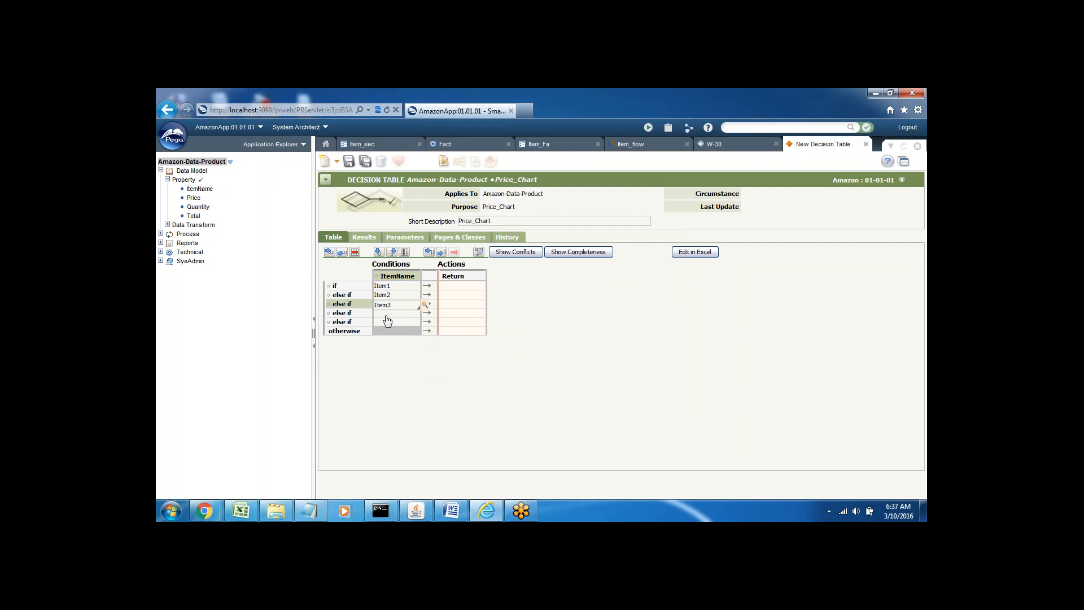
pyautogui.click(387, 315)
pyautogui.write('It')
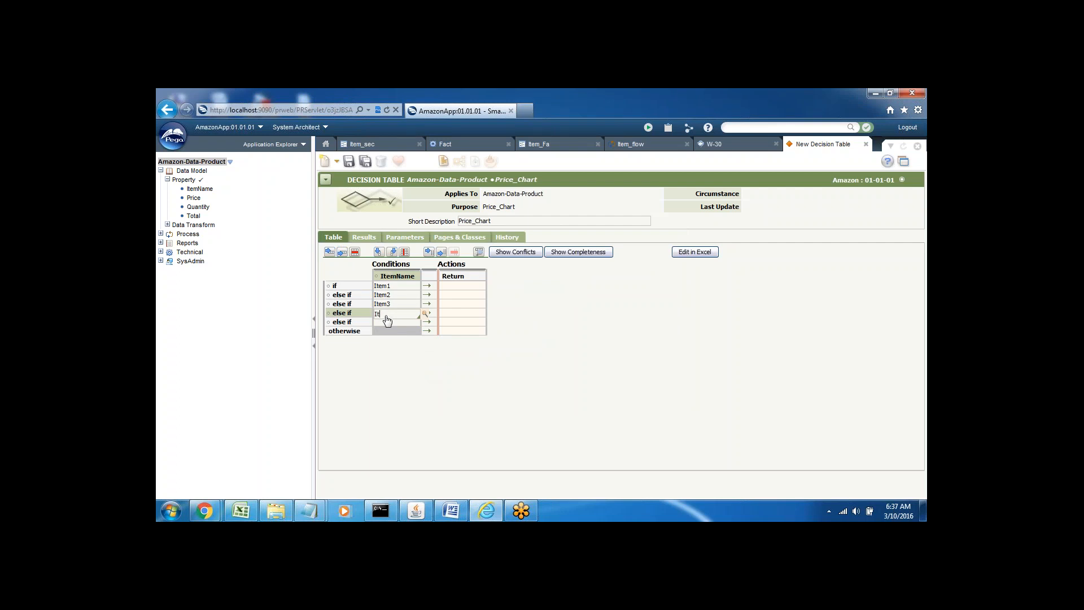
pyautogui.write('em4')
pyautogui.click(386, 323)
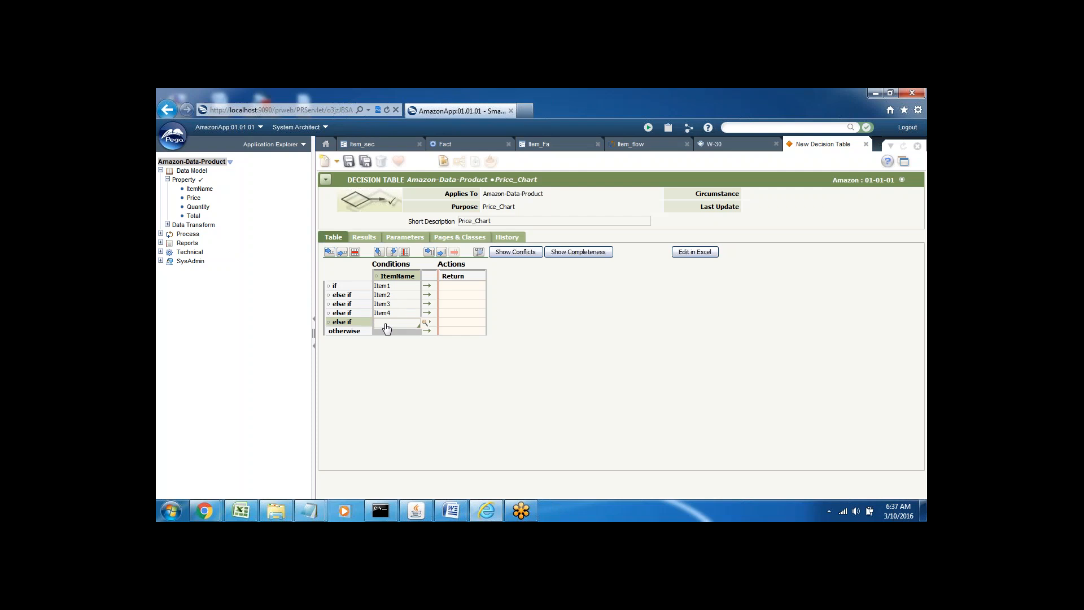
pyautogui.write('Item5')
# Step: Set the return values to 100, 200, 300, 400 and 500 for Item1 to Item5 and 0 for otherwise, and save the decision table
pyautogui.click(455, 288)
pyautogui.write('100')
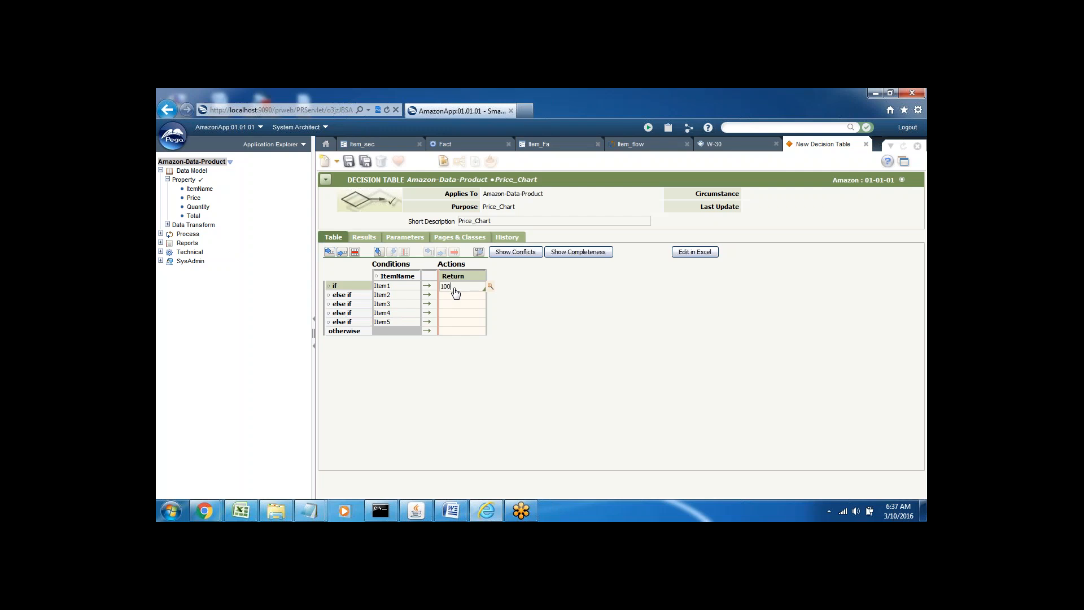
pyautogui.click(451, 295)
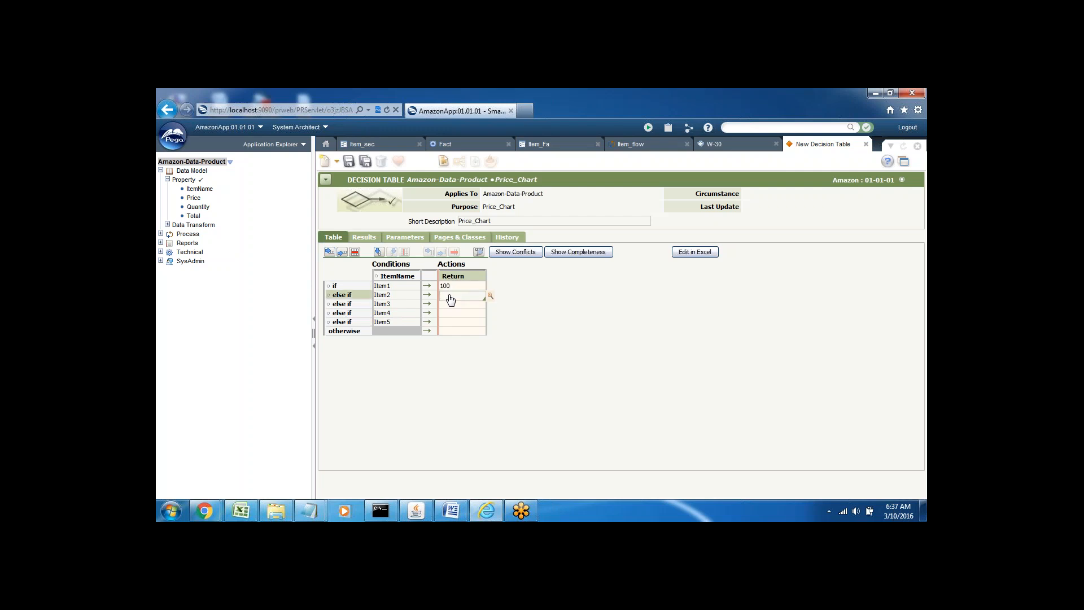
pyautogui.write('200')
pyautogui.click(450, 304)
pyautogui.write('300')
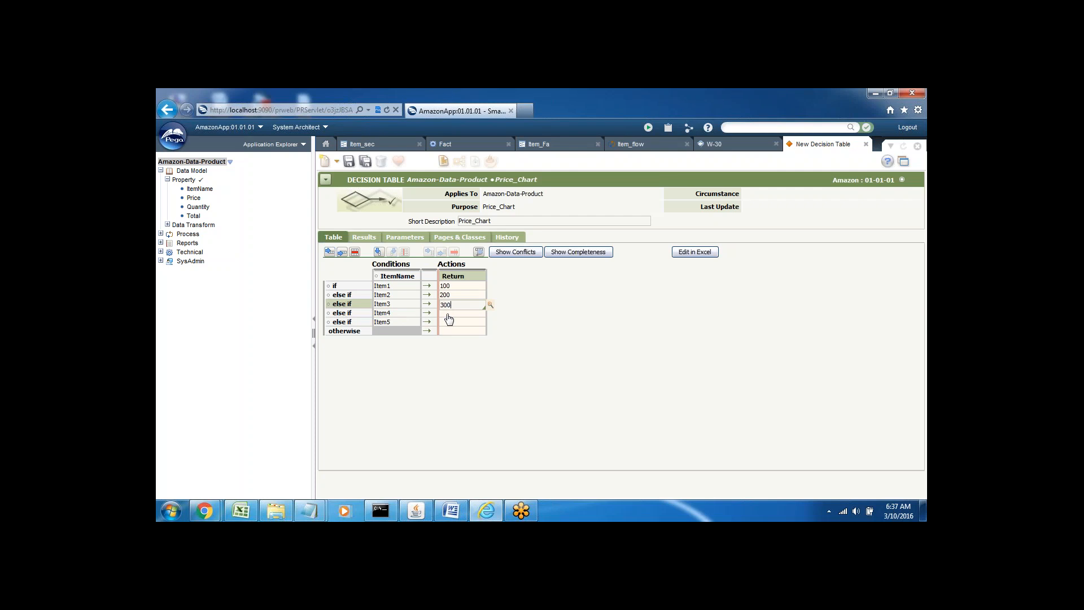
pyautogui.click(449, 314)
pyautogui.write('400')
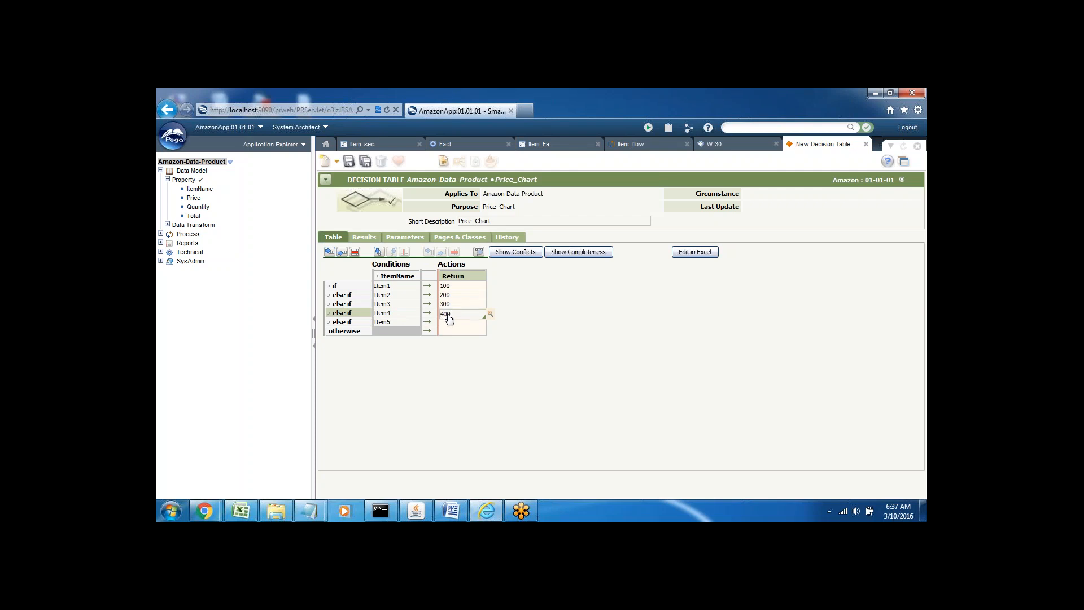
pyautogui.click(449, 322)
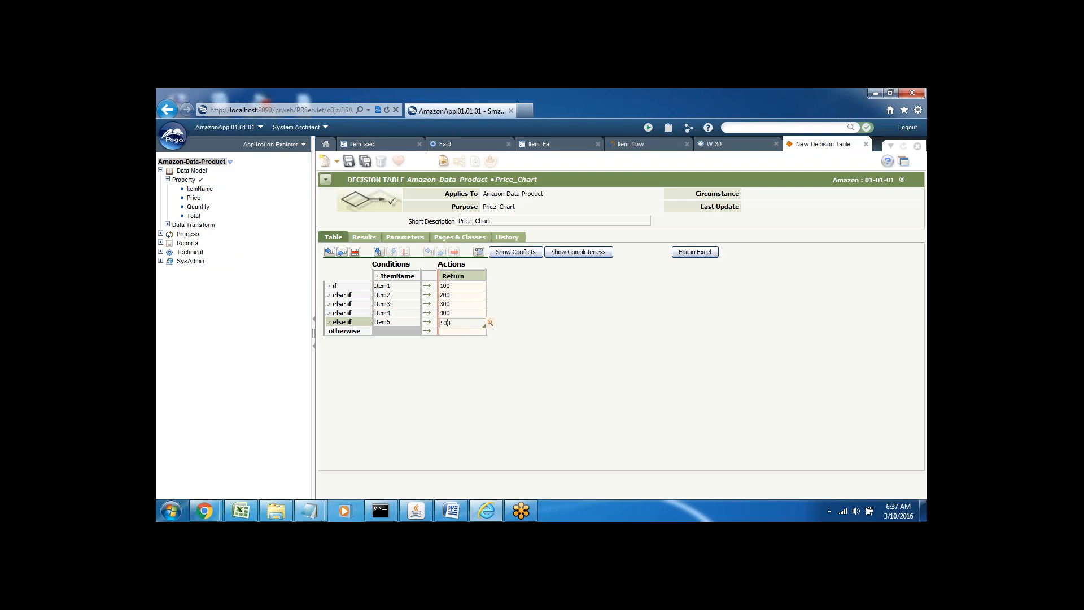
pyautogui.click(446, 332)
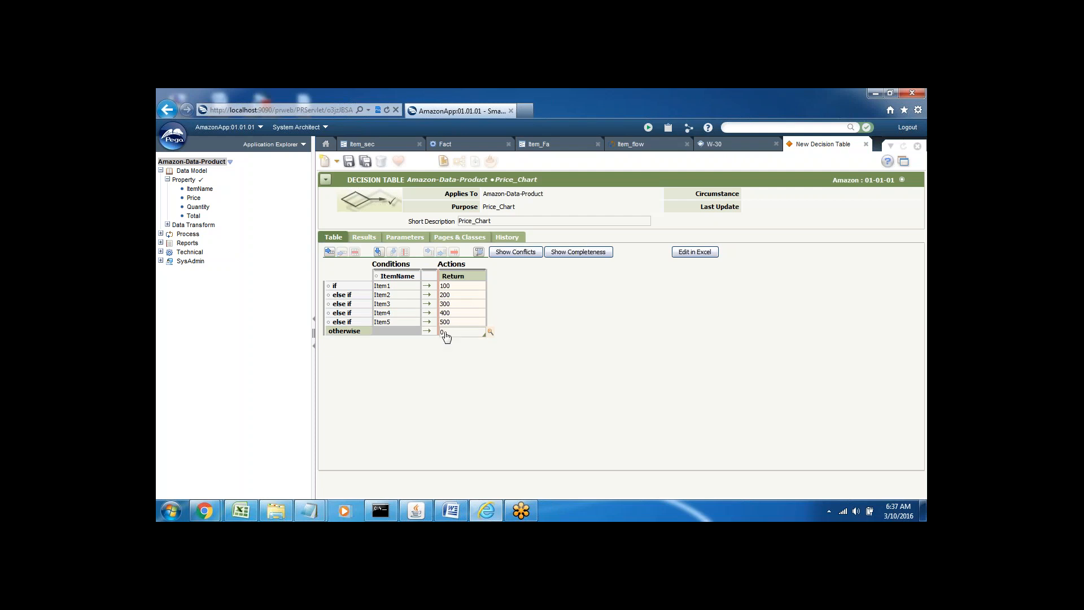
pyautogui.click(441, 359)
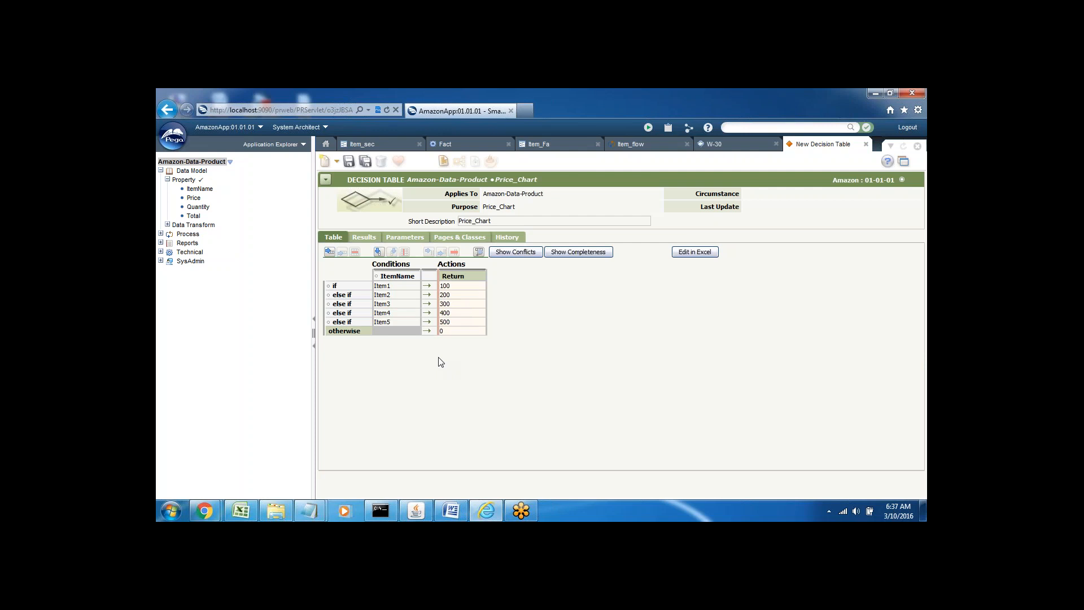
pyautogui.click(349, 162)
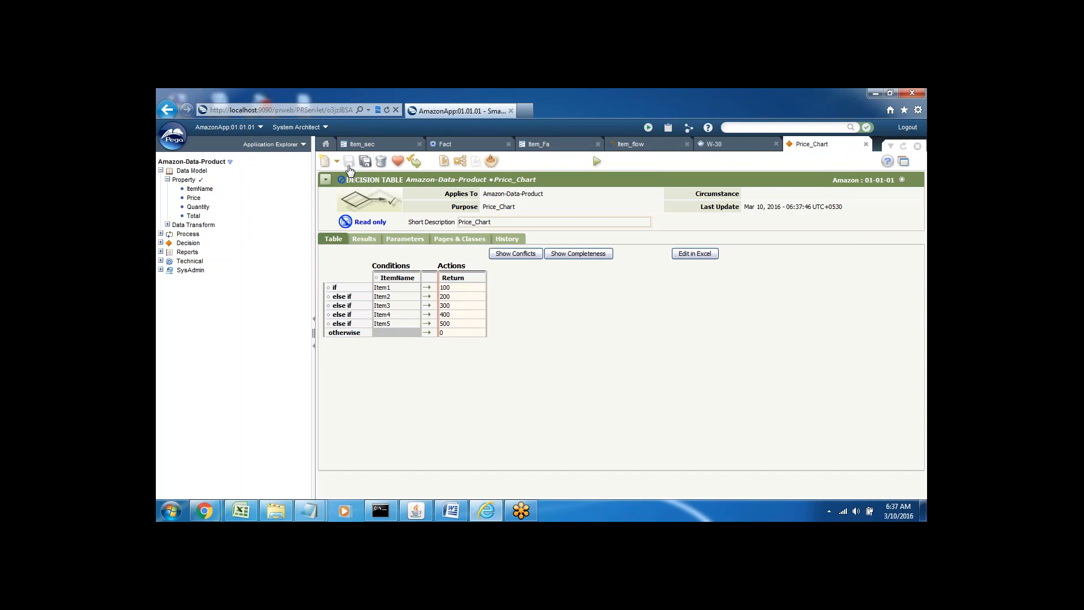
# Step: Refresh the entire application tree and expand the Sample class's data model down to the properties of ItemList
pyautogui.rightClick(254, 249)
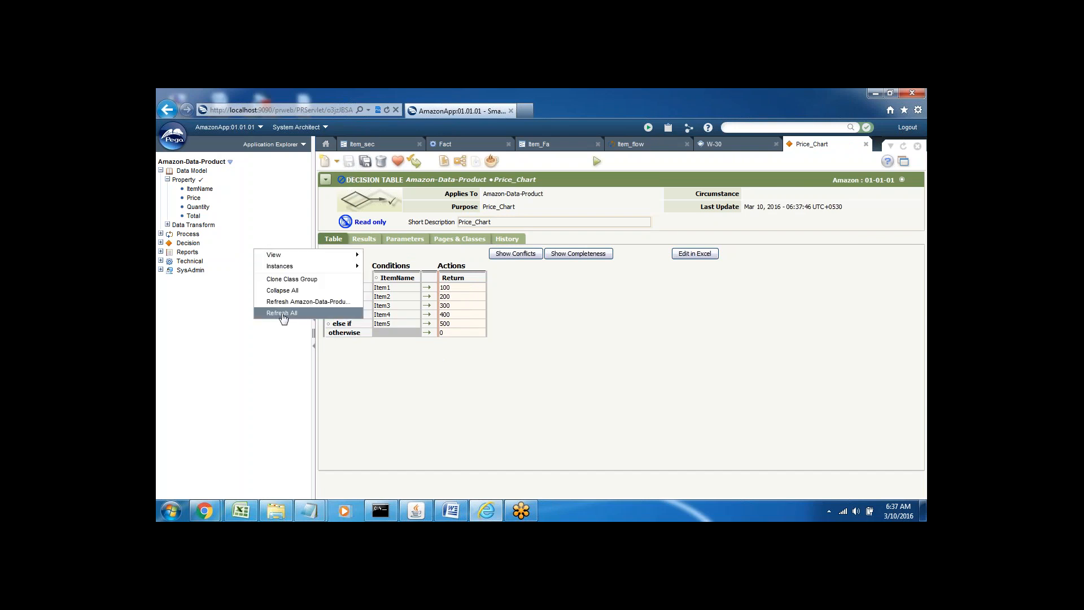
pyautogui.click(261, 364)
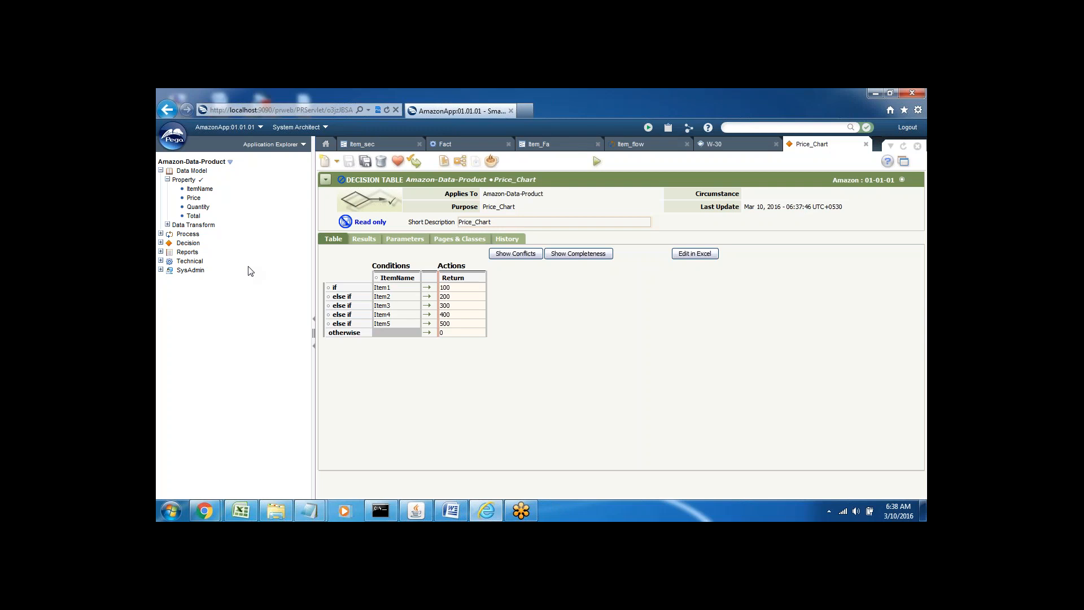
pyautogui.rightClick(236, 252)
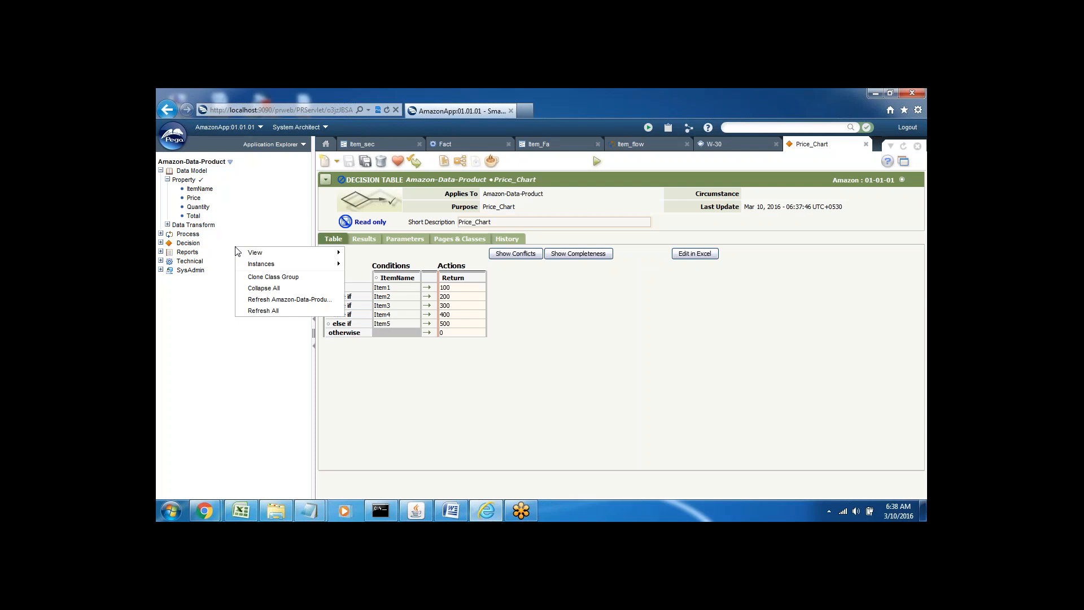
pyautogui.click(274, 311)
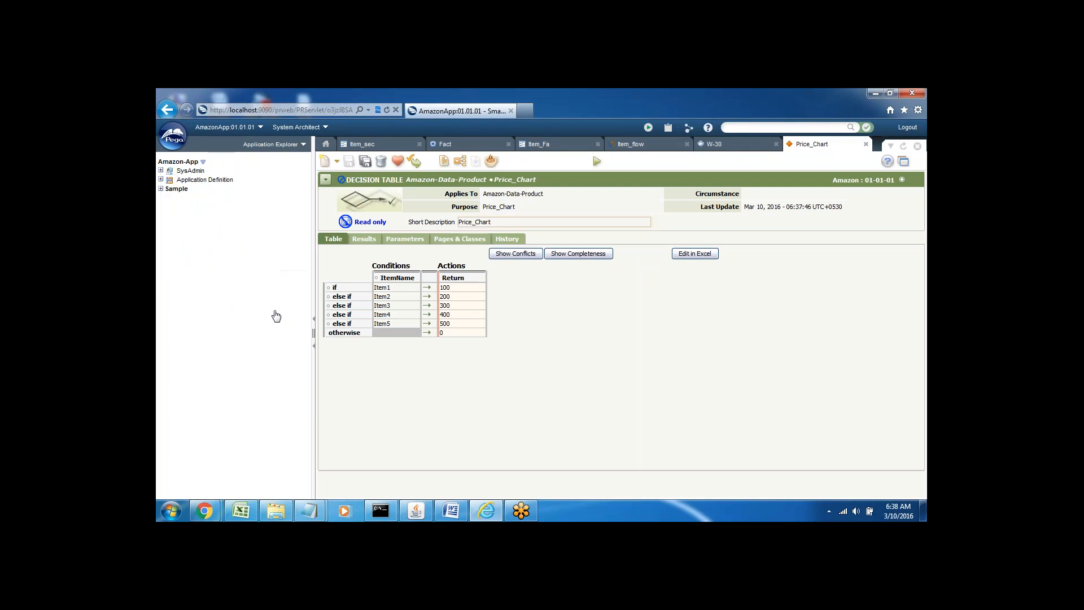
pyautogui.click(161, 189)
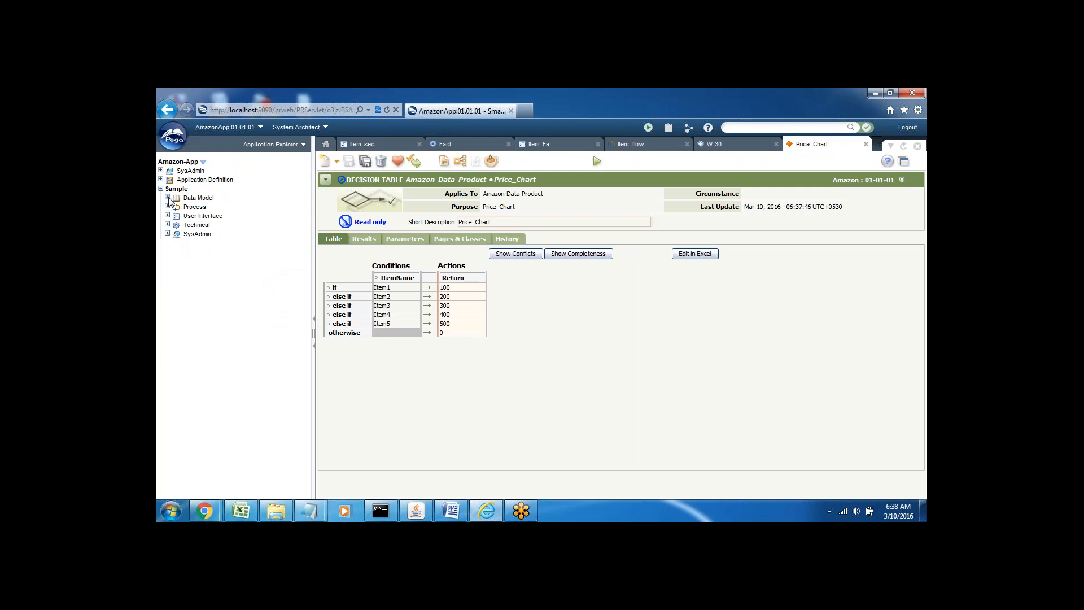
pyautogui.click(167, 198)
pyautogui.click(175, 206)
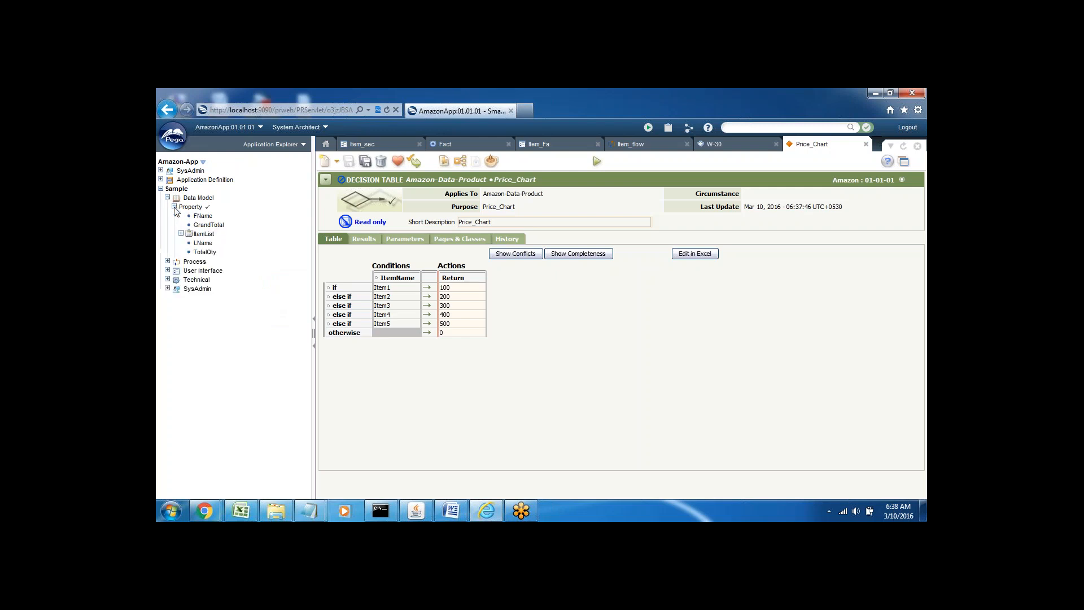
pyautogui.click(181, 233)
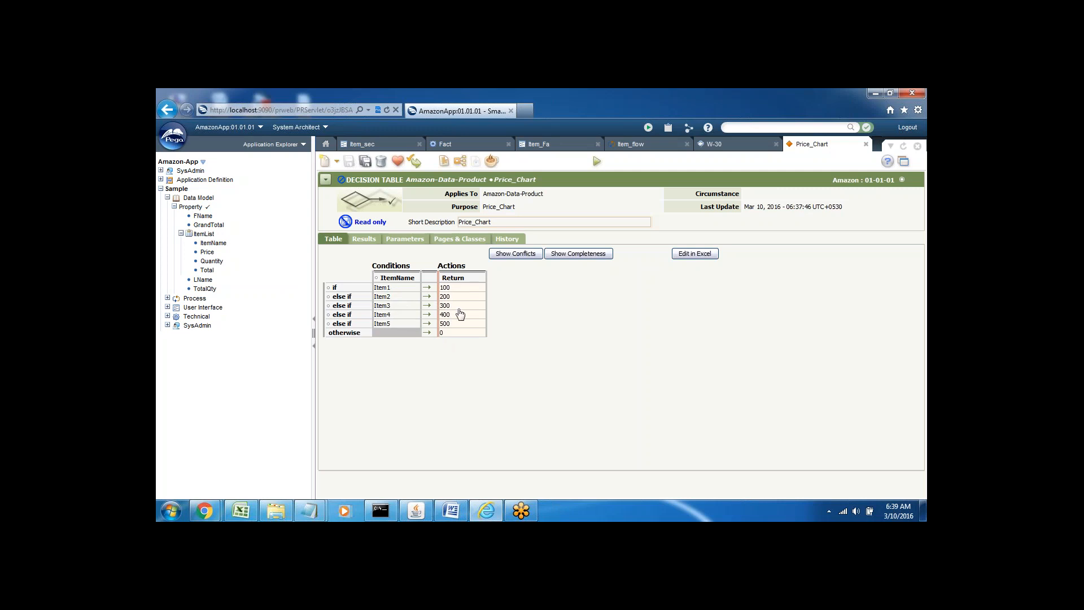
# Step: Create a declare expression for the Price property of ItemList, keeping the Amazon ruleset and version 01-01-01
pyautogui.rightClick(207, 253)
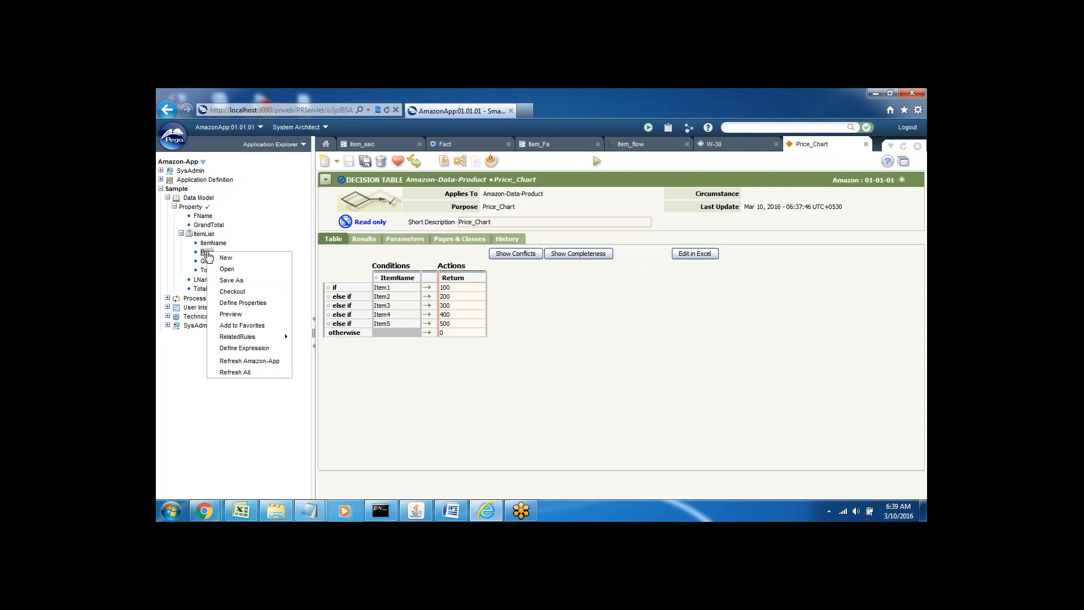
pyautogui.click(249, 348)
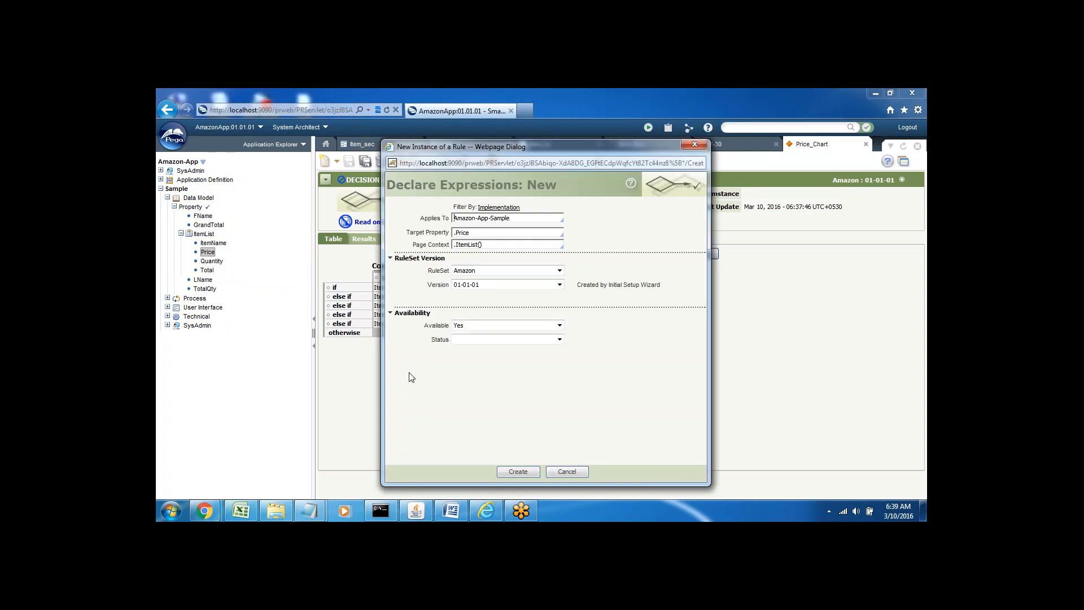
pyautogui.click(514, 474)
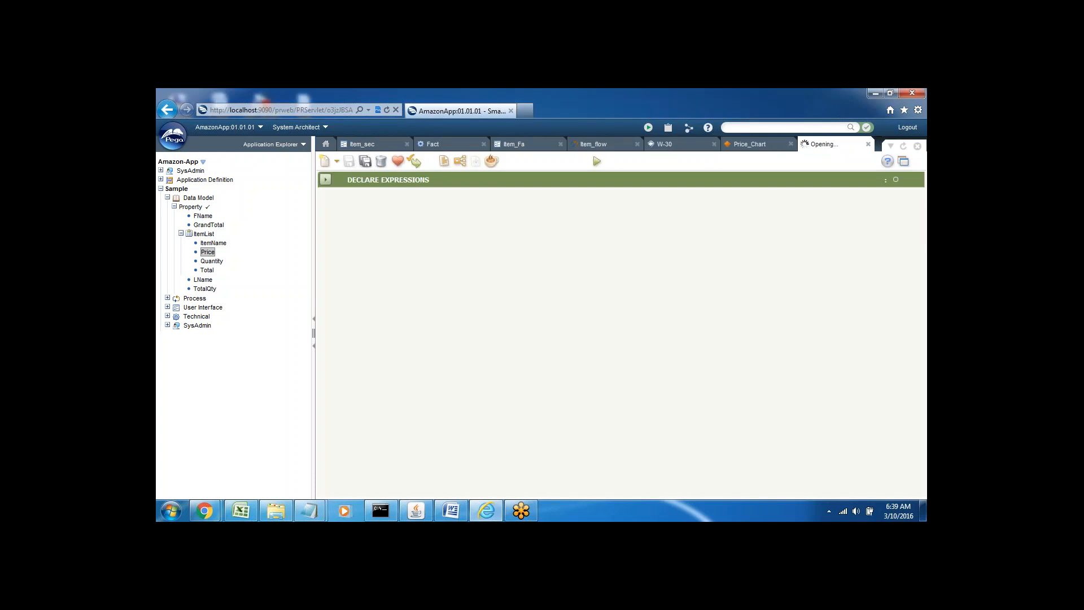
# Step: Close the open Item_Fa, Fact, Item_flow and W-30 items, discarding any outstanding changes
pyautogui.click(562, 144)
pyautogui.click(508, 145)
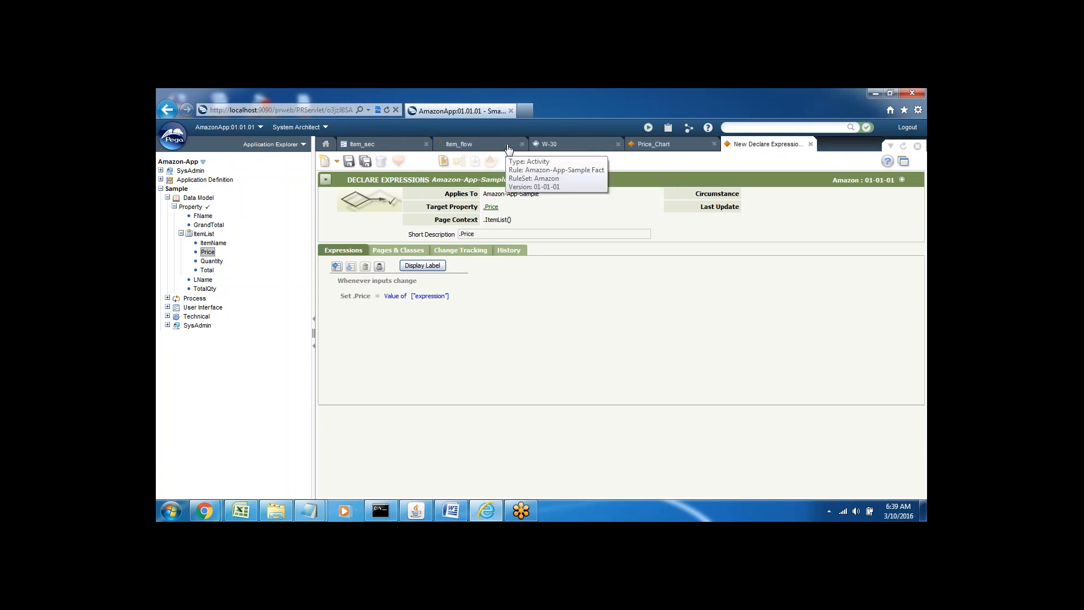
pyautogui.click(523, 144)
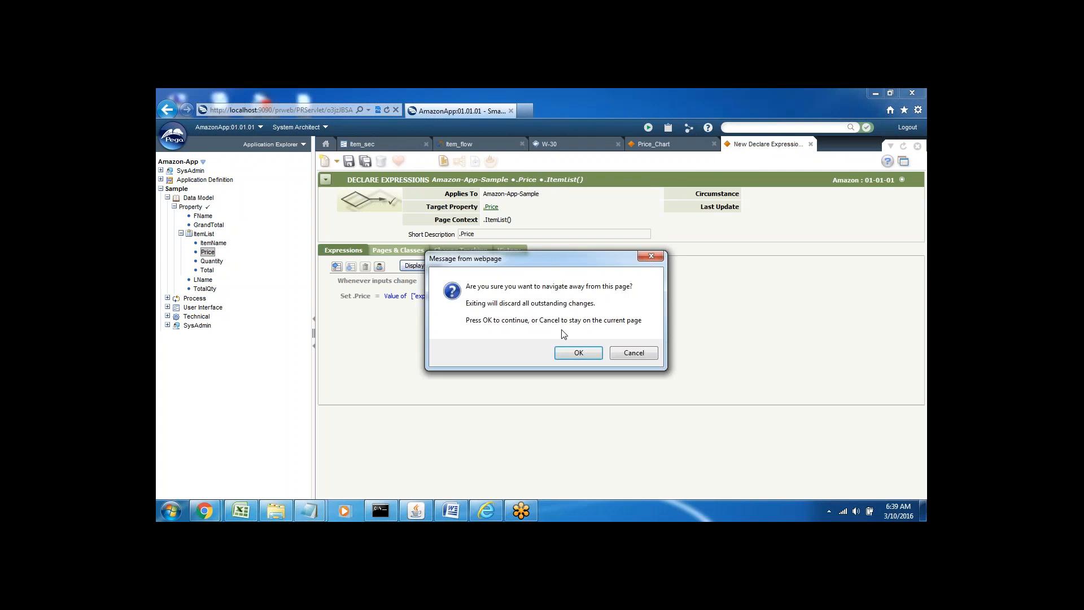
pyautogui.click(573, 354)
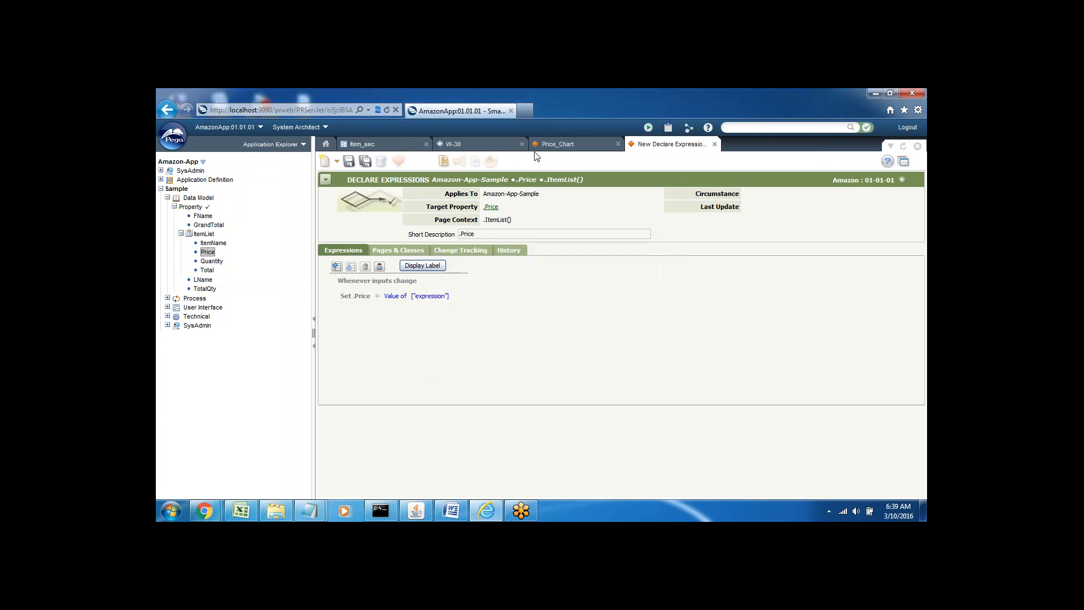
pyautogui.click(522, 145)
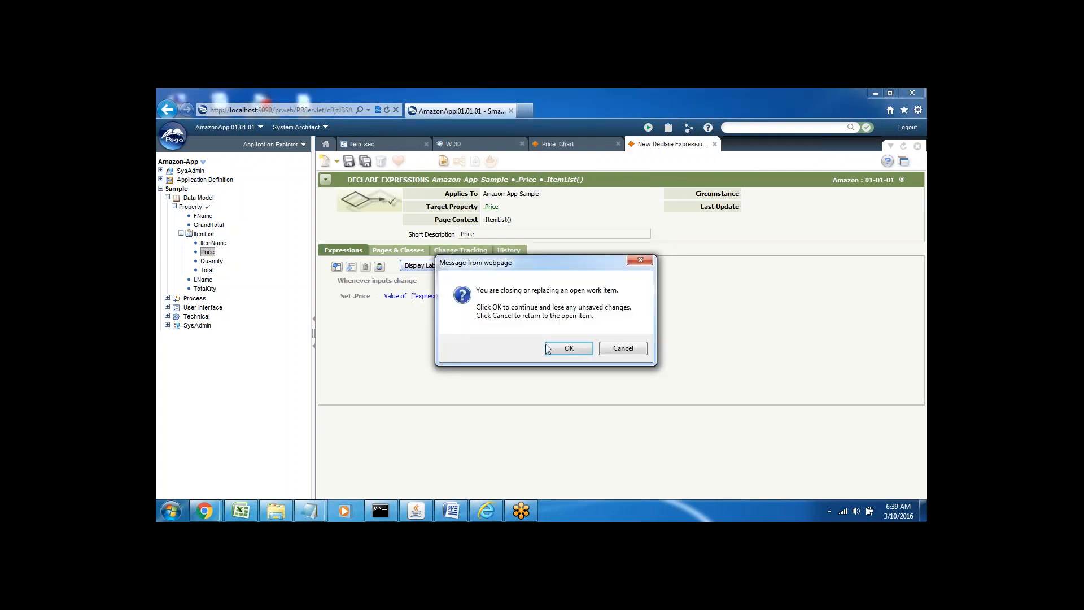
pyautogui.click(568, 348)
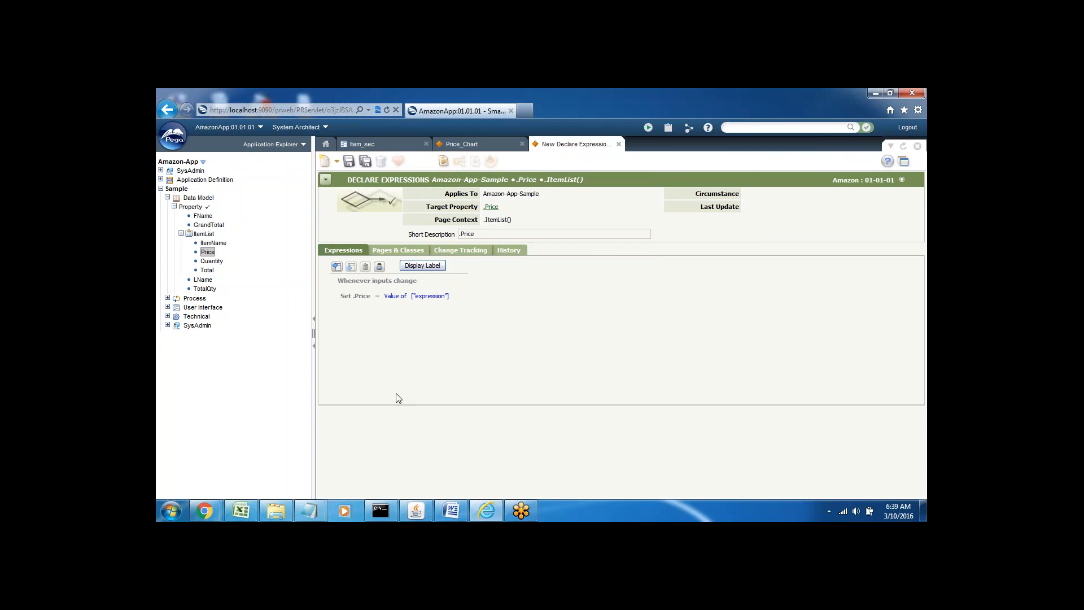
# Step: Set the .Price expression to Result of Decision Table with Price_Chart and save the rule
pyautogui.click(397, 297)
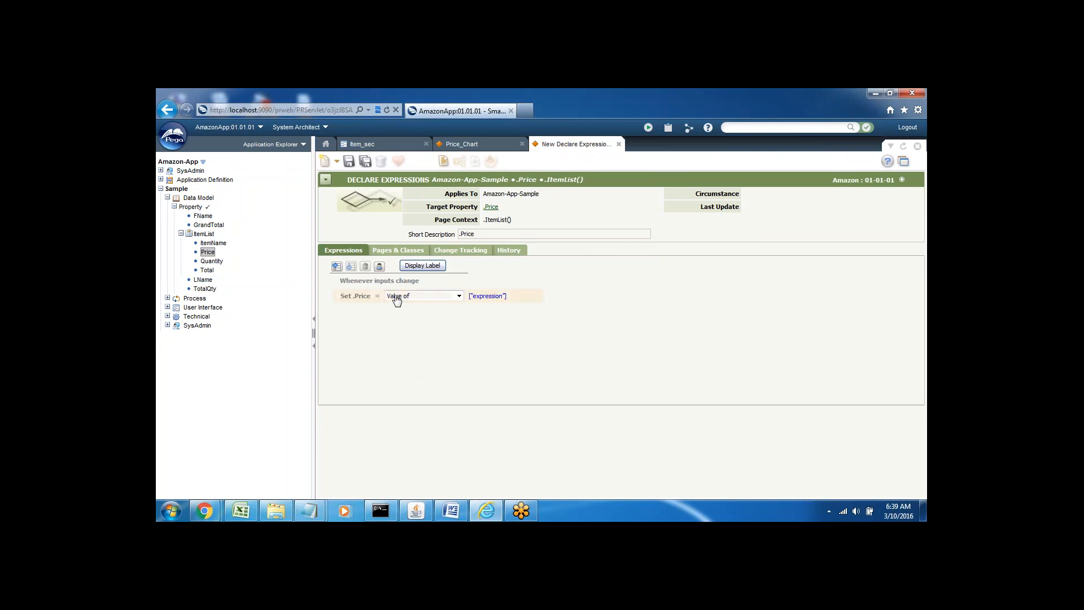
pyautogui.click(459, 296)
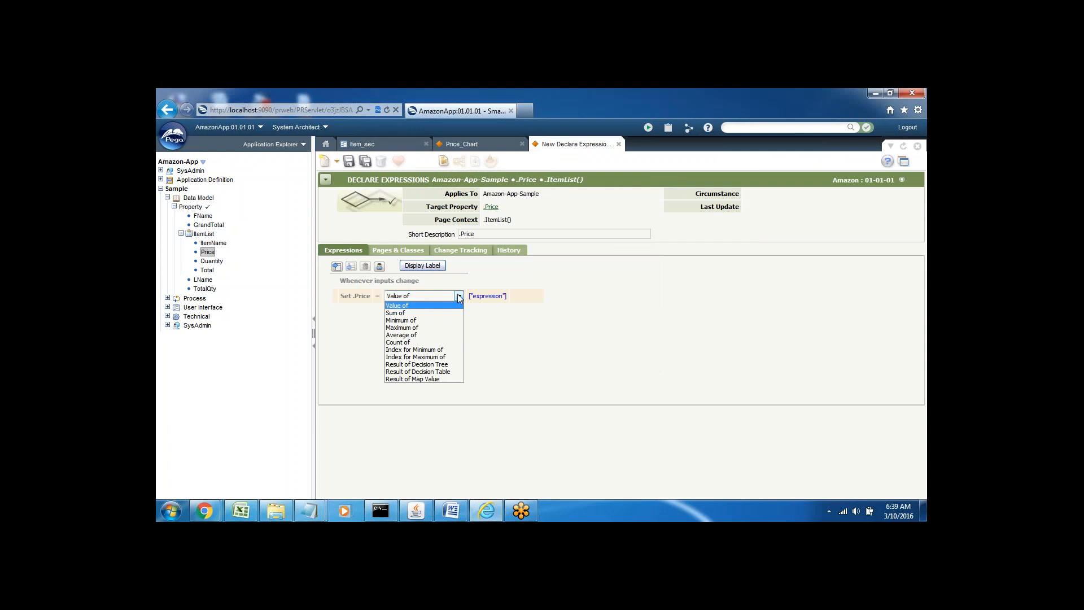
pyautogui.click(419, 372)
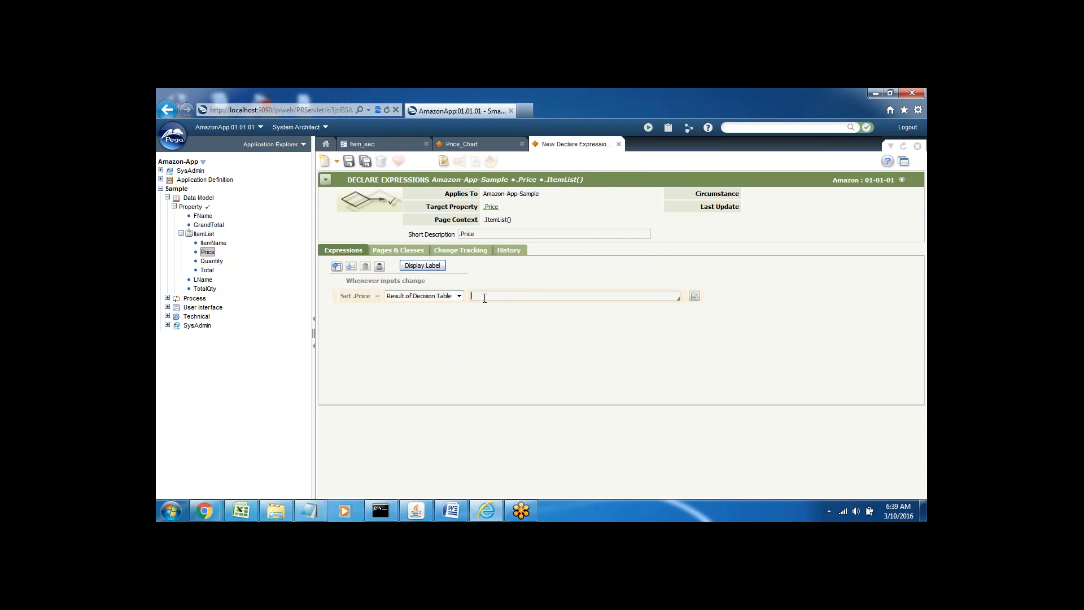
pyautogui.click(484, 298)
pyautogui.press('Down')
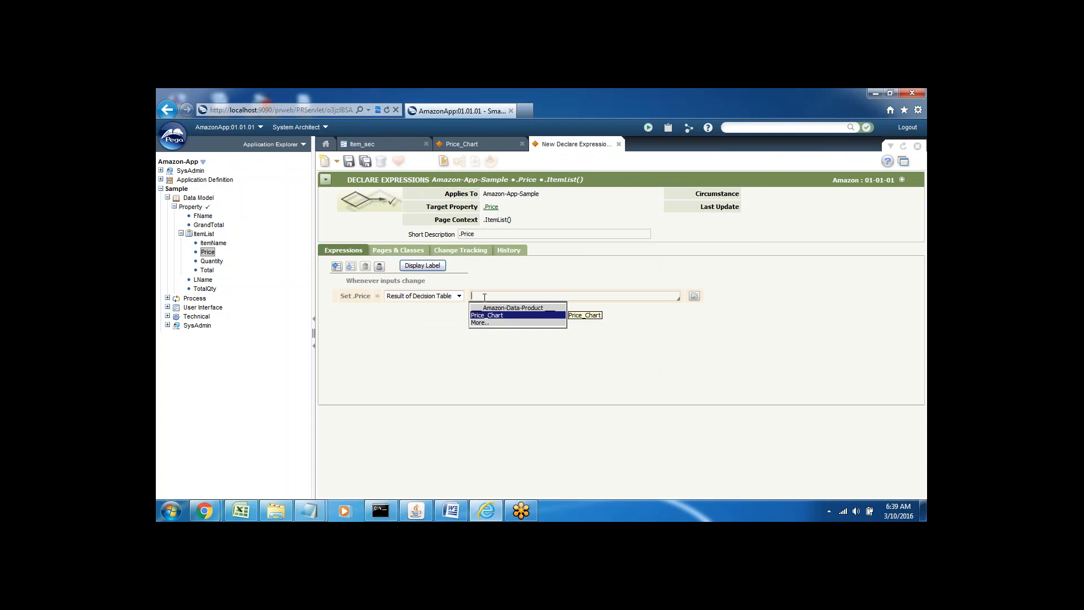
pyautogui.press('Return')
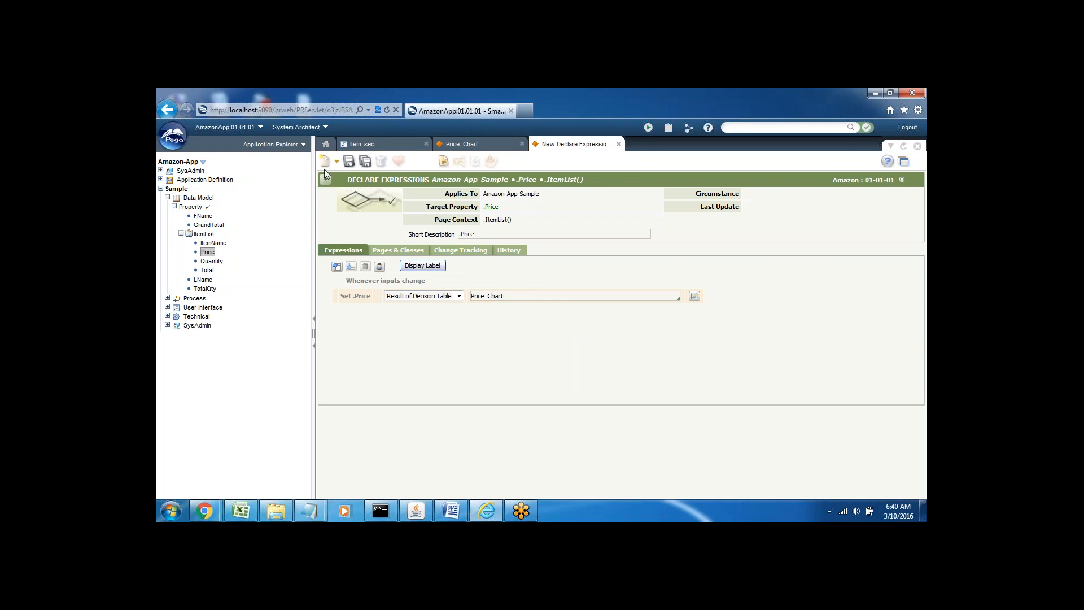
pyautogui.click(349, 163)
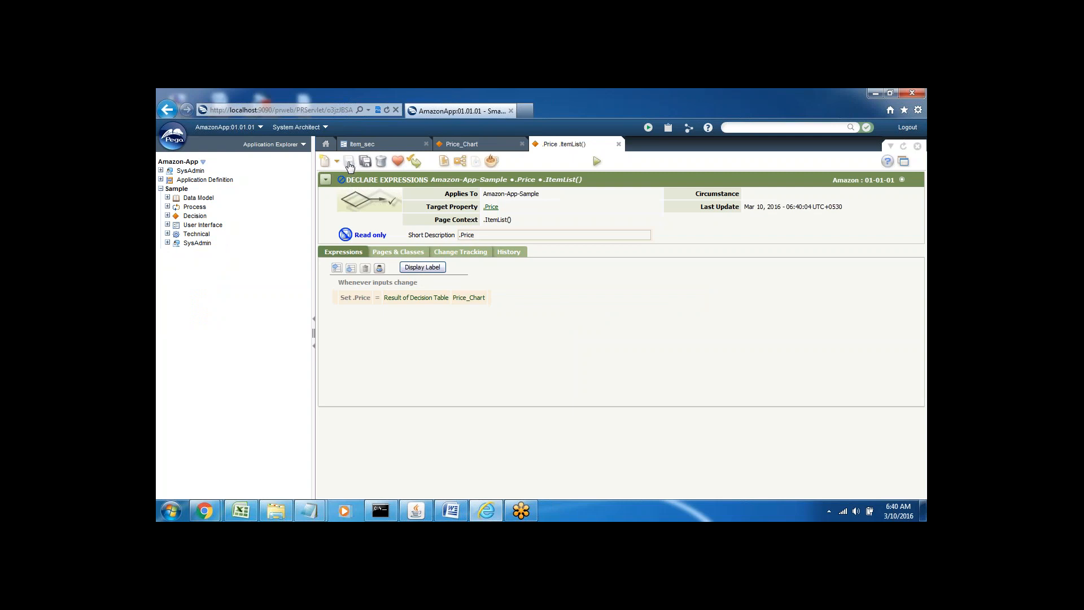
# Step: Expand the Sample class's ItemList properties and create a declare expression for Total
pyautogui.click(168, 198)
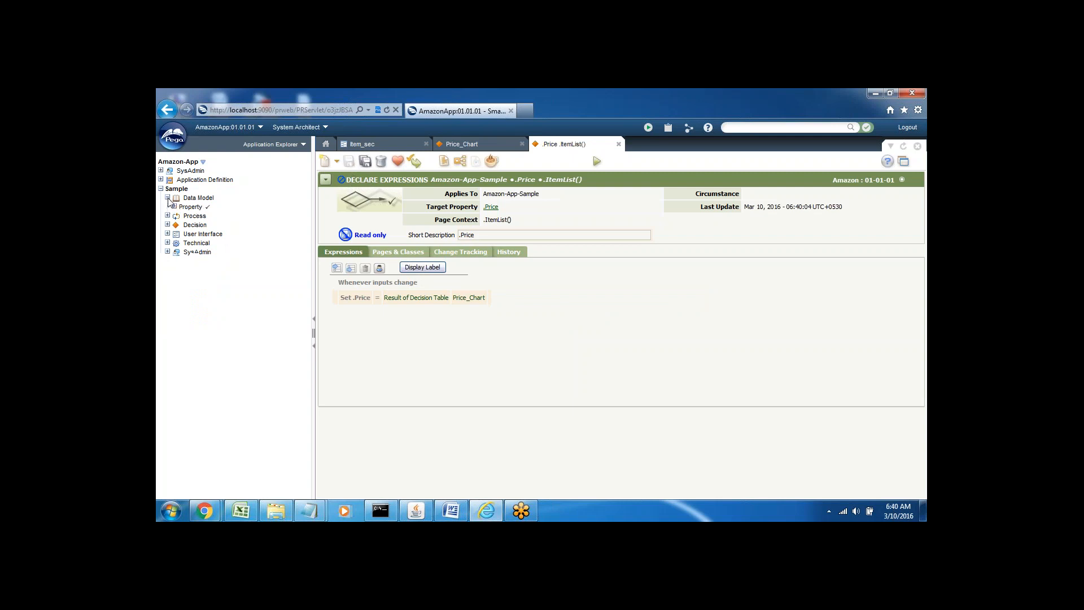
pyautogui.click(174, 207)
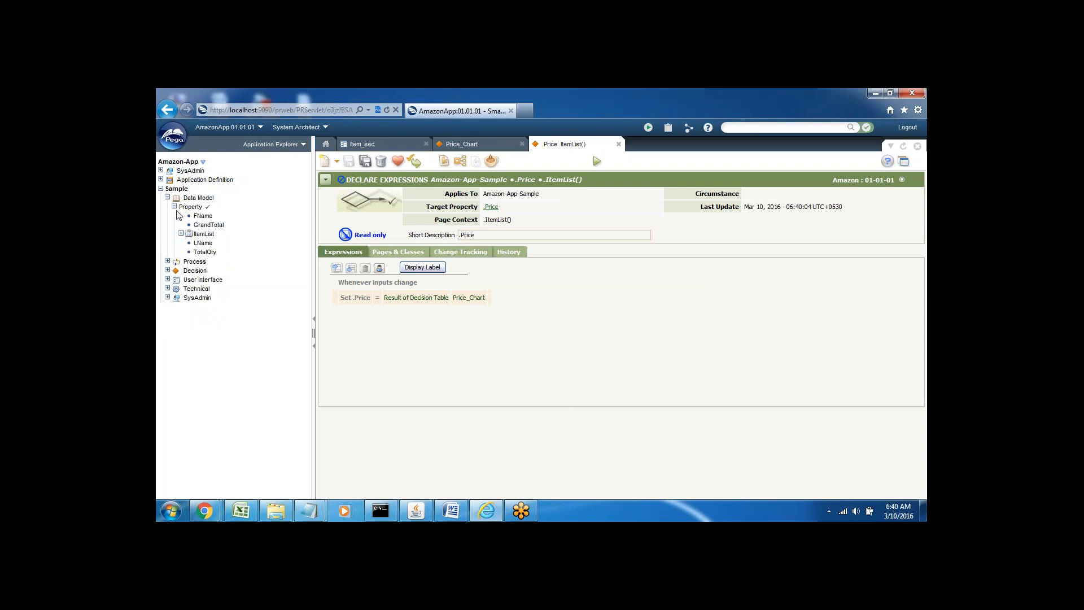
pyautogui.click(181, 234)
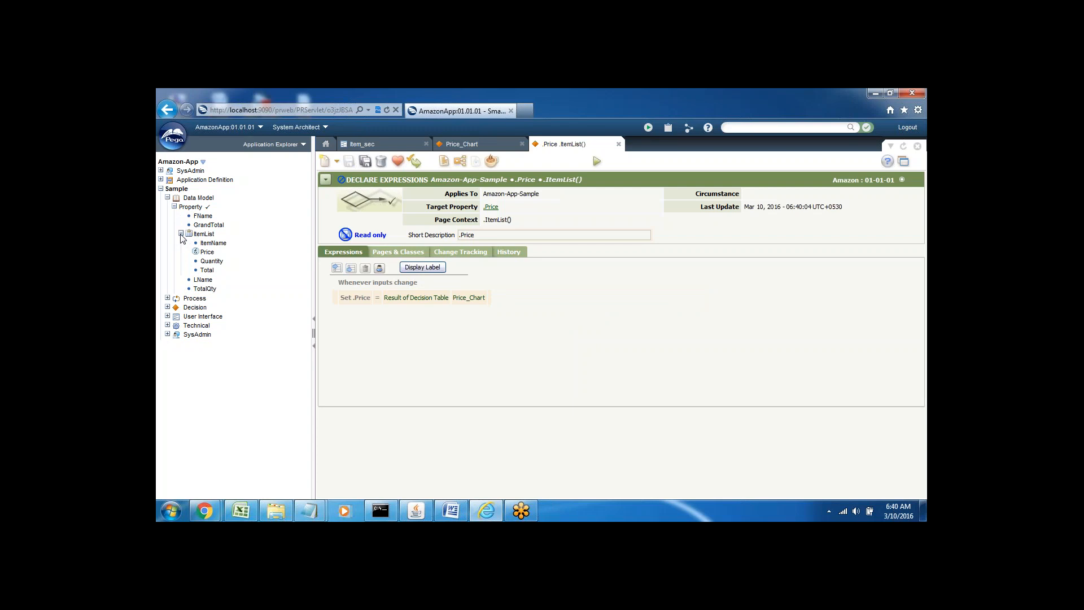
pyautogui.rightClick(206, 272)
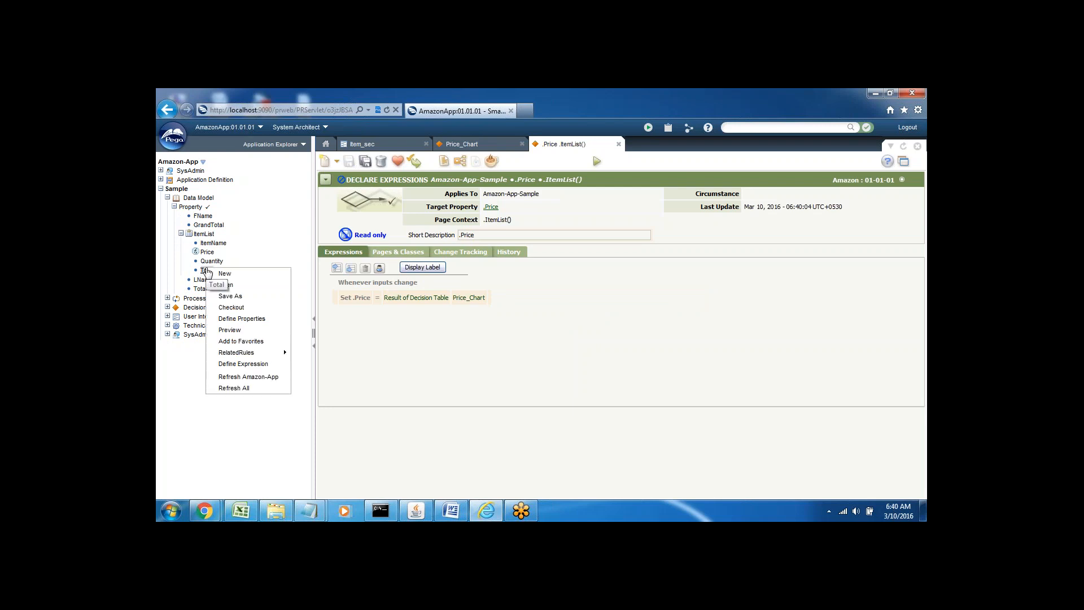
pyautogui.click(241, 364)
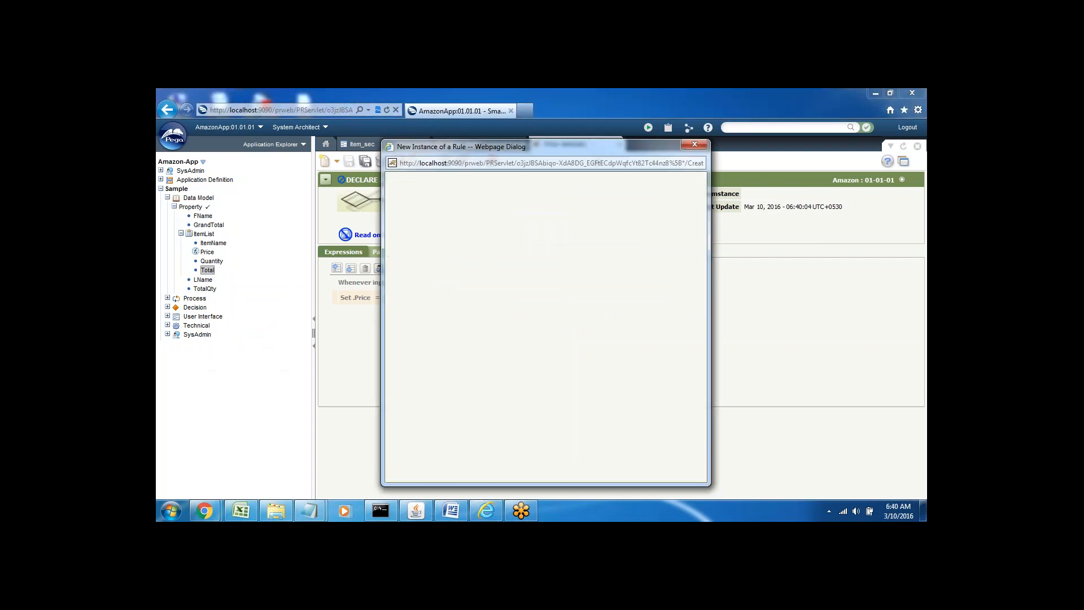
pyautogui.click(517, 471)
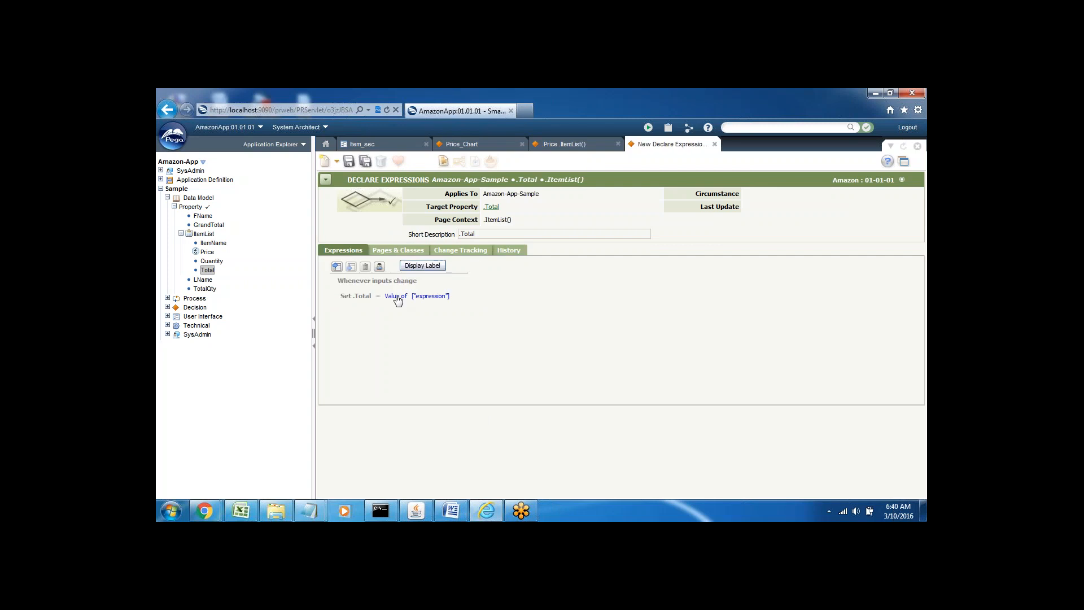
# Step: Set the .Total expression to the value of .Price*.Quantity, save the rule and refresh the entire application tree
pyautogui.click(397, 296)
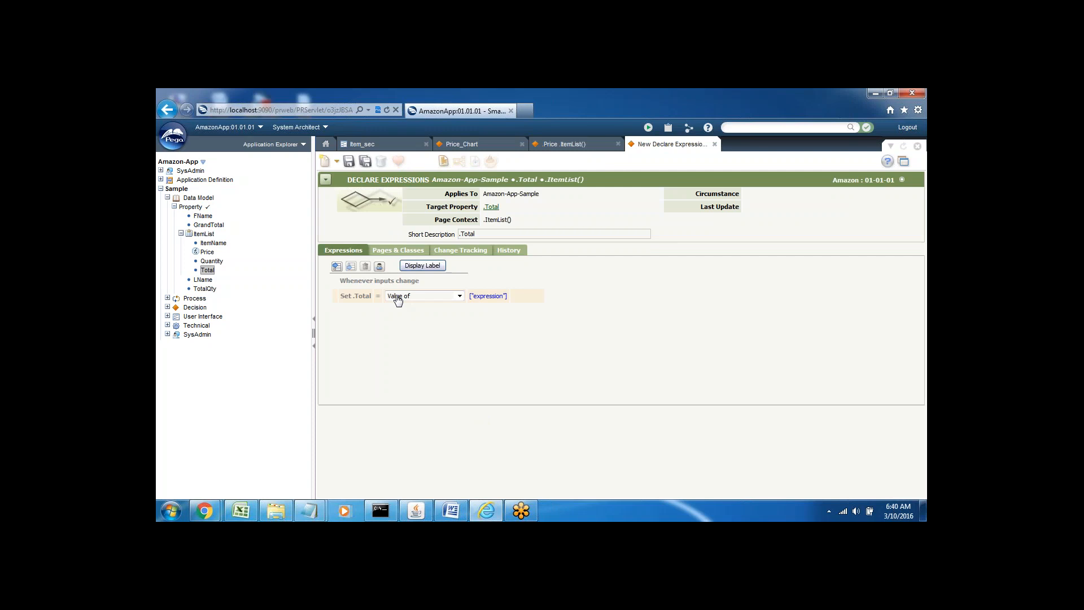
pyautogui.click(489, 298)
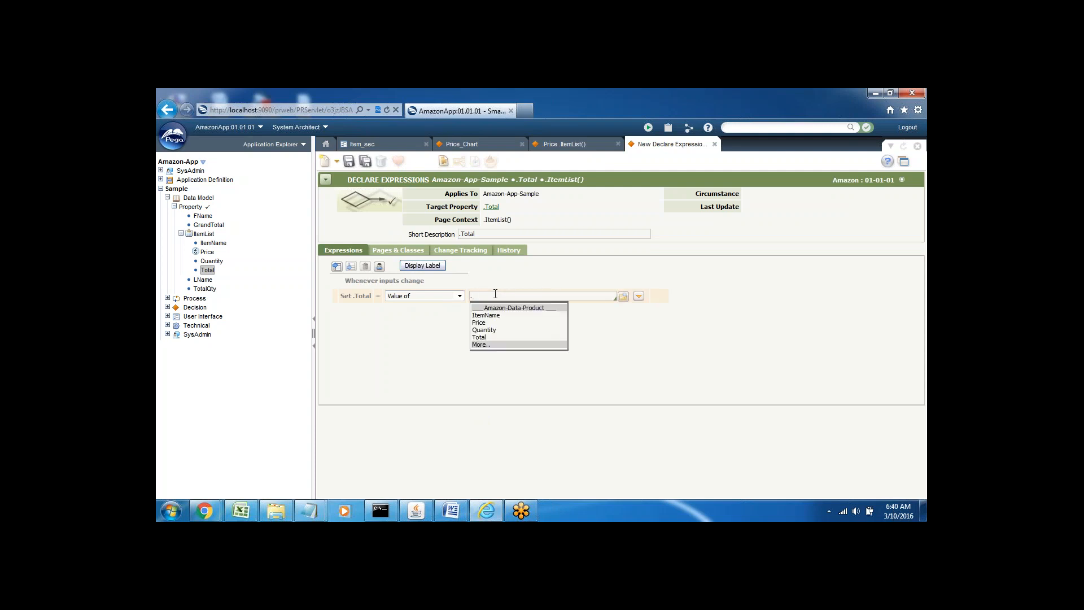
pyautogui.press('Down')
pyautogui.press('Down')
pyautogui.press('Return')
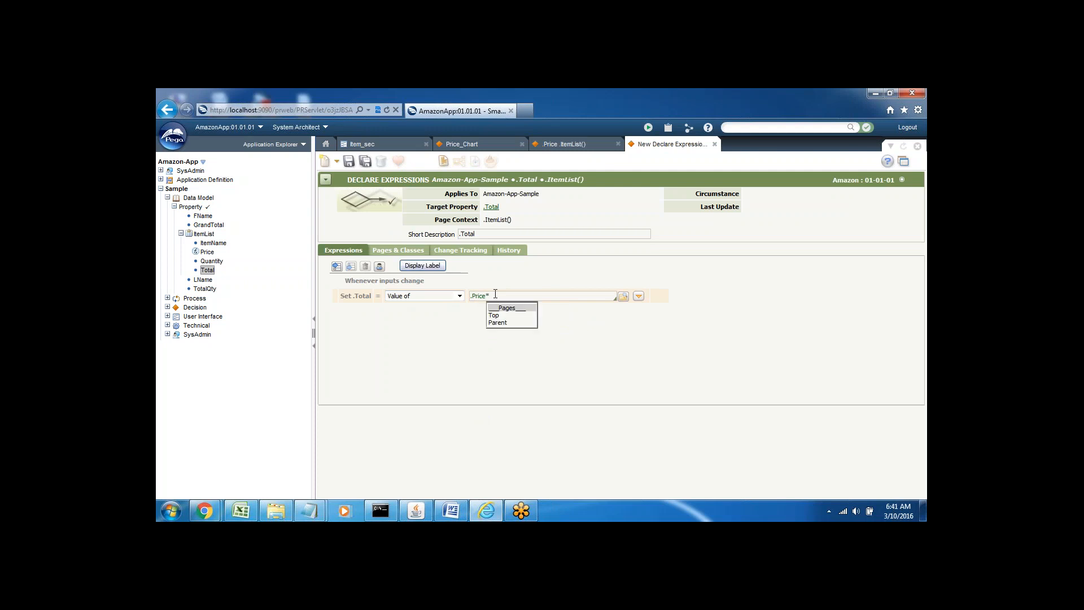
pyautogui.press('BackSpace')
pyautogui.write('*.')
pyautogui.press('Down')
pyautogui.press('Down')
pyautogui.press('Down')
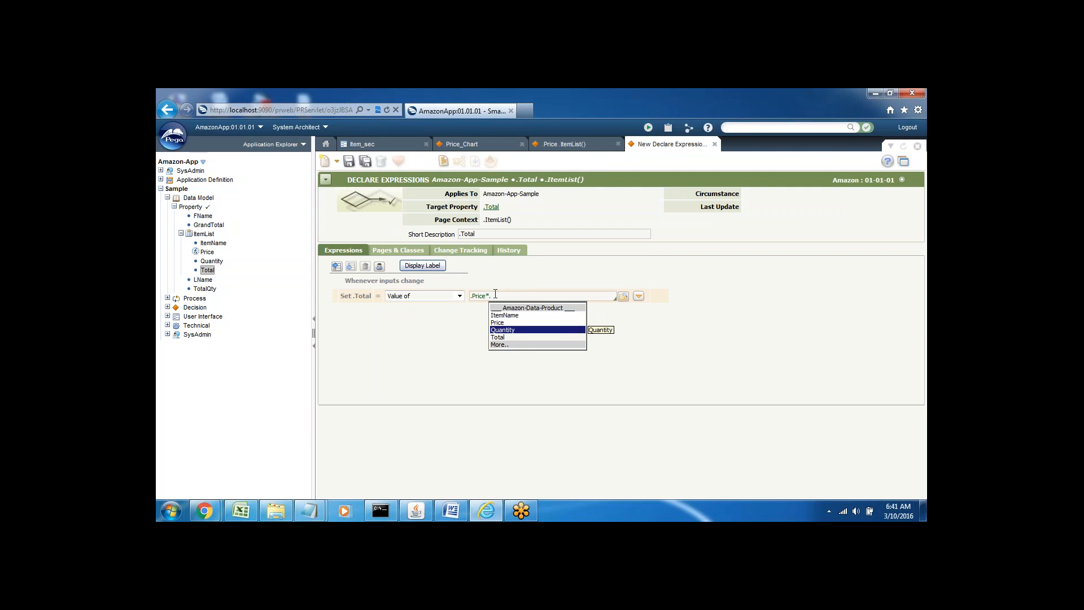
pyautogui.press('Return')
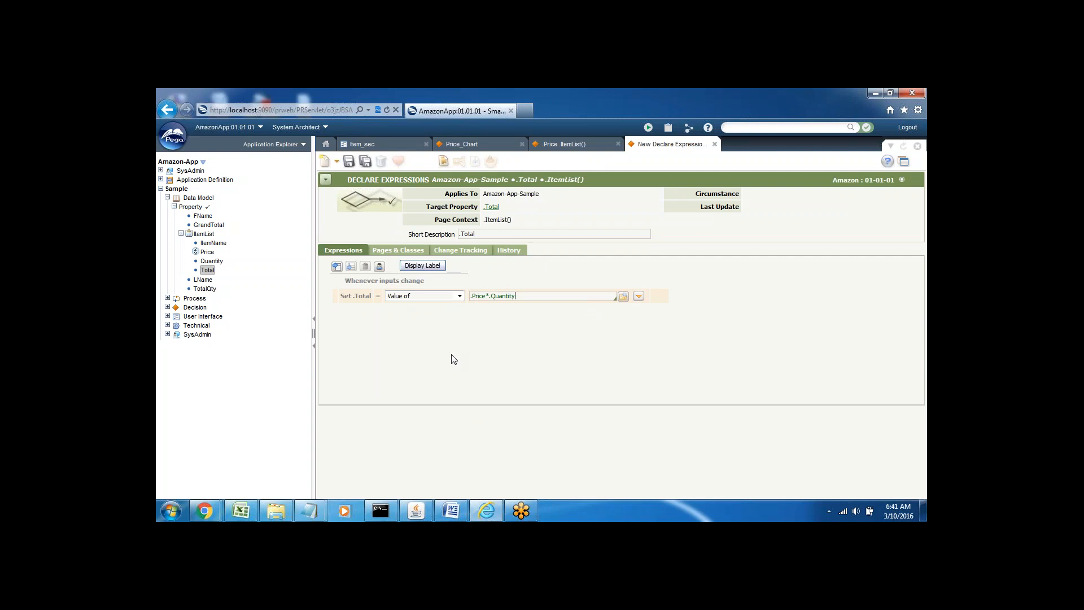
pyautogui.click(350, 164)
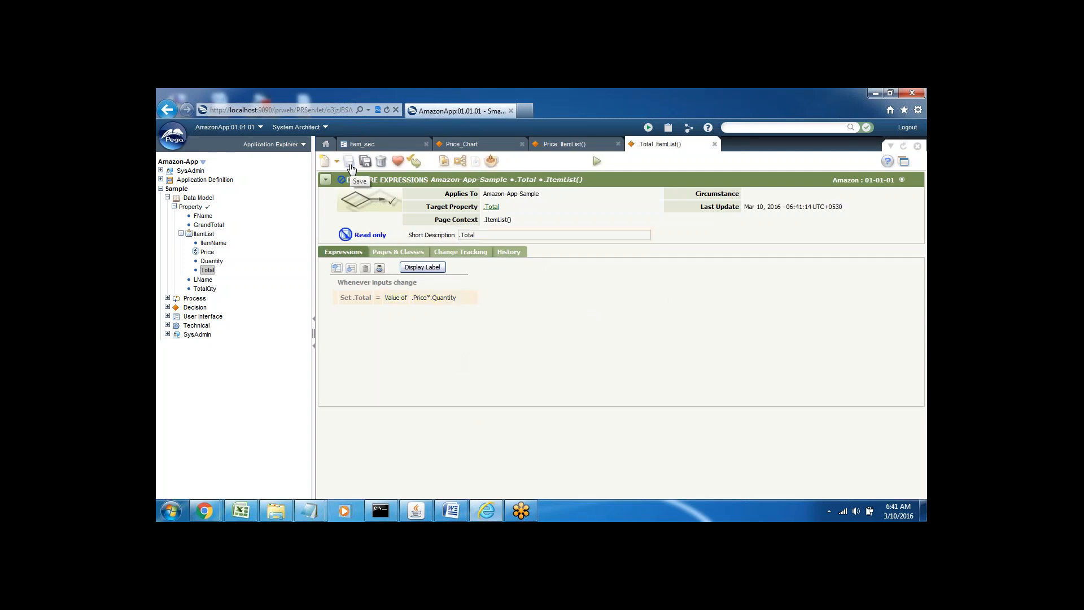
pyautogui.rightClick(252, 246)
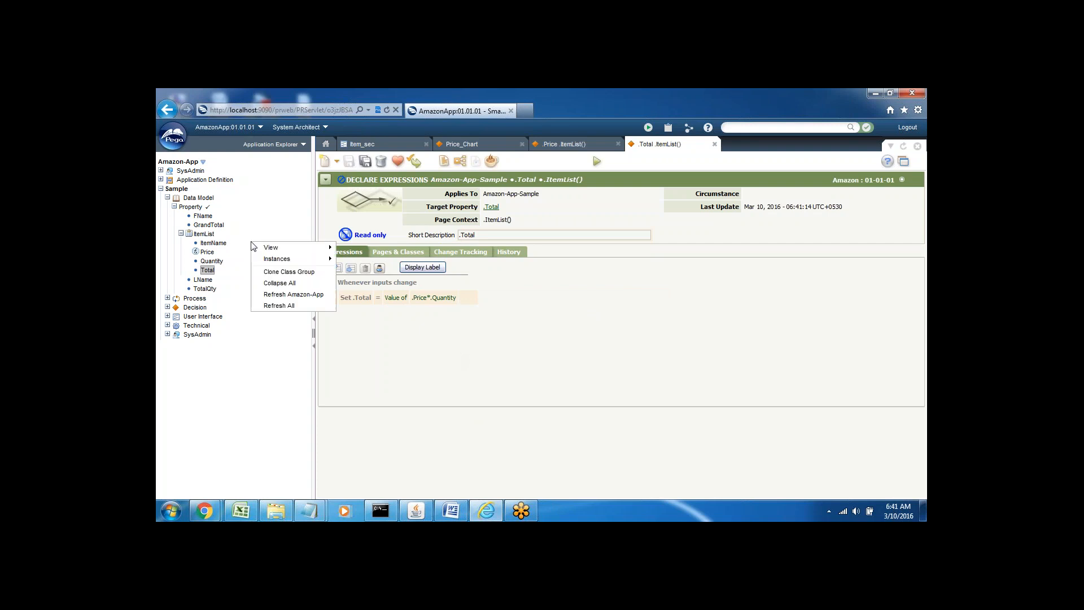
pyautogui.click(279, 305)
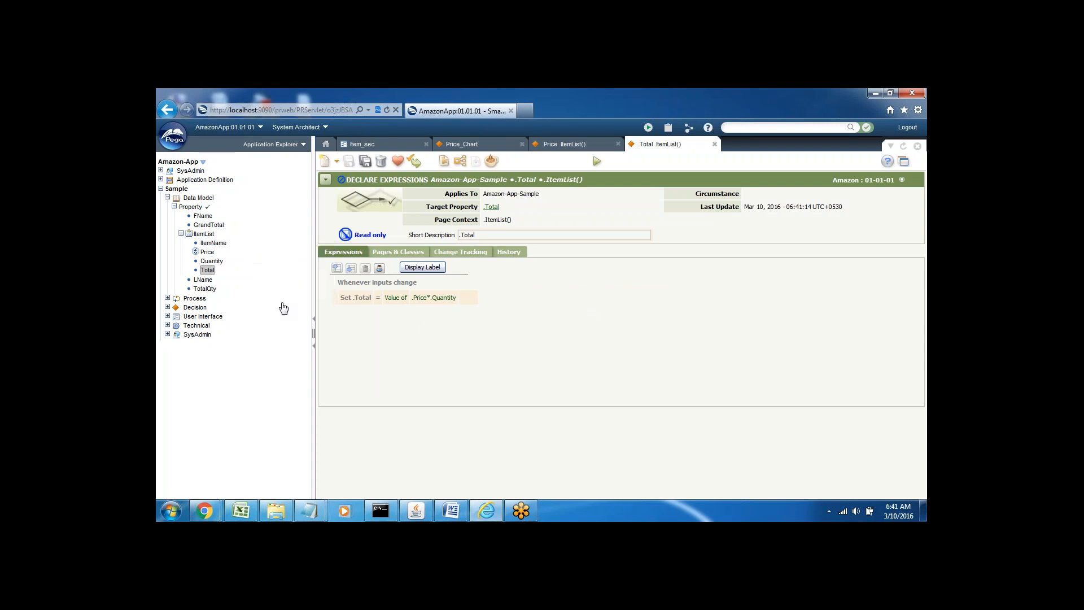
# Step: Expand the Sample class's data model properties and create a declare expression for GrandTotal in the Amazon ruleset
pyautogui.click(161, 189)
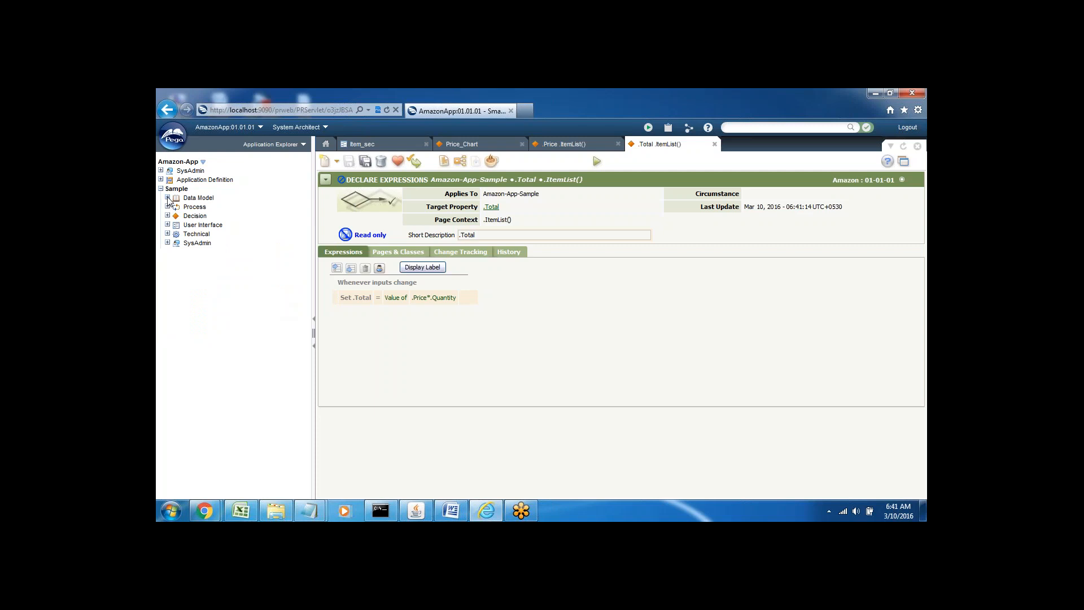
pyautogui.click(168, 199)
pyautogui.click(175, 208)
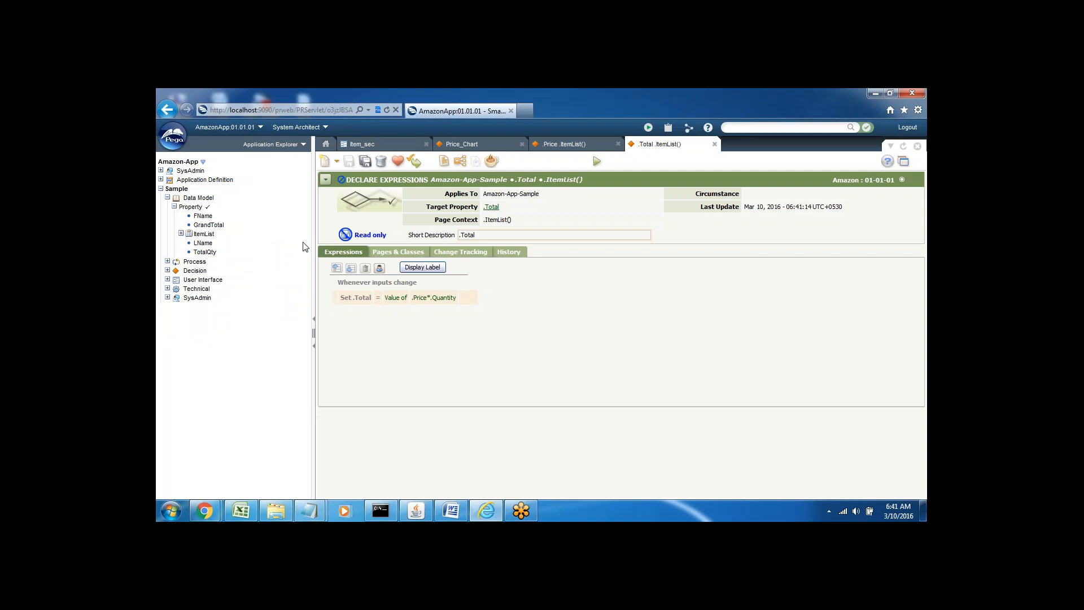
pyautogui.rightClick(206, 229)
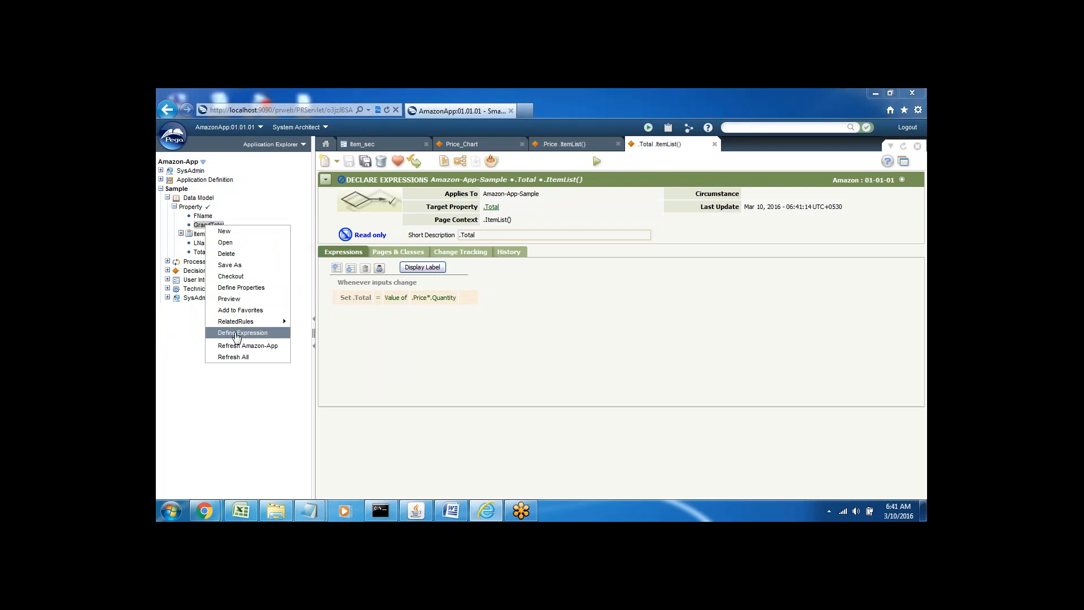
pyautogui.click(236, 335)
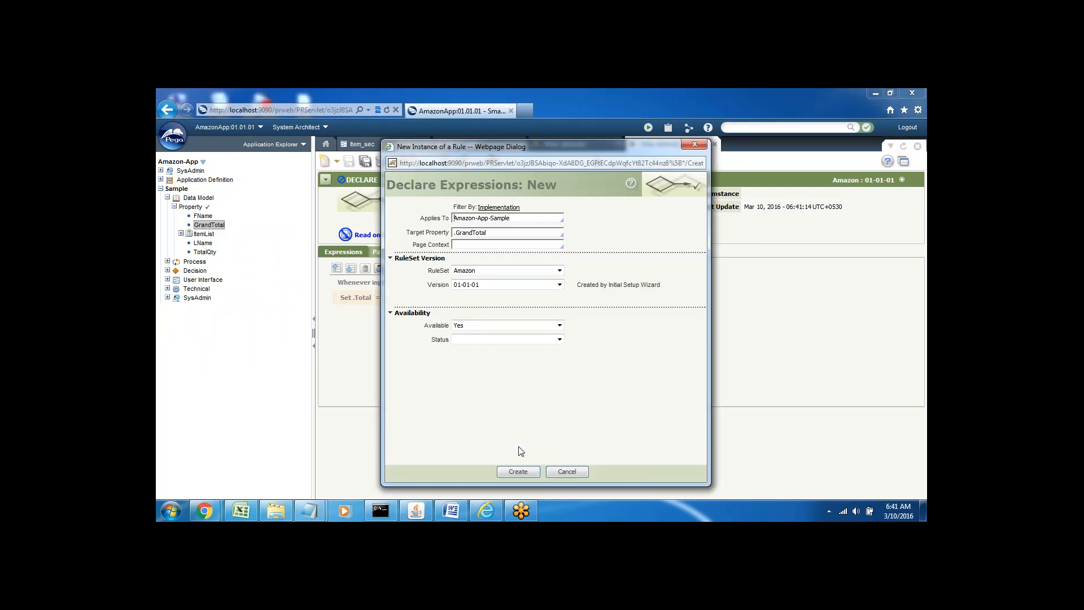
pyautogui.click(516, 472)
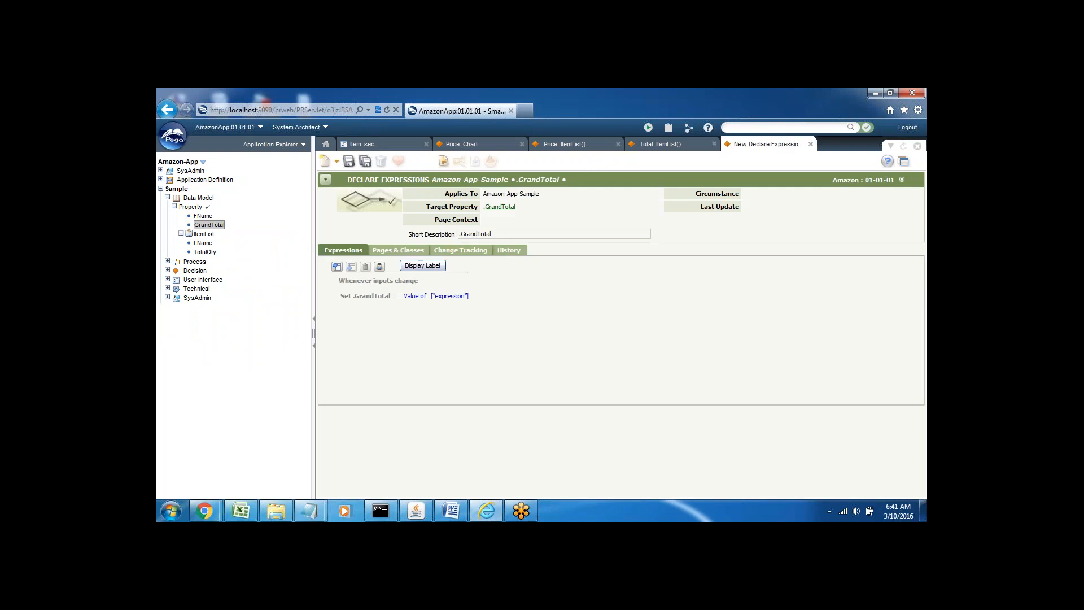
# Step: Check the Total field in the Item_sec section, then set the .GrandTotal expression's function to Sum of
pyautogui.click(379, 148)
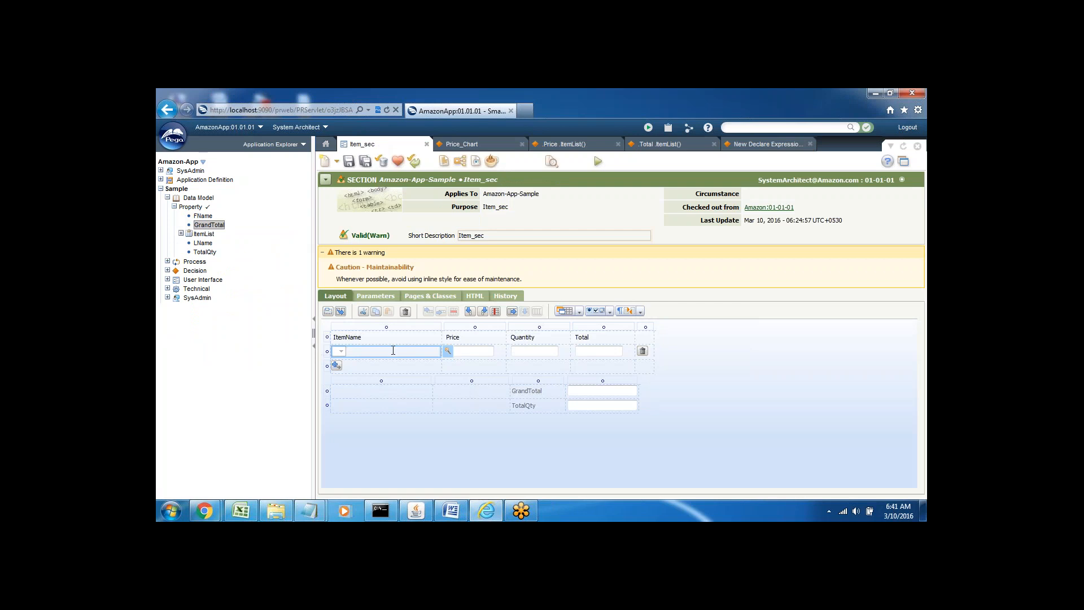
pyautogui.click(591, 352)
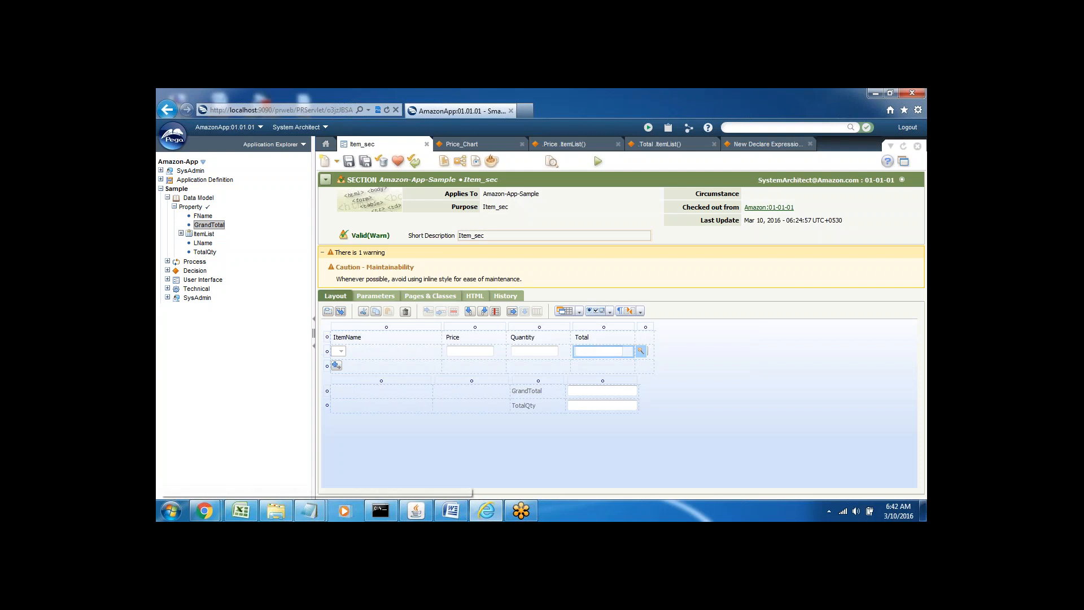
pyautogui.click(755, 146)
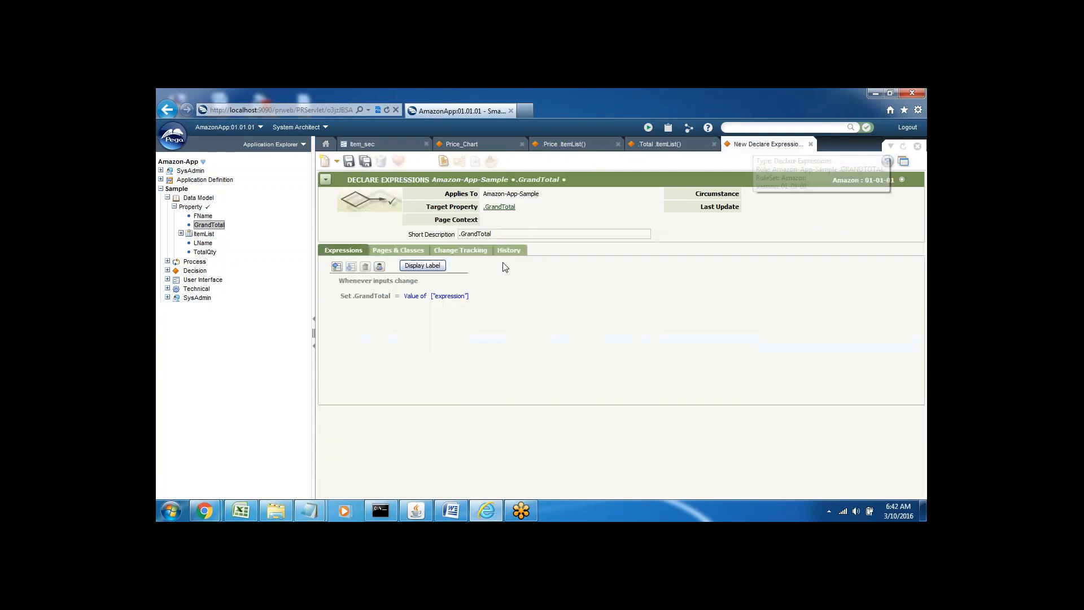
pyautogui.click(414, 296)
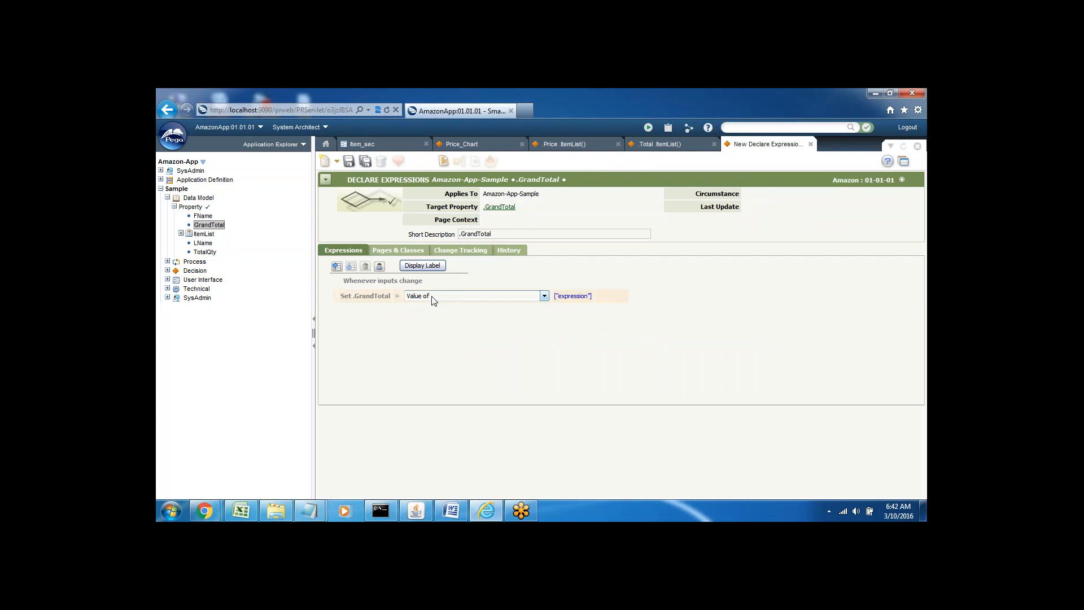
pyautogui.click(433, 300)
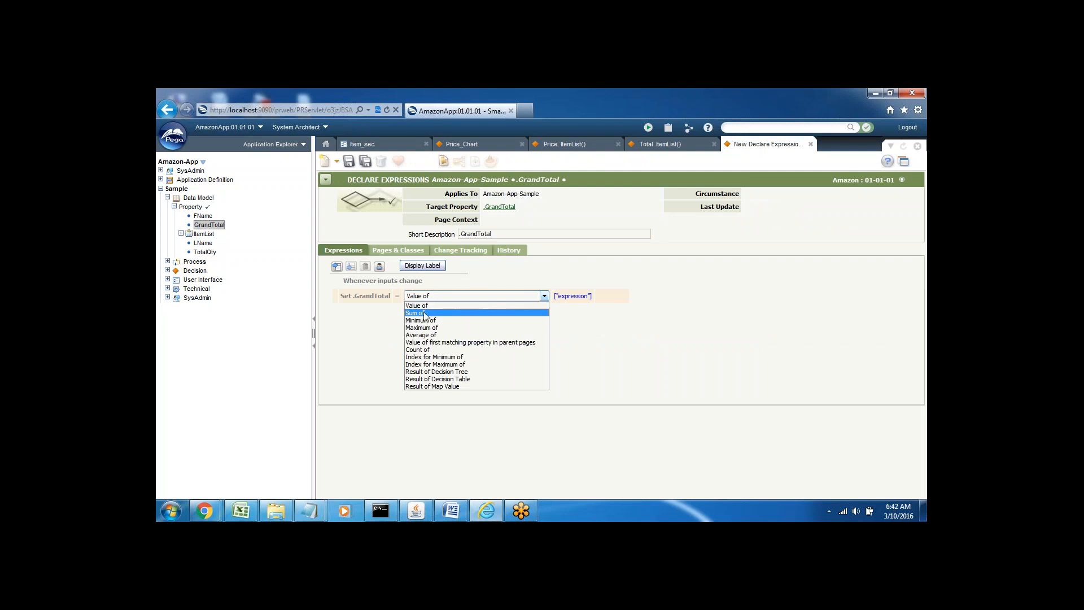
pyautogui.click(423, 313)
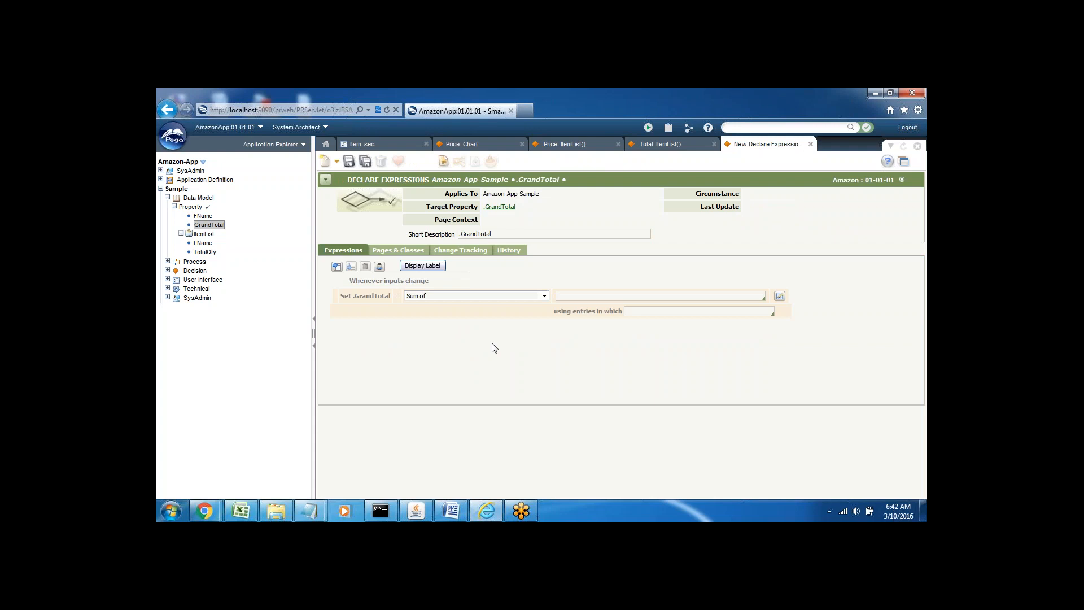
# Step: Set .ItemList().Total as the property summed for .GrandTotal and save the rule
pyautogui.click(571, 294)
pyautogui.press('Down')
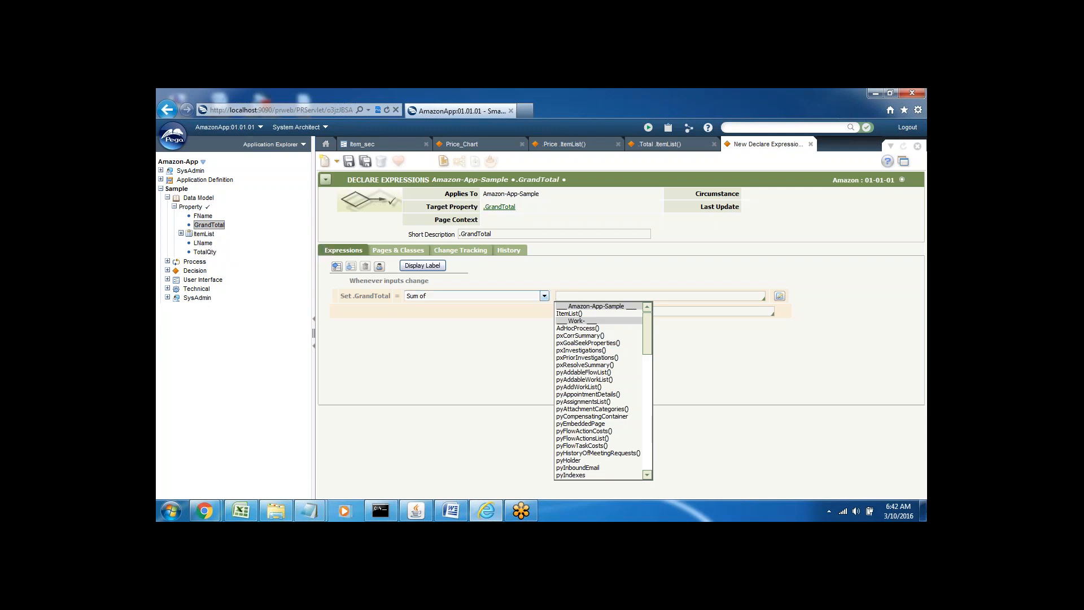
pyautogui.click(571, 313)
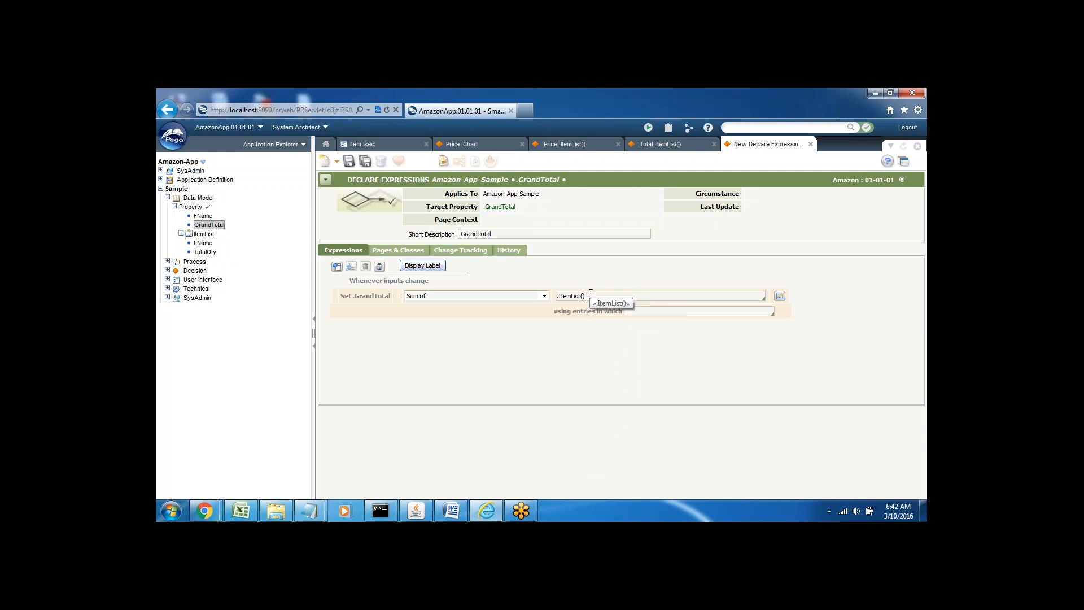
pyautogui.press('Down')
pyautogui.press('Down')
pyautogui.press('Down')
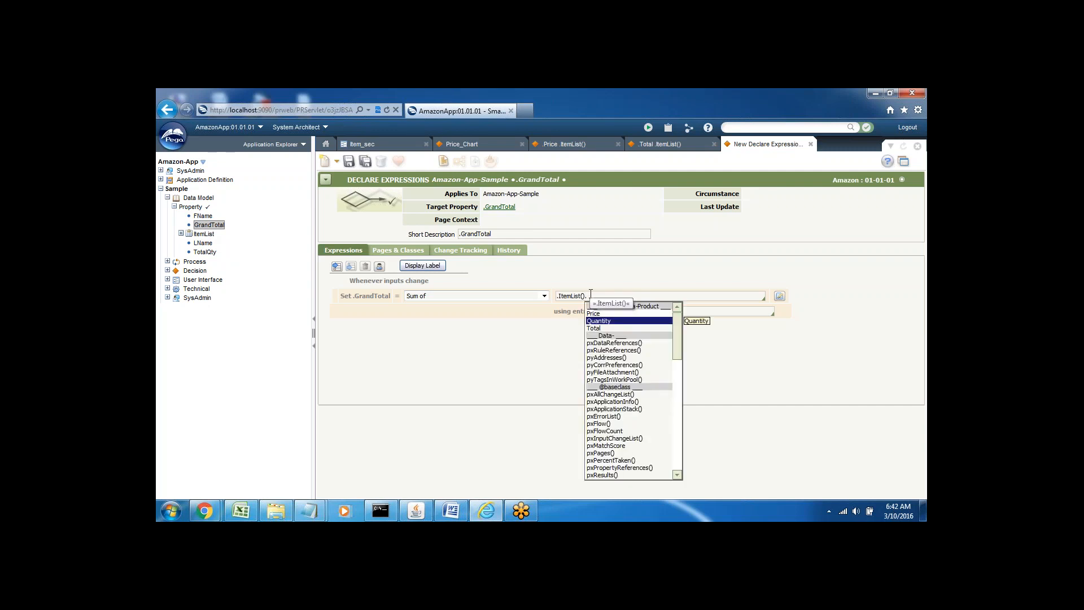
pyautogui.press('Return')
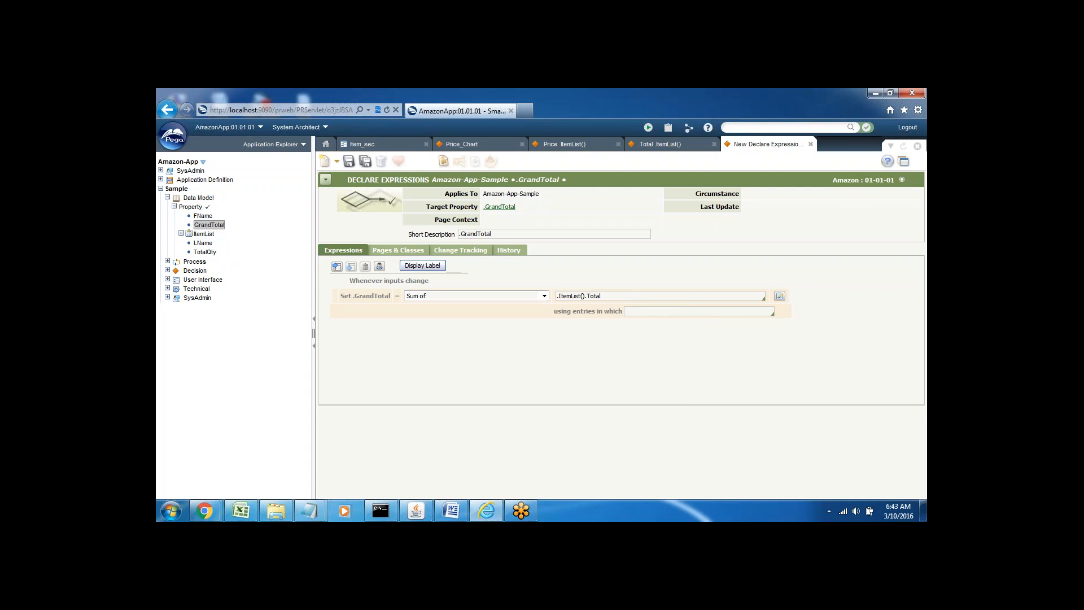
pyautogui.doubleClick(568, 295)
pyautogui.doubleClick(594, 295)
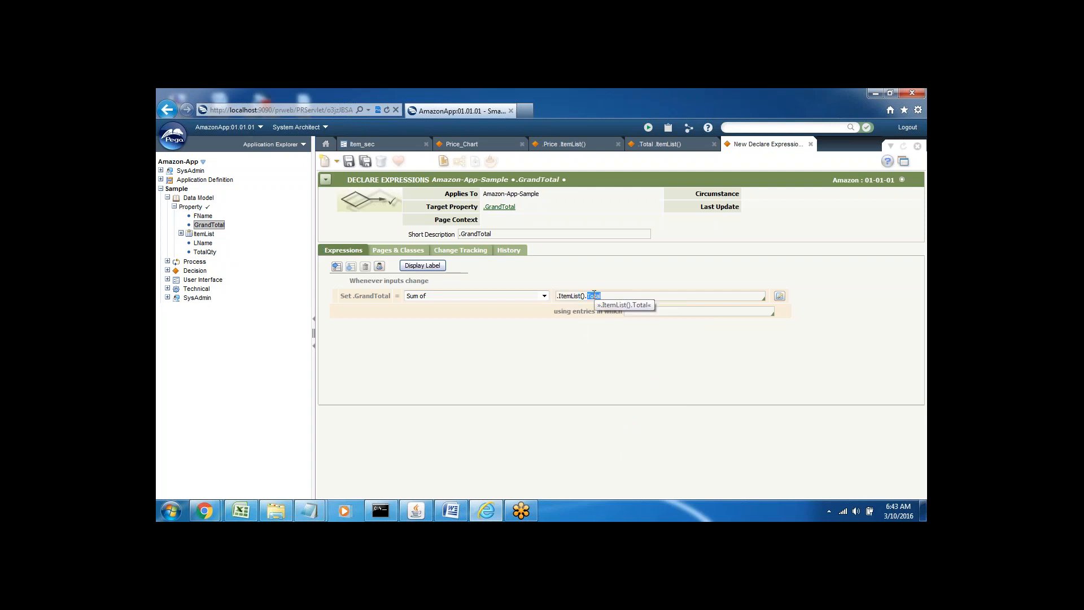
pyautogui.click(579, 358)
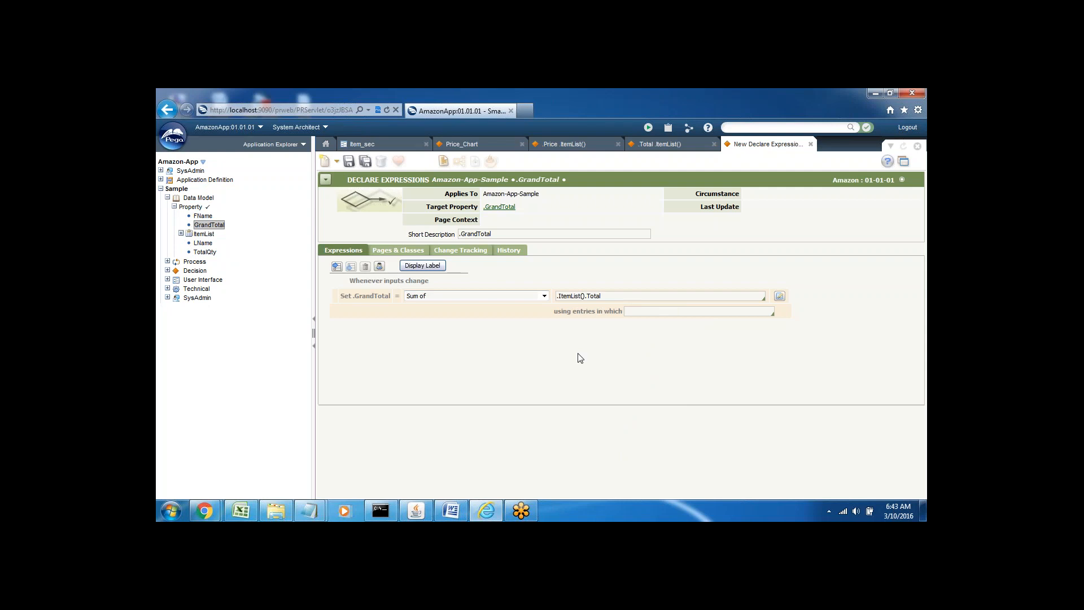
pyautogui.click(348, 162)
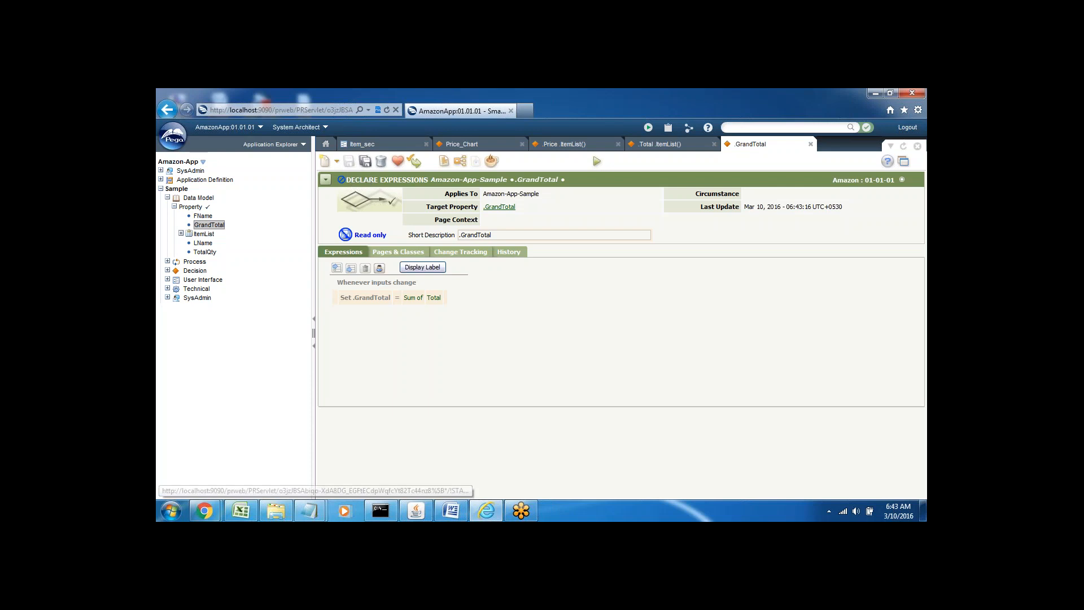
# Step: Create a declare expression for the Sample class's TotalQty property and set its function to Sum of
pyautogui.rightClick(204, 254)
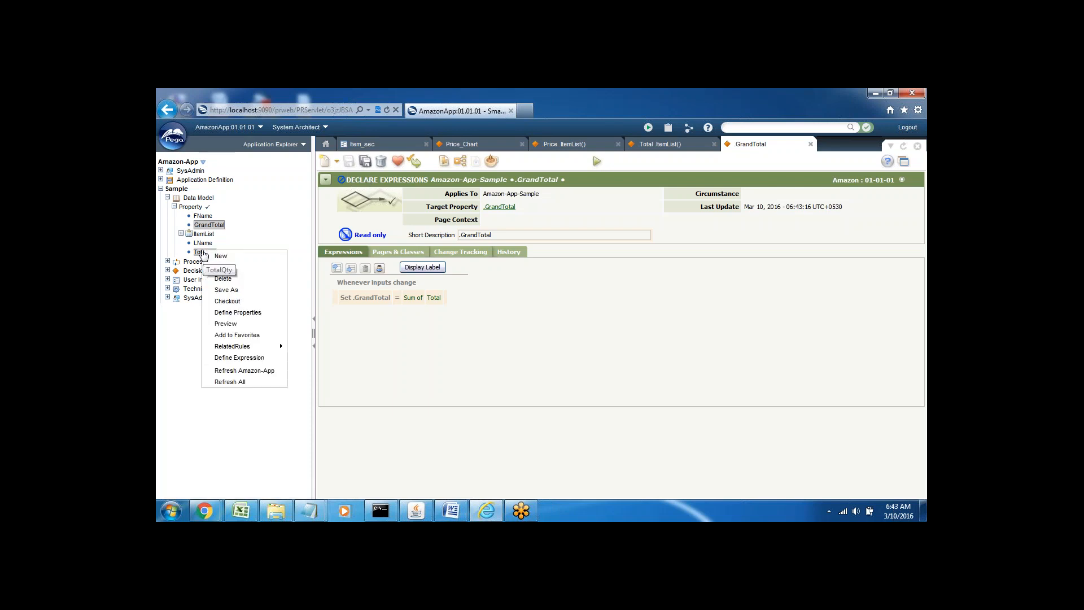
pyautogui.click(239, 357)
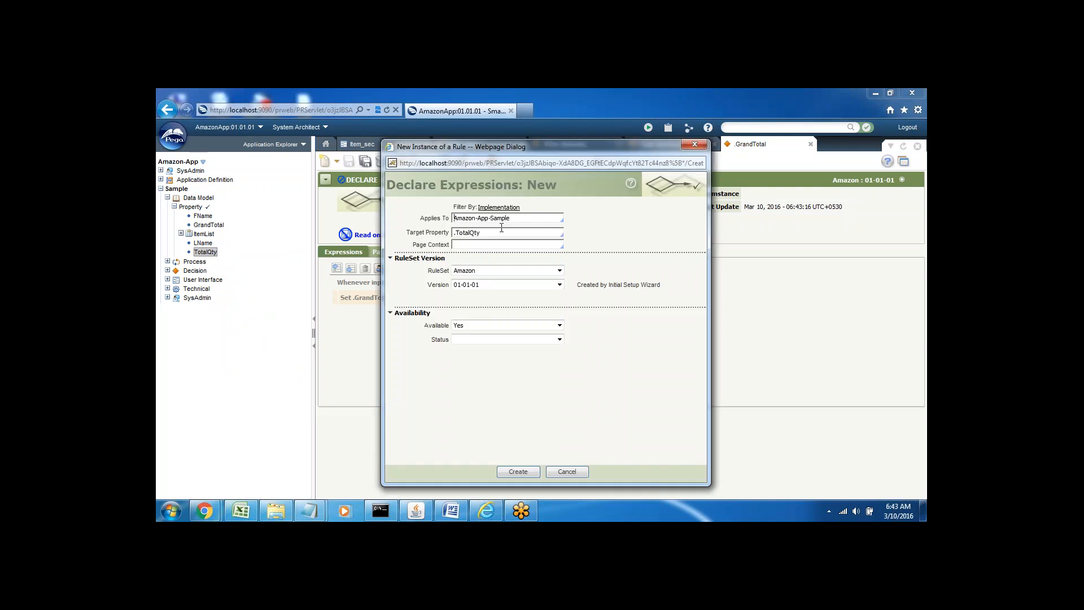
pyautogui.click(518, 471)
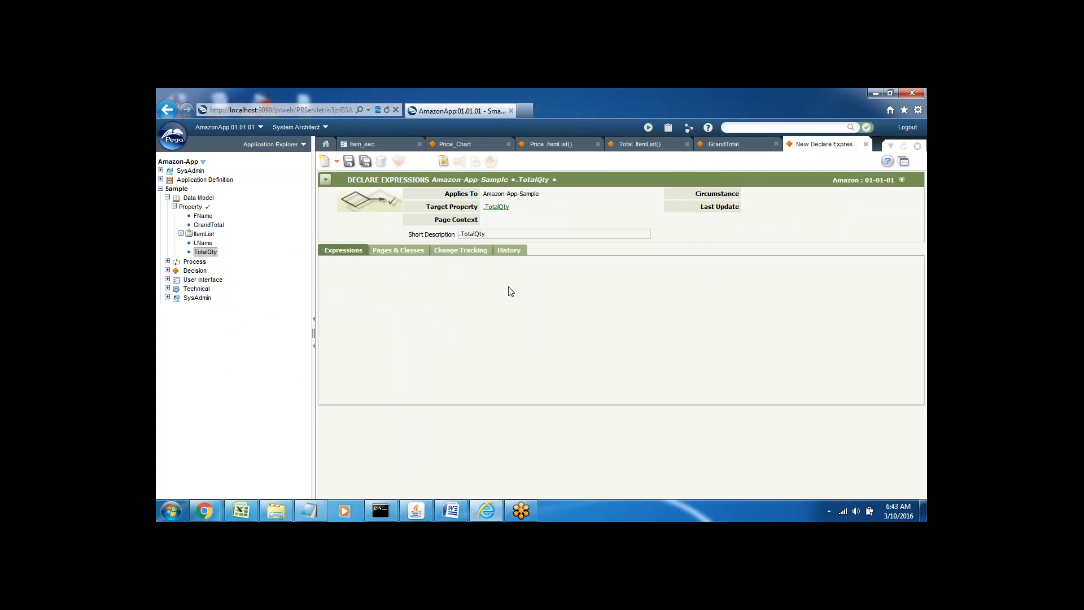
pyautogui.click(407, 299)
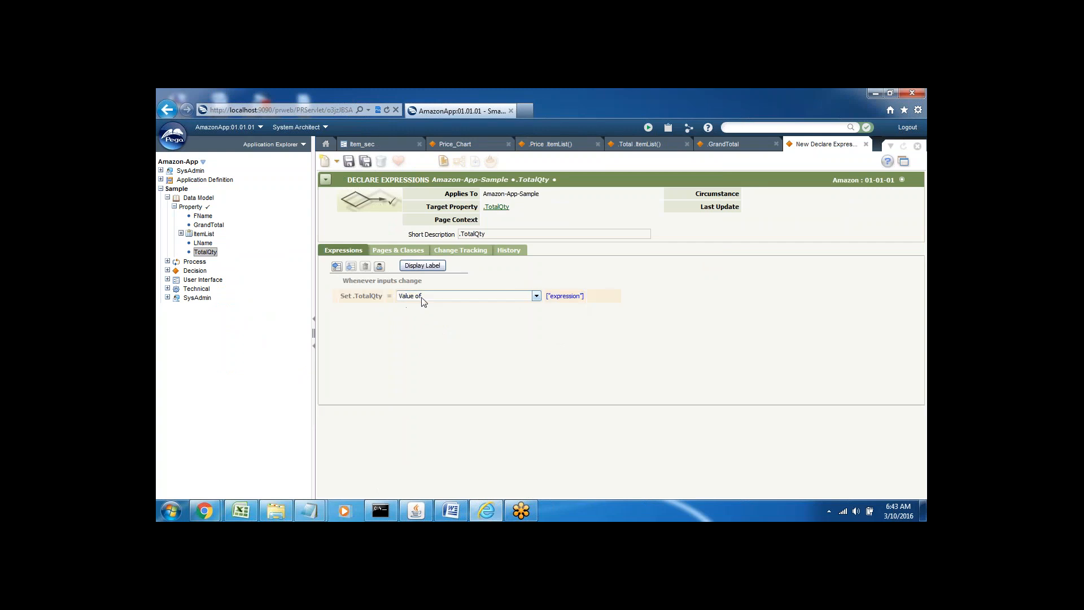
pyautogui.click(430, 300)
pyautogui.click(416, 313)
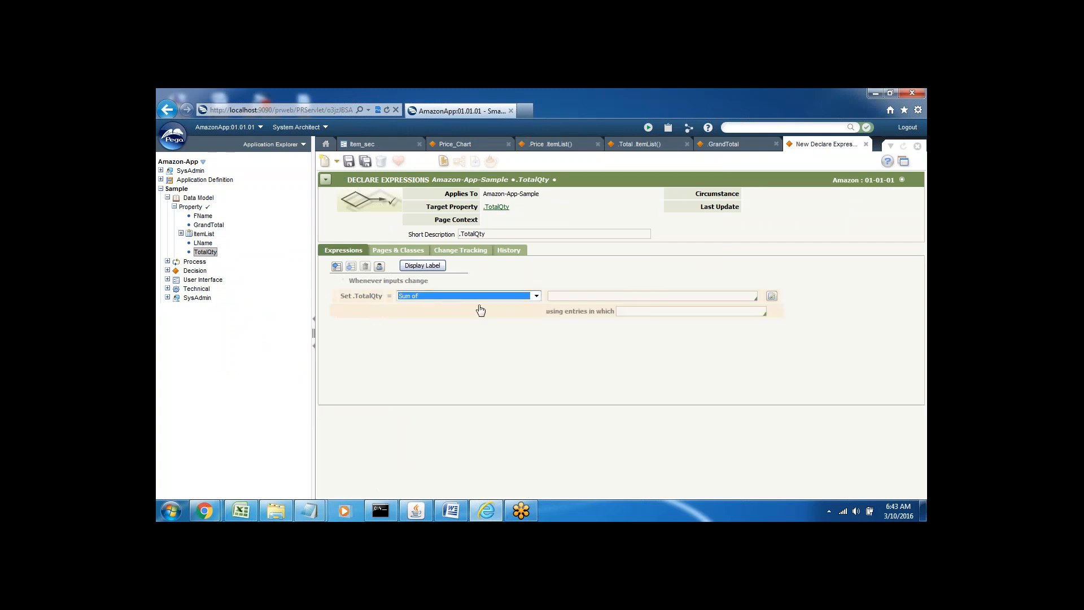
# Step: Set .ItemList().Quantity as the property summed for .TotalQty and save the rule
pyautogui.click(562, 298)
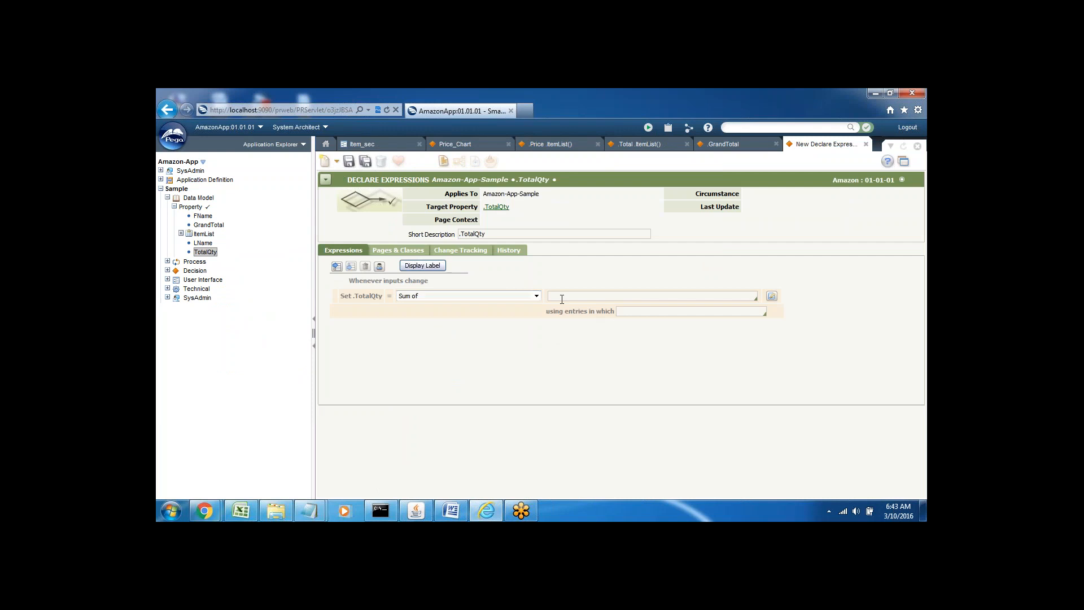
pyautogui.press('Down')
pyautogui.press('Down')
pyautogui.press('Return')
pyautogui.write('.')
pyautogui.press('Down')
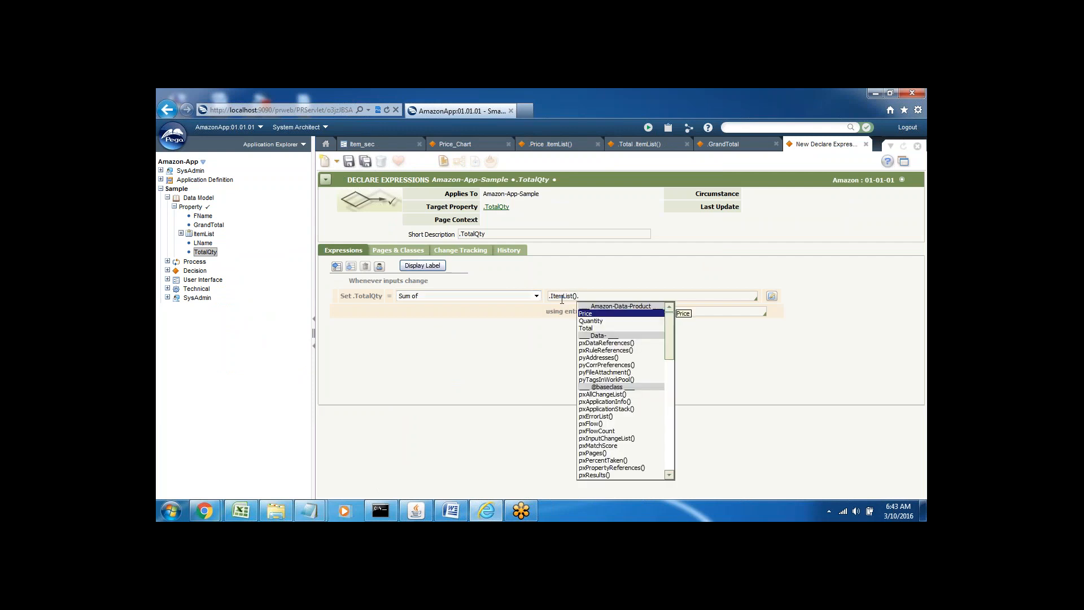
pyautogui.press('Down')
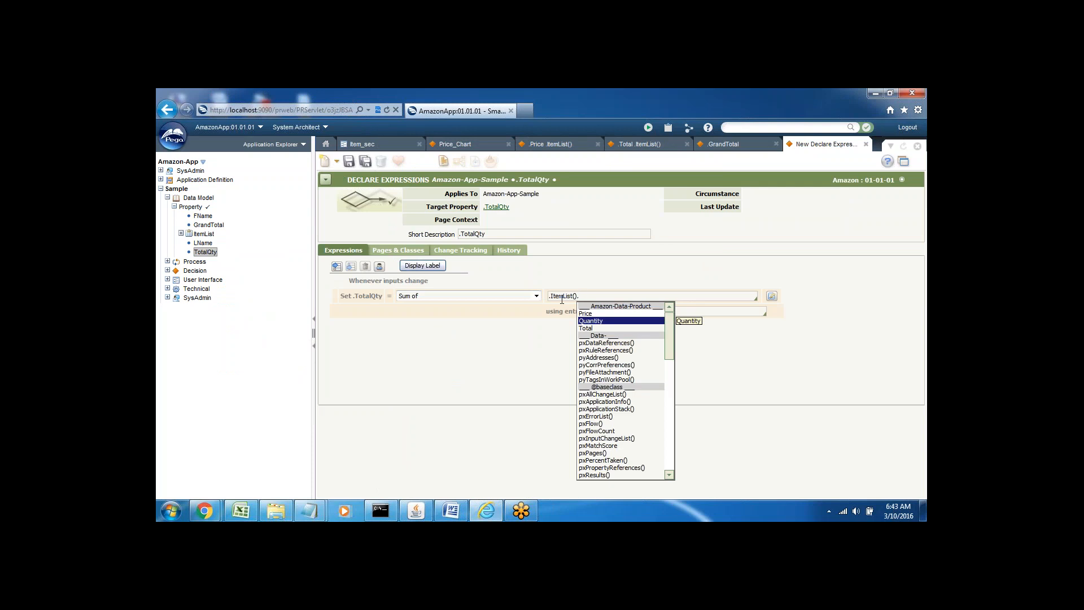
pyautogui.press('Return')
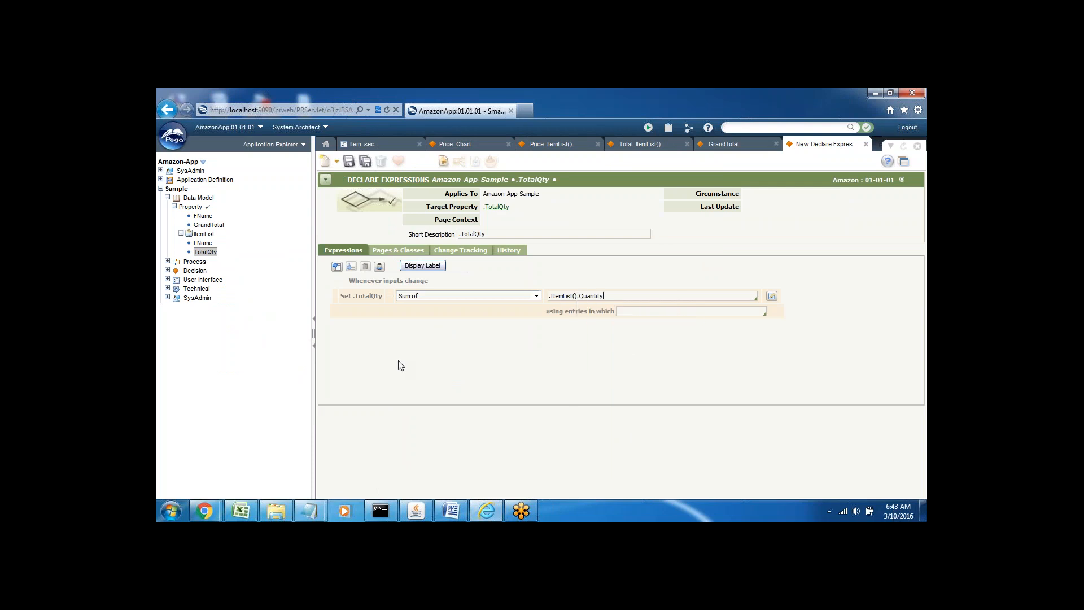
pyautogui.click(348, 162)
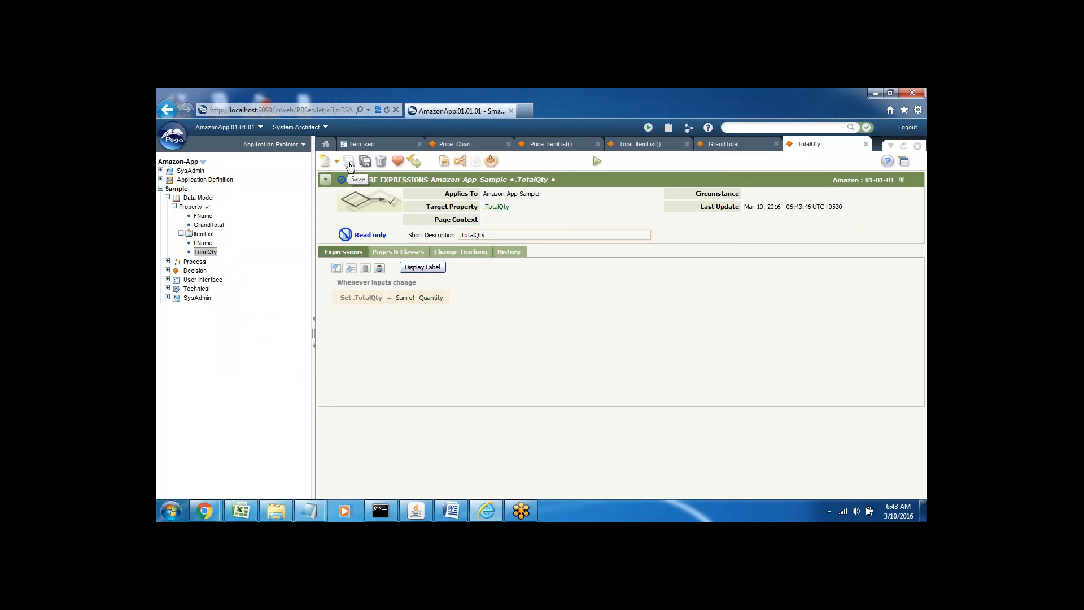
# Step: Close the open .TotalQty, .GrandTotal, .Total, .Price and Price_Chart rules, leaving only the Item_sec section open
pyautogui.click(867, 144)
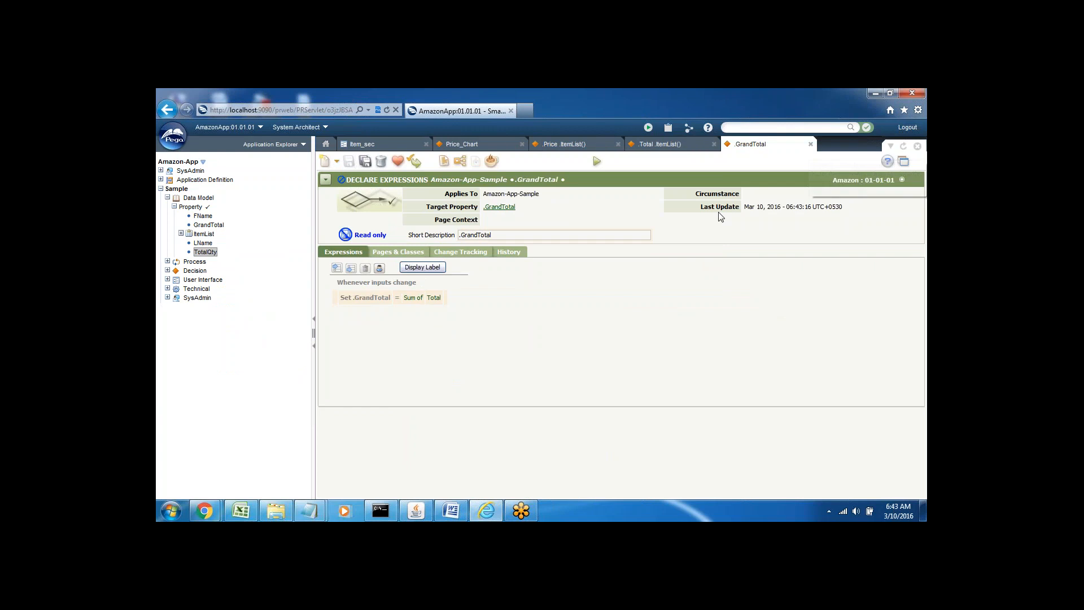
pyautogui.click(811, 144)
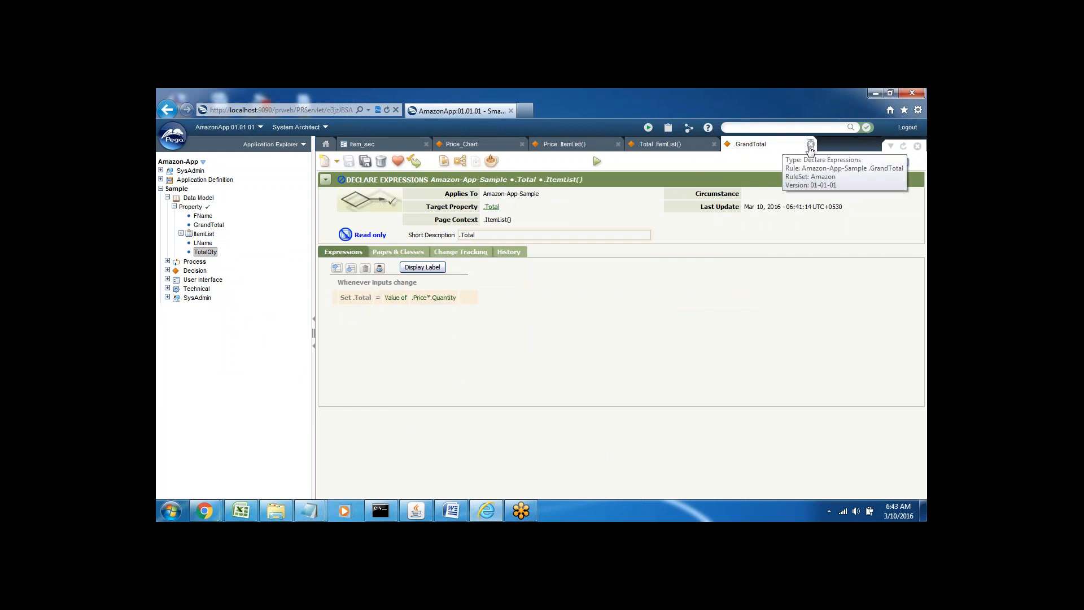
pyautogui.click(714, 145)
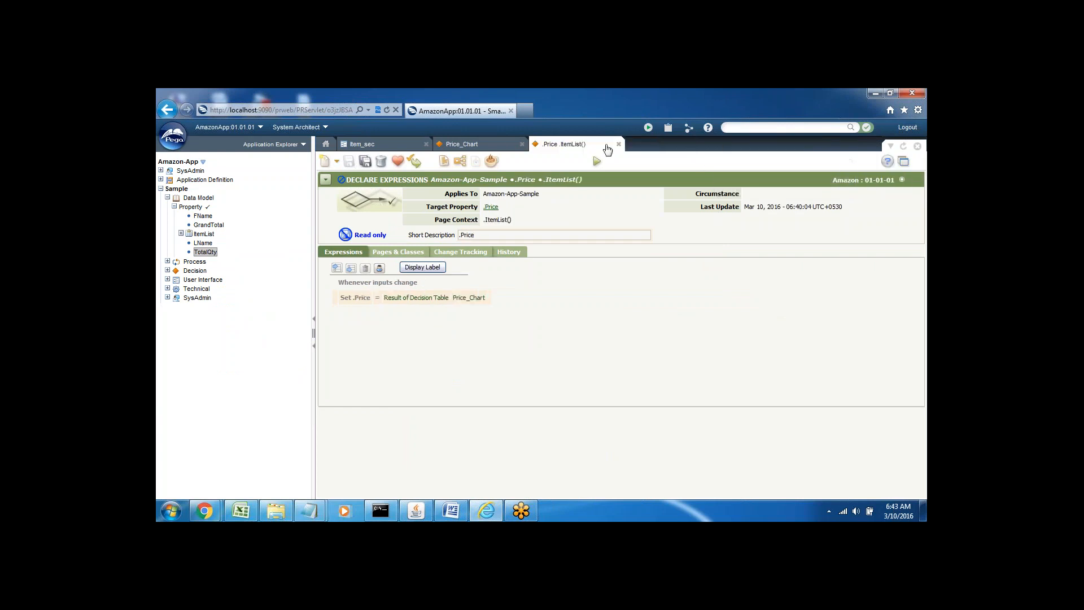
pyautogui.click(619, 145)
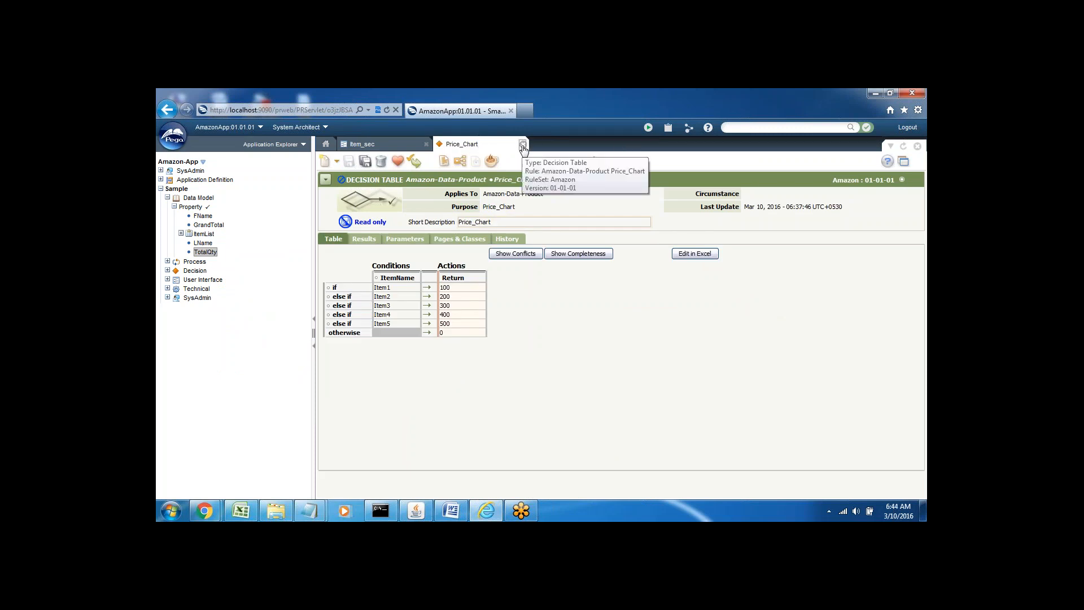
pyautogui.click(523, 145)
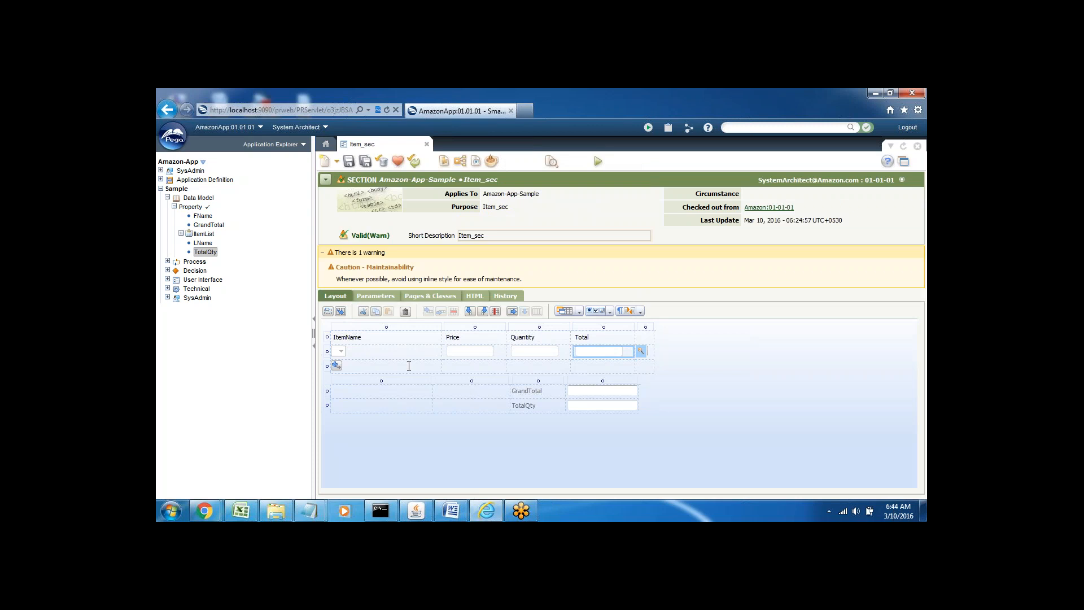
pyautogui.click(376, 351)
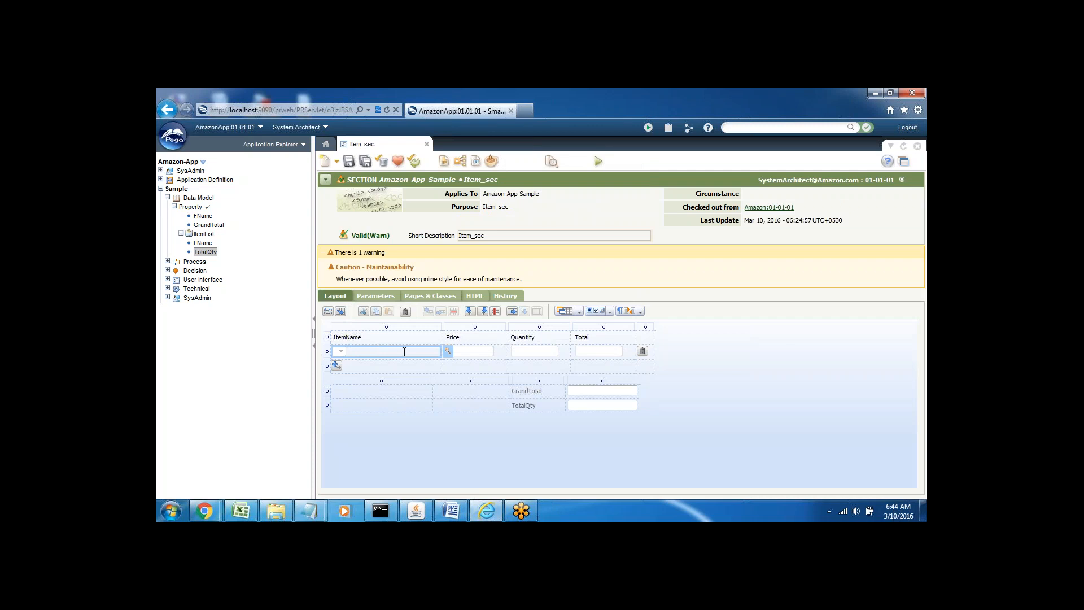
pyautogui.click(469, 352)
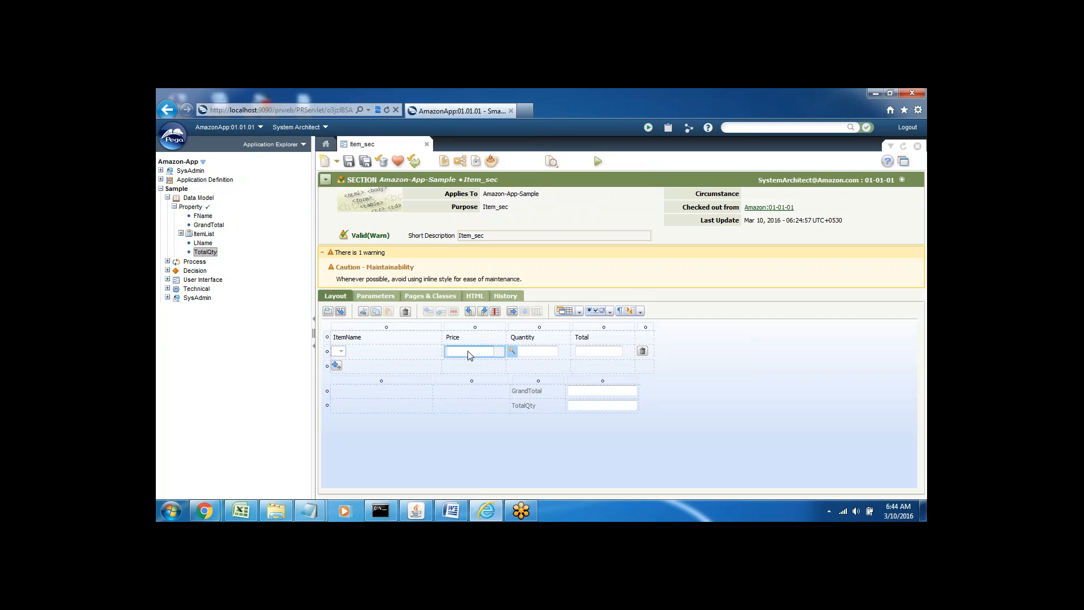
pyautogui.click(541, 354)
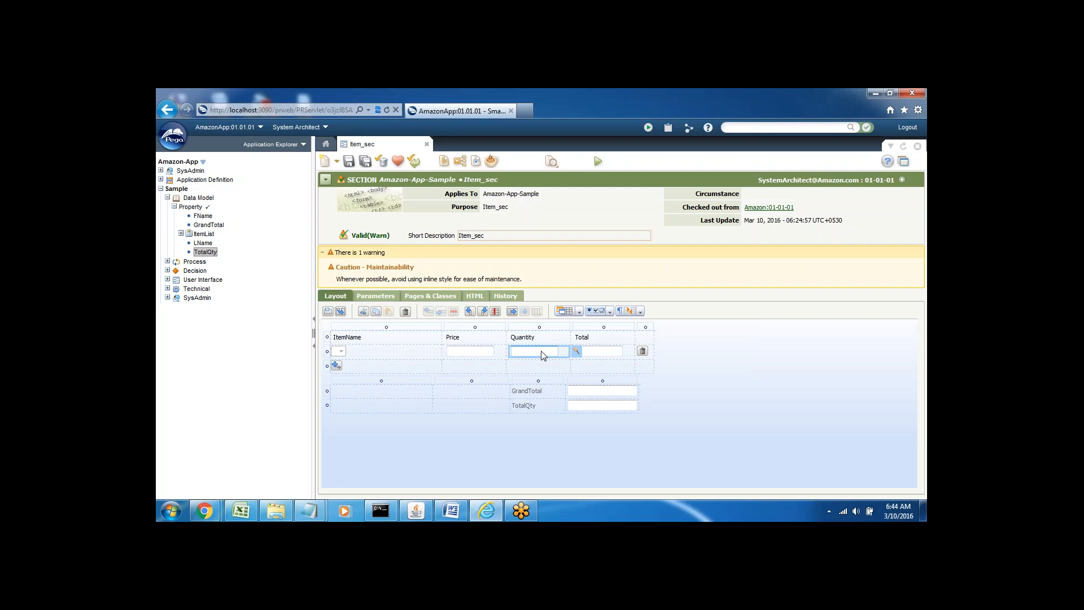
pyautogui.click(603, 354)
# Step: Give the ItemName cell a client event with event On Change and action Refresh this Section, and close its cell properties
pyautogui.click(382, 349)
pyautogui.click(448, 352)
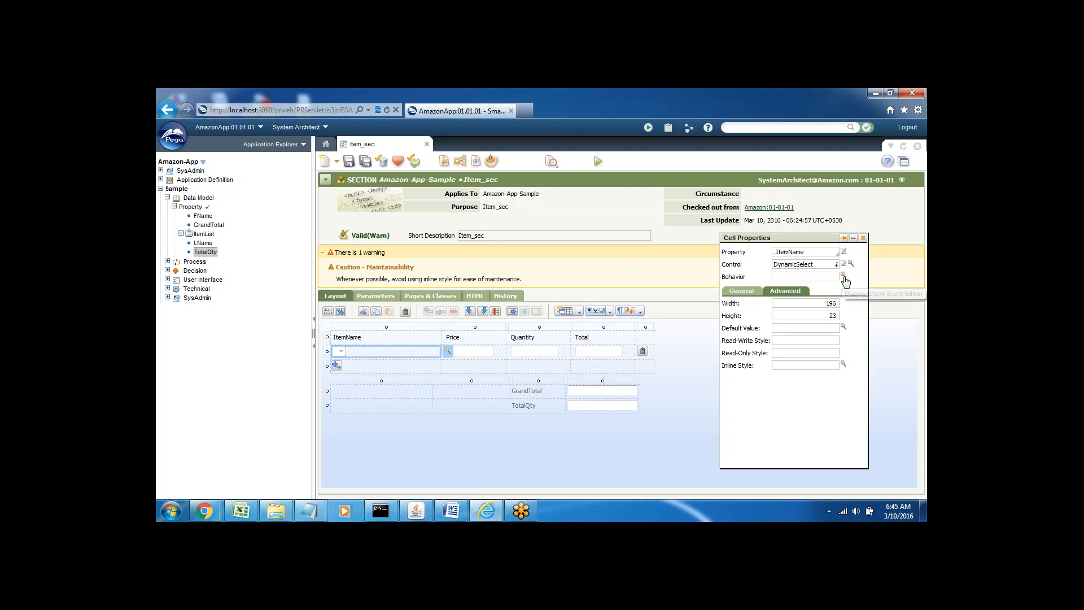
pyautogui.click(844, 276)
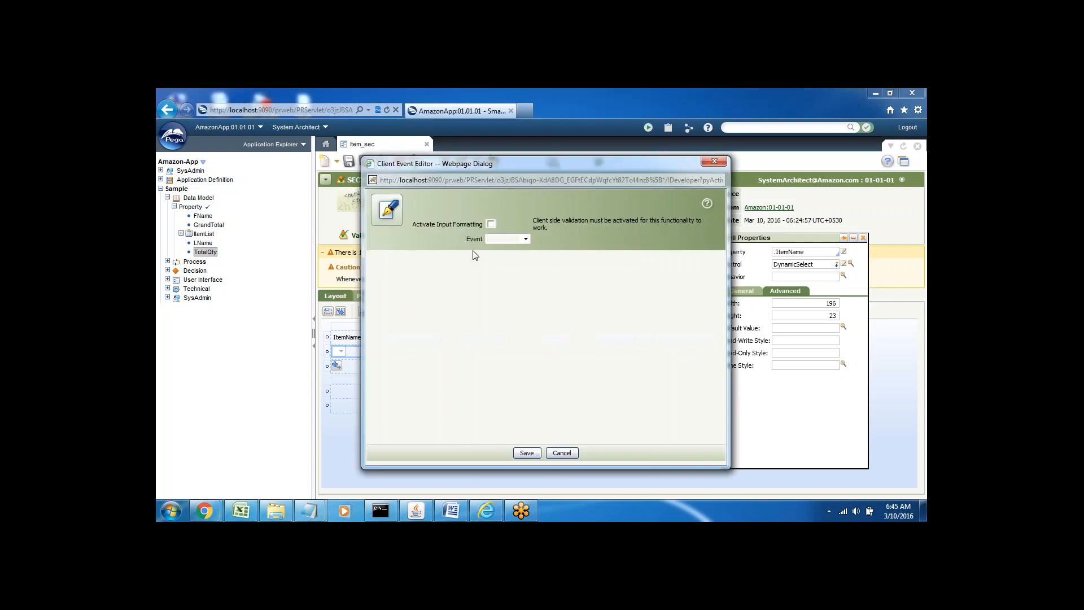
pyautogui.click(524, 239)
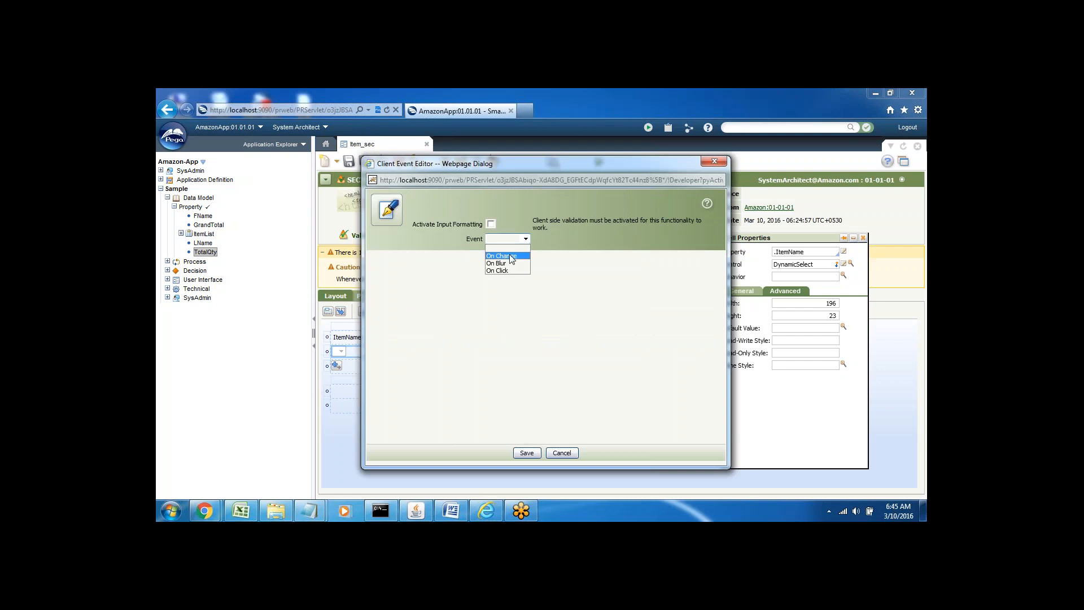
pyautogui.click(509, 255)
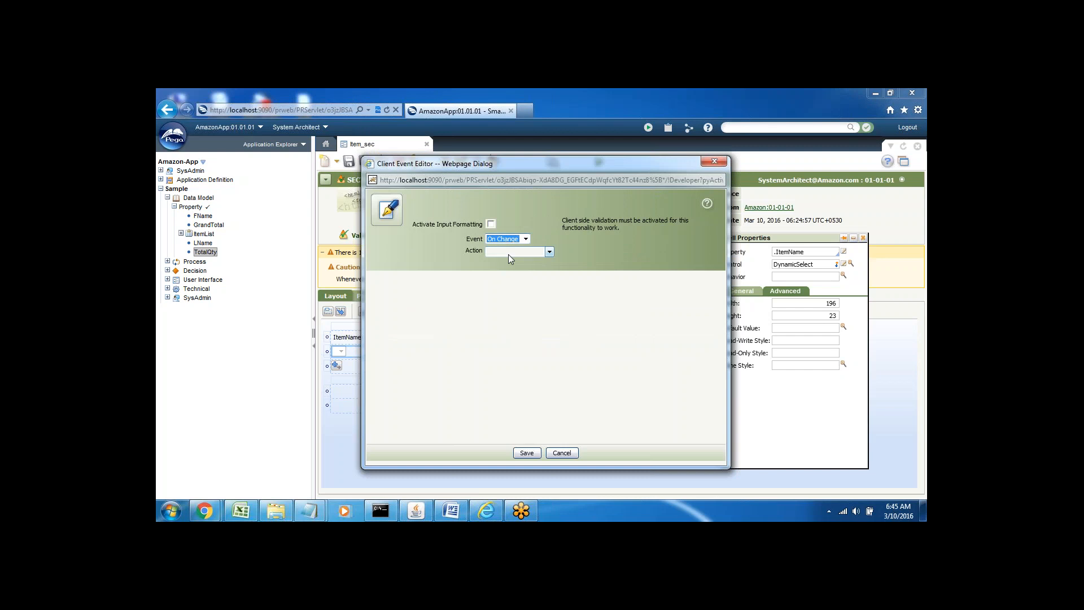
pyautogui.click(513, 254)
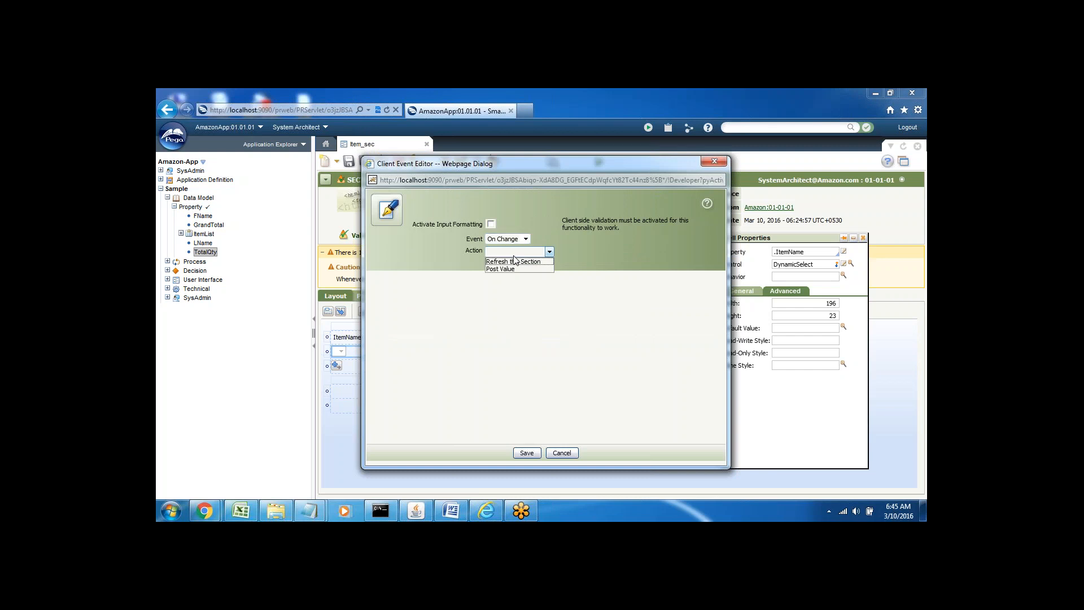
pyautogui.click(512, 263)
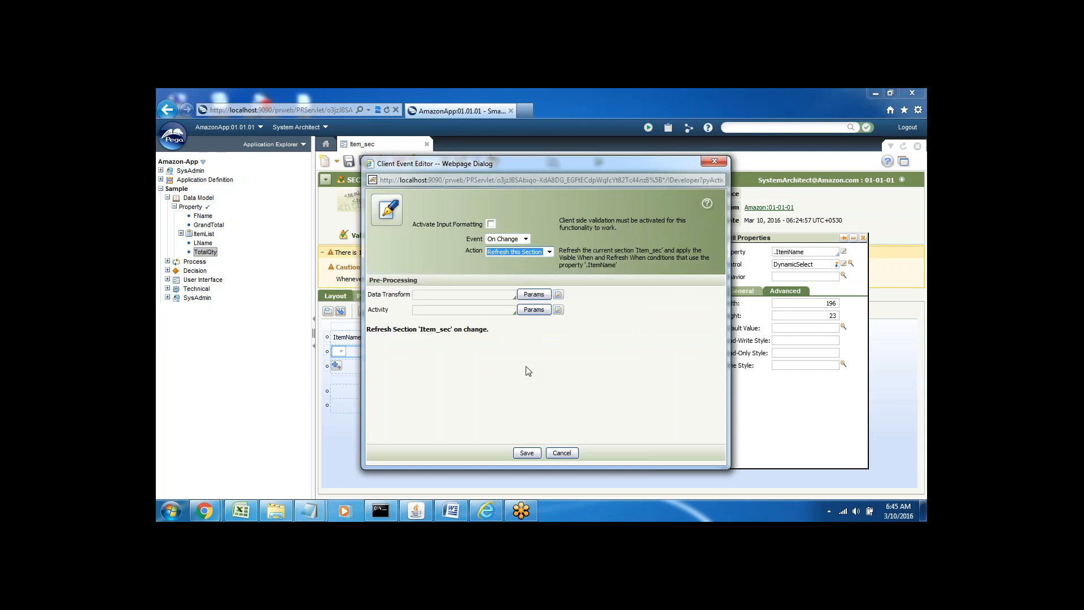
pyautogui.click(527, 453)
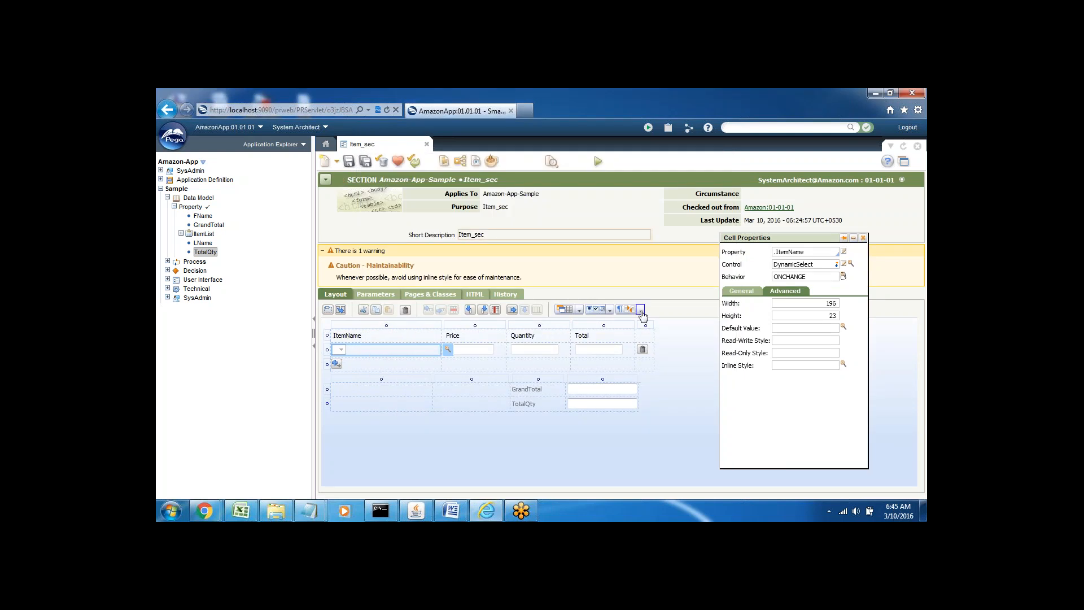
pyautogui.click(863, 238)
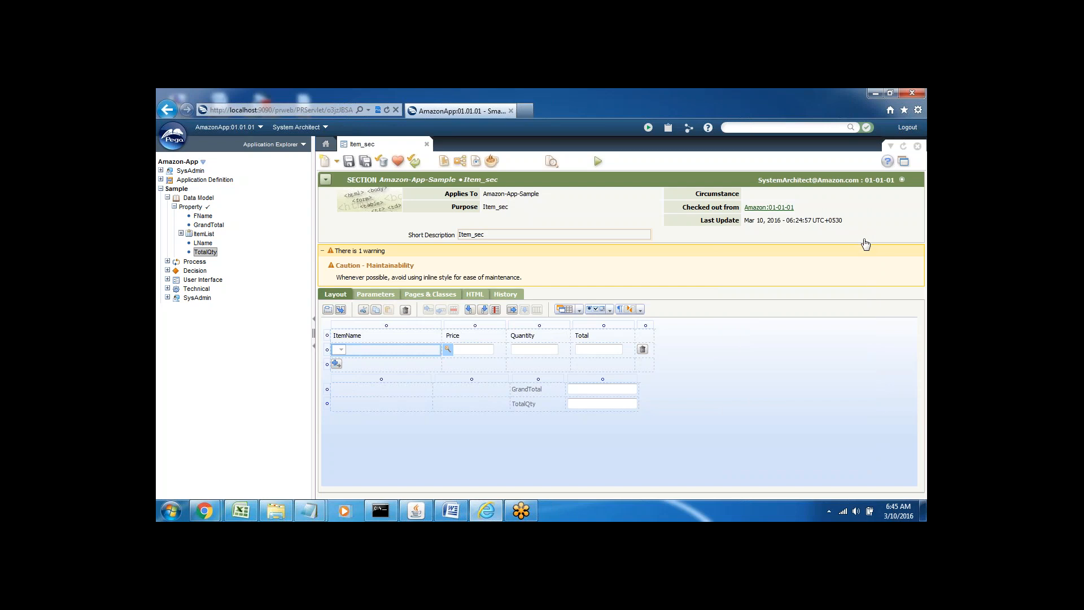
# Step: Give the Quantity cell an On Change client event with action Refresh this Section, and save the Item_sec section
pyautogui.click(532, 349)
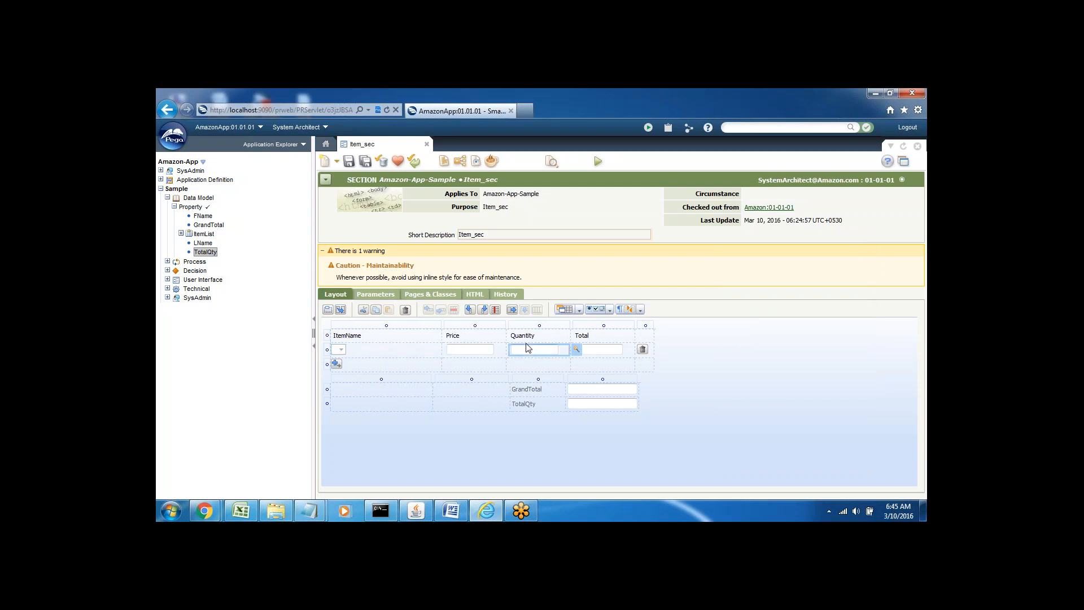
pyautogui.click(577, 349)
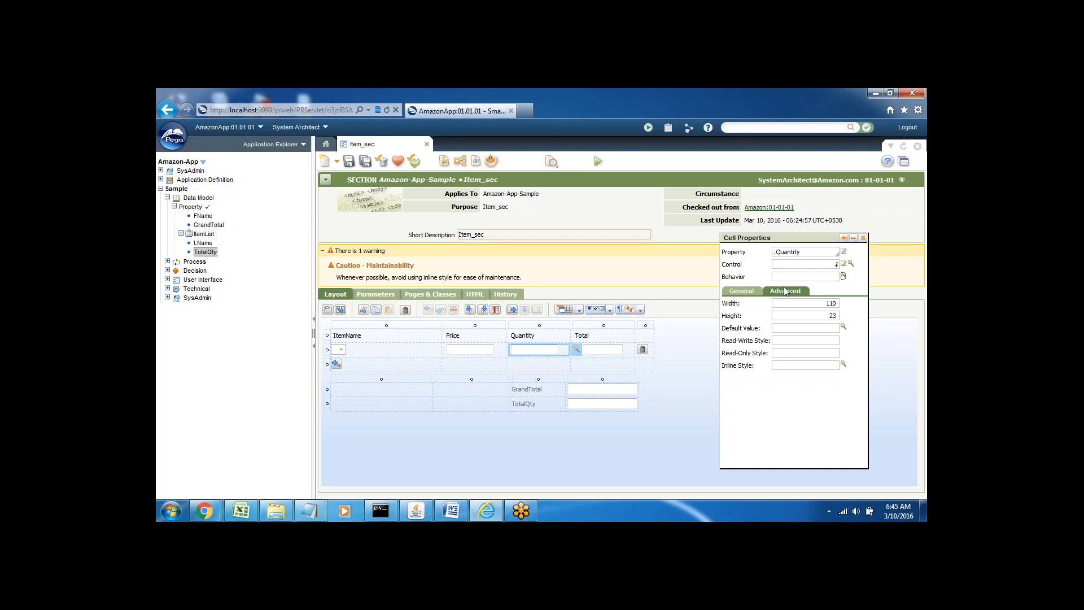
pyautogui.click(844, 276)
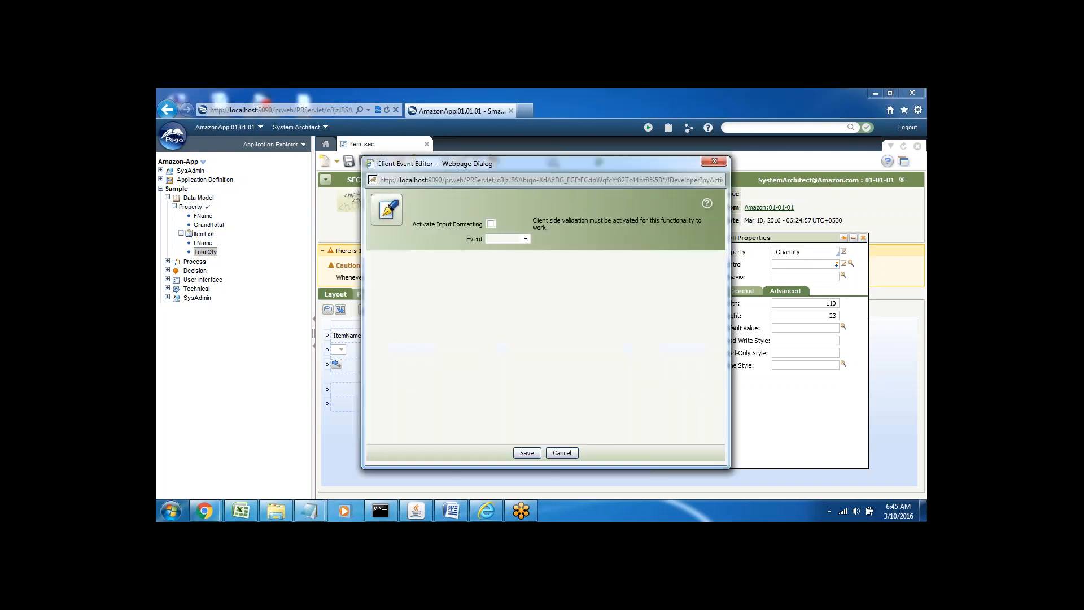
pyautogui.click(522, 239)
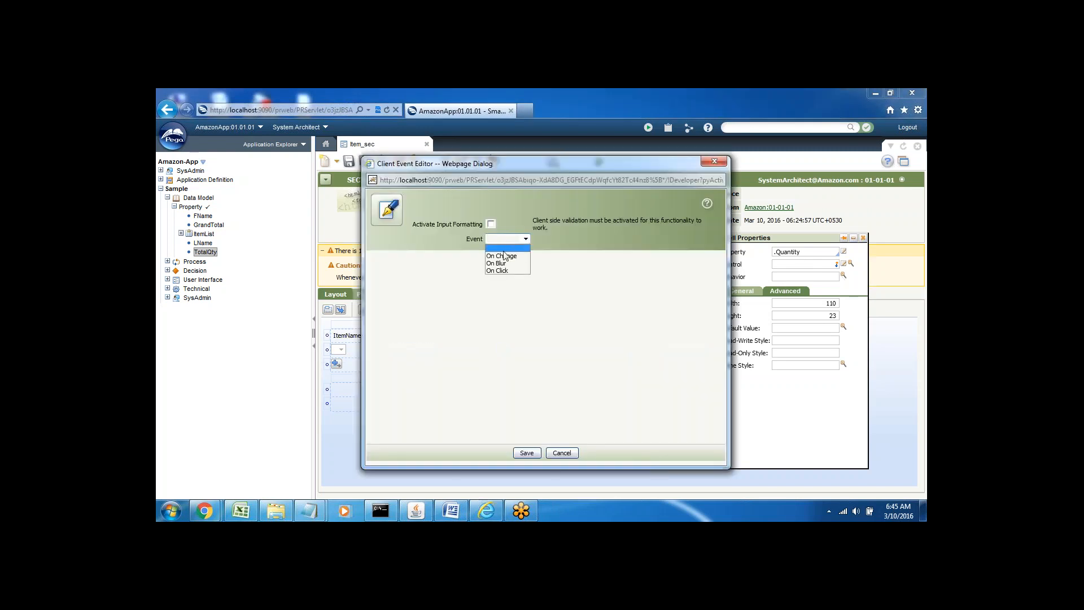
pyautogui.click(501, 257)
pyautogui.click(500, 253)
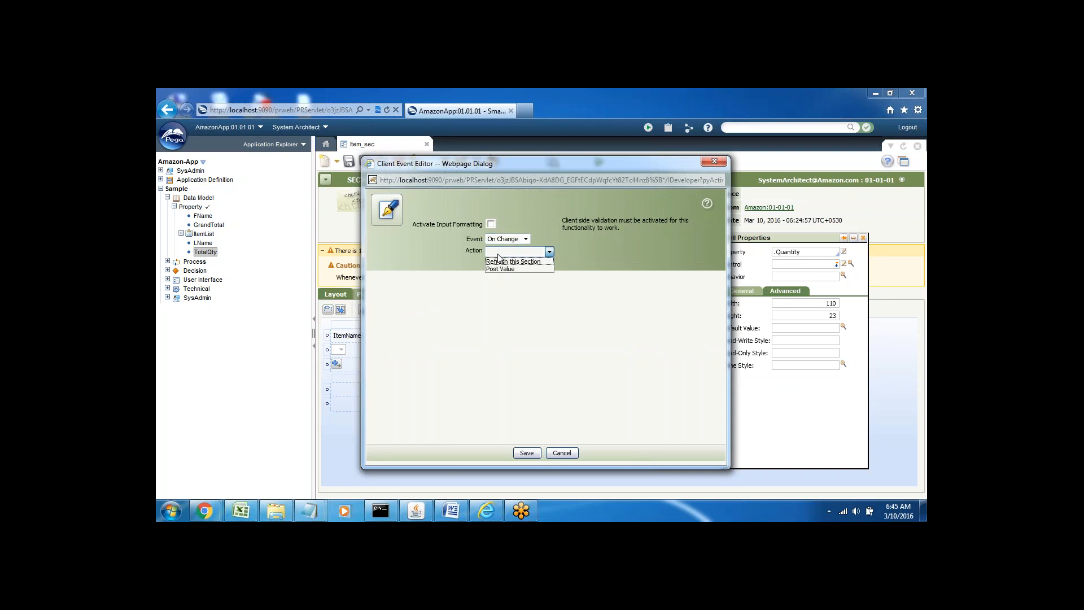
pyautogui.click(513, 262)
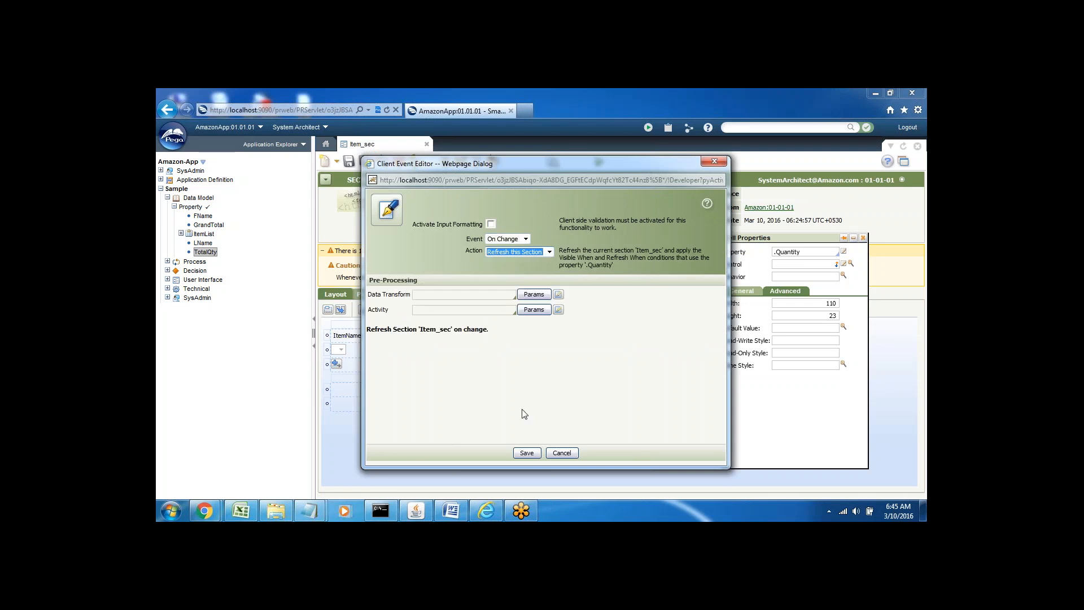
pyautogui.click(527, 453)
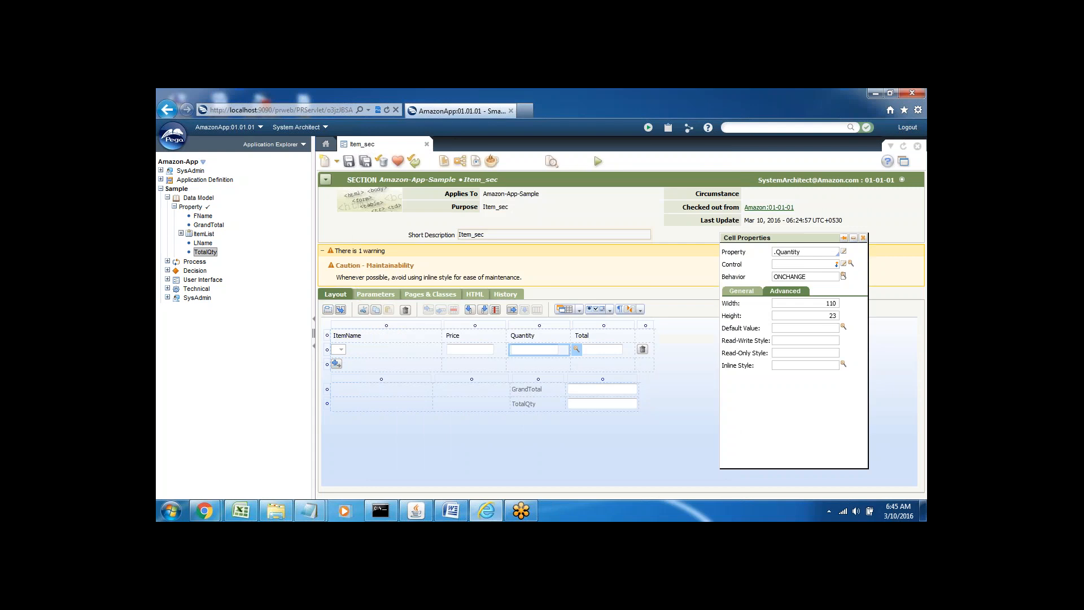
pyautogui.click(863, 237)
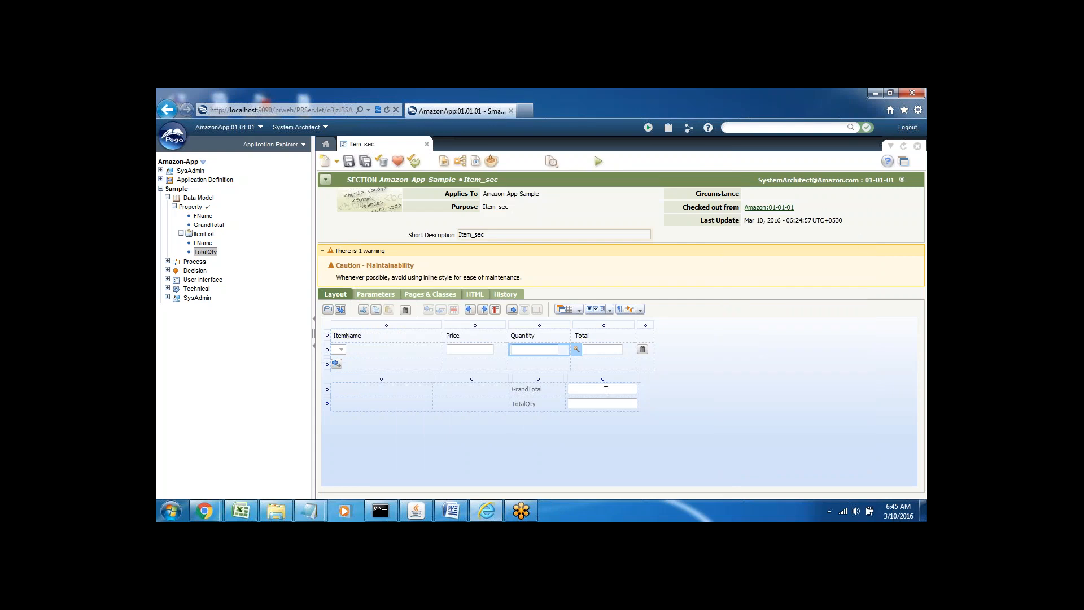
pyautogui.click(349, 163)
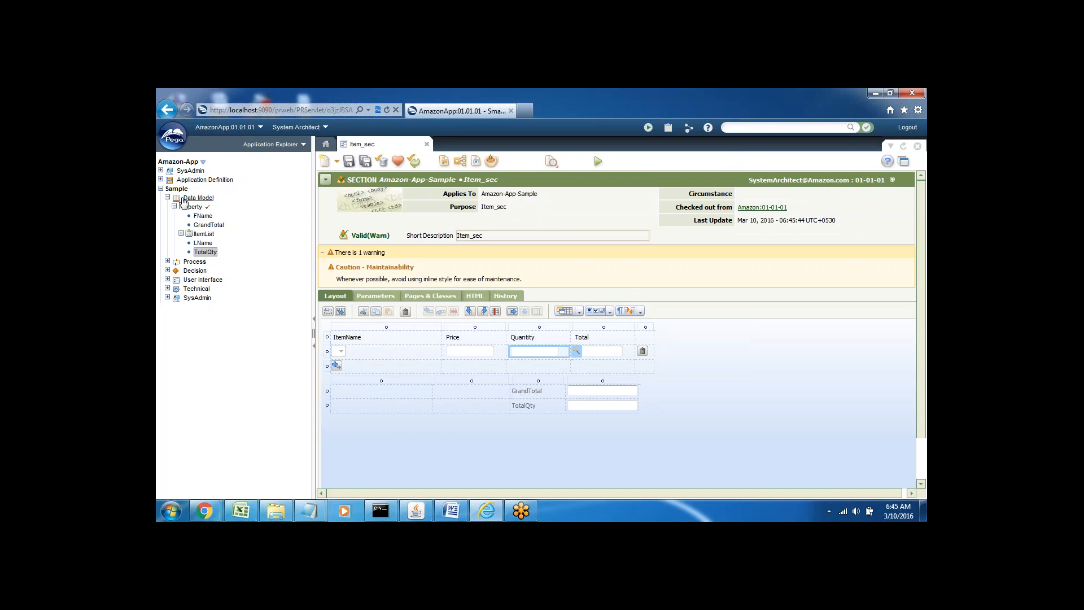
# Step: Refresh the whole Application Explorer, expand the Sample class's Process and Flow nodes, and run Item_flow
pyautogui.rightClick(264, 210)
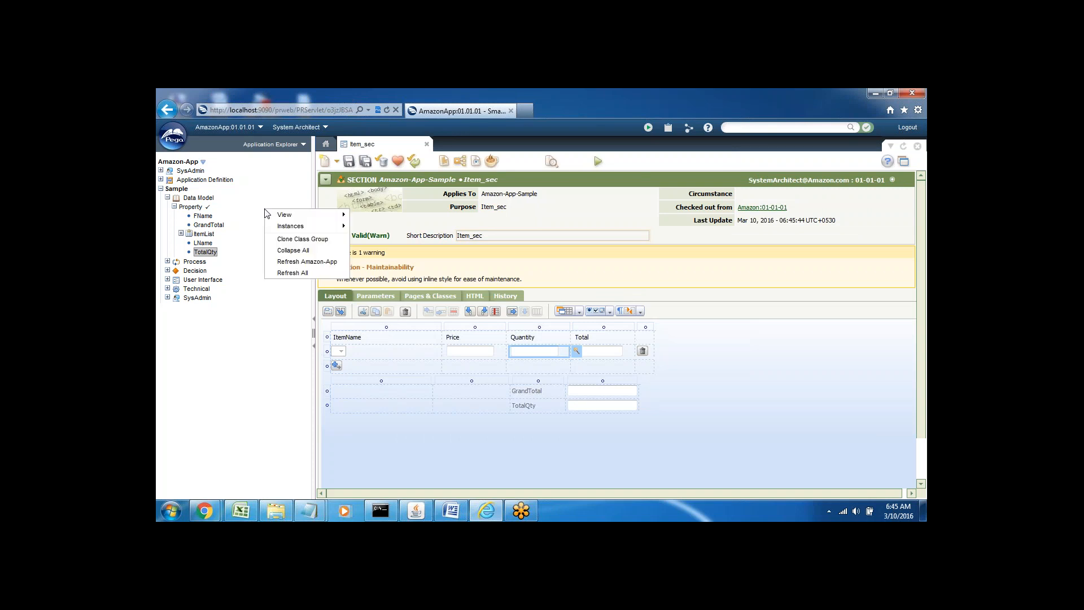
pyautogui.click(297, 275)
pyautogui.click(162, 189)
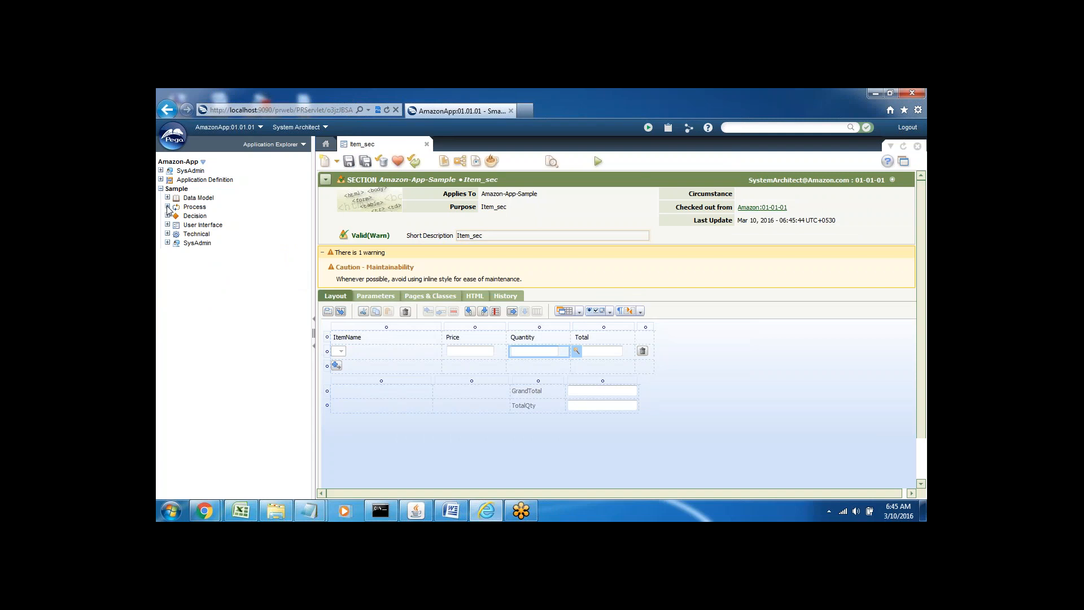
pyautogui.click(167, 208)
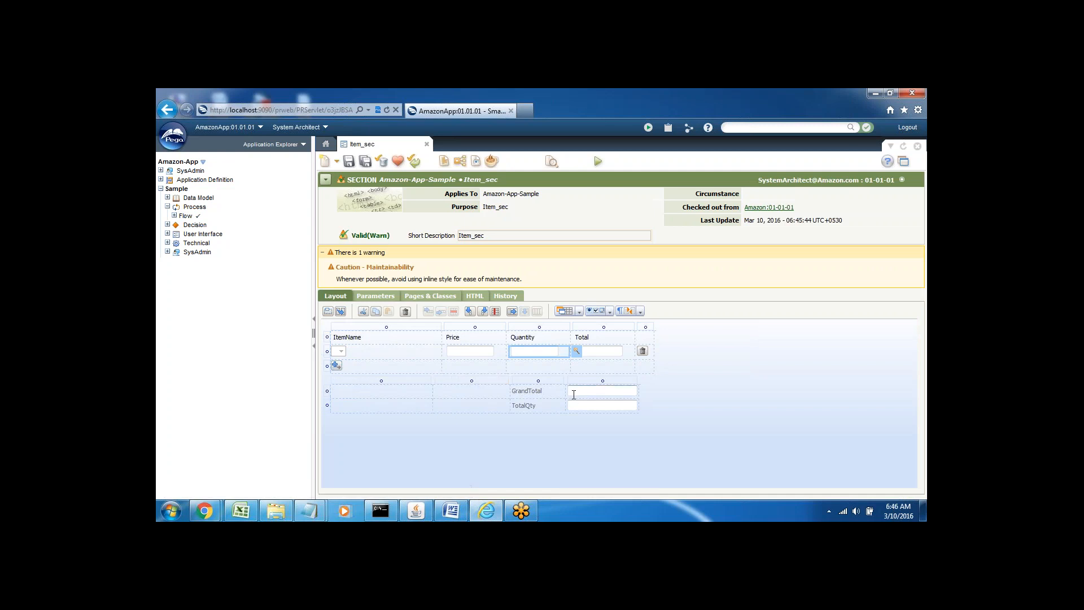
pyautogui.click(174, 215)
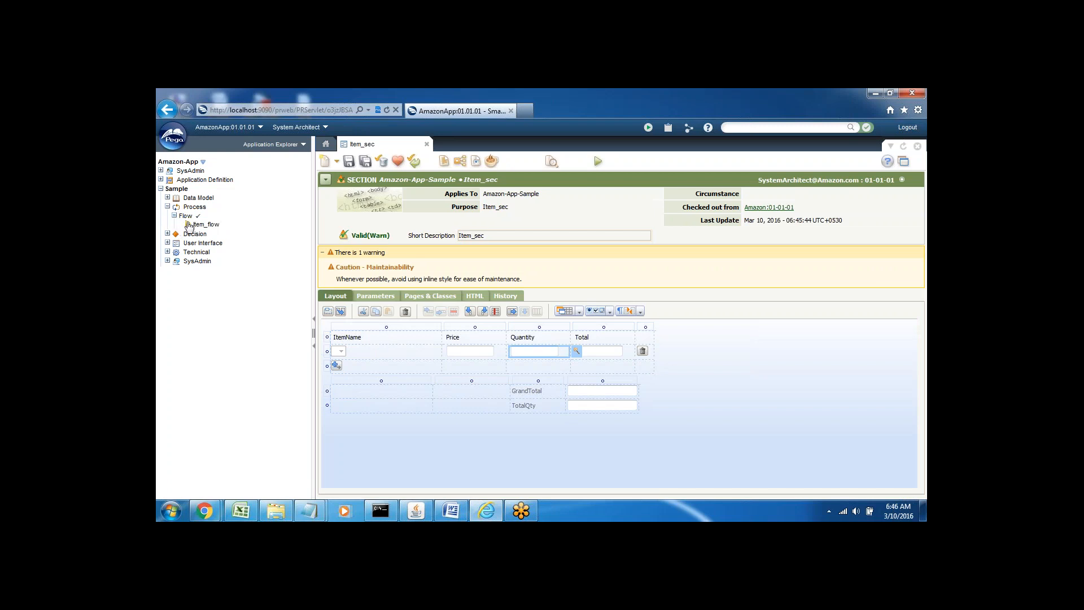
pyautogui.click(188, 226)
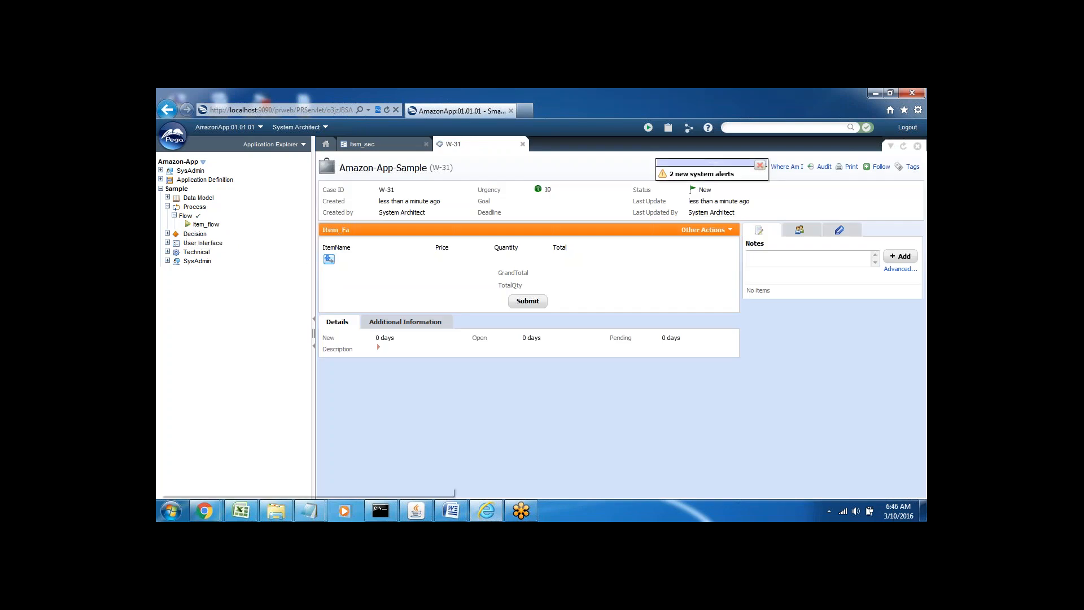
# Step: Add an item row to the Item_Fa form, choosing Item3 with quantity 2
pyautogui.click(329, 260)
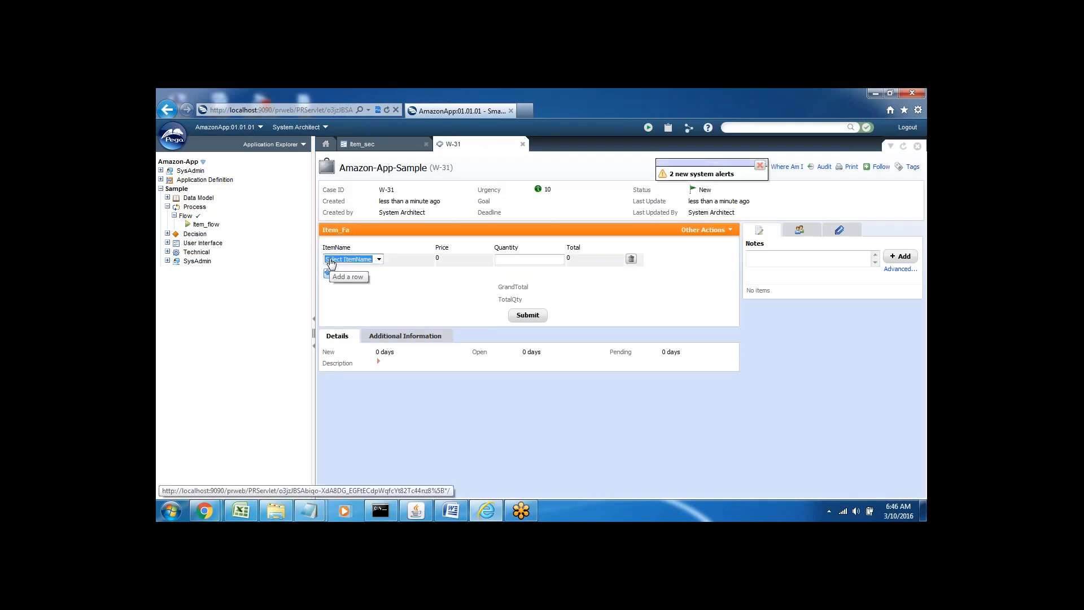
pyautogui.click(377, 259)
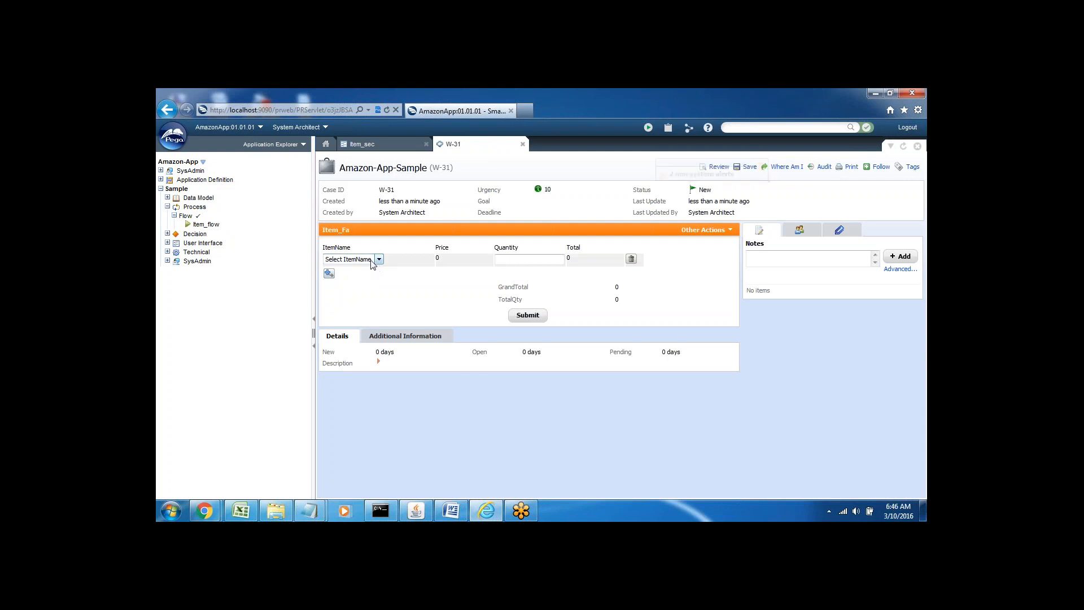
pyautogui.click(347, 291)
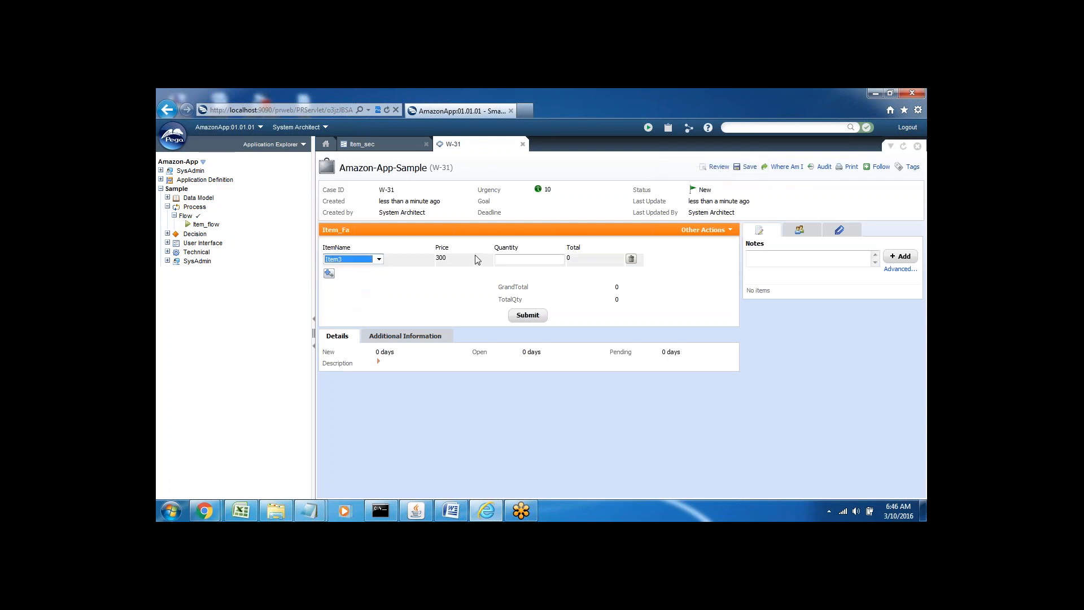
pyautogui.click(513, 259)
# Step: Add a second item row to the form, choosing Item4 with quantity 3
pyautogui.click(328, 274)
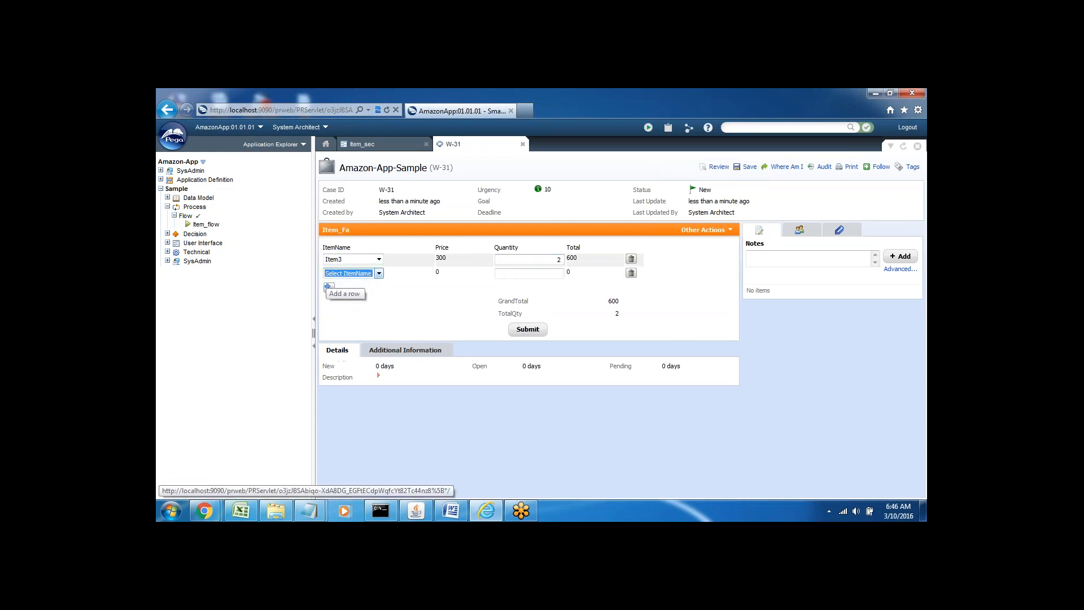
pyautogui.click(347, 274)
pyautogui.click(348, 318)
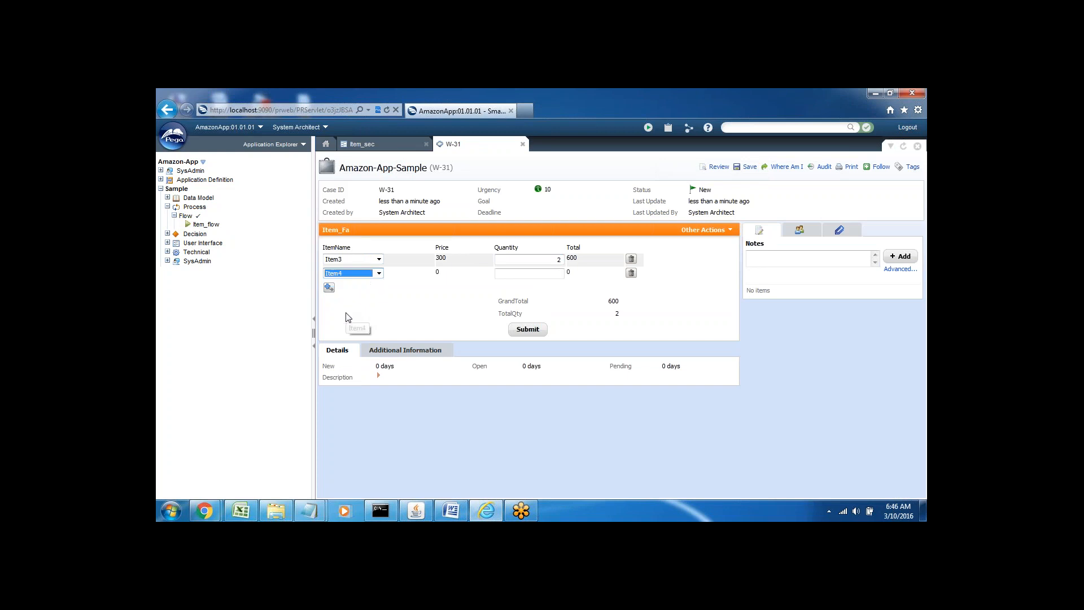
pyautogui.click(529, 274)
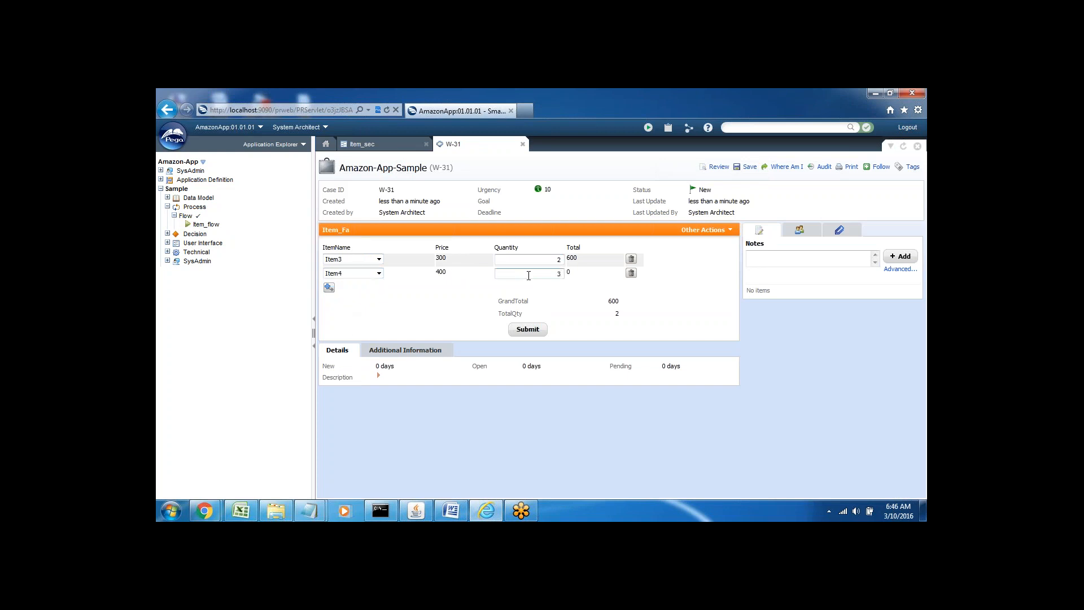
pyautogui.write('3')
pyautogui.press('Tab')
# Step: Add a third item row with Item1 and quantity 2, and close the work item, discarding its unsaved changes
pyautogui.click(330, 288)
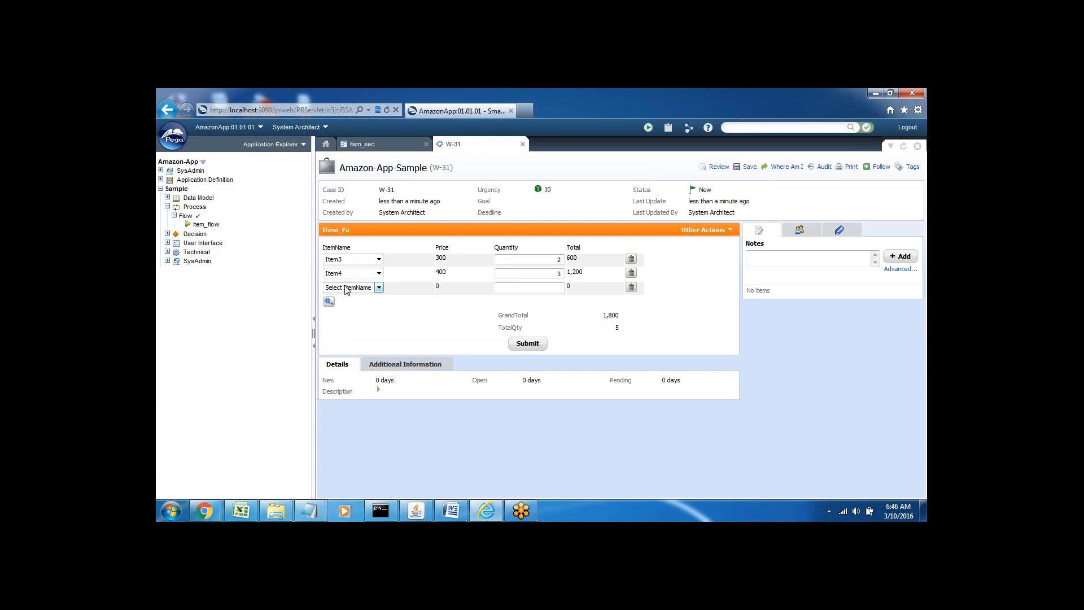
pyautogui.click(347, 290)
pyautogui.click(341, 304)
pyautogui.press('Tab')
pyautogui.write('2')
pyautogui.press('Tab')
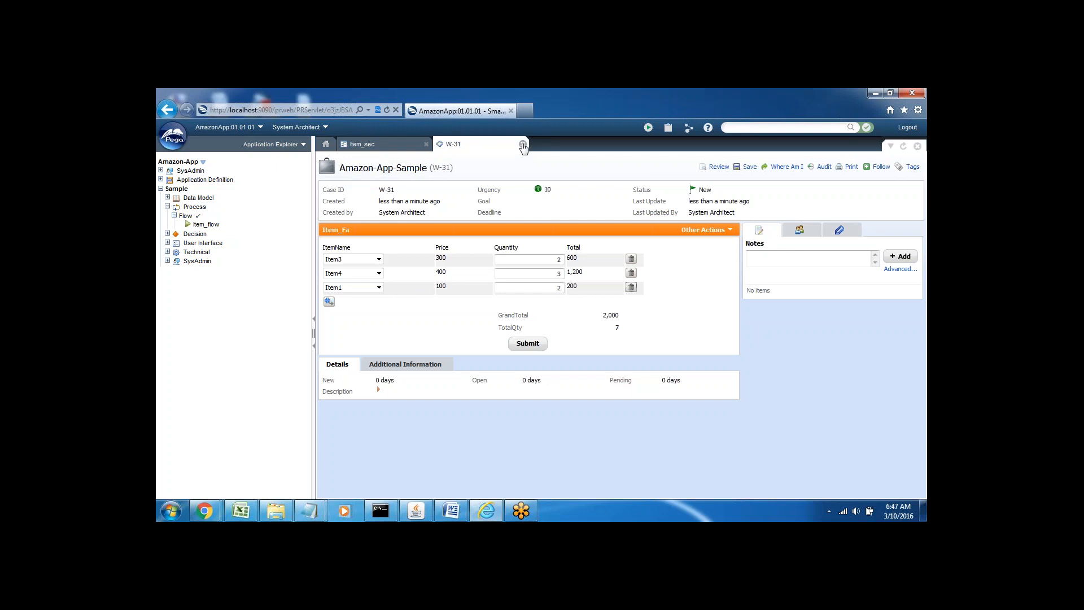
pyautogui.click(522, 145)
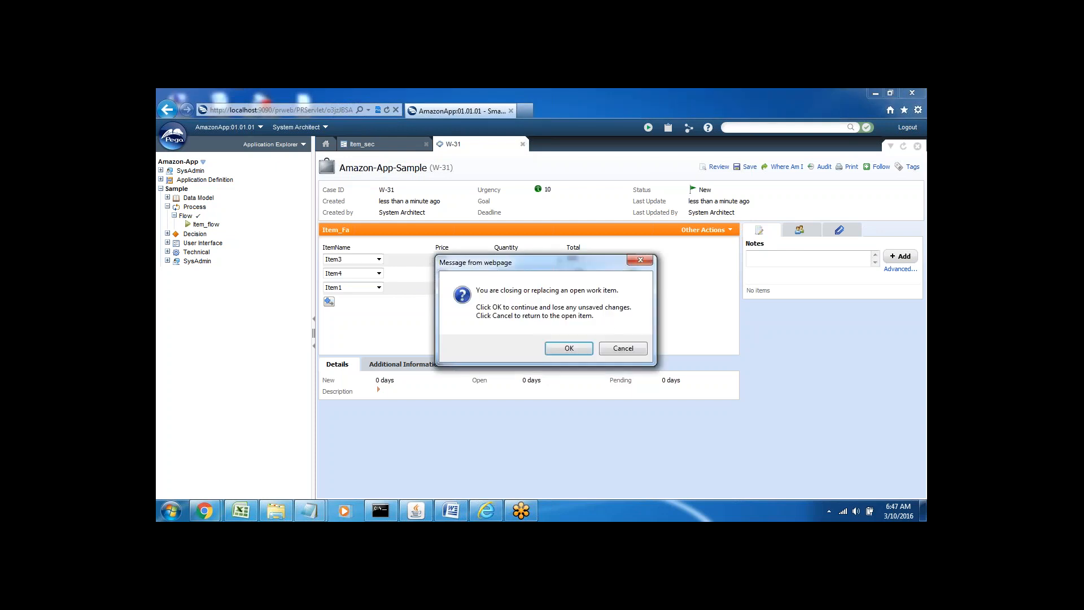
pyautogui.click(568, 348)
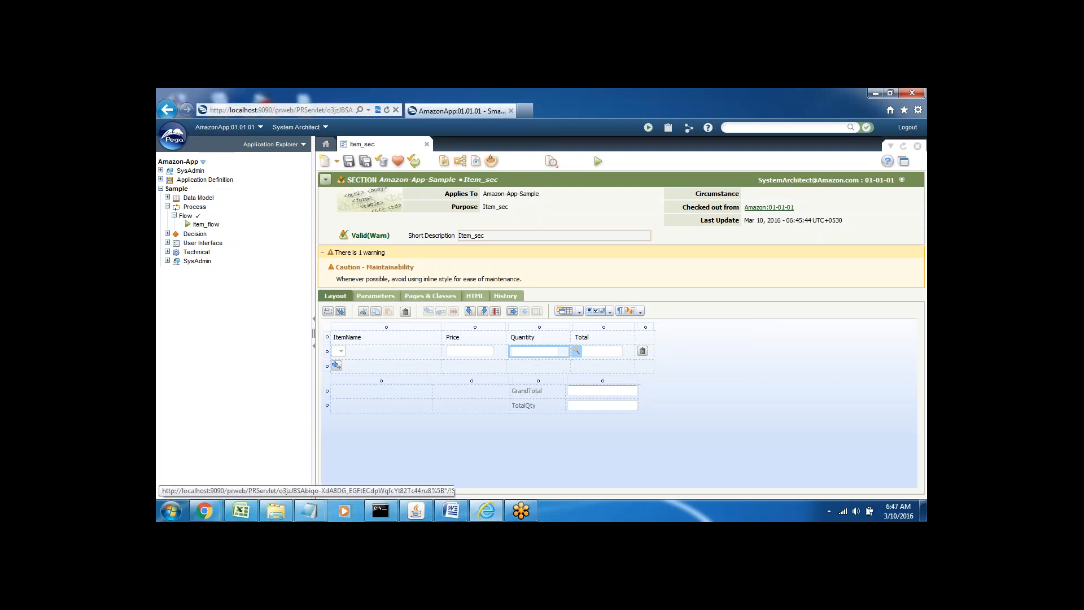
# Step: Create a new application profile with the application name Ebay and accept its overview
pyautogui.click(228, 131)
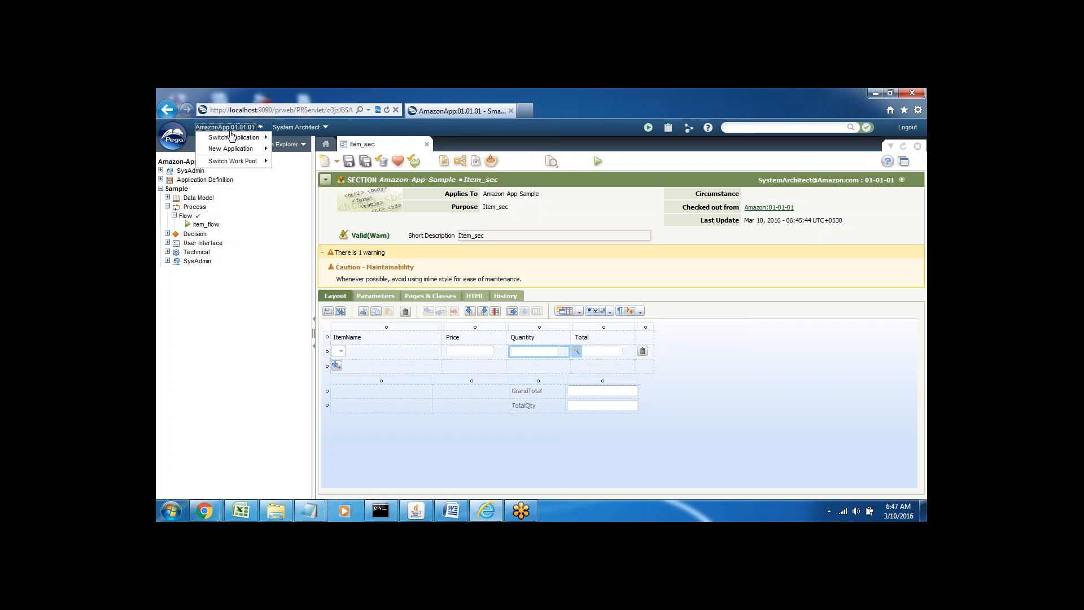
pyautogui.moveTo(232, 149)
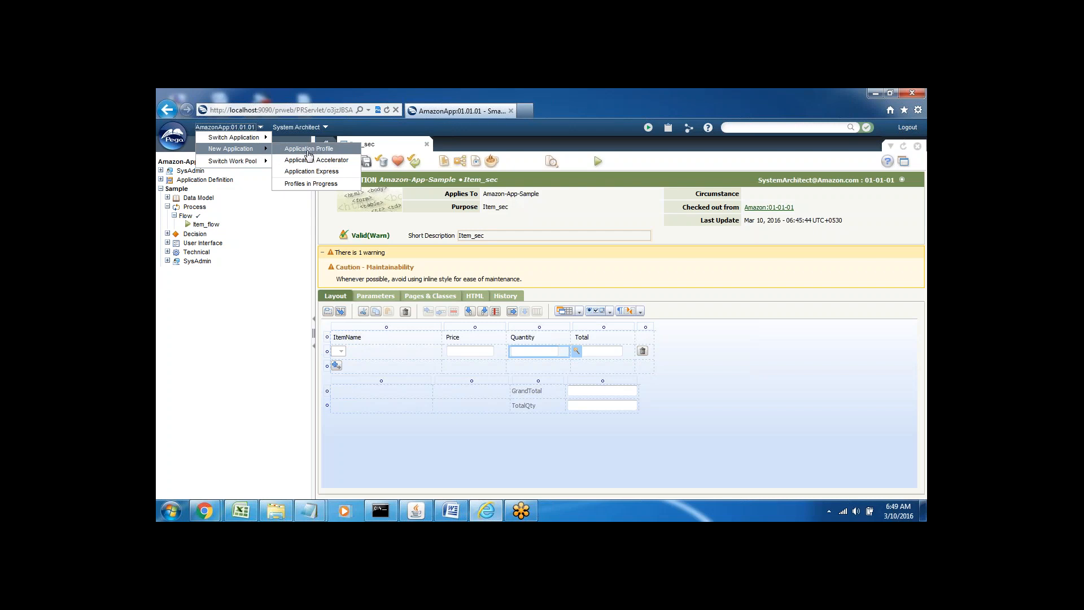
pyautogui.click(300, 150)
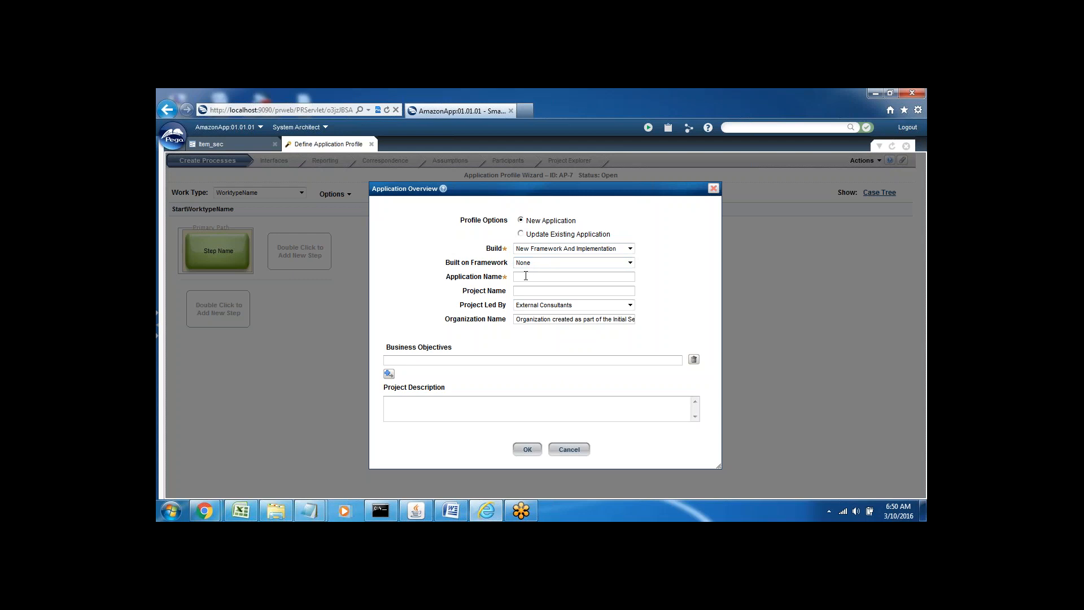
pyautogui.write('bay')
pyautogui.click(533, 292)
pyautogui.click(434, 361)
pyautogui.click(520, 449)
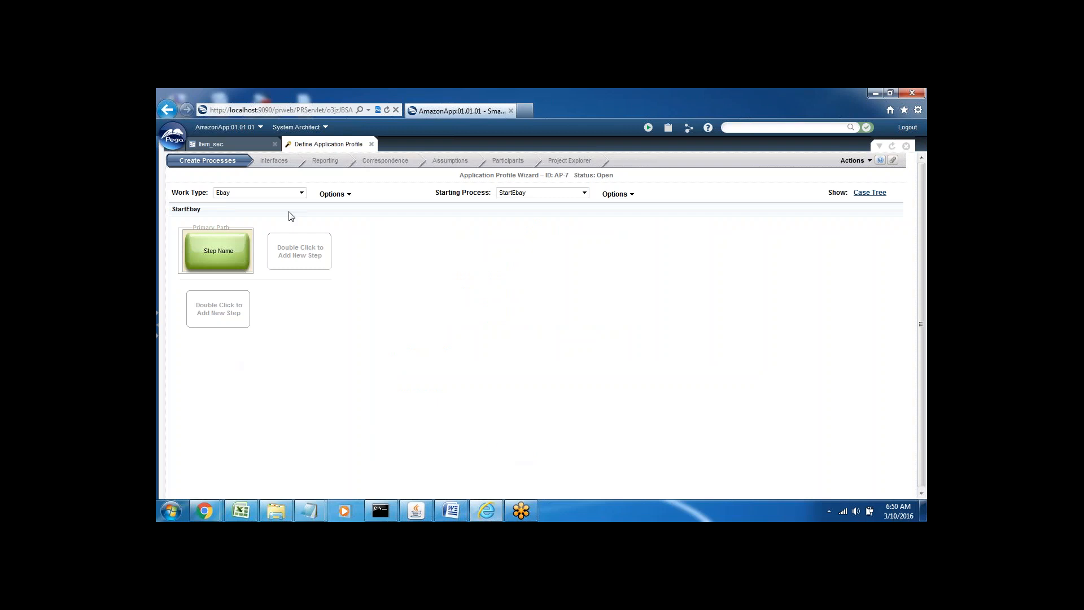
# Step: Add three more steps to the primary path of the StartEbay process
pyautogui.click(282, 270)
pyautogui.doubleClick(310, 257)
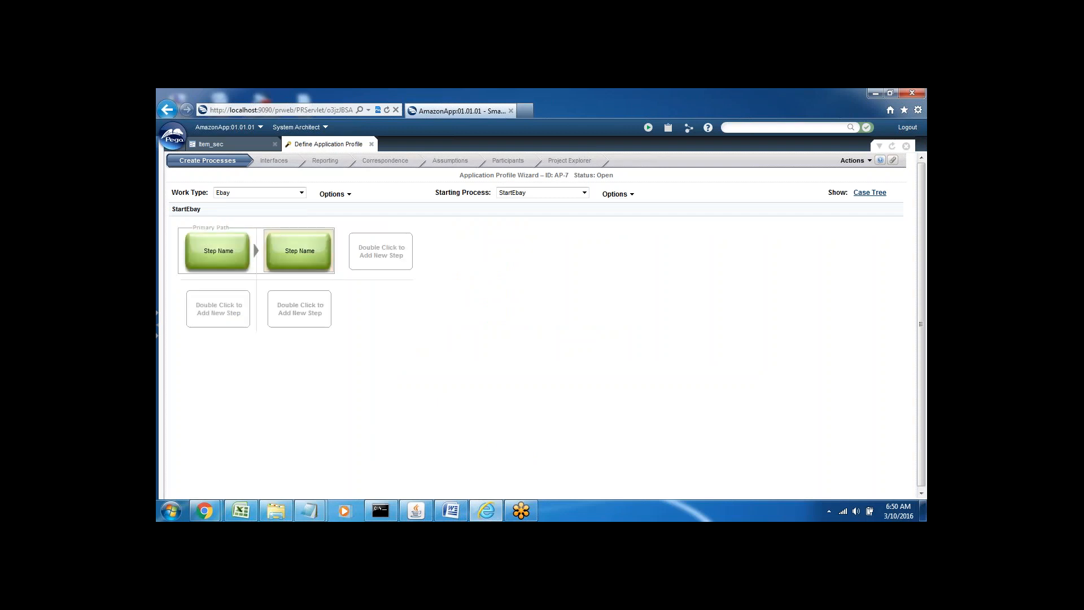
pyautogui.click(379, 261)
pyautogui.doubleClick(380, 261)
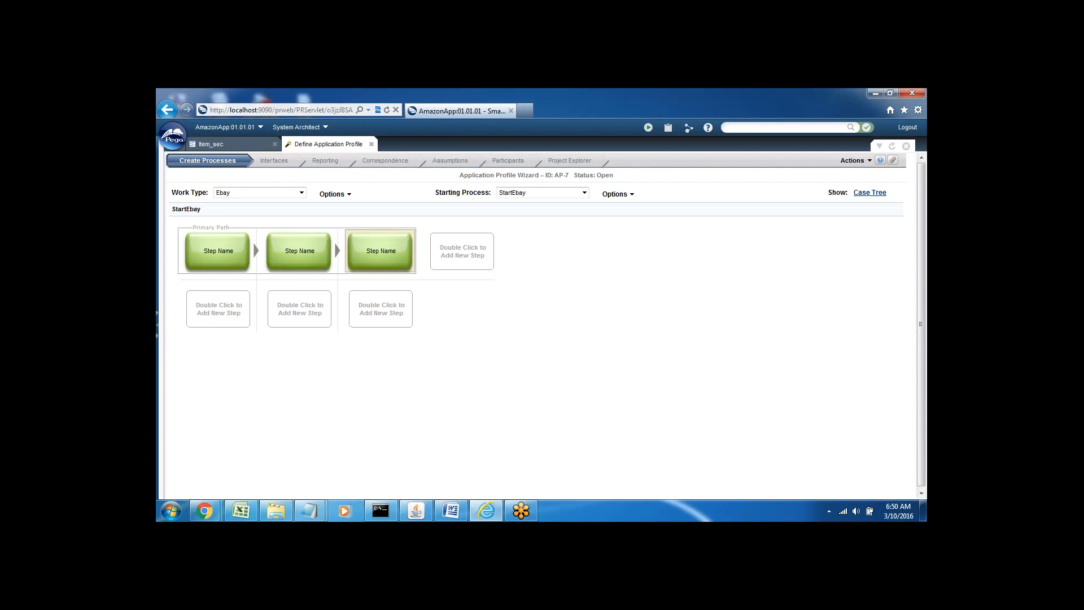
pyautogui.click(462, 257)
pyautogui.doubleClick(462, 258)
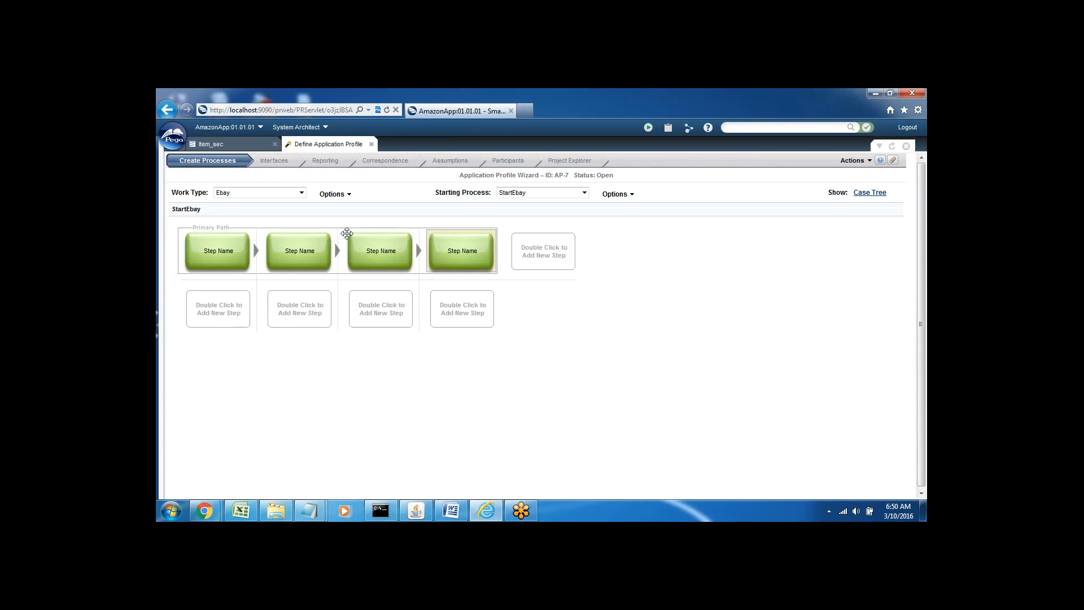
# Step: Add two substeps under the first primary step, one under the second and two under the third
pyautogui.click(220, 313)
pyautogui.doubleClick(220, 312)
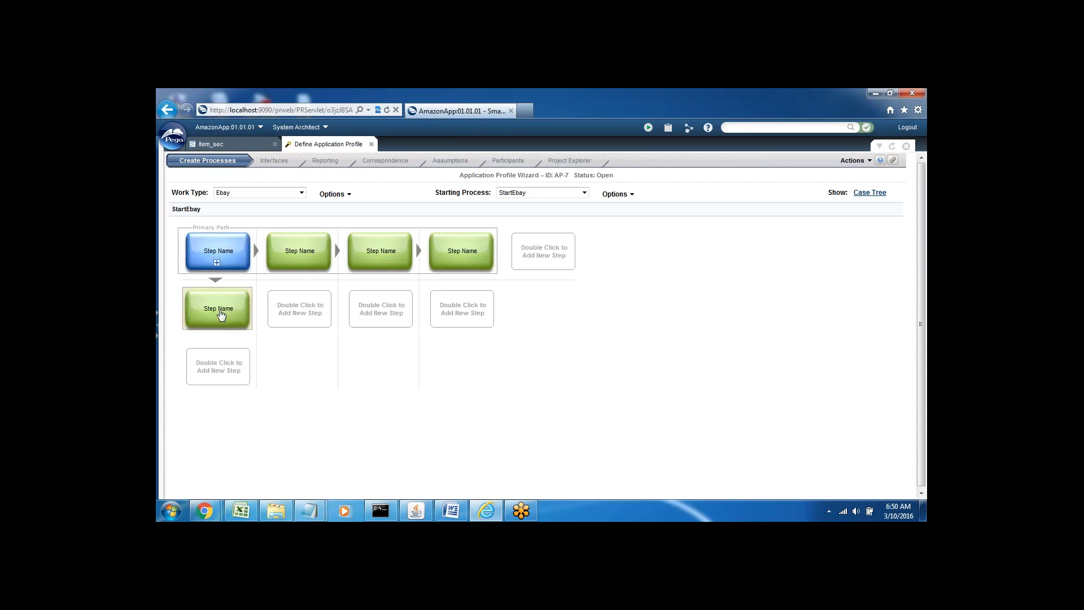
pyautogui.click(216, 367)
pyautogui.doubleClick(216, 367)
pyautogui.click(308, 318)
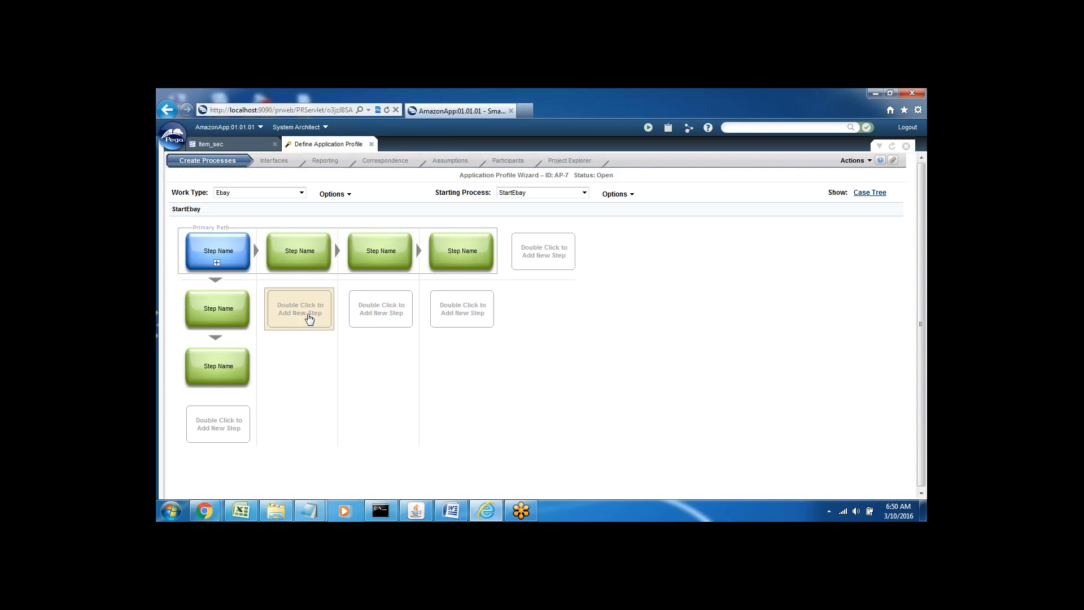
pyautogui.doubleClick(309, 319)
pyautogui.click(399, 311)
pyautogui.doubleClick(399, 311)
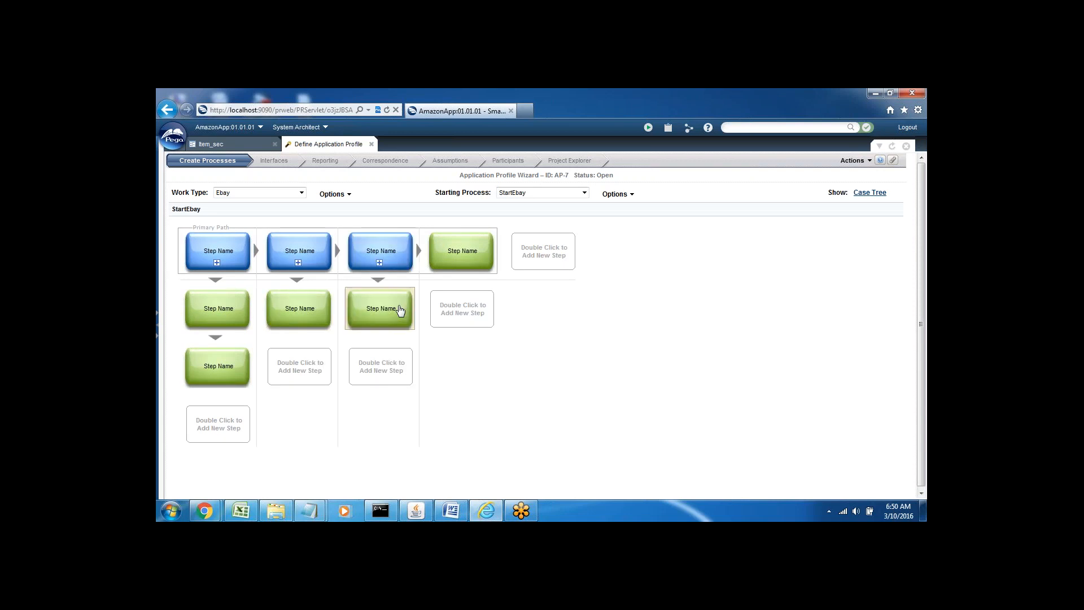
pyautogui.click(384, 368)
pyautogui.doubleClick(384, 368)
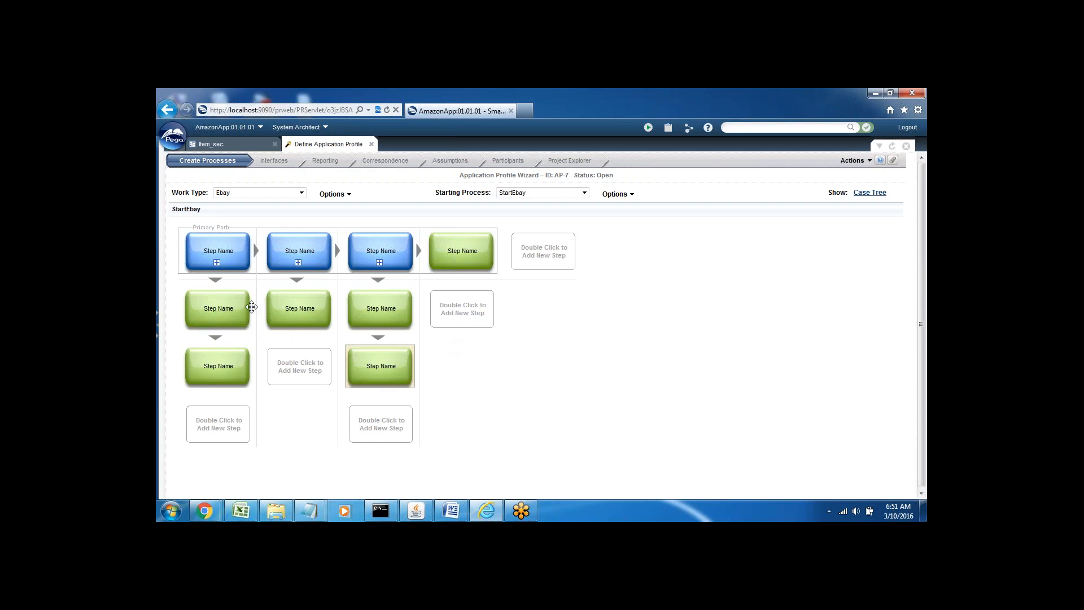
# Step: Examine the available shape options in the details of the first primary step's upper substep and close the details
pyautogui.click(210, 312)
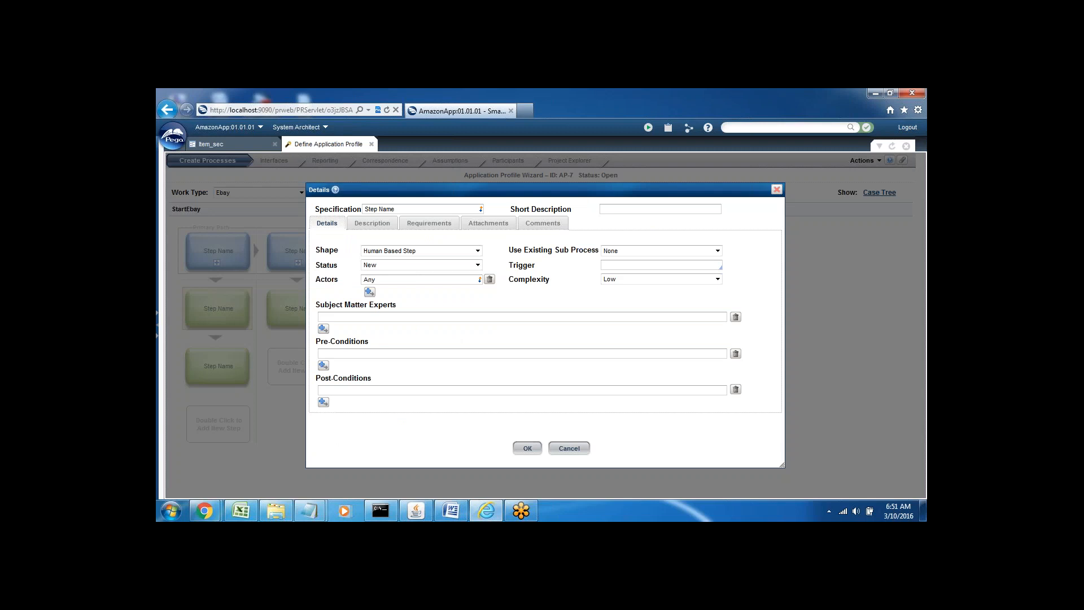
pyautogui.click(388, 255)
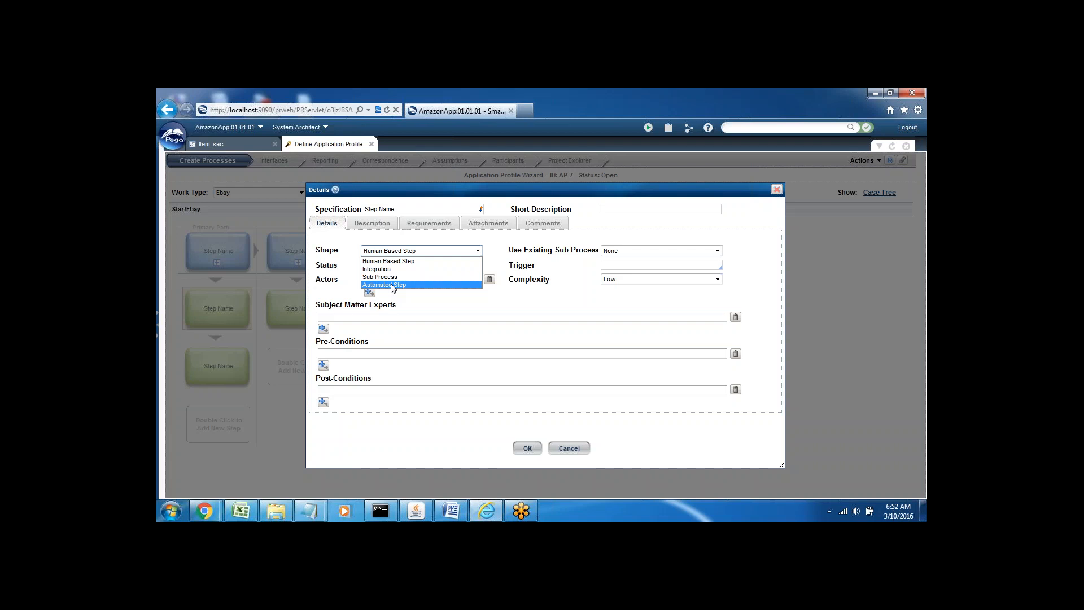
pyautogui.click(528, 448)
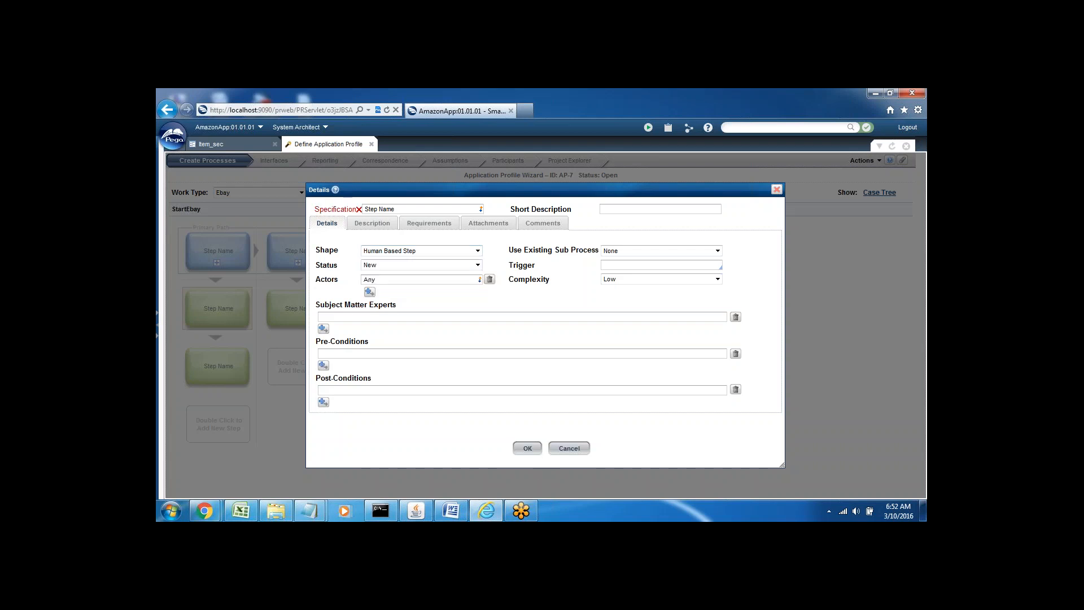
pyautogui.click(777, 189)
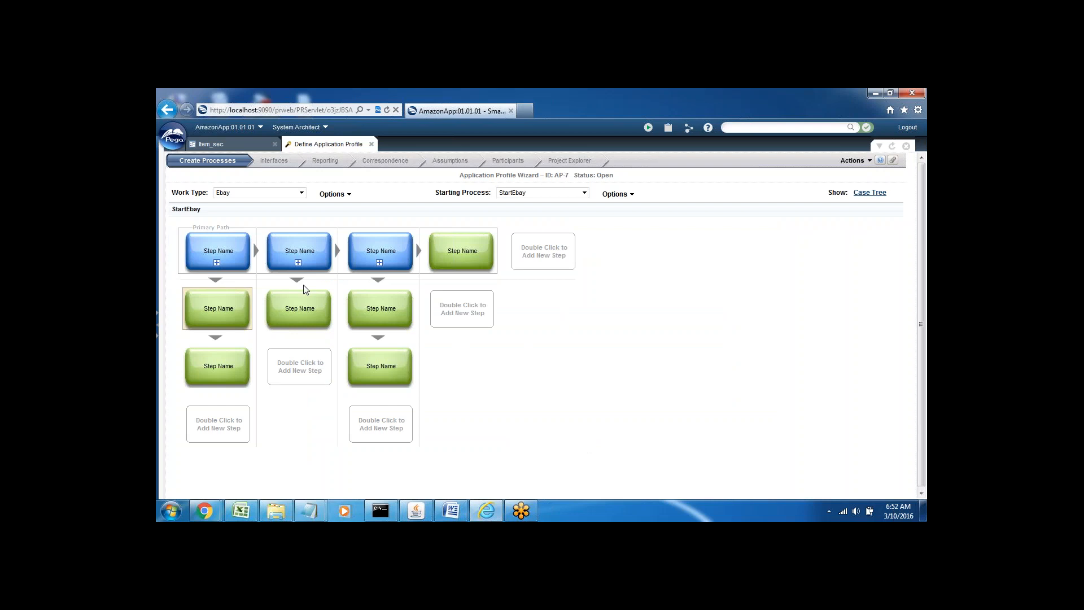
# Step: Go through the profile stages from Interfaces to Project Explorer with their defaults and finish the Ebay application profile
pyautogui.click(269, 168)
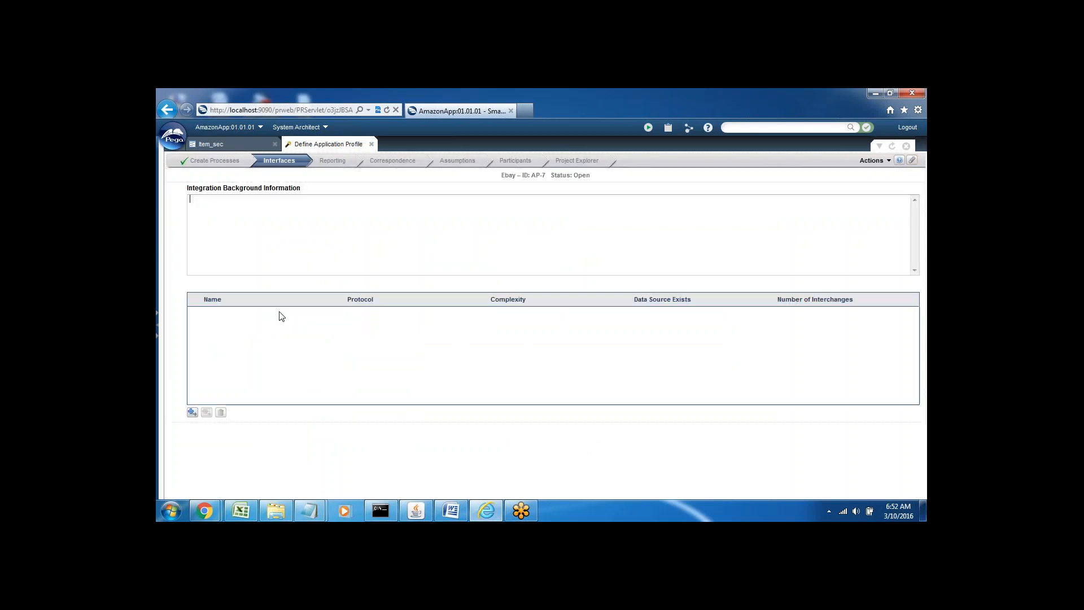
pyautogui.click(333, 162)
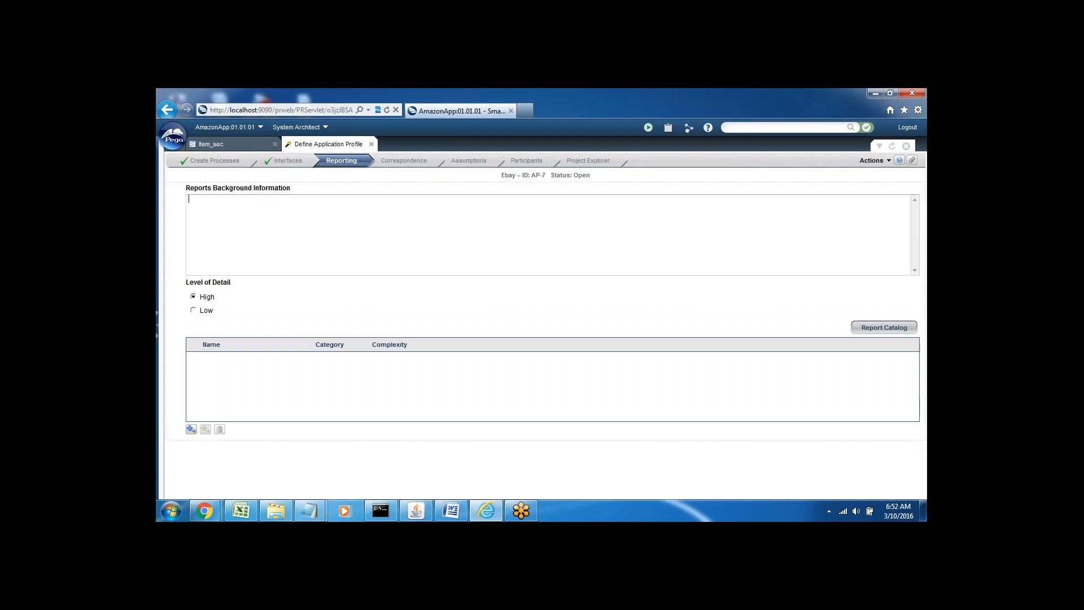
pyautogui.click(390, 162)
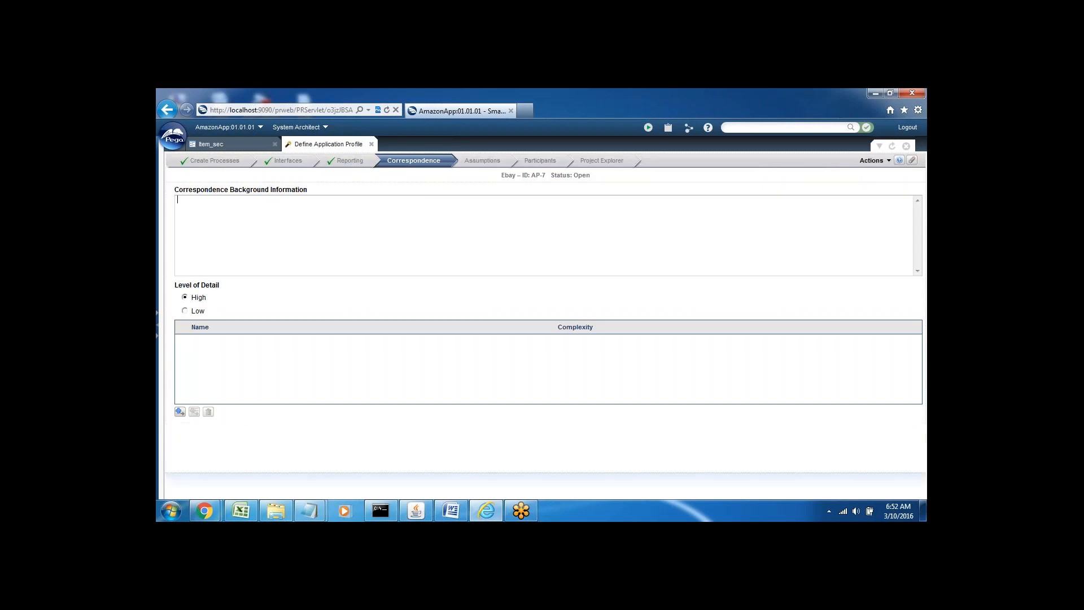
pyautogui.click(481, 161)
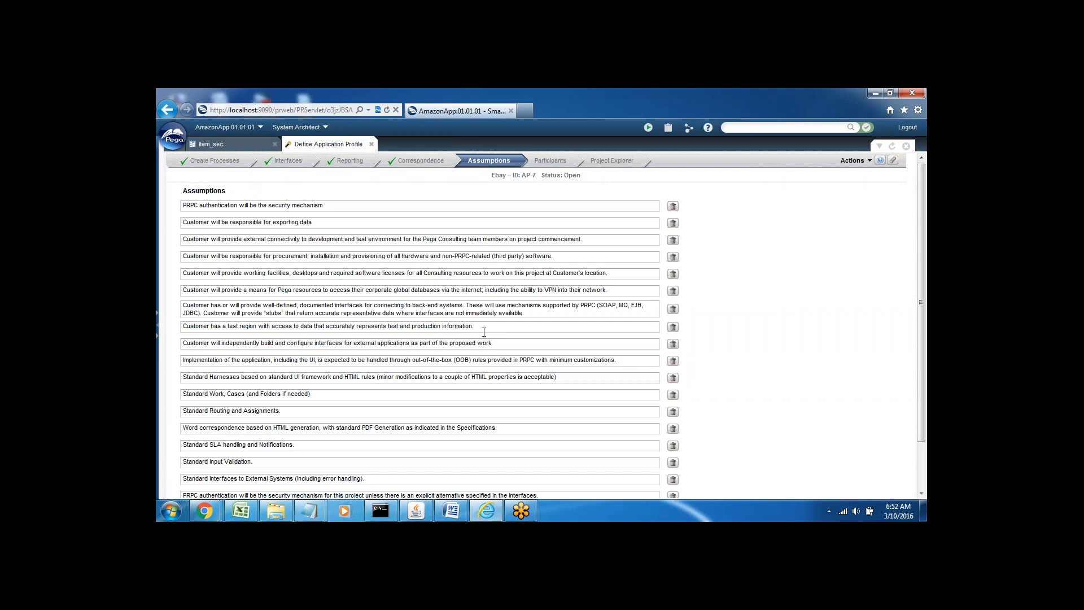
pyautogui.click(555, 160)
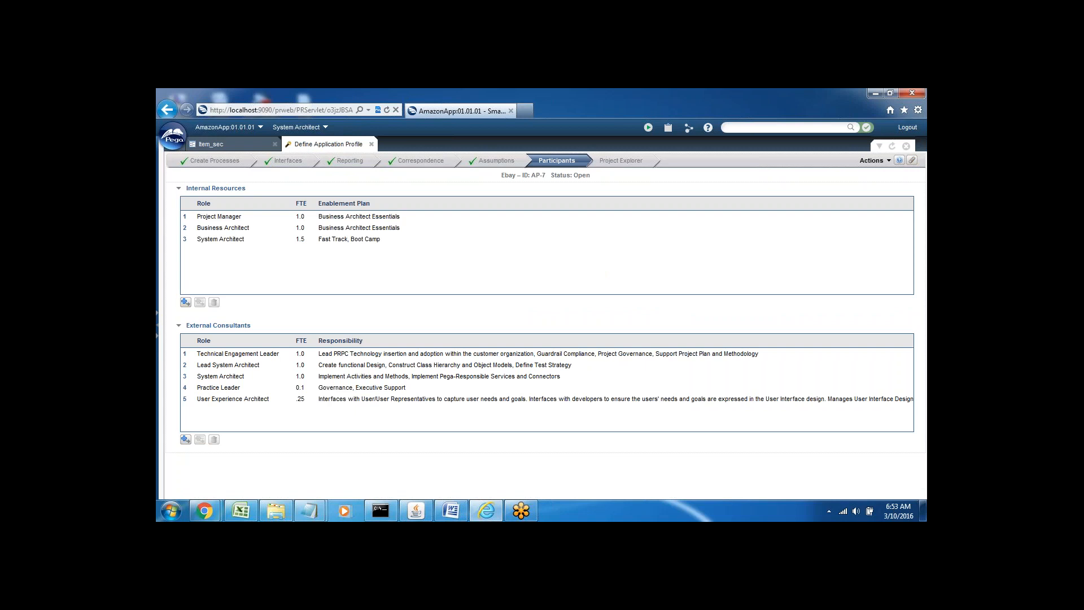
pyautogui.click(622, 161)
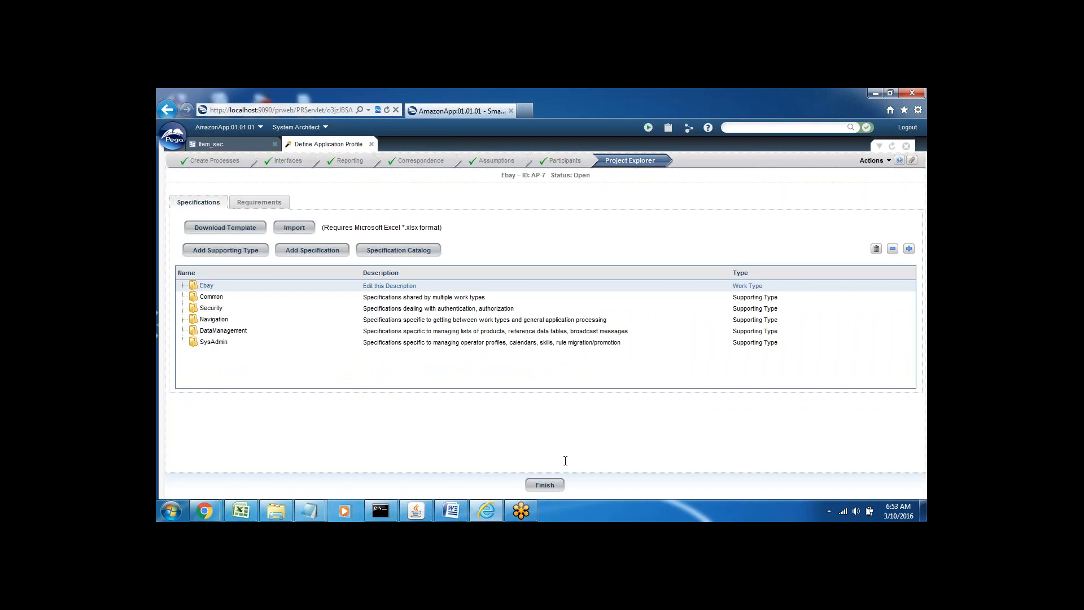
pyautogui.click(547, 484)
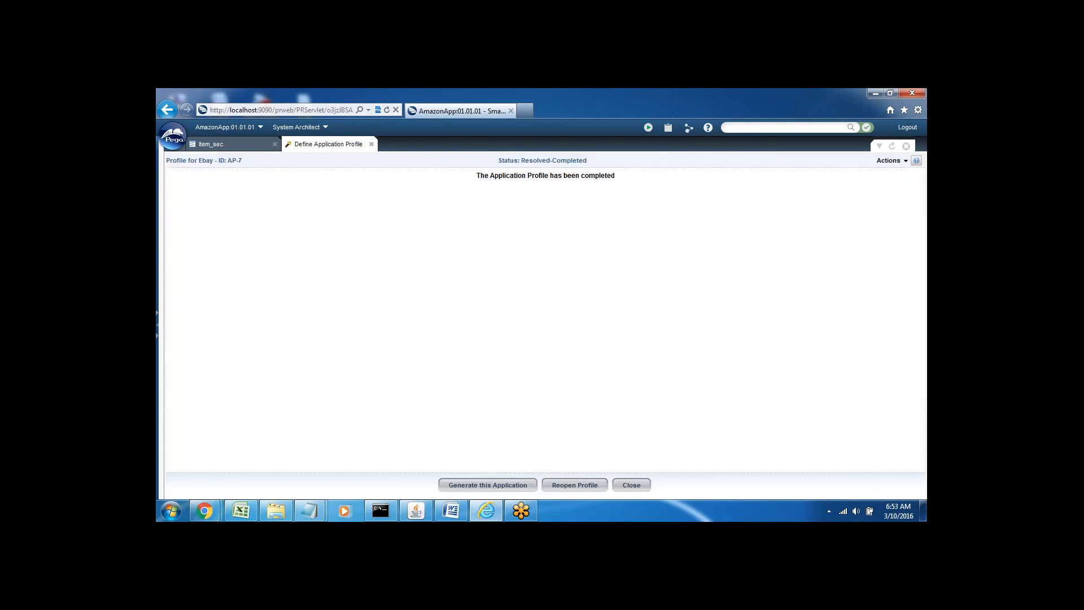
# Step: Start generating the application from the Ebay profile, accepting framework EbayFW and implementation Ebay, both version 01.01.01
pyautogui.click(490, 485)
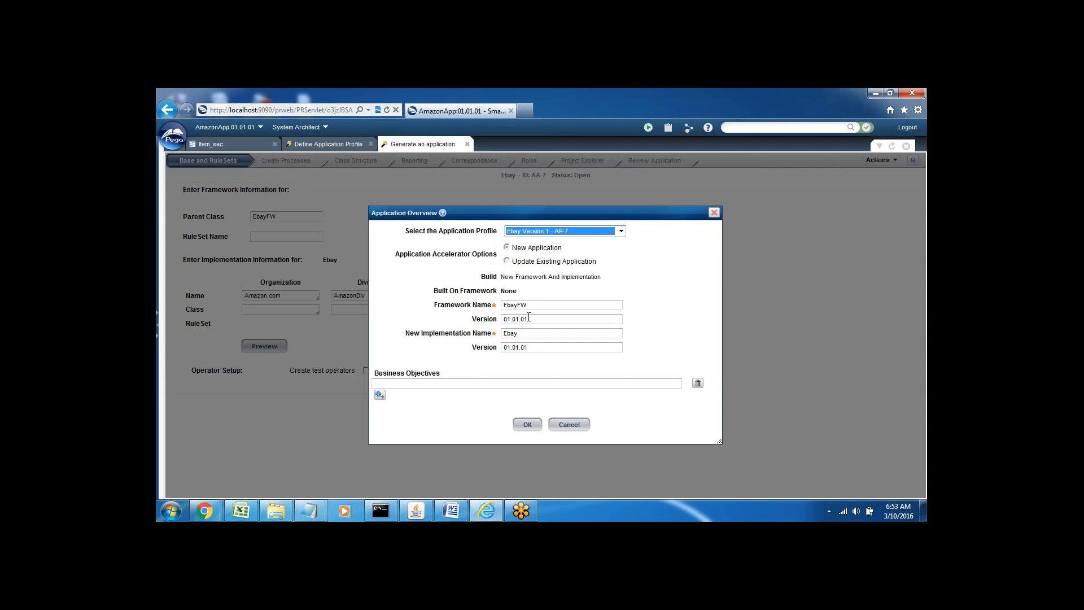
pyautogui.click(526, 424)
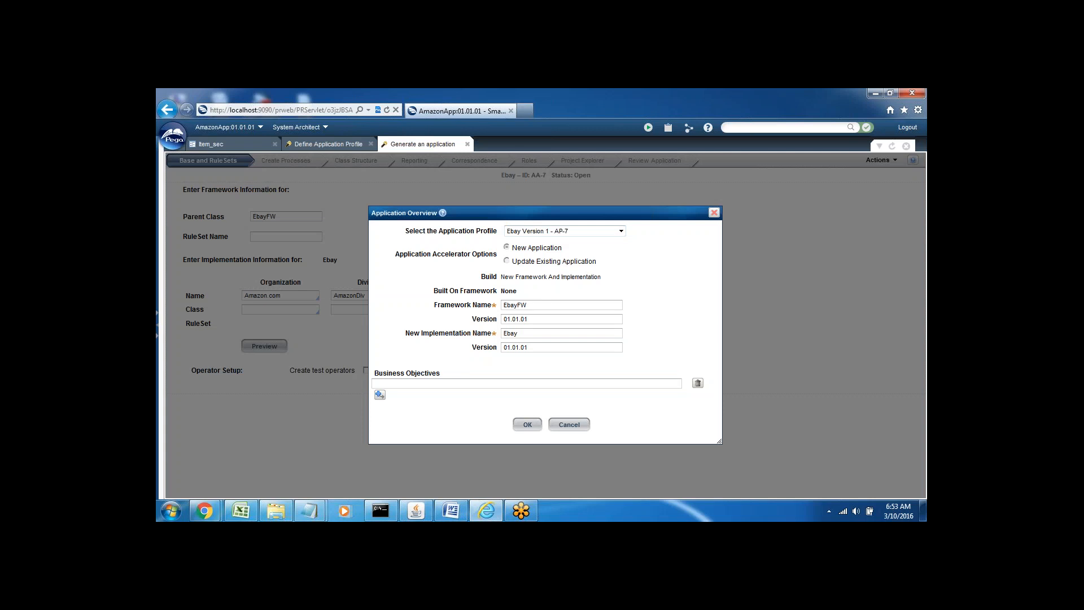
pyautogui.click(528, 425)
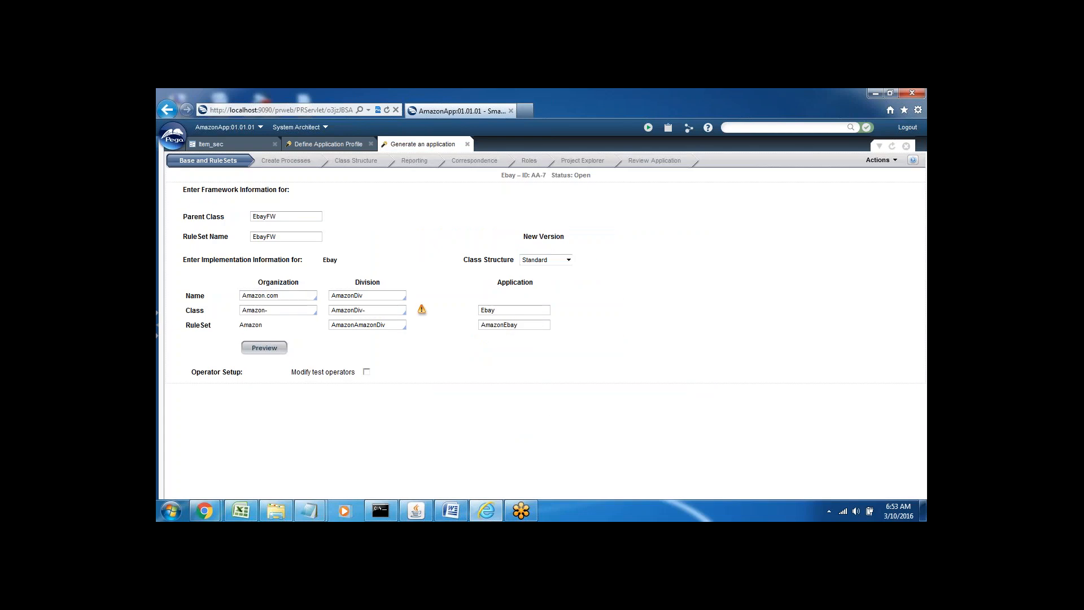
# Step: Set the implementation's organization name to Ebay.com
pyautogui.click(284, 296)
pyautogui.press('BackSpace')
pyautogui.press('BackSpace')
pyautogui.press('BackSpace')
pyautogui.press('BackSpace')
pyautogui.press('BackSpace')
pyautogui.press('BackSpace')
pyautogui.press('BackSpace')
pyautogui.press('BackSpace')
pyautogui.press('BackSpace')
pyautogui.press('BackSpace')
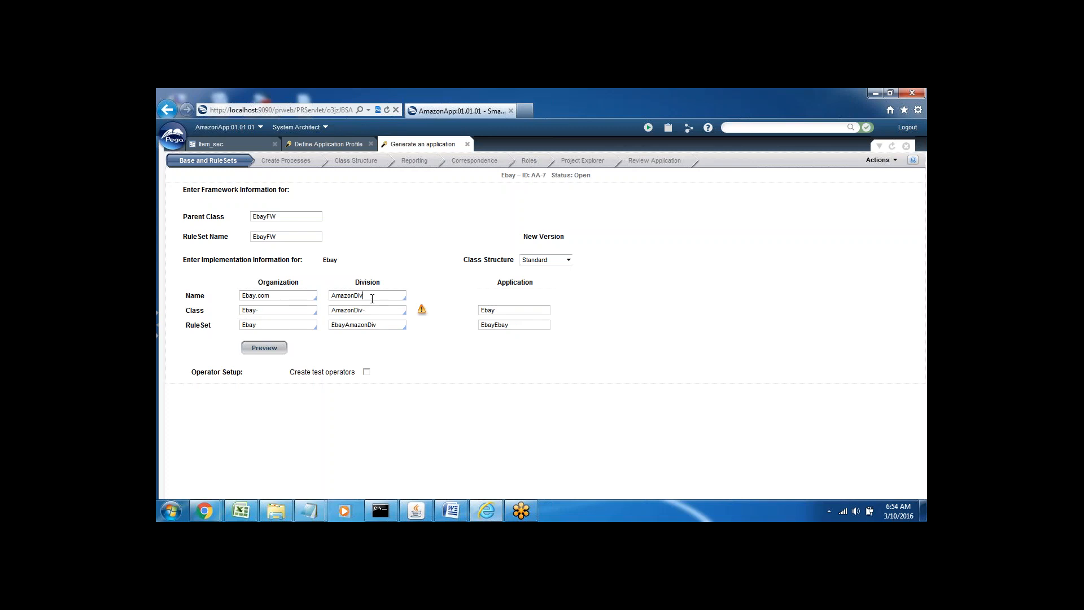
# Step: Set the implementation's division name to EbayDiv
pyautogui.hotkey('ctrl', 'a')
pyautogui.press('BackSpace')
pyautogui.write('EbayDiv')
pyautogui.press('Tab')
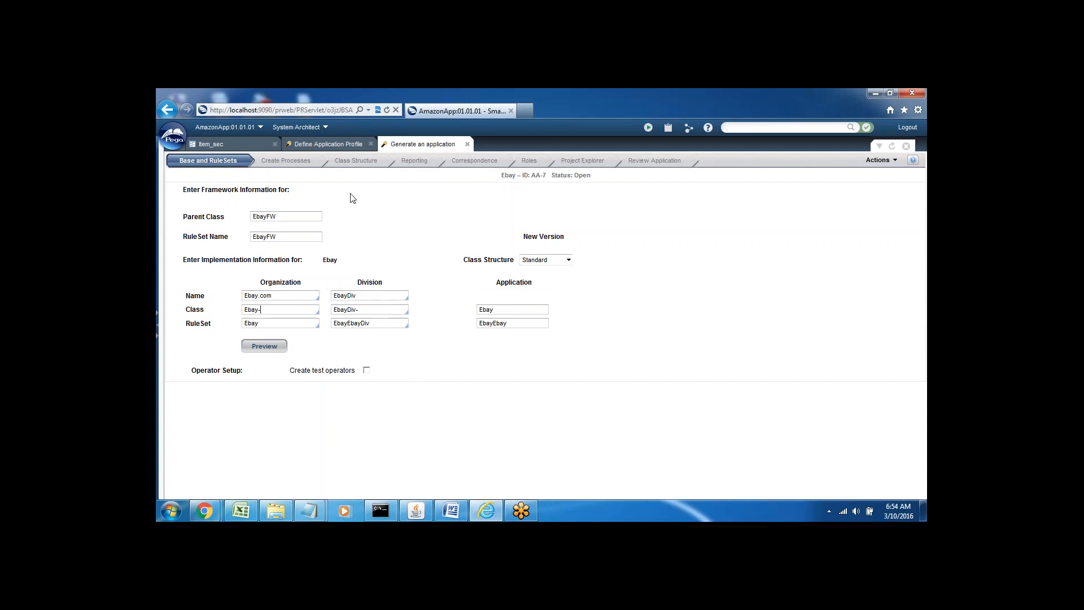
# Step: Go to the Create Processes stage, examine the description and attachment options of the first primary step's upper substep, and close its details
pyautogui.click(288, 163)
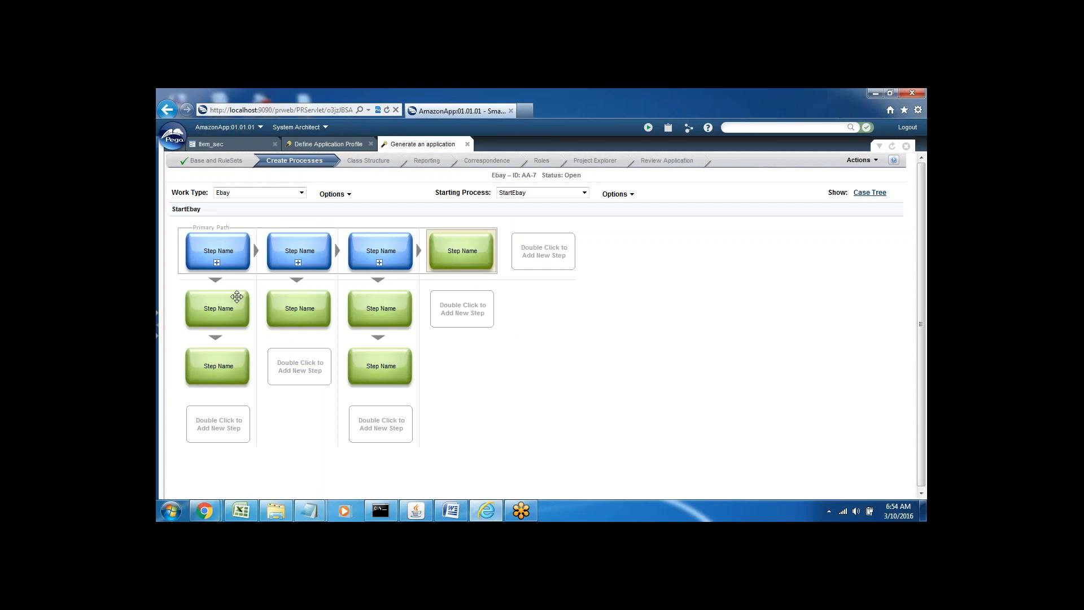
pyautogui.click(222, 317)
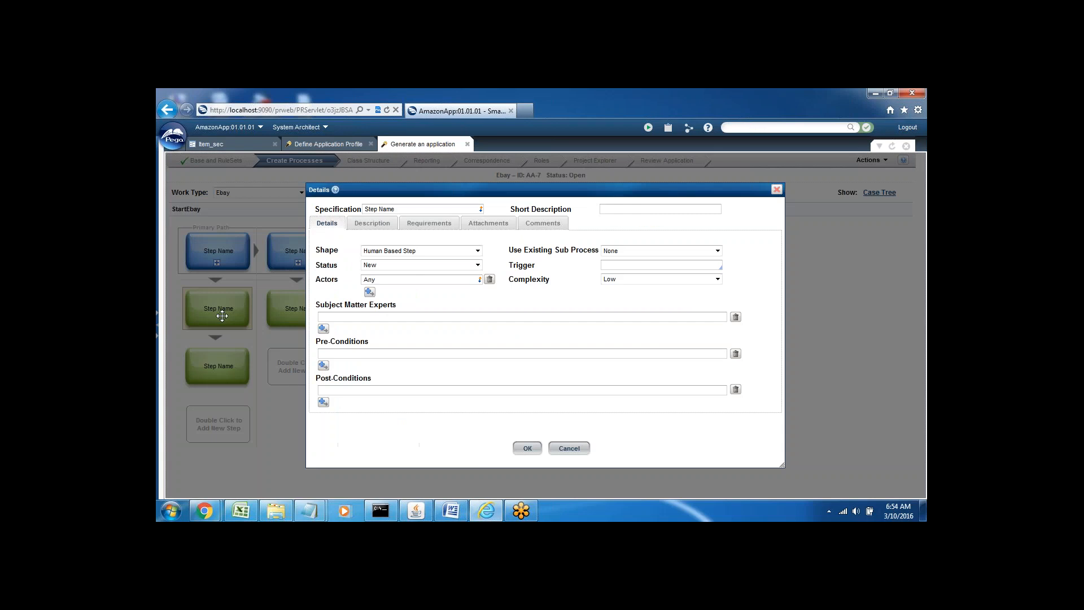
pyautogui.click(364, 225)
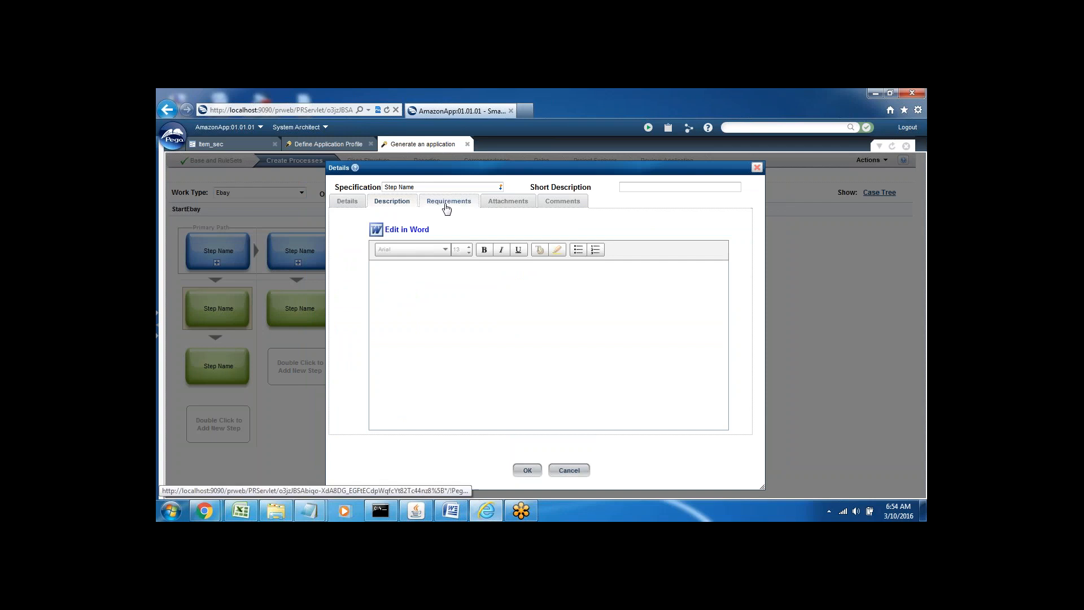
pyautogui.click(498, 204)
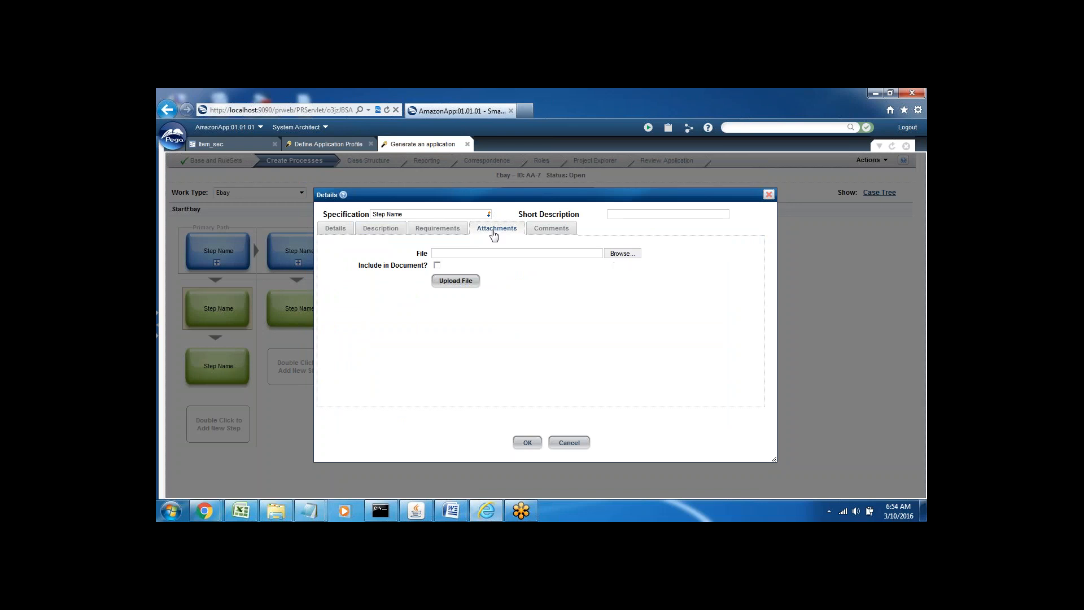
pyautogui.click(382, 232)
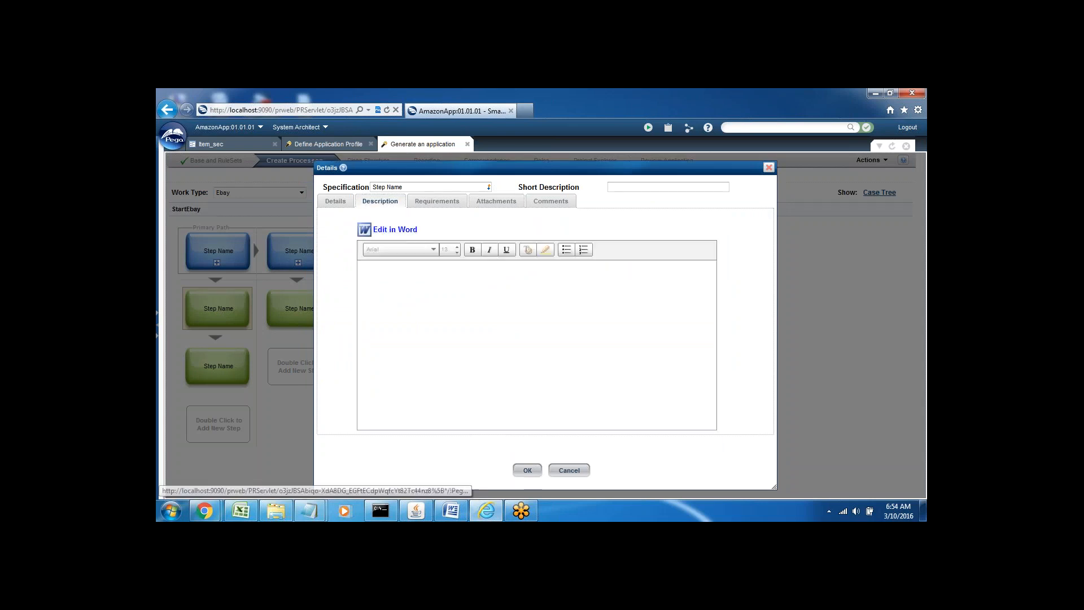
pyautogui.click(488, 203)
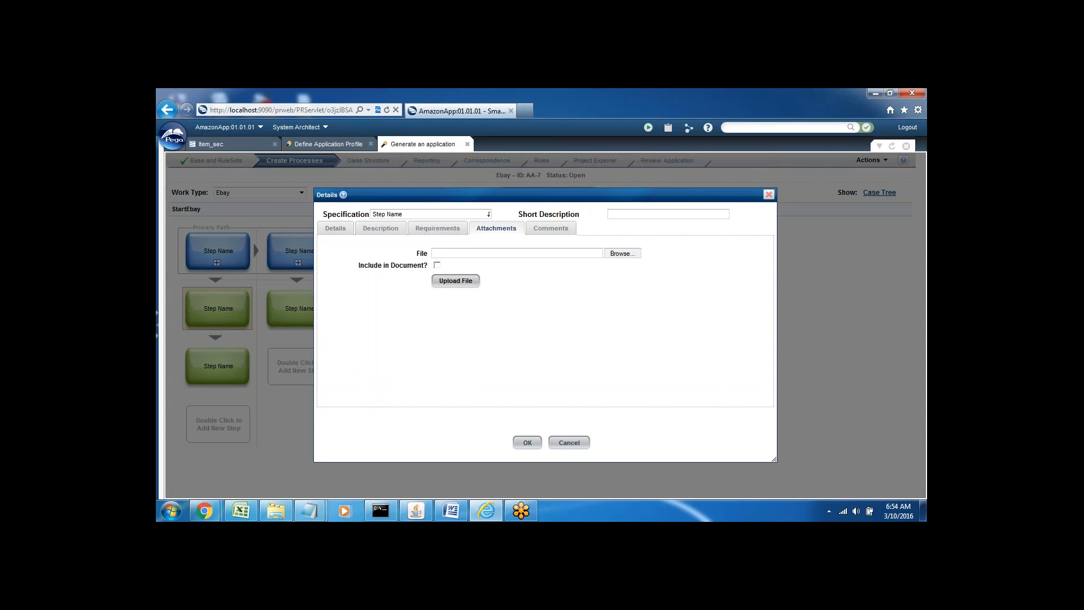
pyautogui.click(377, 229)
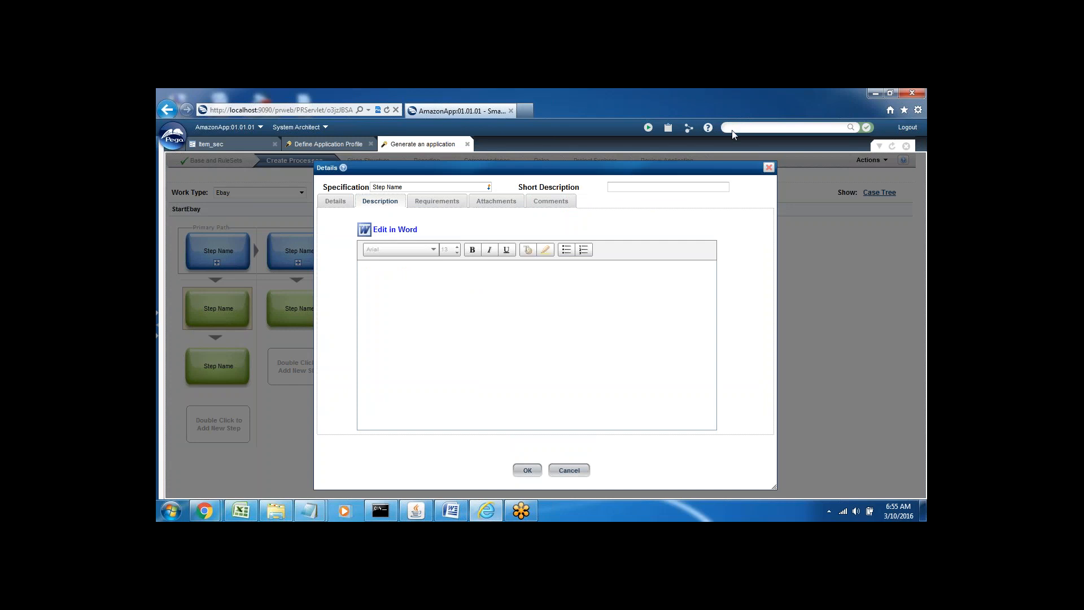
pyautogui.click(769, 168)
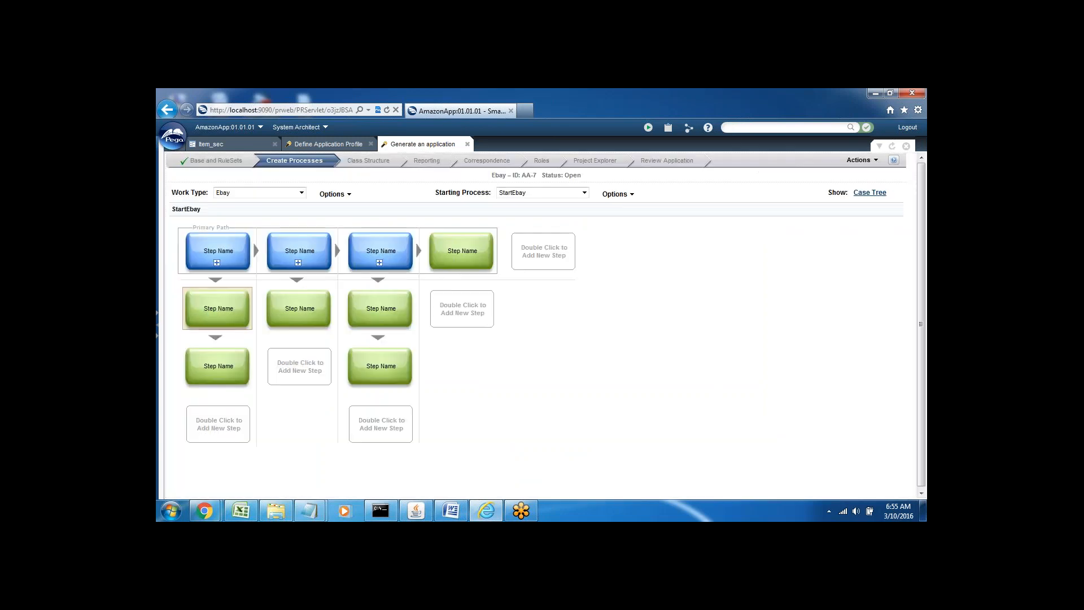
# Step: Advance through the Class Structure, Reporting, Correspondence, Roles and Project Explorer stages with their defaults to Review Application, and look over the rules to generate
pyautogui.click(366, 162)
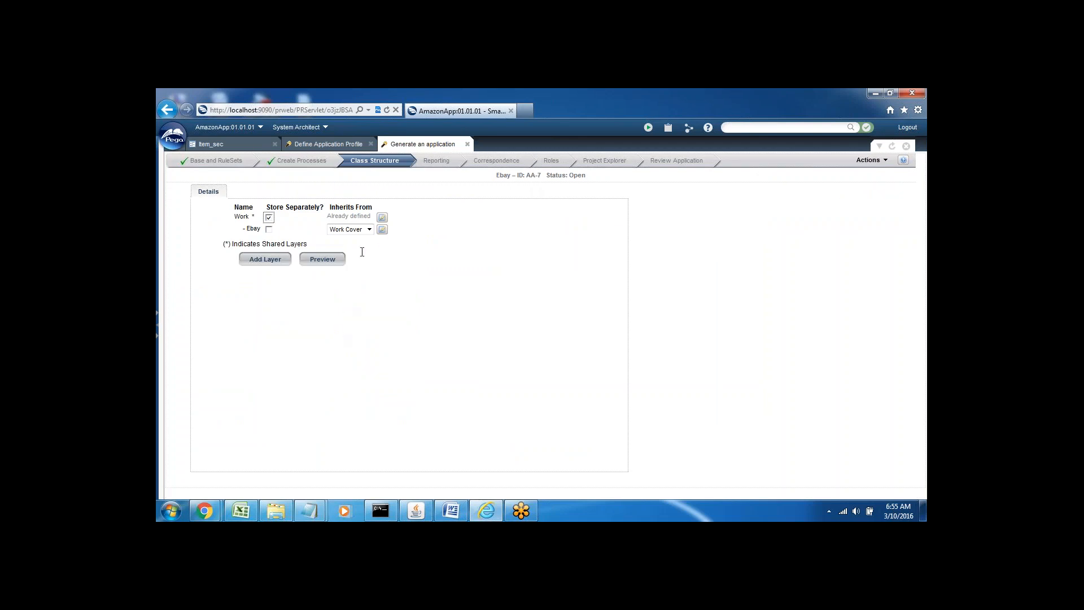
pyautogui.click(434, 163)
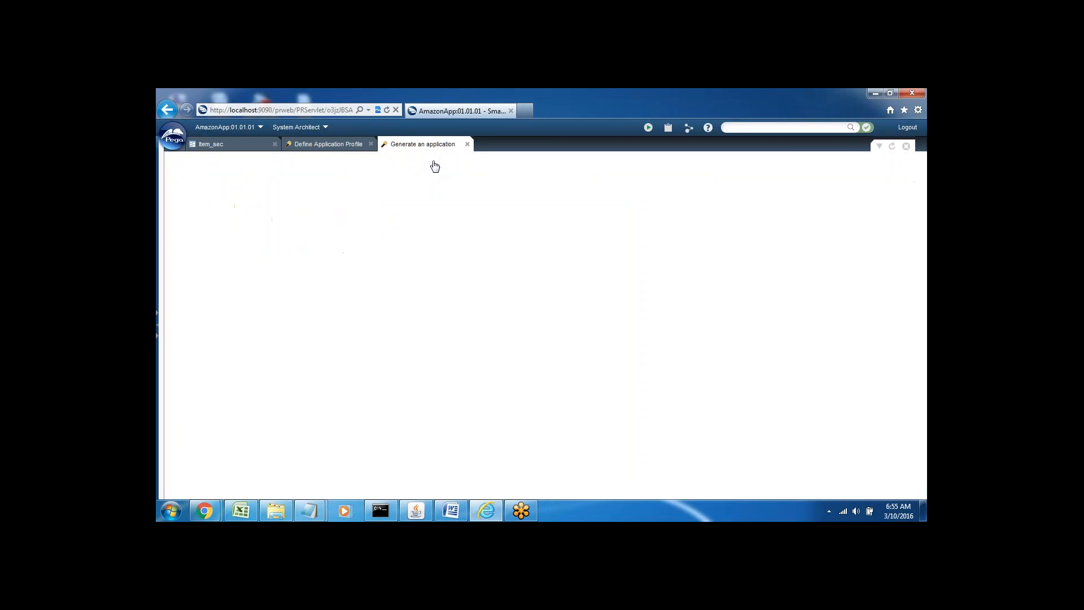
pyautogui.click(503, 166)
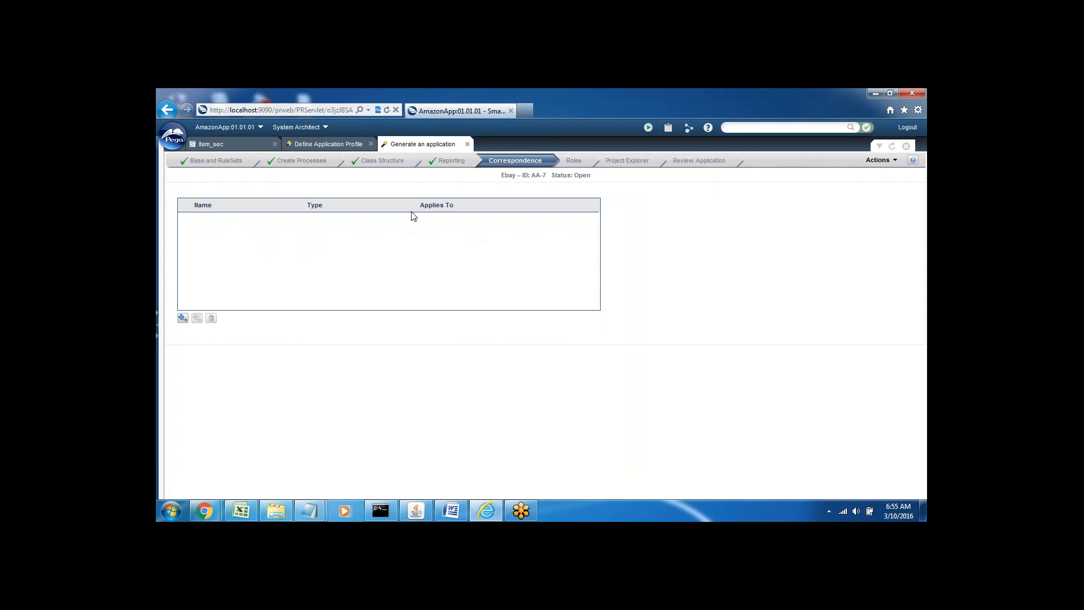
pyautogui.click(572, 162)
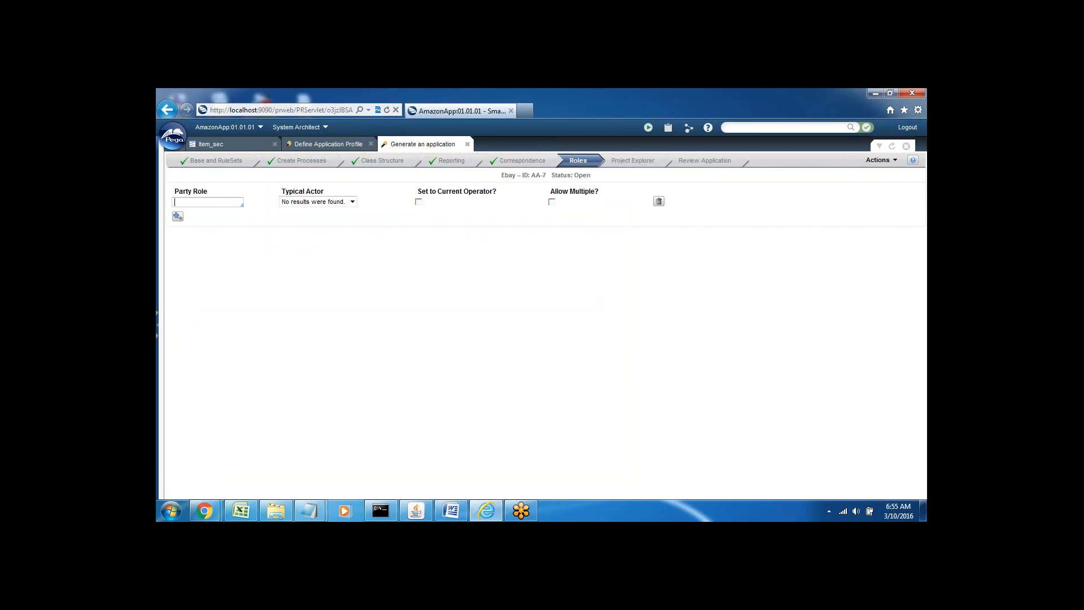
pyautogui.click(634, 164)
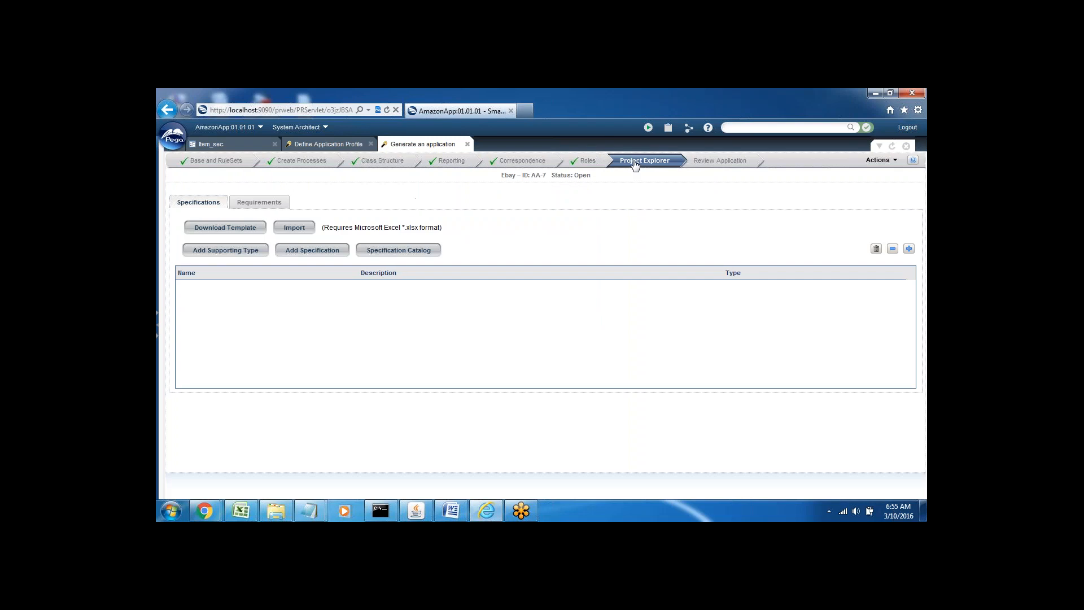
pyautogui.click(715, 162)
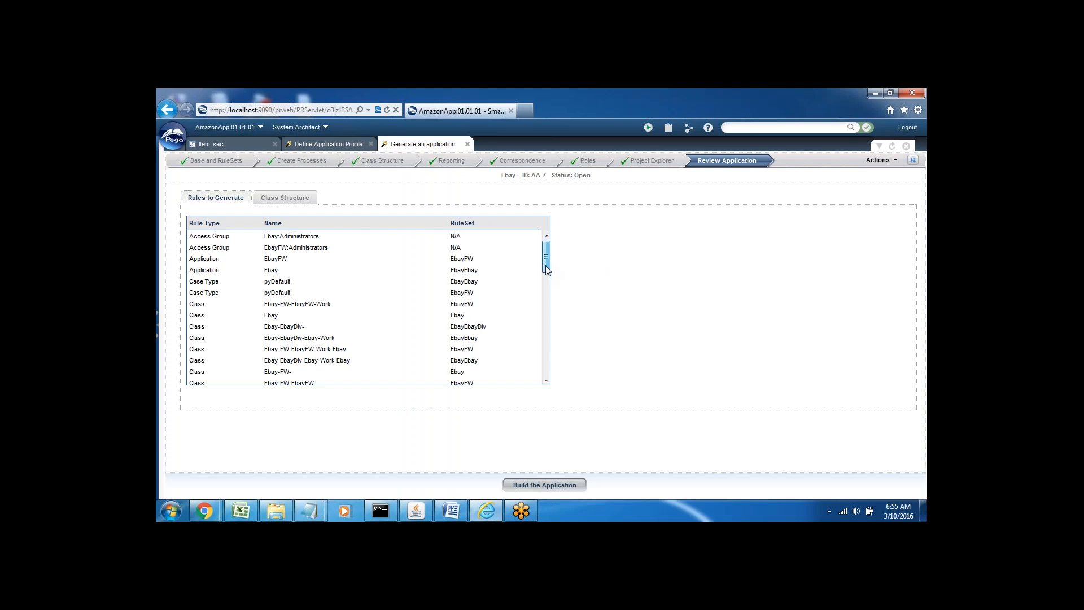
pyautogui.moveTo(546, 266); pyautogui.dragTo(547, 242)
# Step: Build the Ebay application, finish the generation and switch to the new application
pyautogui.click(543, 485)
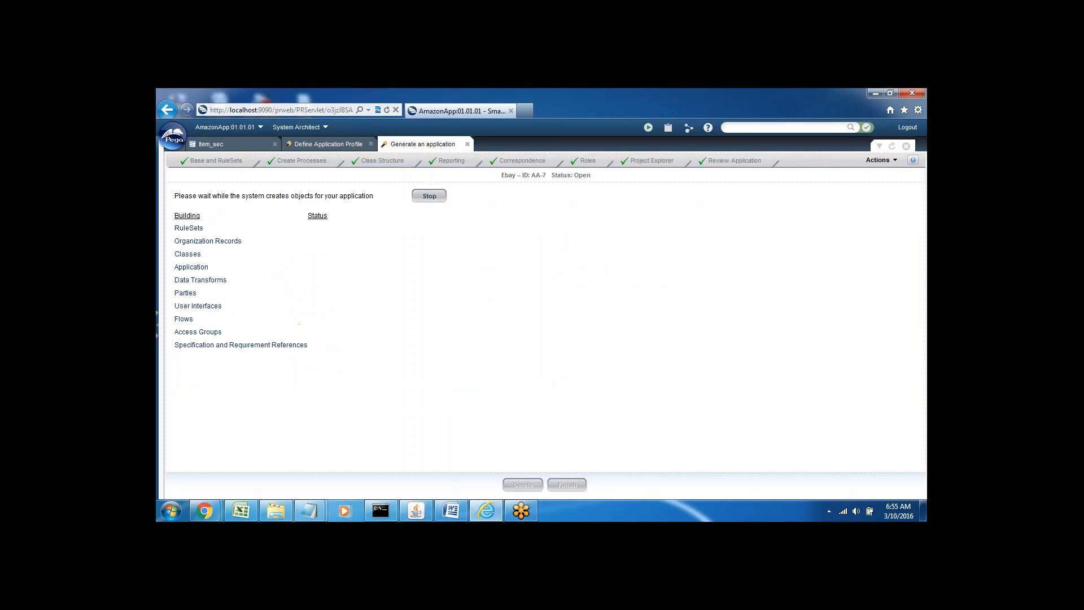
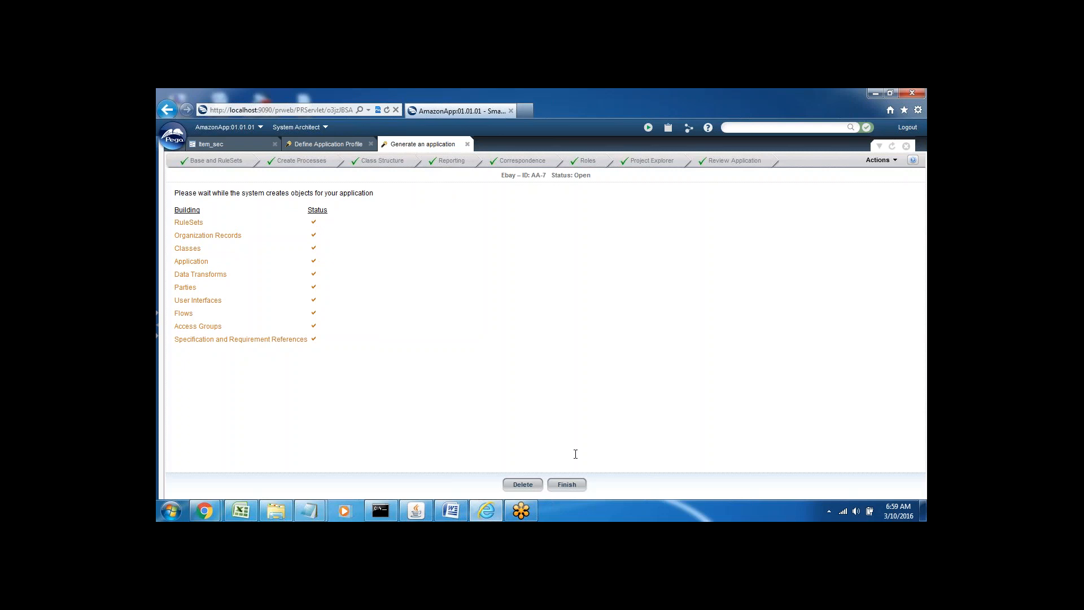
pyautogui.click(568, 484)
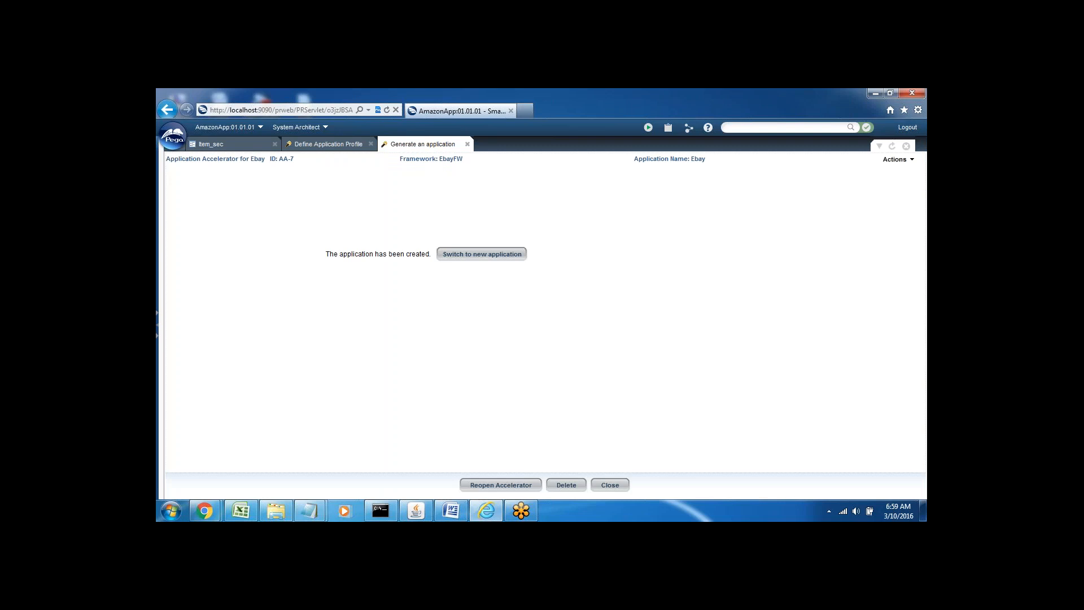
pyautogui.click(466, 257)
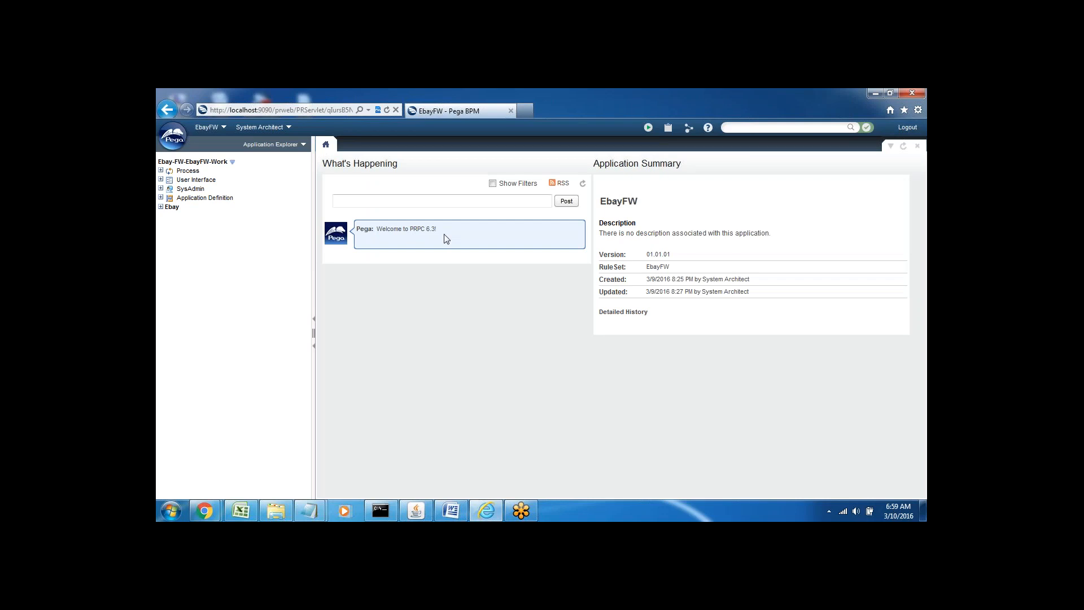
# Step: Open the current operator's access group EbayFW:Administrators and set its work pool to Amazon-App
pyautogui.click(276, 129)
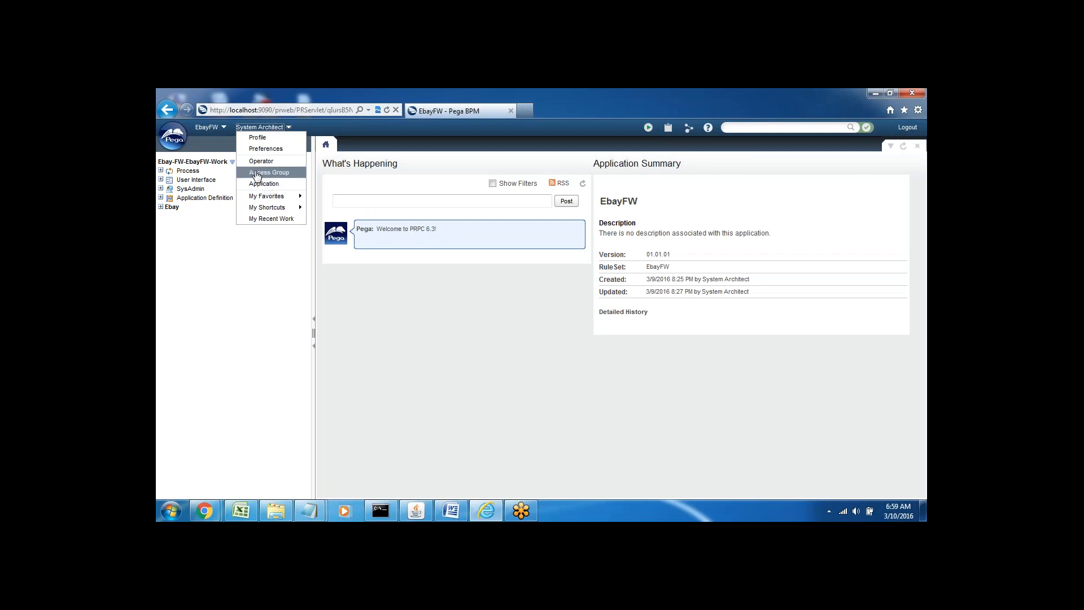
pyautogui.click(275, 171)
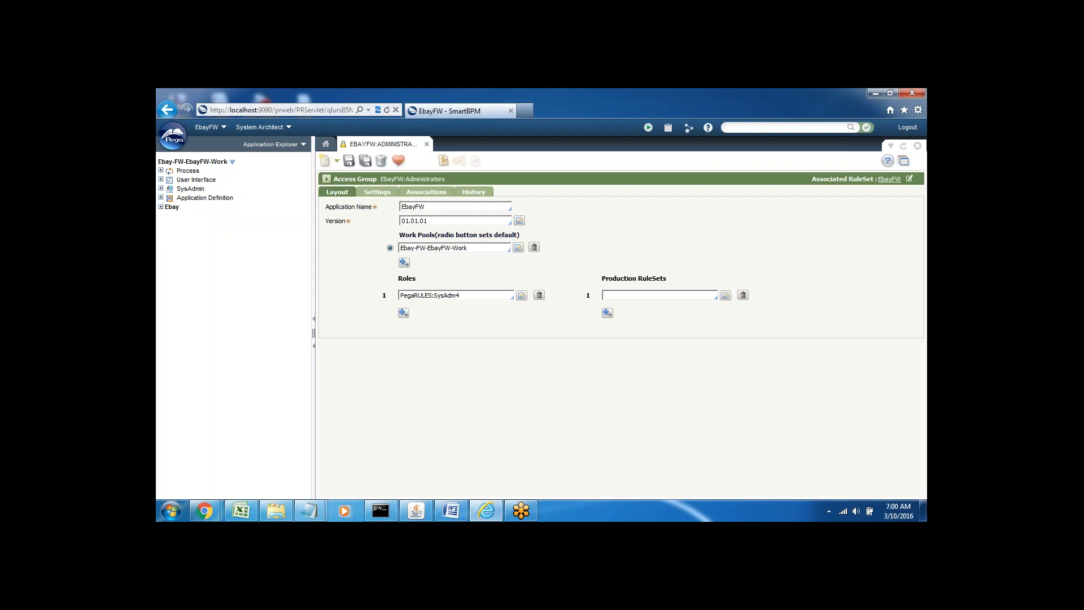
pyautogui.click(477, 249)
pyautogui.press('BackSpace')
pyautogui.press('BackSpace')
pyautogui.press('BackSpace')
pyautogui.press('BackSpace')
pyautogui.press('BackSpace')
pyautogui.press('BackSpace')
pyautogui.press('BackSpace')
pyautogui.press('BackSpace')
pyautogui.press('BackSpace')
pyautogui.press('BackSpace')
pyautogui.press('BackSpace')
pyautogui.press('BackSpace')
pyautogui.press('BackSpace')
pyautogui.press('BackSpace')
pyautogui.press('BackSpace')
pyautogui.press('BackSpace')
pyautogui.press('BackSpace')
pyautogui.press('BackSpace')
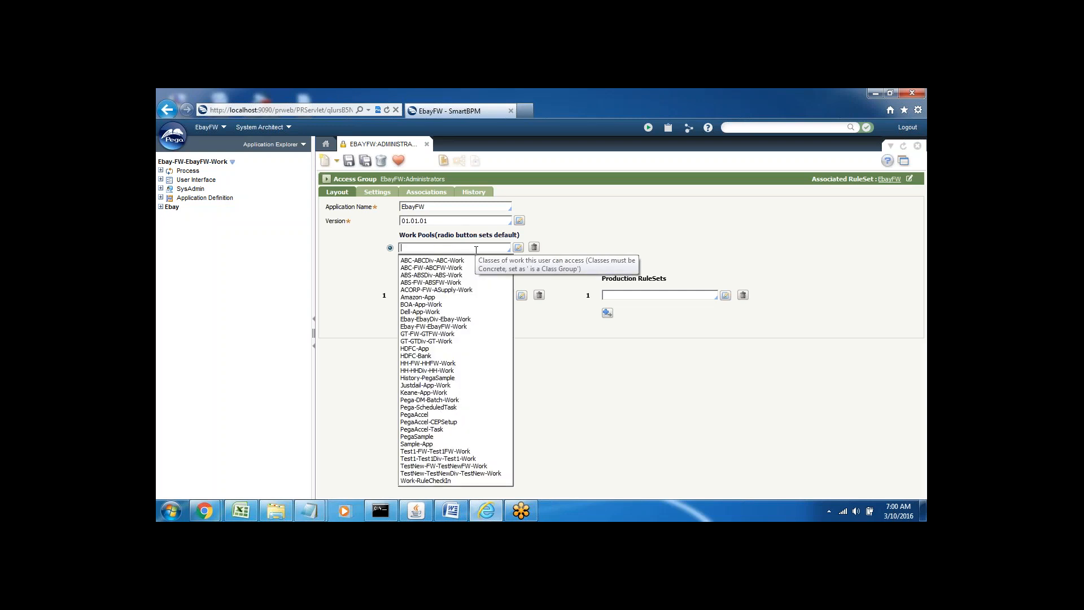
pyautogui.write('ama')
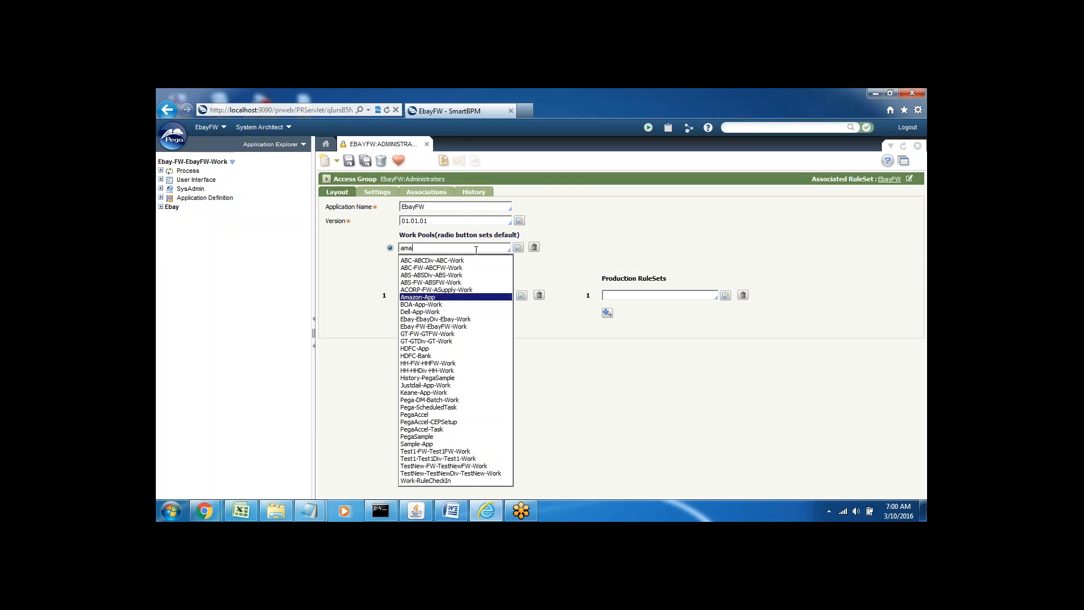
pyautogui.click(445, 297)
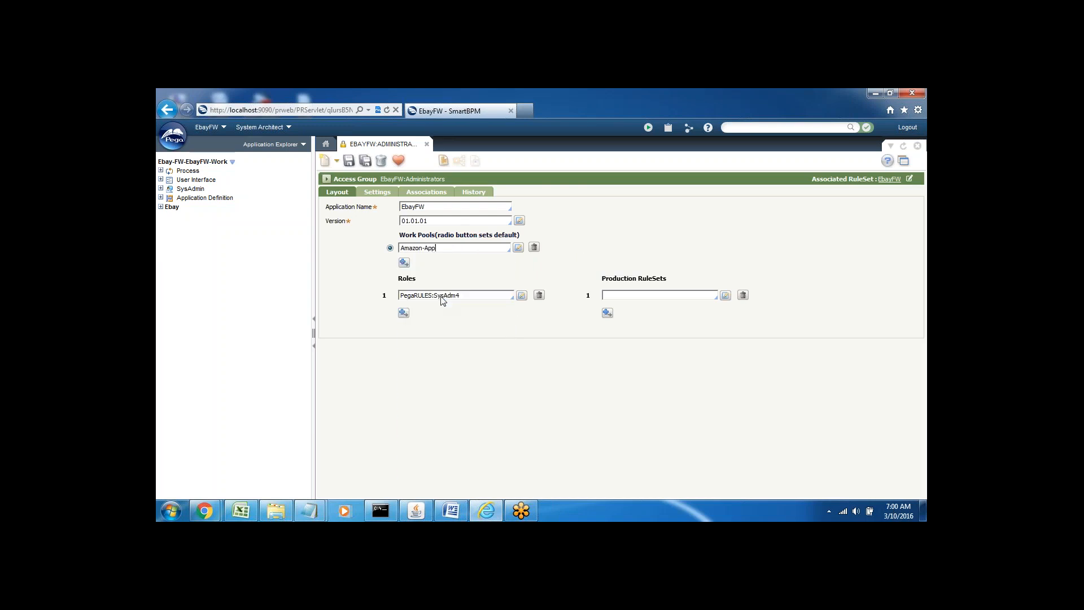
# Step: Set the access group's application name to AmazonApp
pyautogui.click(435, 207)
pyautogui.press('BackSpace')
pyautogui.press('BackSpace')
pyautogui.press('BackSpace')
pyautogui.press('BackSpace')
pyautogui.press('BackSpace')
pyautogui.press('BackSpace')
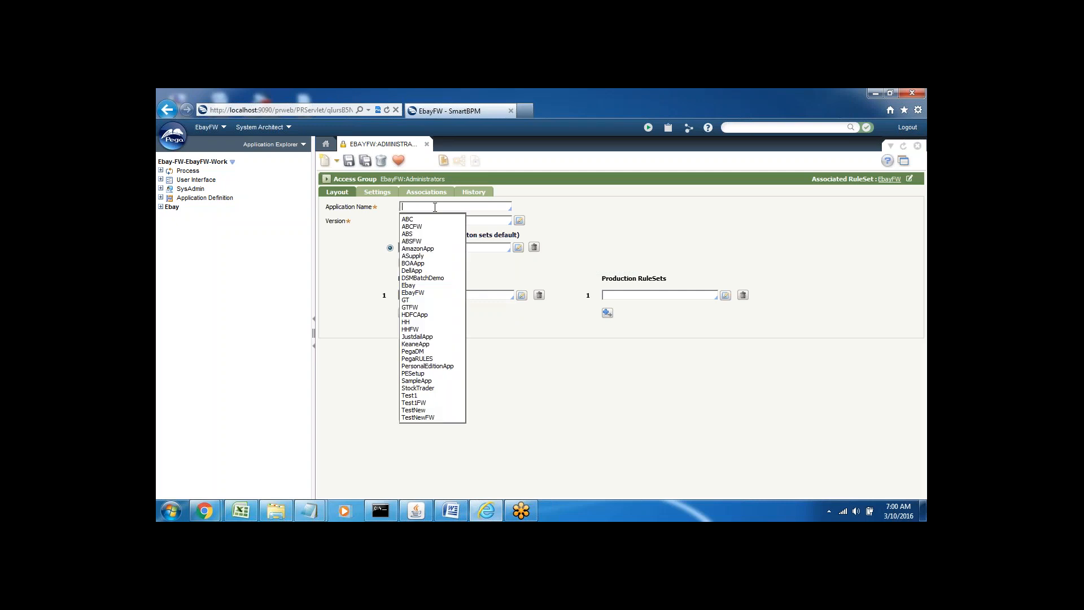
pyautogui.press('Down')
pyautogui.press('Down')
pyautogui.press('Down')
pyautogui.press('Down')
pyautogui.press('Down')
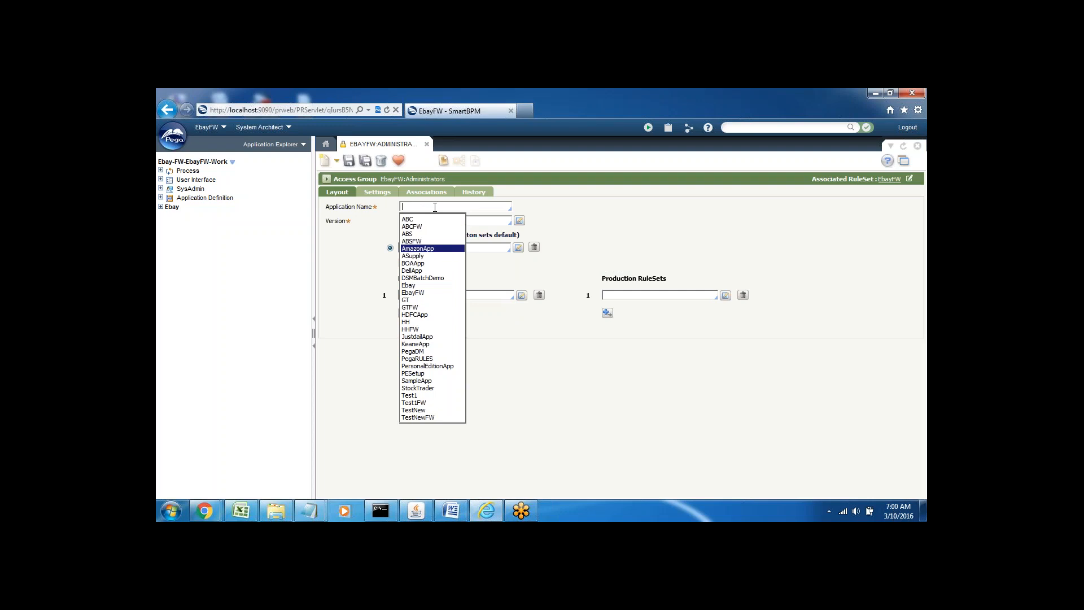
pyautogui.press('Return')
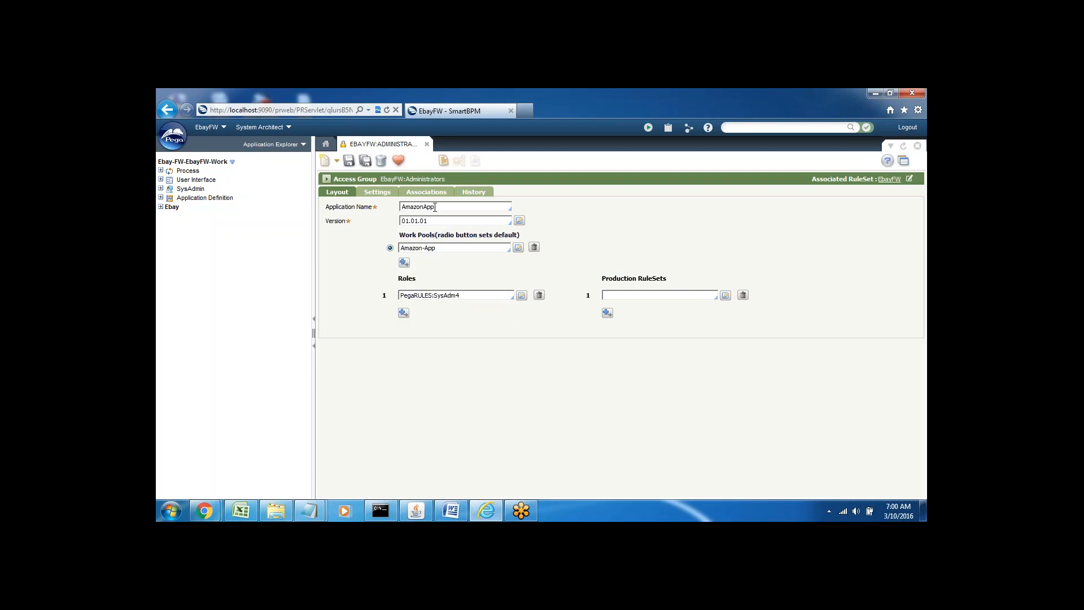
# Step: In the access group's settings, set the local customization RuleSet to Amazon
pyautogui.click(376, 193)
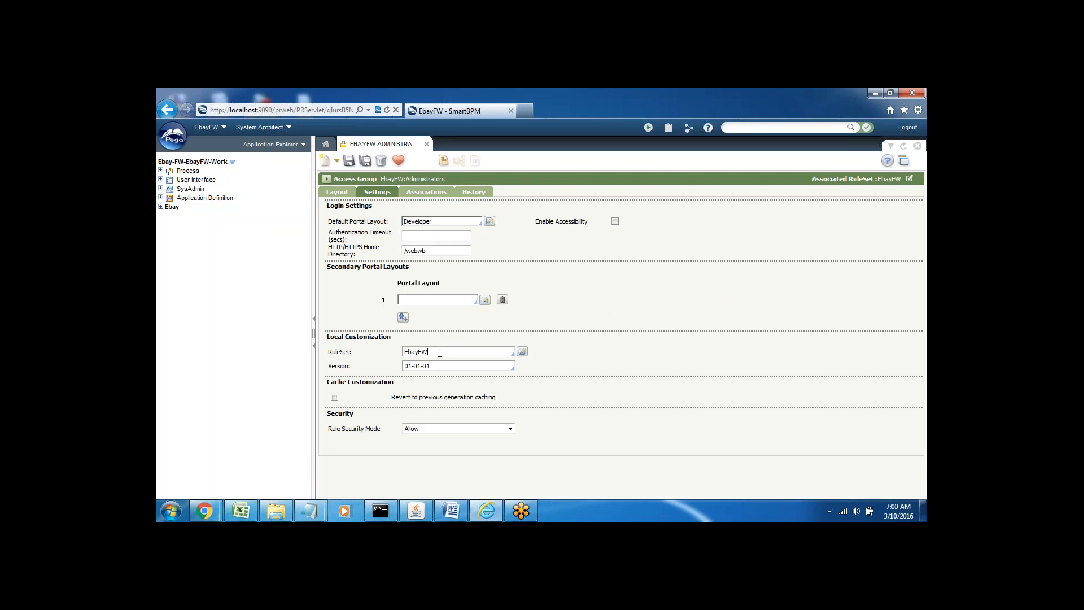
pyautogui.press('BackSpace')
pyautogui.press('BackSpace')
pyautogui.press('BackSpace')
pyautogui.press('BackSpace')
pyautogui.press('BackSpace')
pyautogui.press('BackSpace')
pyautogui.write('a')
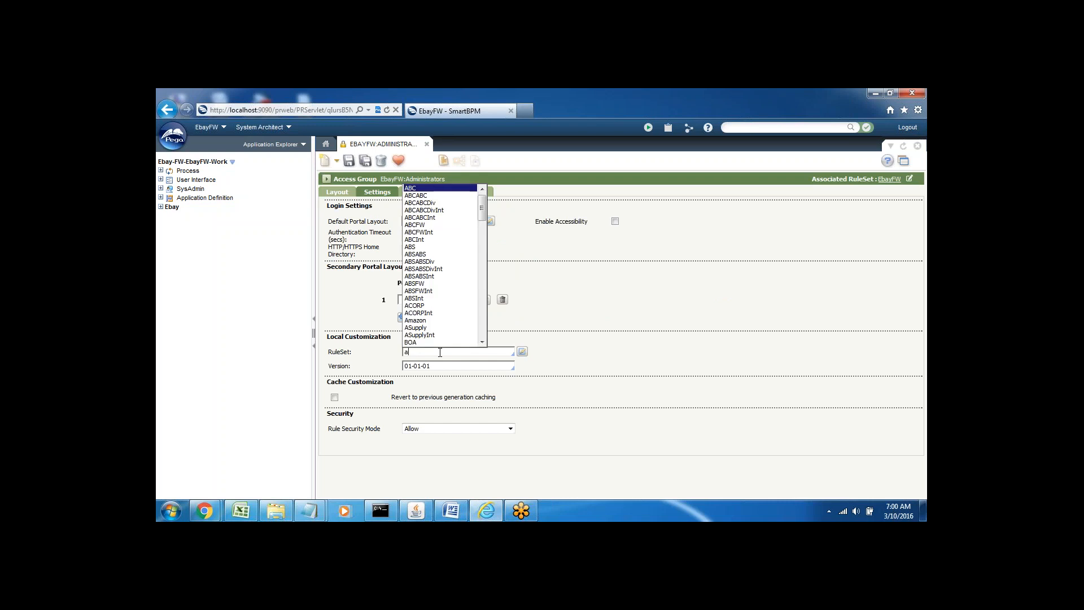
pyautogui.press('Down')
pyautogui.press('Down')
pyautogui.press('Down')
pyautogui.press('Down')
pyautogui.press('Down')
pyautogui.press('Down')
pyautogui.press('Down')
pyautogui.press('Down')
pyautogui.press('Down')
pyautogui.press('Down')
pyautogui.press('Down')
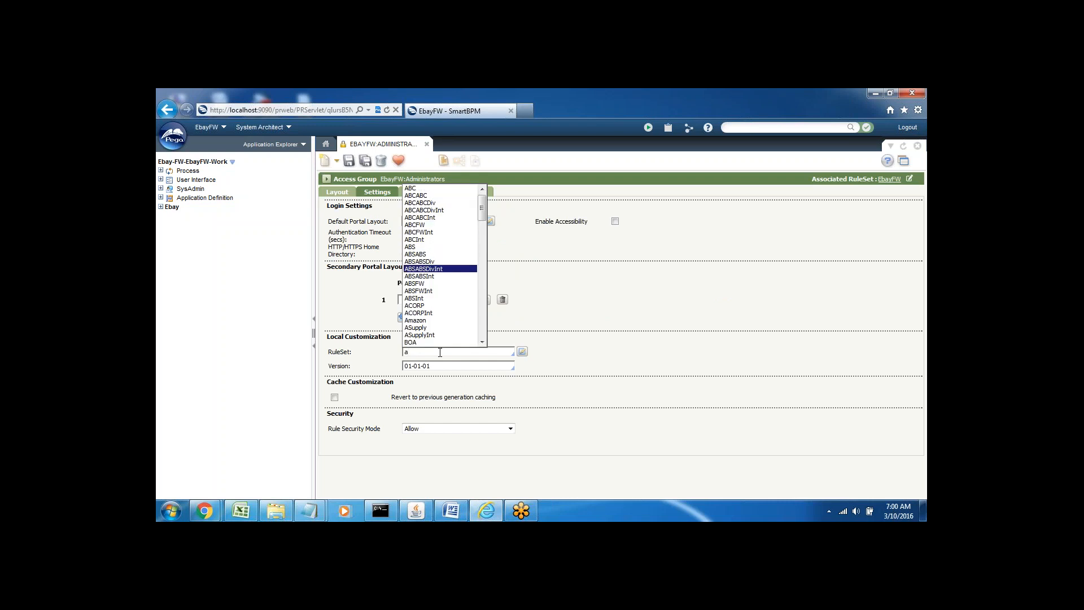
pyautogui.press('Down')
pyautogui.press('Down')
pyautogui.press('Down')
pyautogui.press('Down')
pyautogui.press('Down')
pyautogui.press('Down')
pyautogui.press('Down')
pyautogui.press('Return')
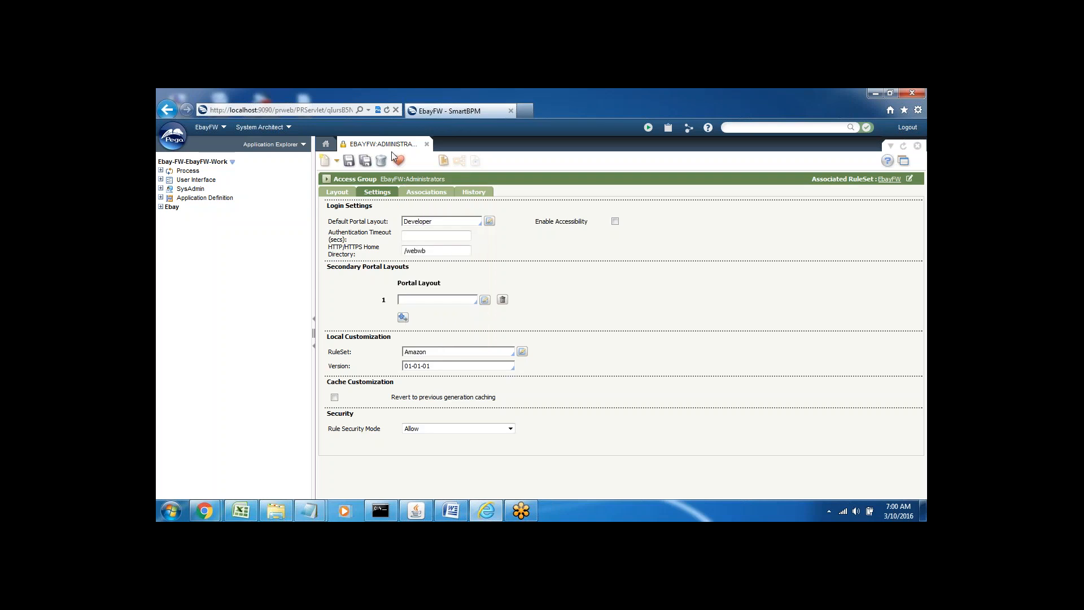
# Step: Save and close the access group, and refresh the whole application class tree
pyautogui.click(349, 162)
pyautogui.click(427, 145)
pyautogui.rightClick(203, 234)
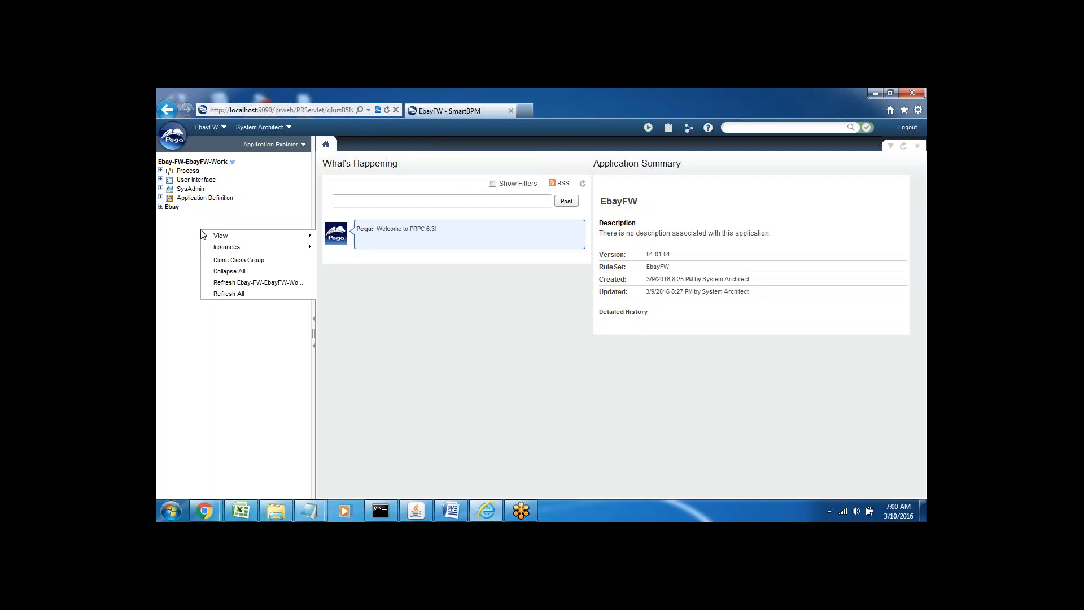
pyautogui.click(232, 294)
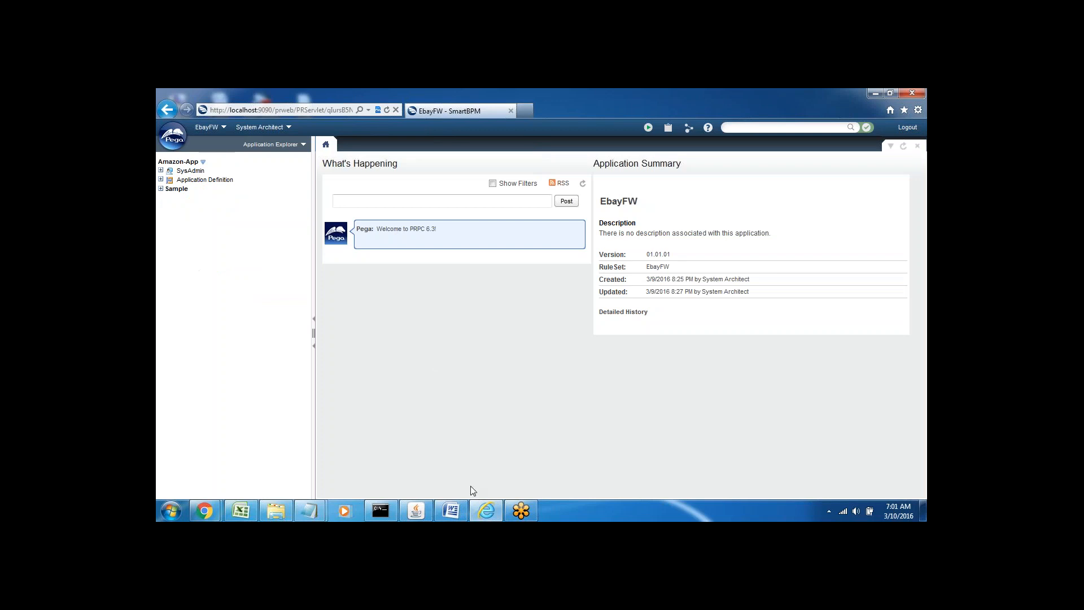
# Step: Switch to the PEGA PRPC 6am Word notes and add the line "Email Notification ---" below the "Static cond- Decision table" line, leaving a gap
pyautogui.click(451, 511)
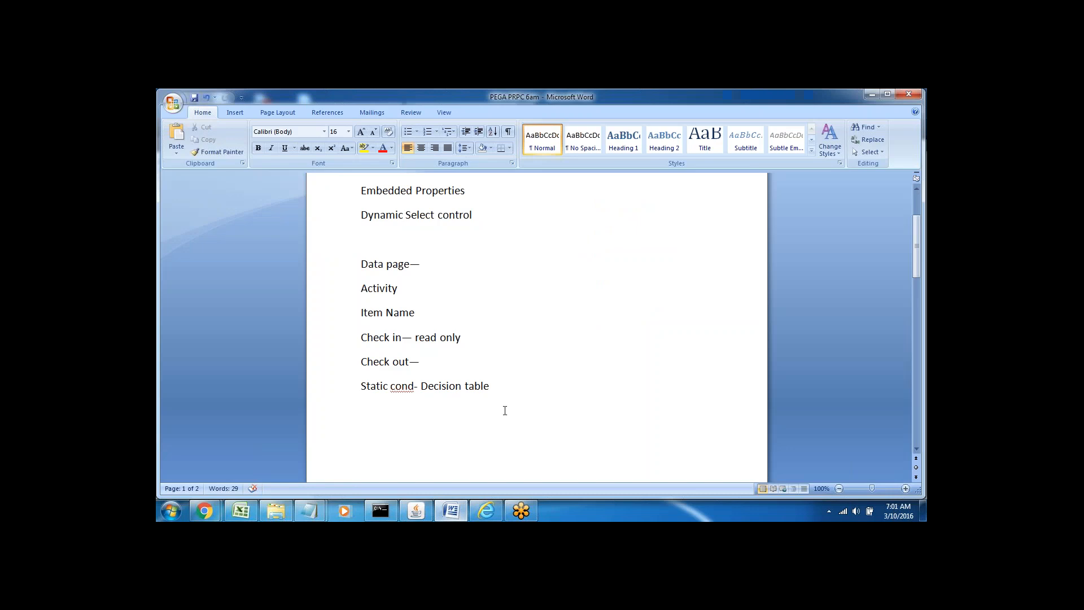
pyautogui.click(506, 386)
pyautogui.press('Return')
pyautogui.press('Return')
pyautogui.press('Return')
pyautogui.press('Return')
pyautogui.press('Return')
pyautogui.press('Return')
pyautogui.press('Return')
pyautogui.press('Return')
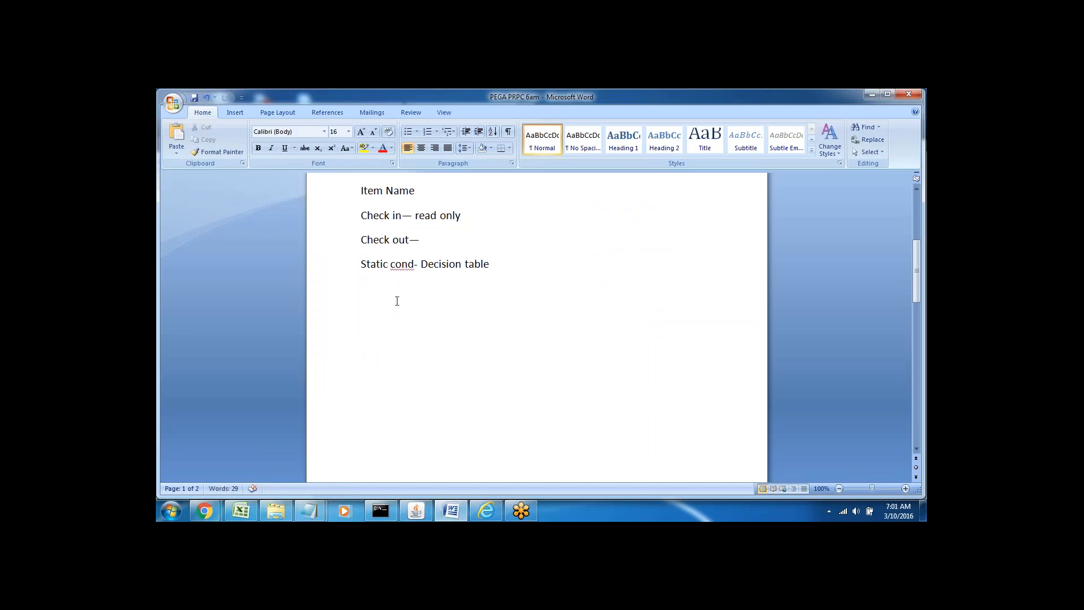
pyautogui.click(375, 306)
pyautogui.write('Email Notification ---')
pyautogui.tripleClick(363, 310)
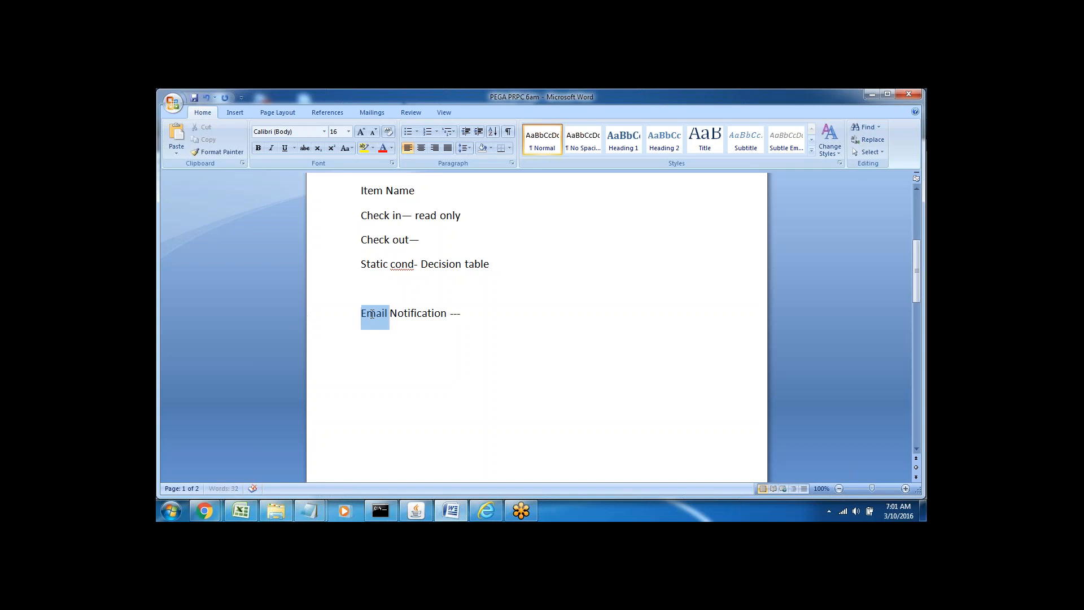
pyautogui.press('Right')
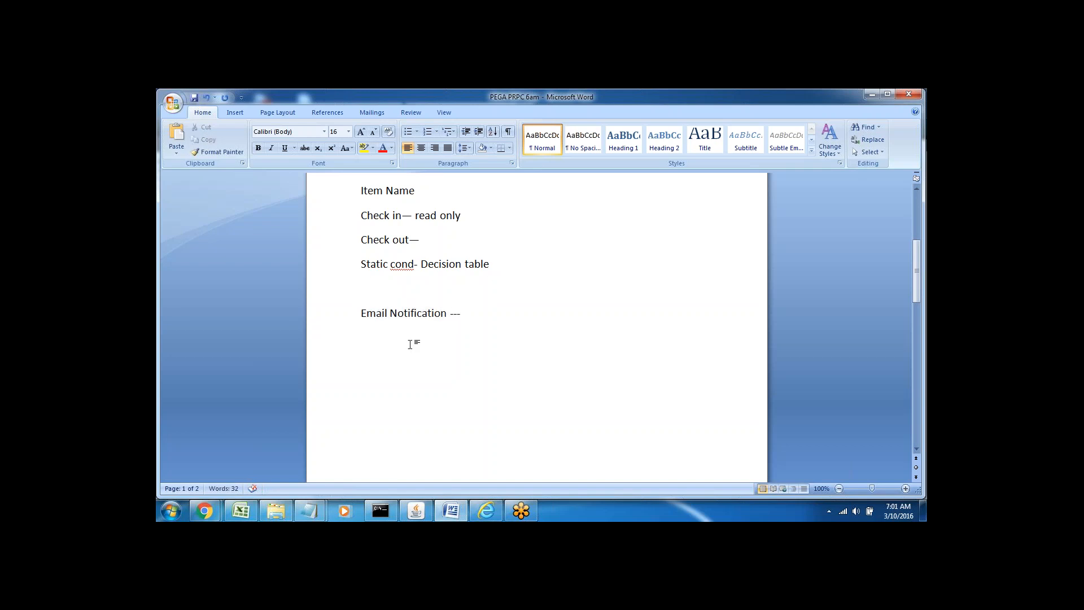
pyautogui.tripleClick(364, 313)
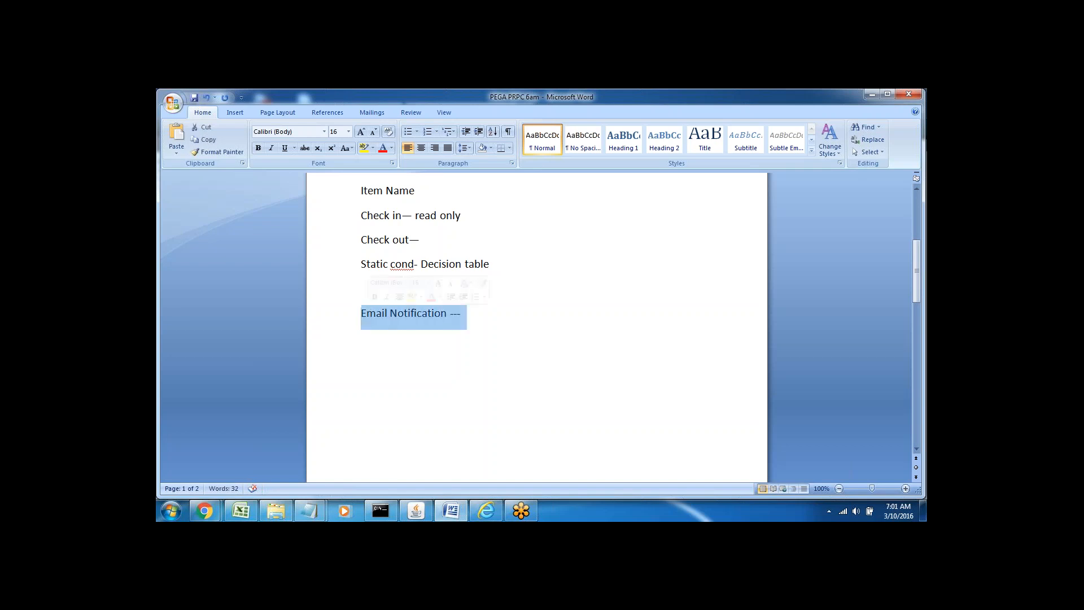
pyautogui.press('Right')
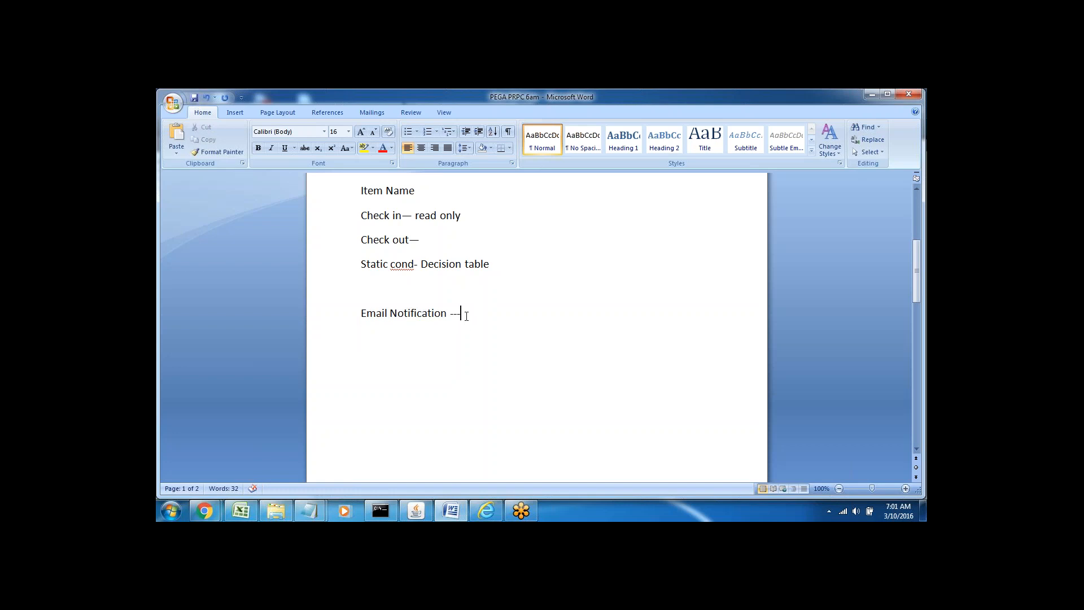
pyautogui.tripleClick(376, 313)
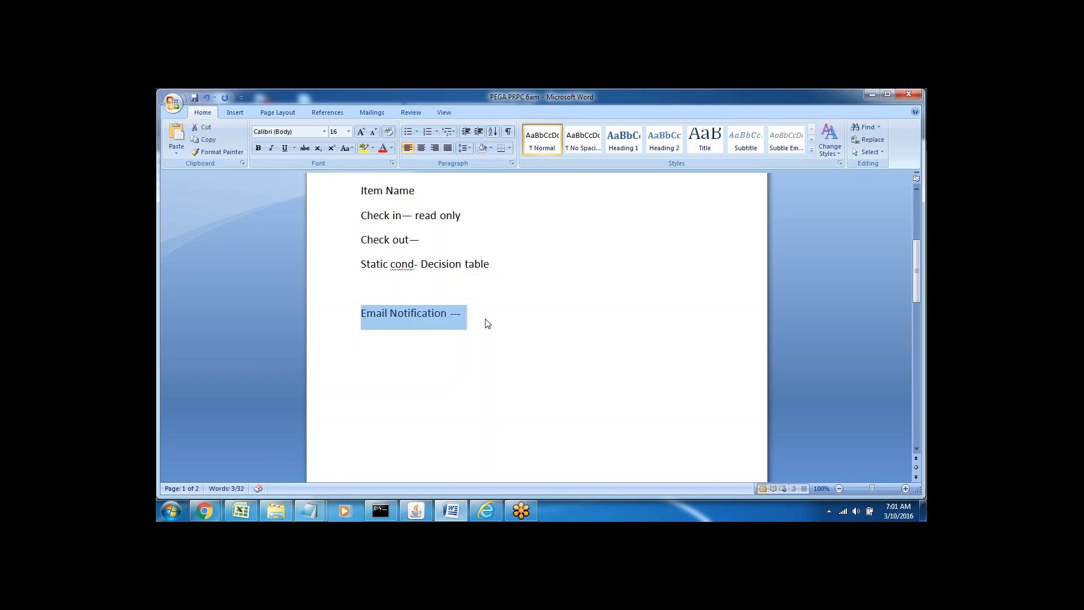
pyautogui.press('Right')
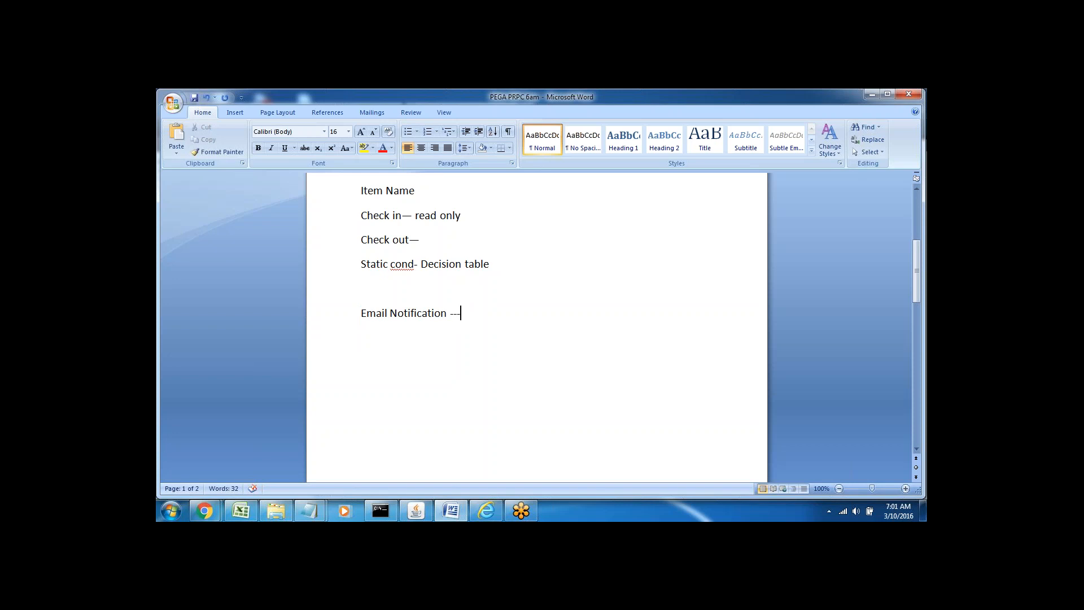
pyautogui.click(339, 316)
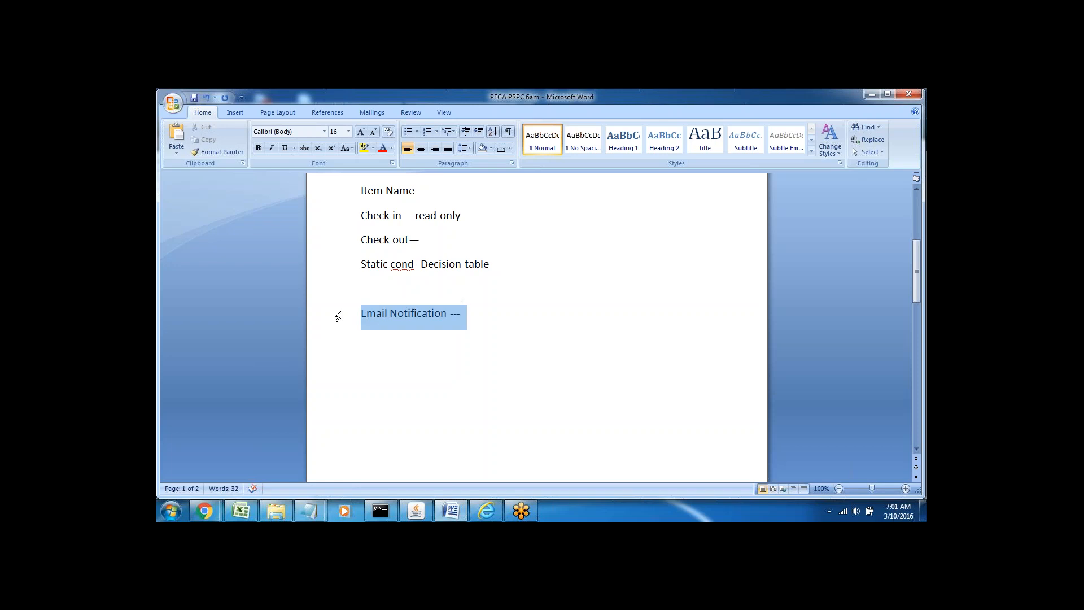
pyautogui.tripleClick(387, 314)
pyautogui.click(368, 331)
pyautogui.click(336, 312)
pyautogui.click(394, 361)
pyautogui.doubleClick(372, 311)
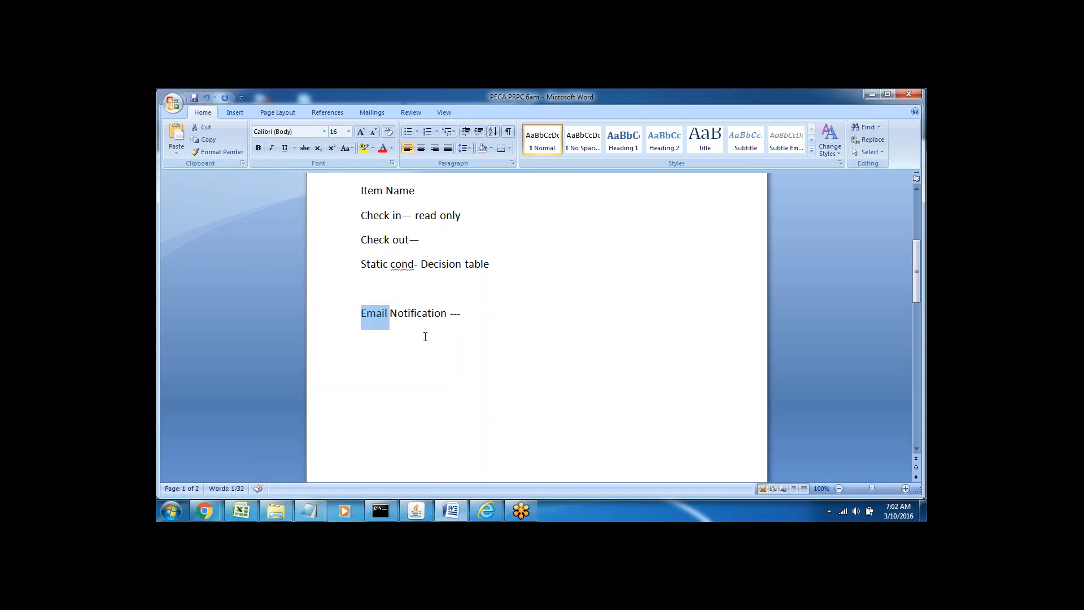
pyautogui.click(474, 314)
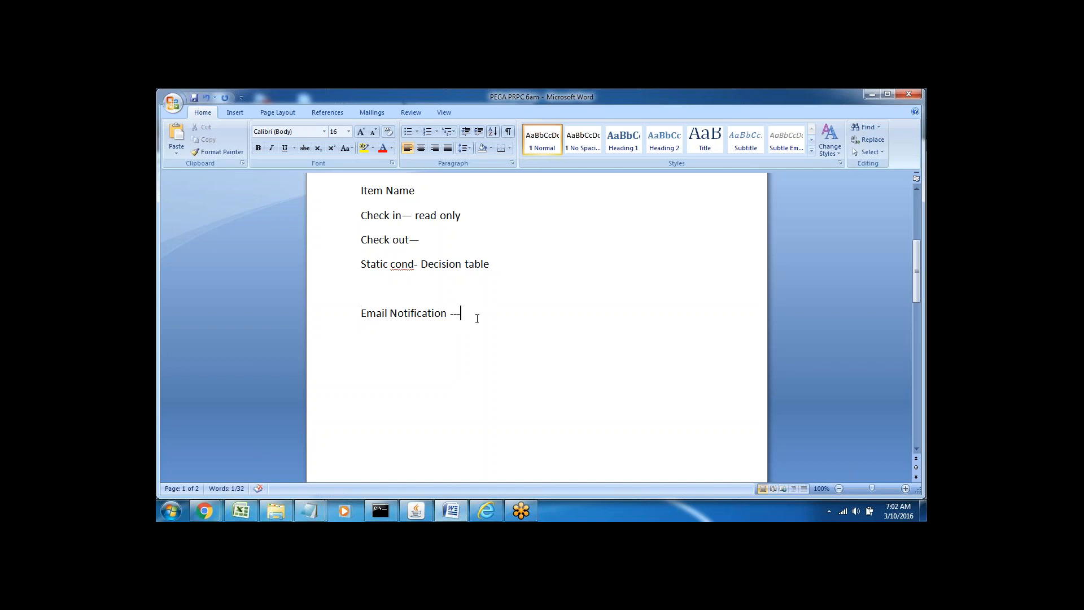
pyautogui.doubleClick(415, 314)
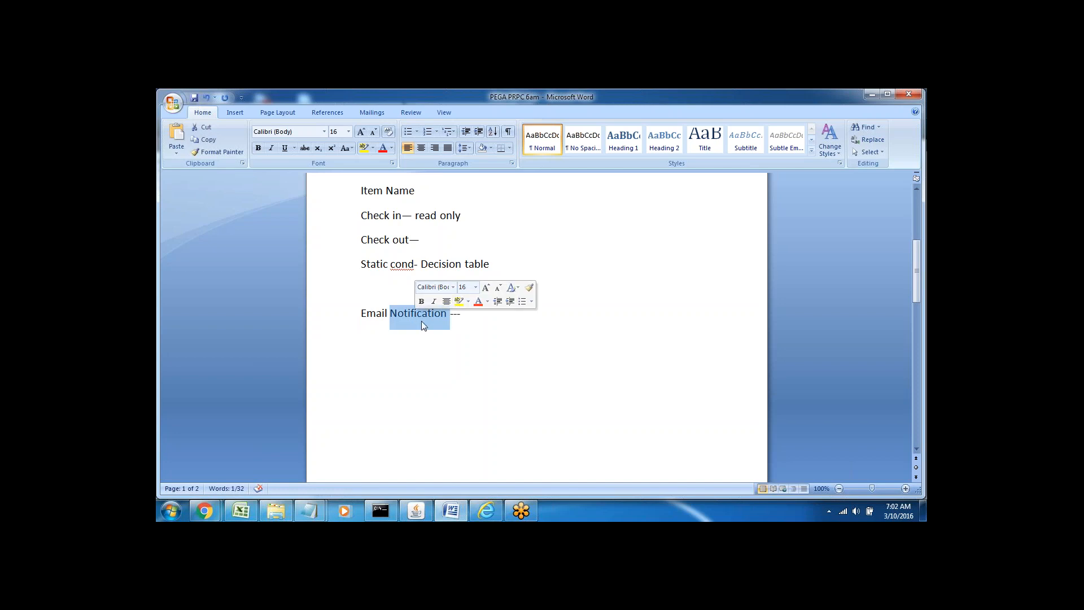
pyautogui.click(477, 314)
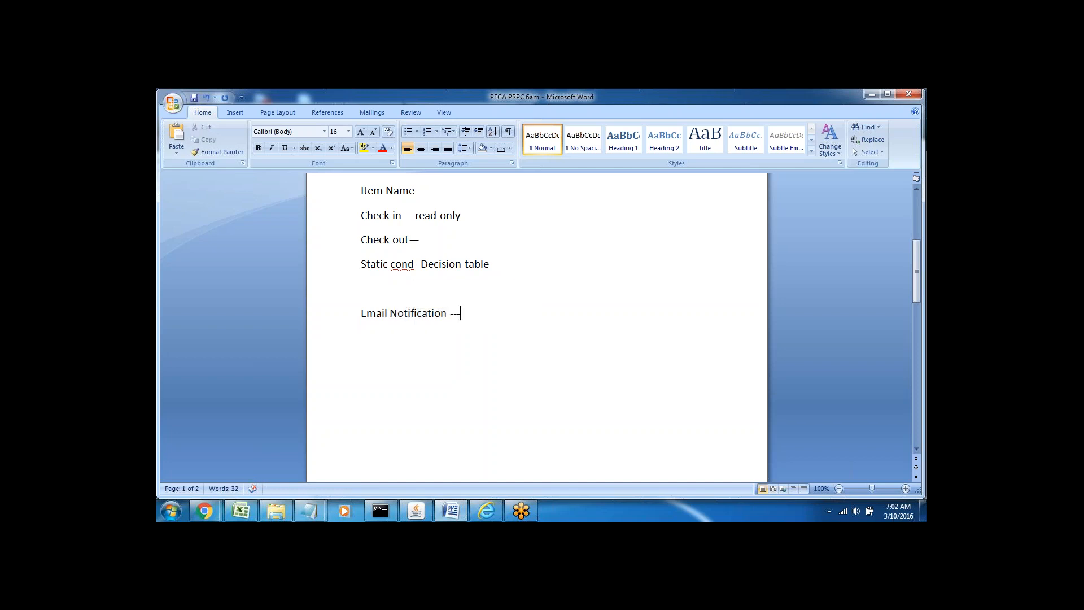
pyautogui.tripleClick(410, 311)
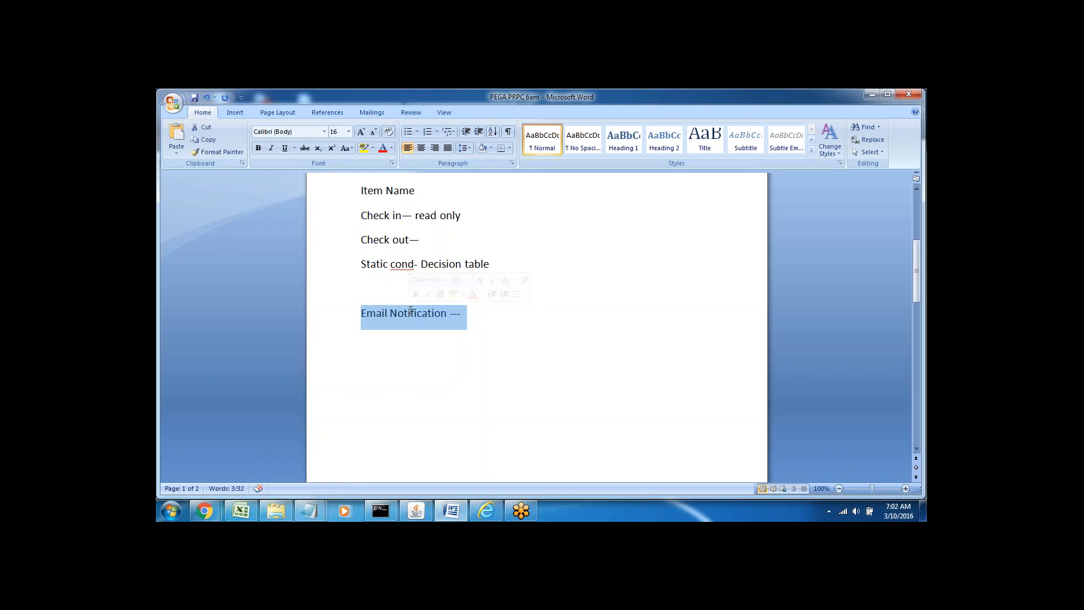
# Step: Below the "Email Notification ---" line, leave a gap and add the lines "Correspondence", "Work Parties" and "Out bound Email"
pyautogui.click(480, 315)
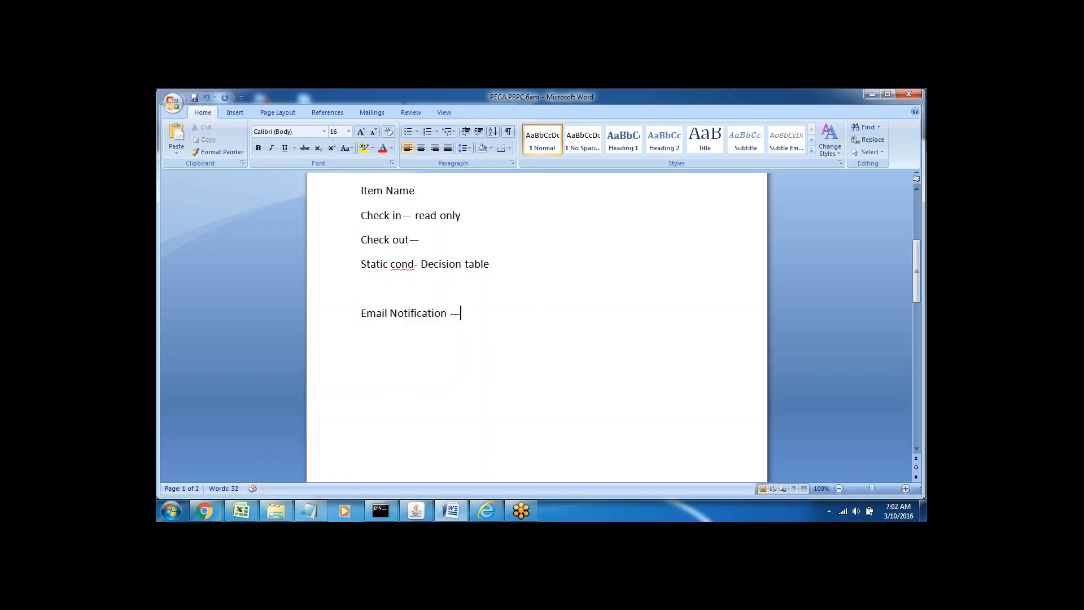
pyautogui.press('Return')
pyautogui.write('Correspondence')
pyautogui.press('Return')
pyautogui.write('Work Pa')
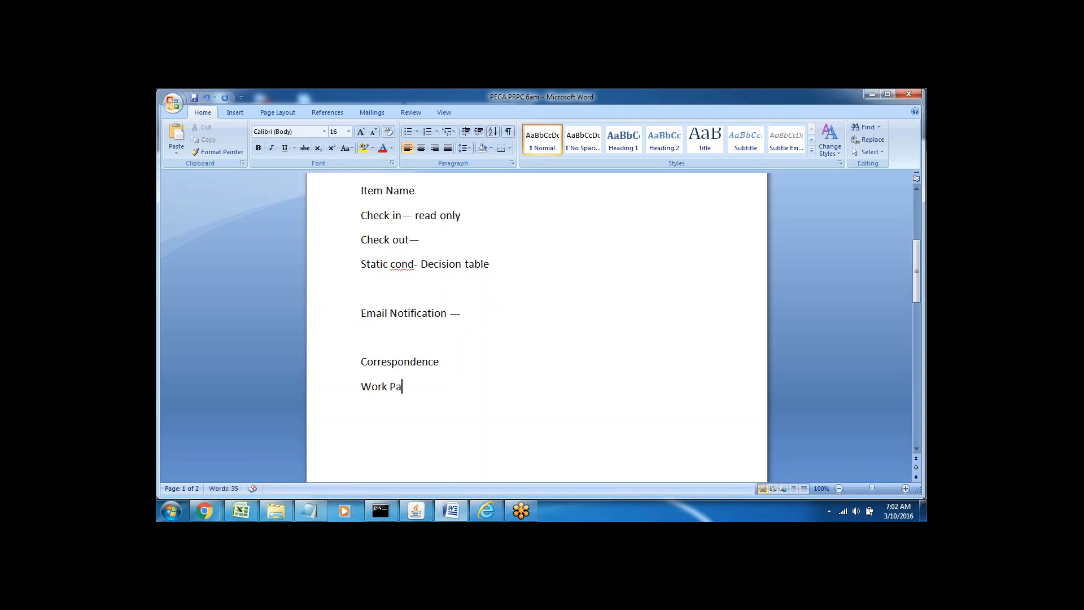
pyautogui.write('rties')
pyautogui.press('Return')
pyautogui.write('Out bound Email')
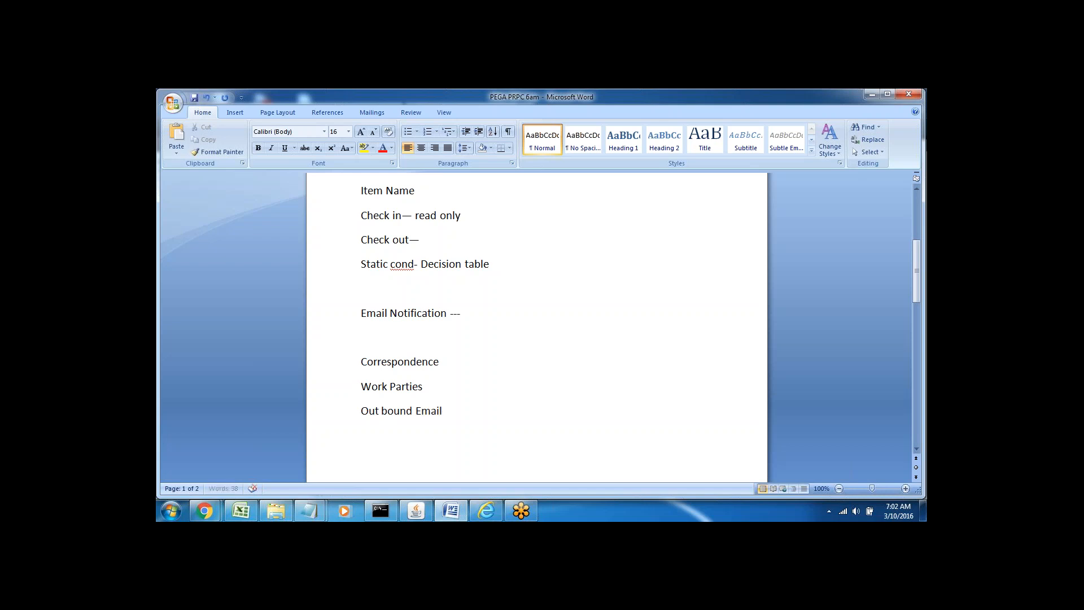
pyautogui.press('Return')
# Step: Add the line "Assignment --" below the "Out bound Email" line
pyautogui.moveTo(364, 362); pyautogui.dragTo(432, 379)
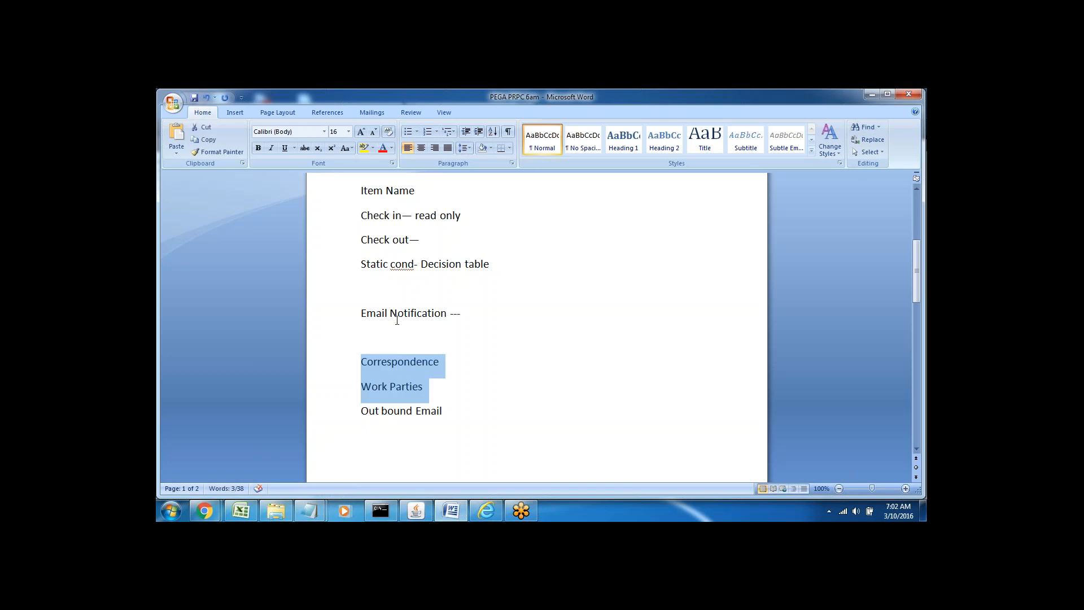
pyautogui.click(371, 441)
pyautogui.write('A')
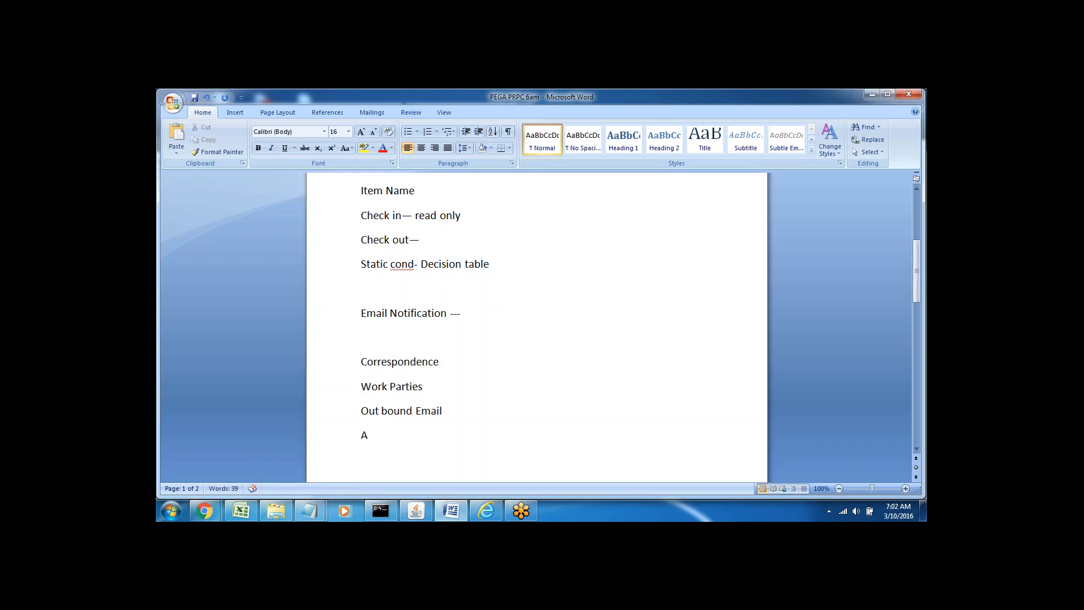
pyautogui.write('ssignment --')
# Step: Review the email notification topics in the notes: Correspondence, Work Parties, Out bound Email and Assignment
pyautogui.click(316, 438)
pyautogui.press('Down')
pyautogui.doubleClick(397, 361)
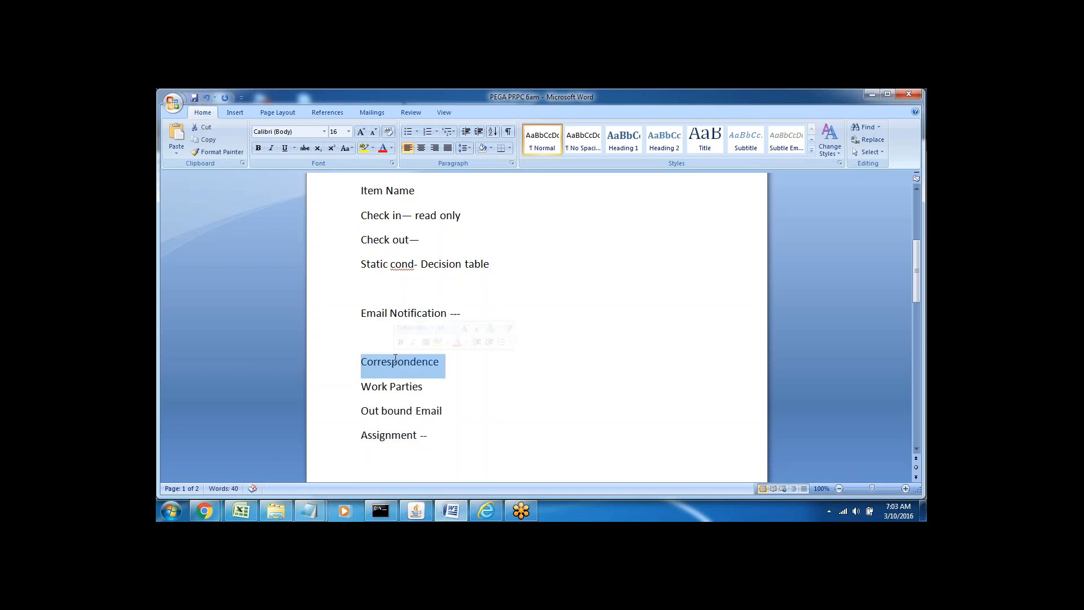
pyautogui.click(387, 436)
pyautogui.doubleClick(388, 436)
pyautogui.moveTo(362, 387); pyautogui.dragTo(428, 388)
pyautogui.click(435, 436)
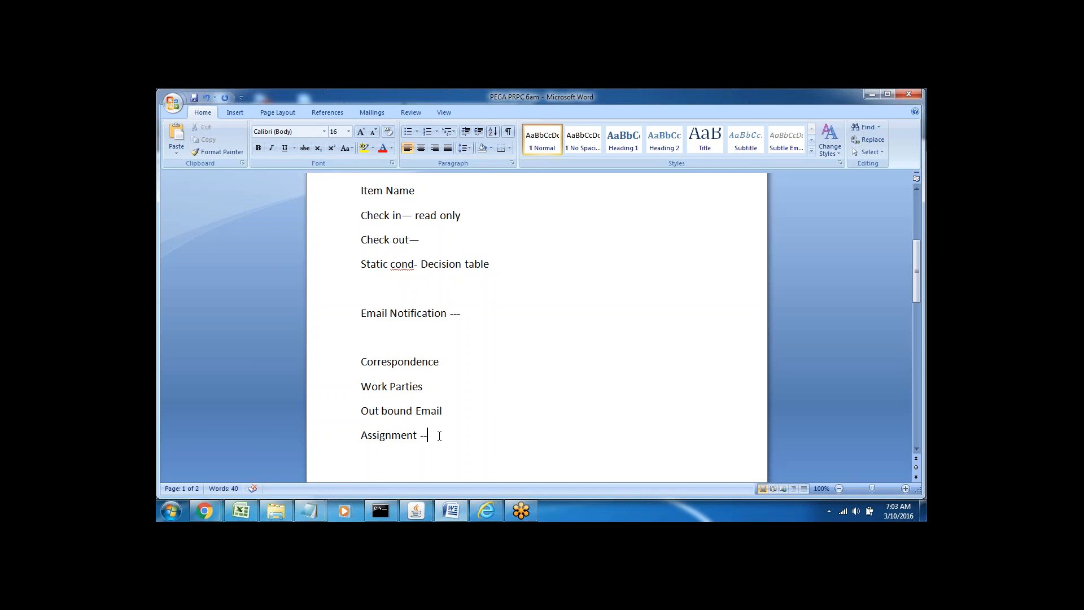
pyautogui.tripleClick(357, 413)
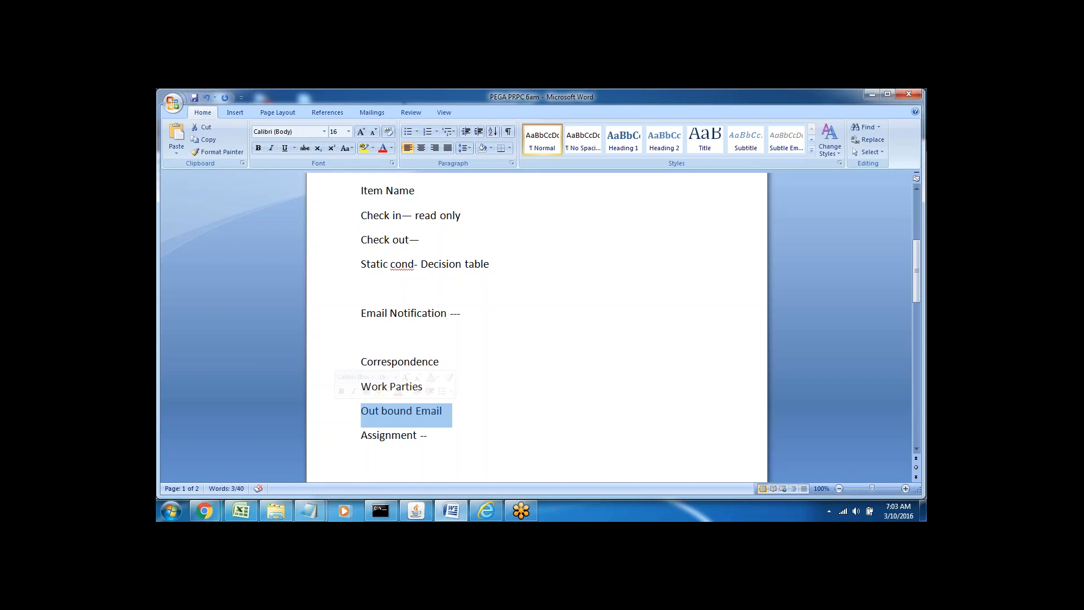
pyautogui.click(446, 412)
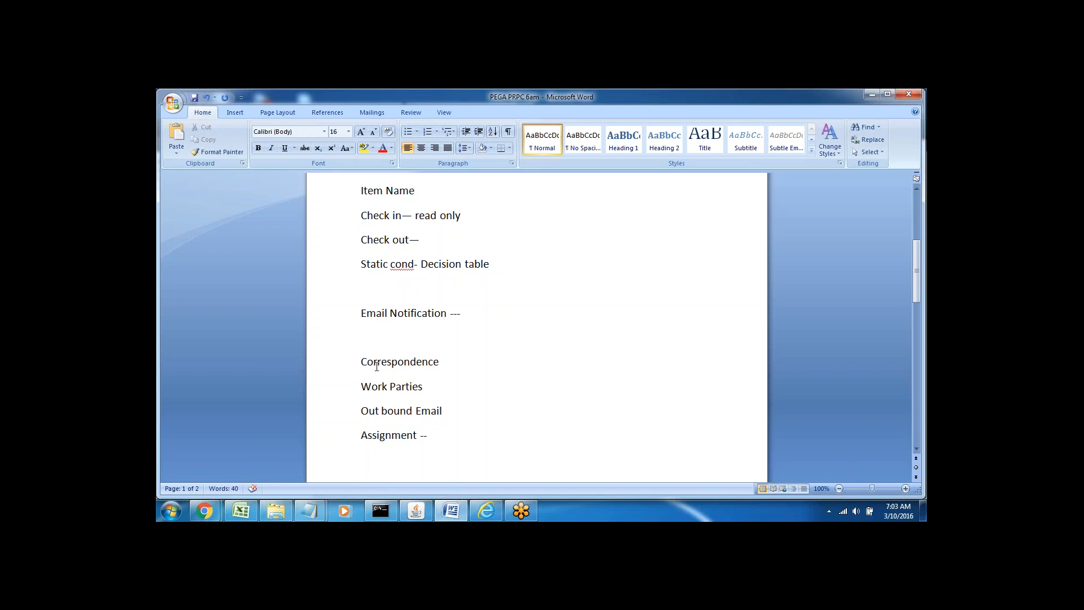
pyautogui.click(323, 322)
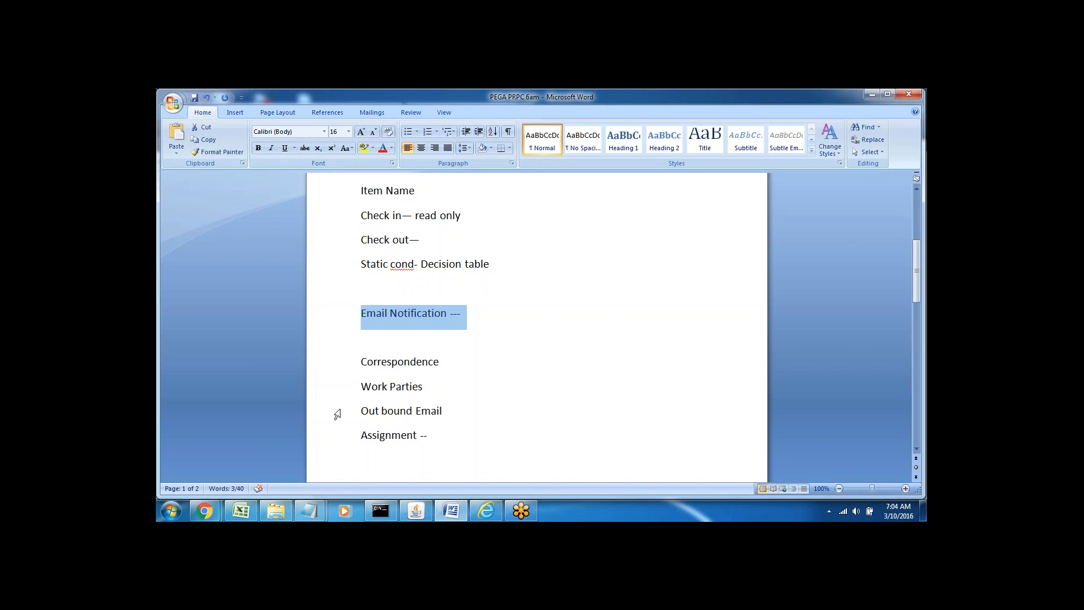
pyautogui.tripleClick(380, 438)
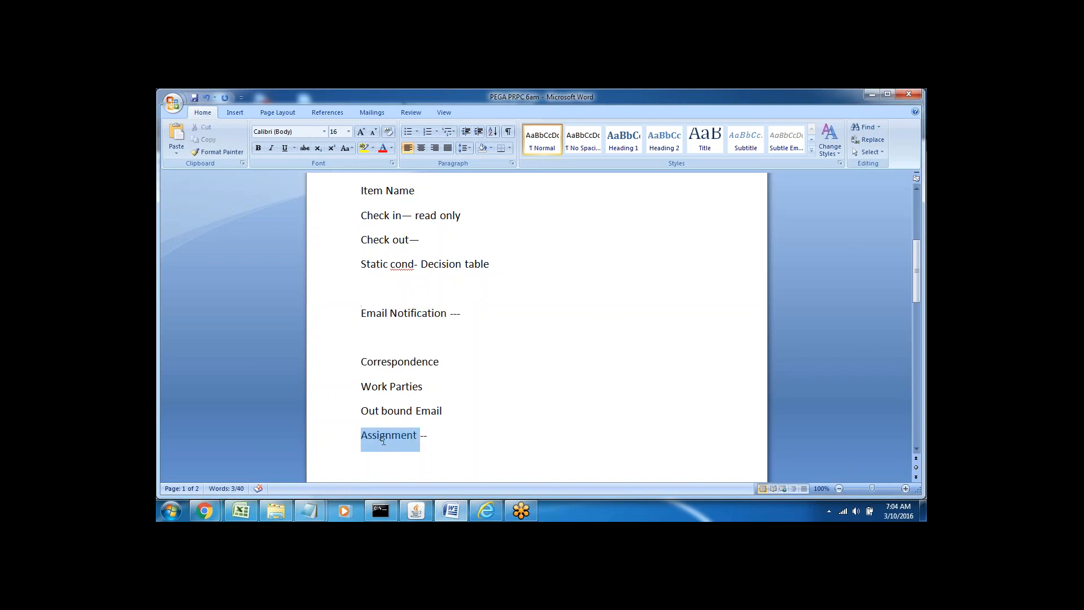
pyautogui.click(470, 445)
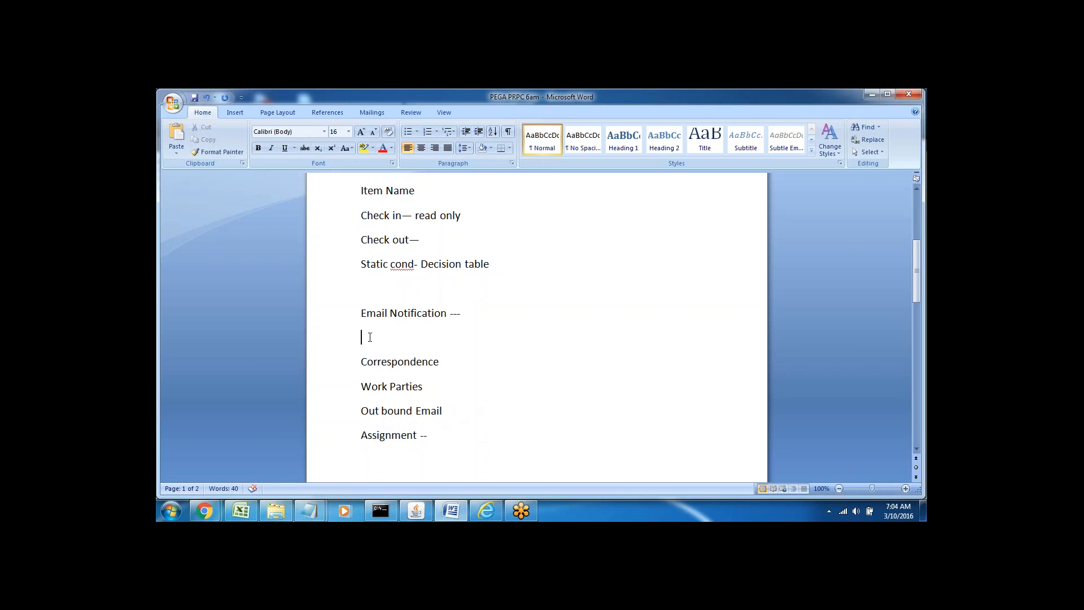
pyautogui.doubleClick(377, 438)
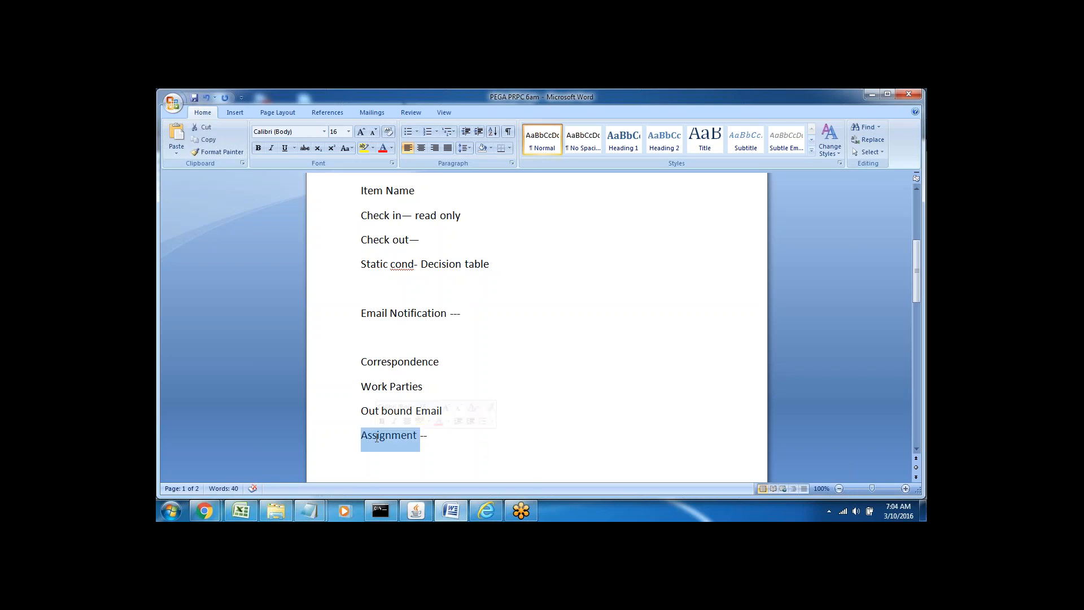
pyautogui.click(429, 437)
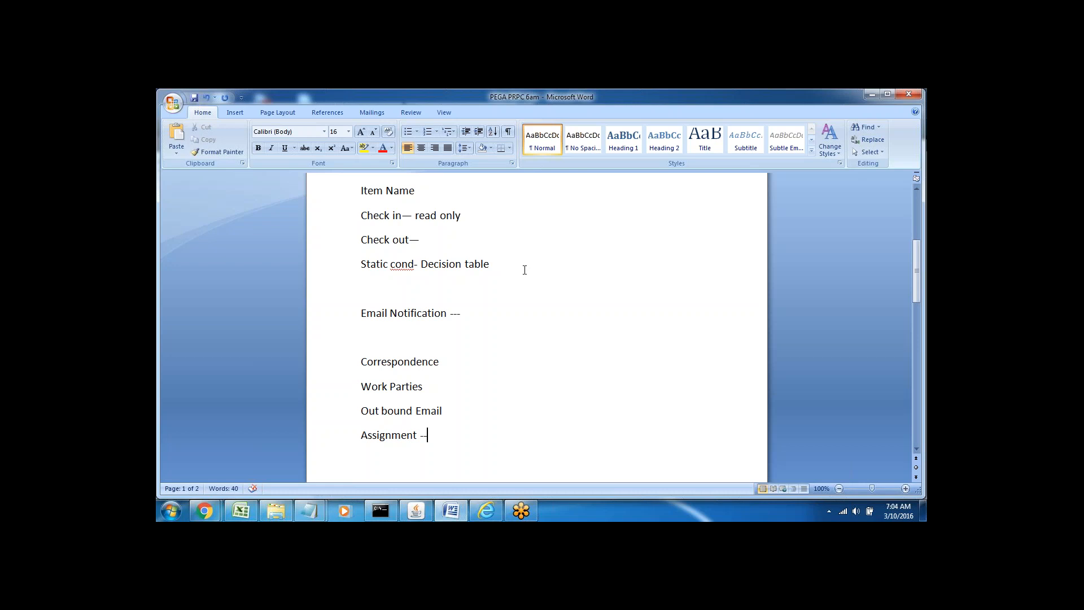
pyautogui.click(327, 317)
# Step: Move the insertion point past the email notification list to the blank second page of the notes
pyautogui.click(392, 361)
pyautogui.press('Down')
pyautogui.press('Down')
pyautogui.press('Down')
pyautogui.press('Down')
pyautogui.press('Down')
pyautogui.press('Down')
pyautogui.press('Down')
pyautogui.press('Down')
pyautogui.press('Down')
pyautogui.press('Down')
pyautogui.press('Down')
pyautogui.press('Down')
pyautogui.press('Down')
pyautogui.press('Down')
pyautogui.press('Down')
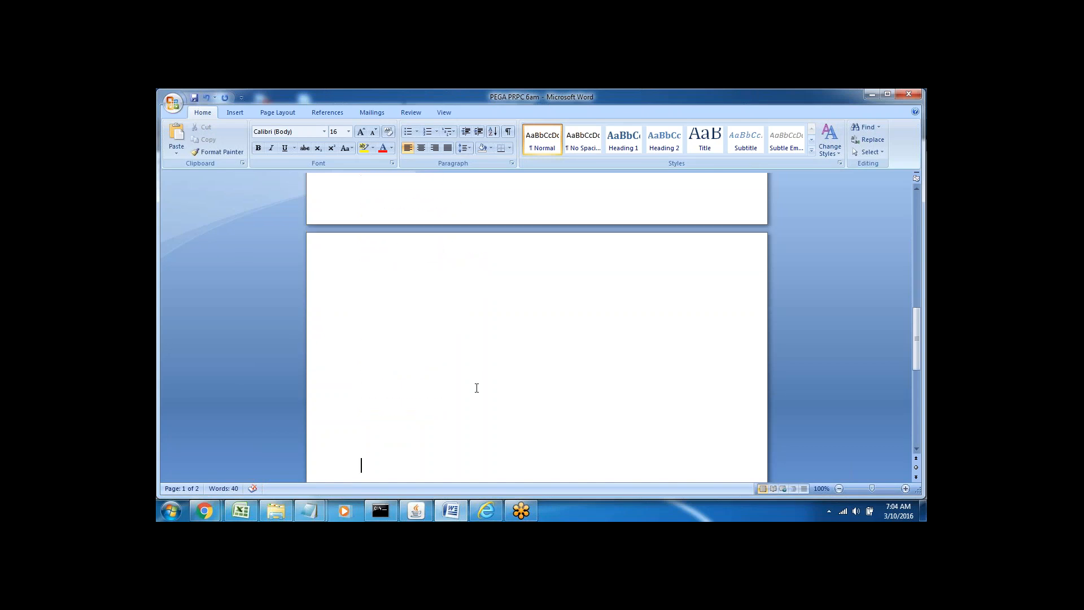
pyautogui.press('Down')
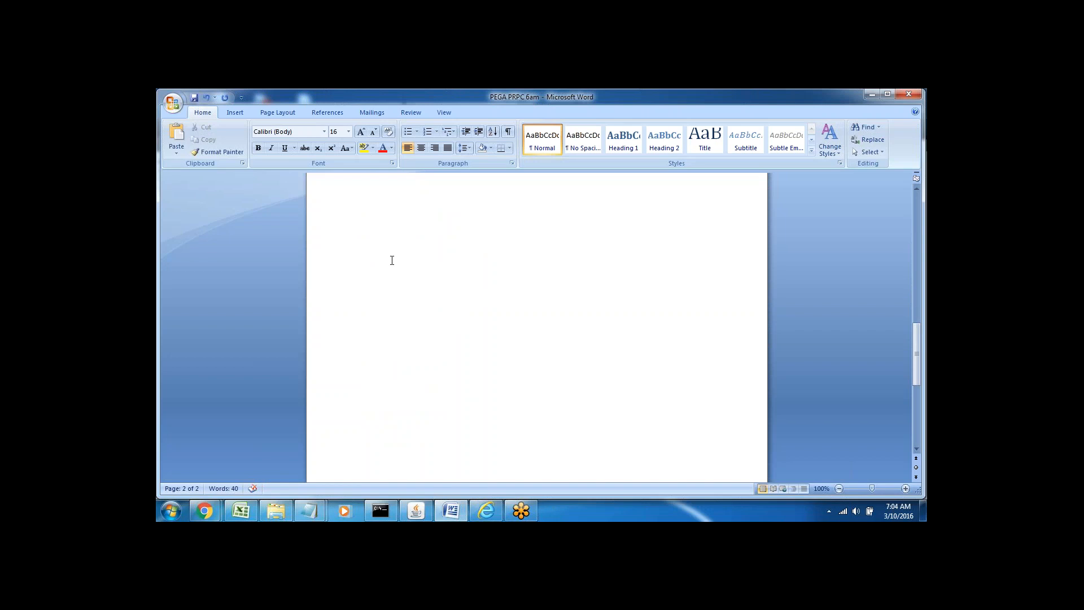